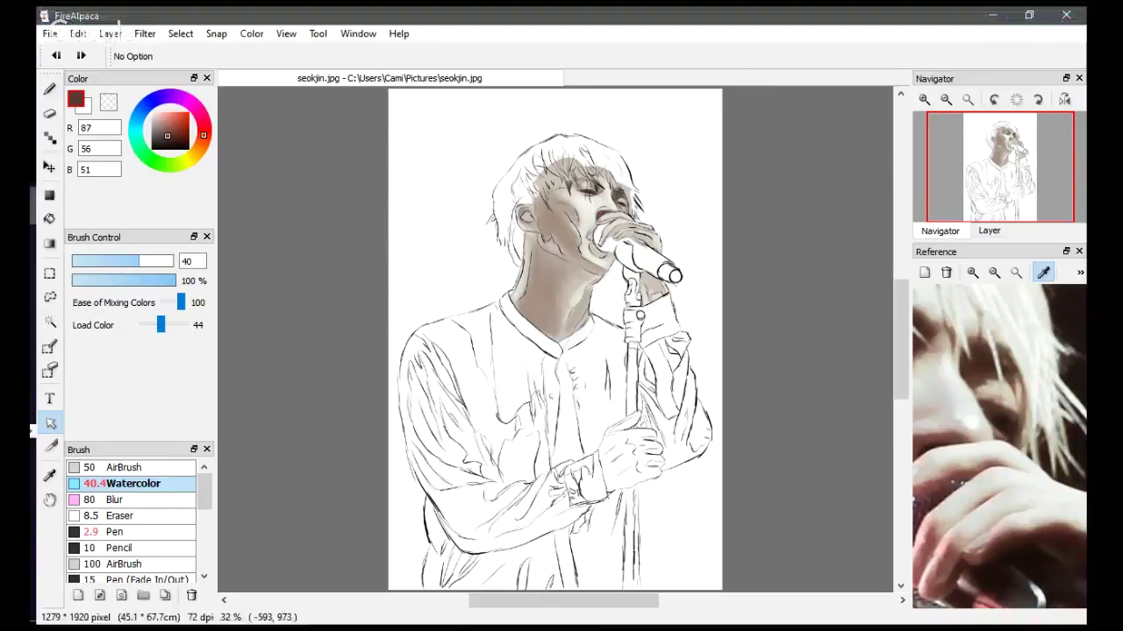
# Activate the Brush tool and check the face and hand shading with the Layer3 line art hidden and shown again.
pyautogui.click(297, 349)
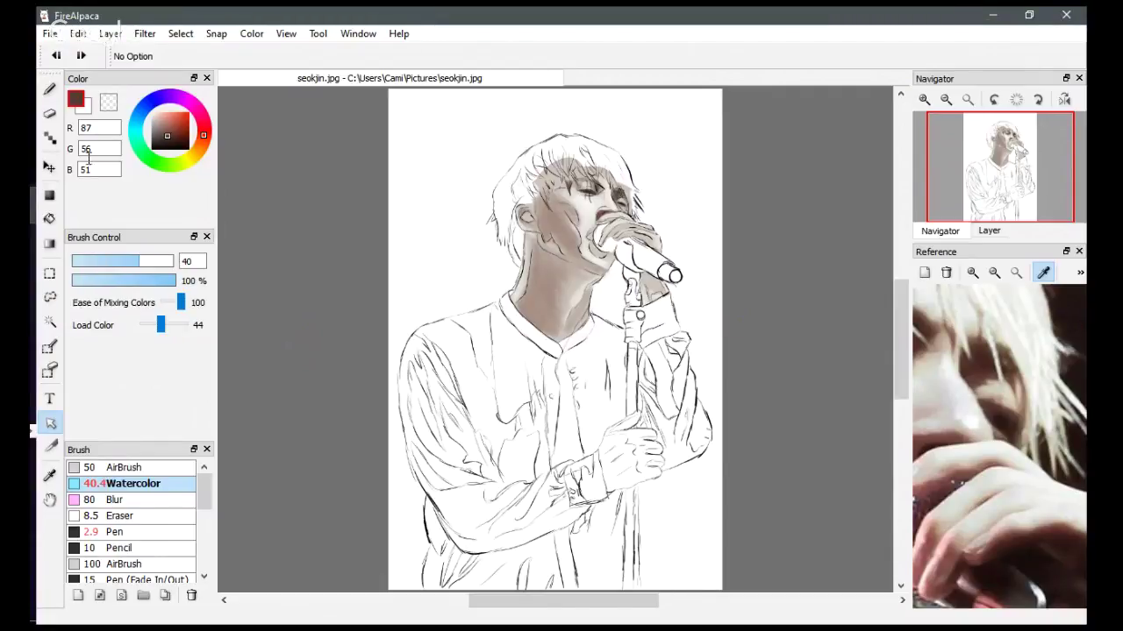
pyautogui.click(51, 90)
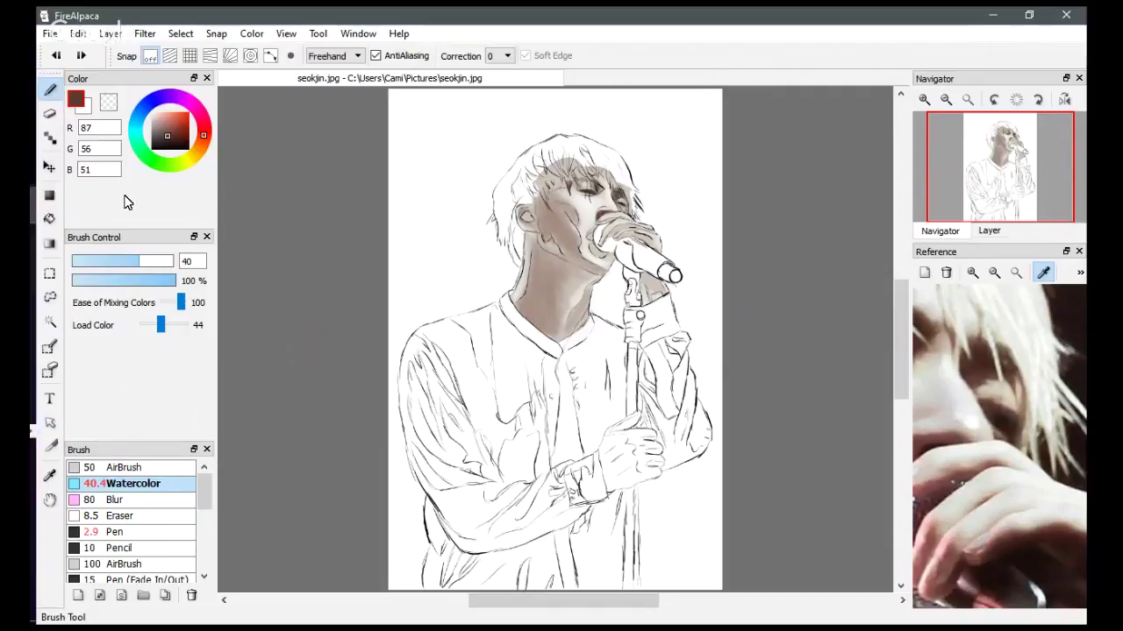
pyautogui.click(924, 99)
pyautogui.click(924, 102)
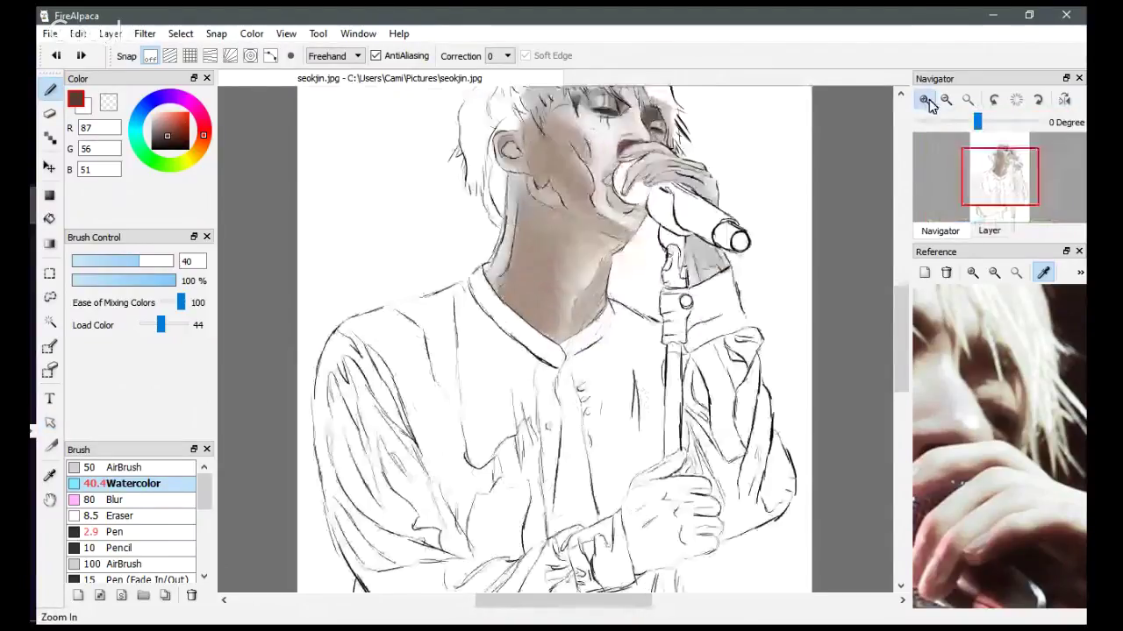
pyautogui.click(928, 102)
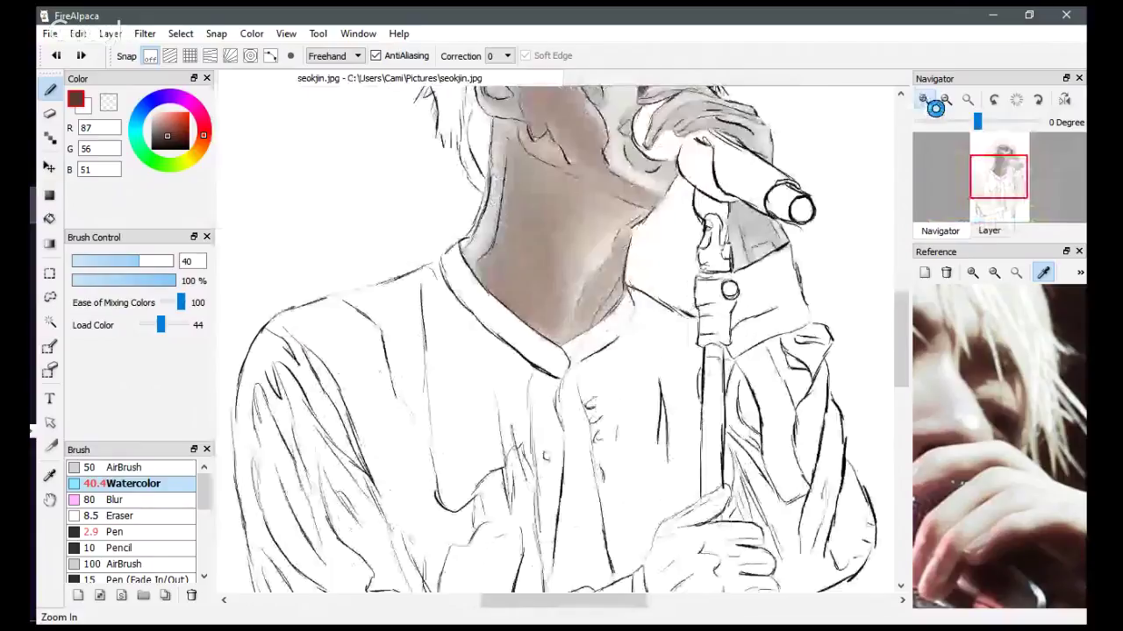
pyautogui.moveTo(998, 180); pyautogui.dragTo(1002, 162)
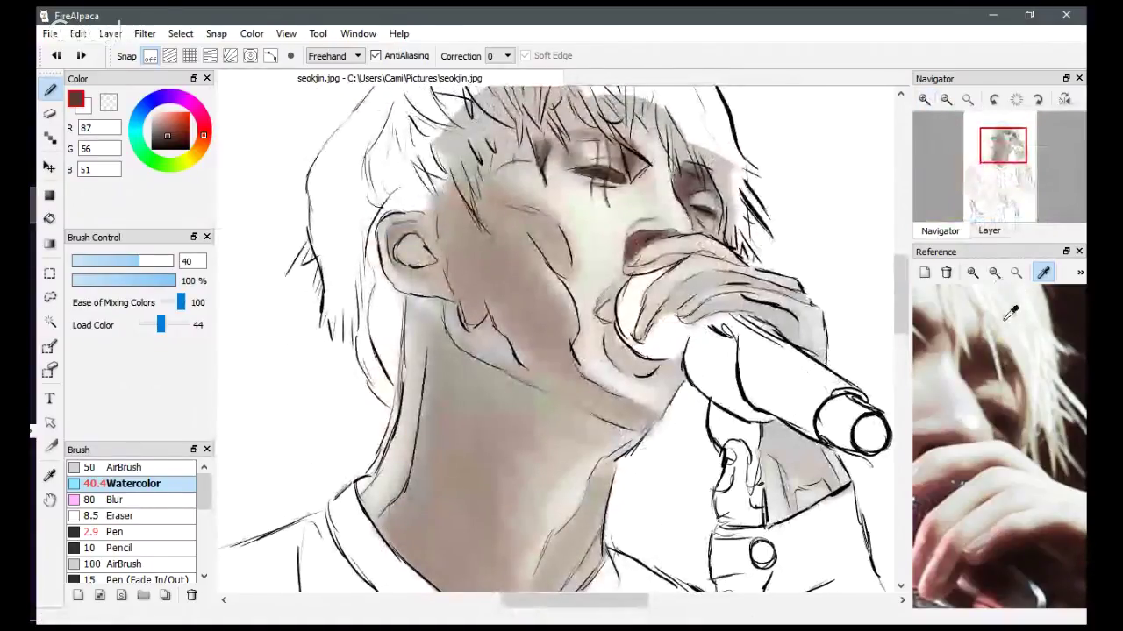
pyautogui.click(988, 230)
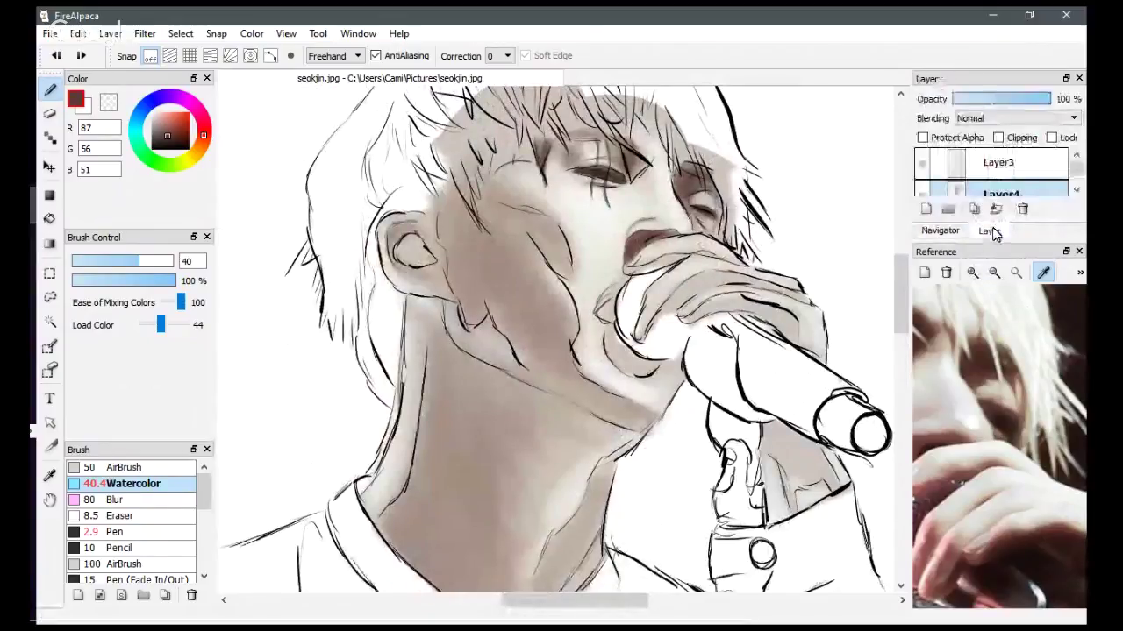
pyautogui.click(923, 165)
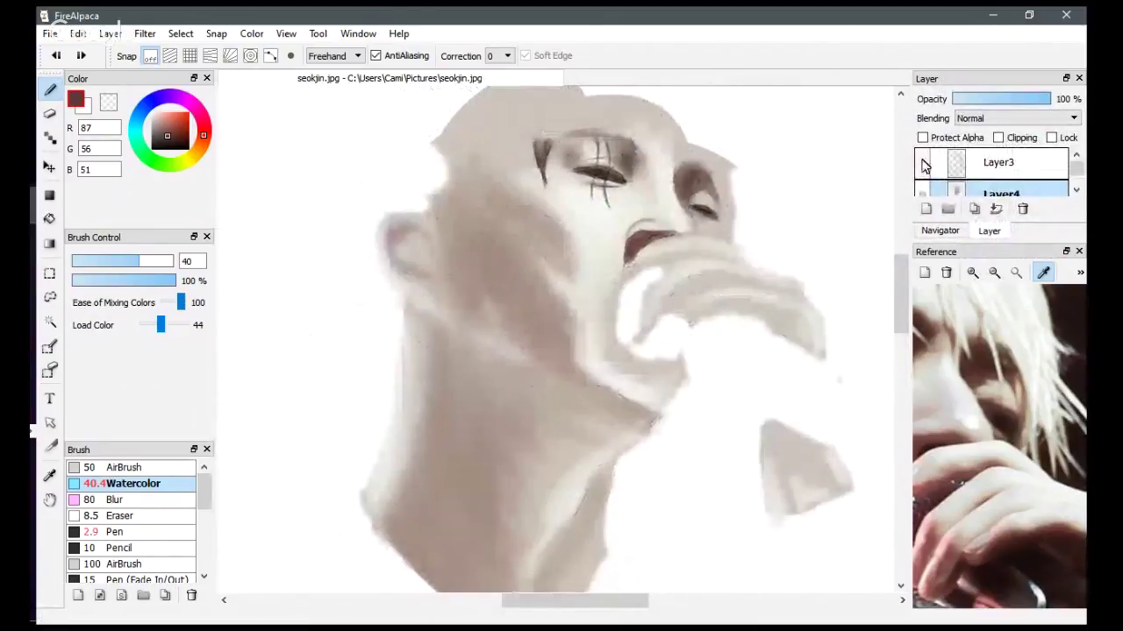
pyautogui.click(923, 165)
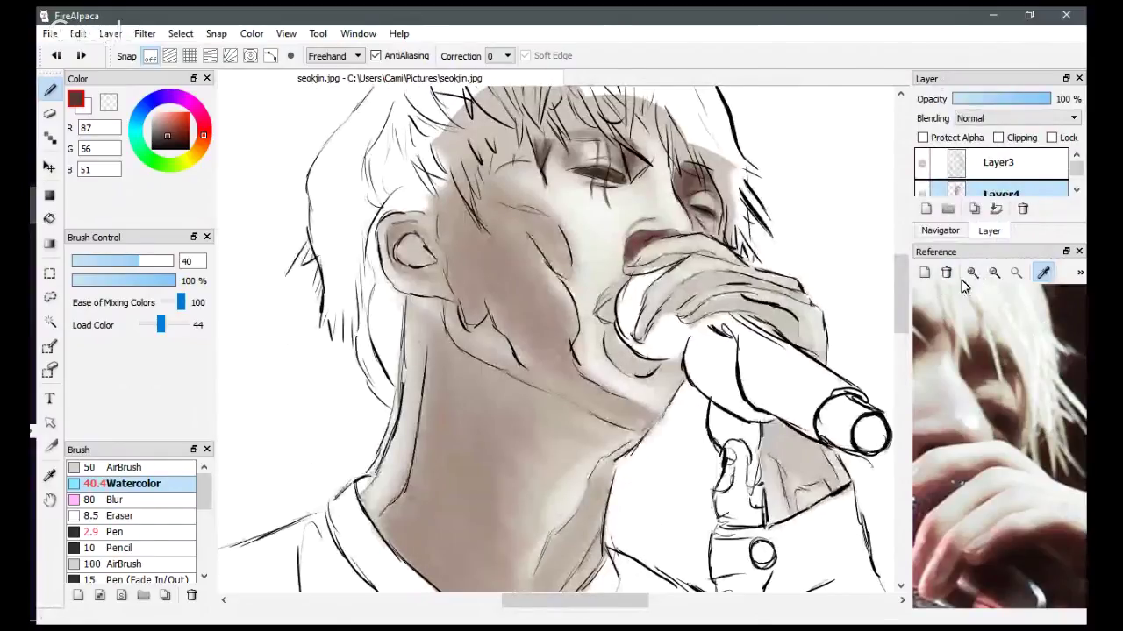
# Lower the opacity of the Layer3 line art until it is faint, and make Layer4 the active layer.
pyautogui.click(946, 173)
pyautogui.click(979, 99)
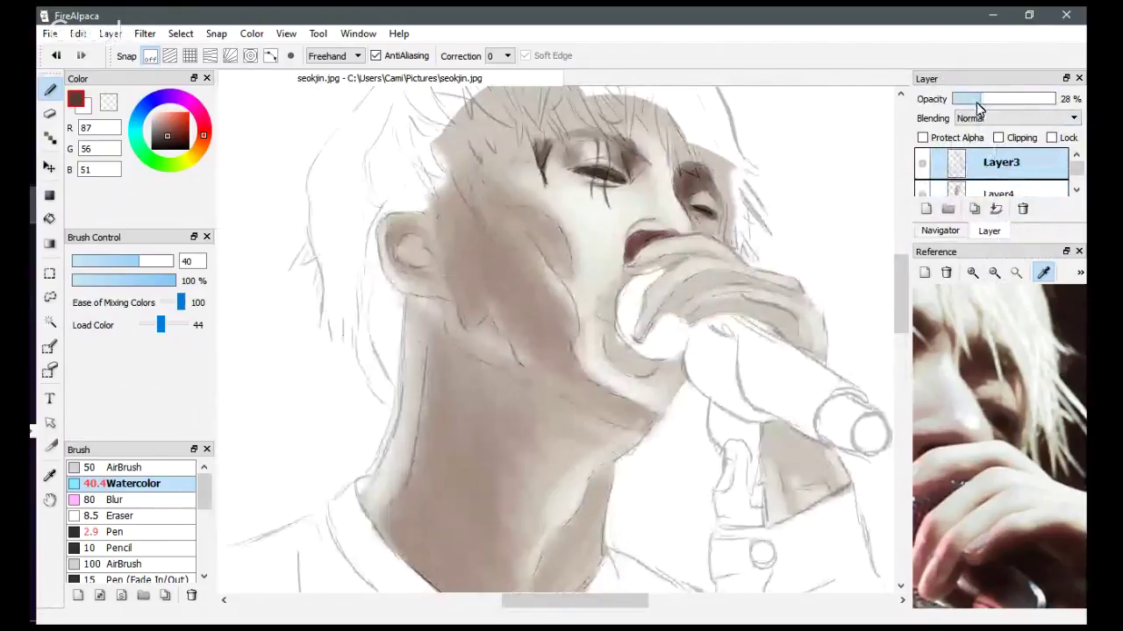
pyautogui.moveTo(977, 102)
pyautogui.mouseDown()
pyautogui.moveTo(960, 100)
pyautogui.moveTo(964, 110)
pyautogui.mouseUp()
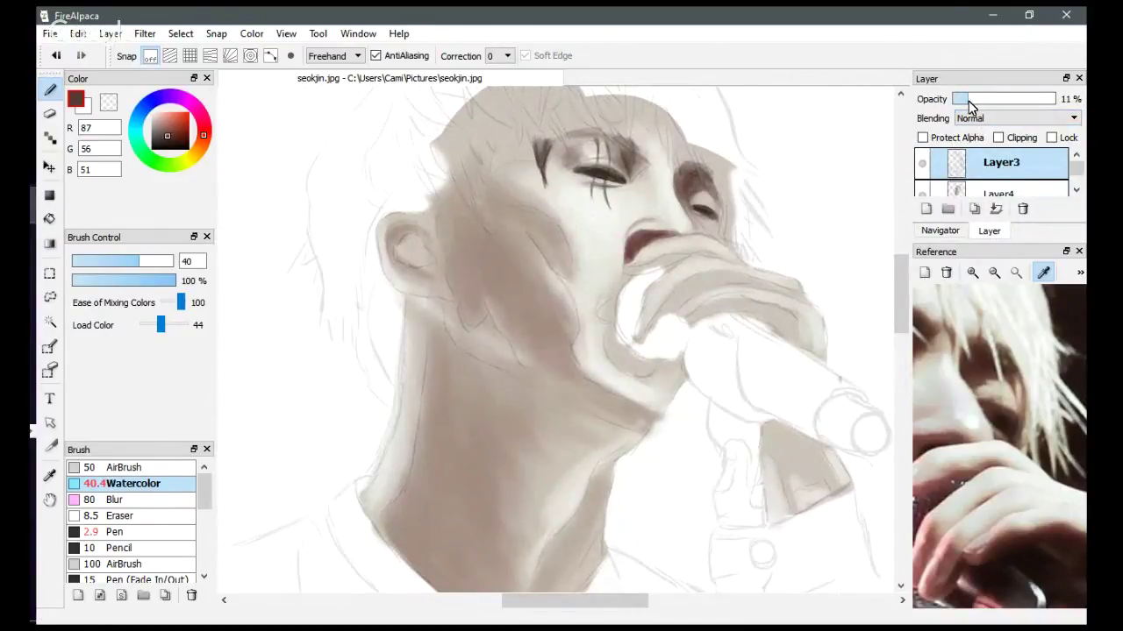
pyautogui.moveTo(968, 102); pyautogui.dragTo(980, 102)
pyautogui.click(976, 193)
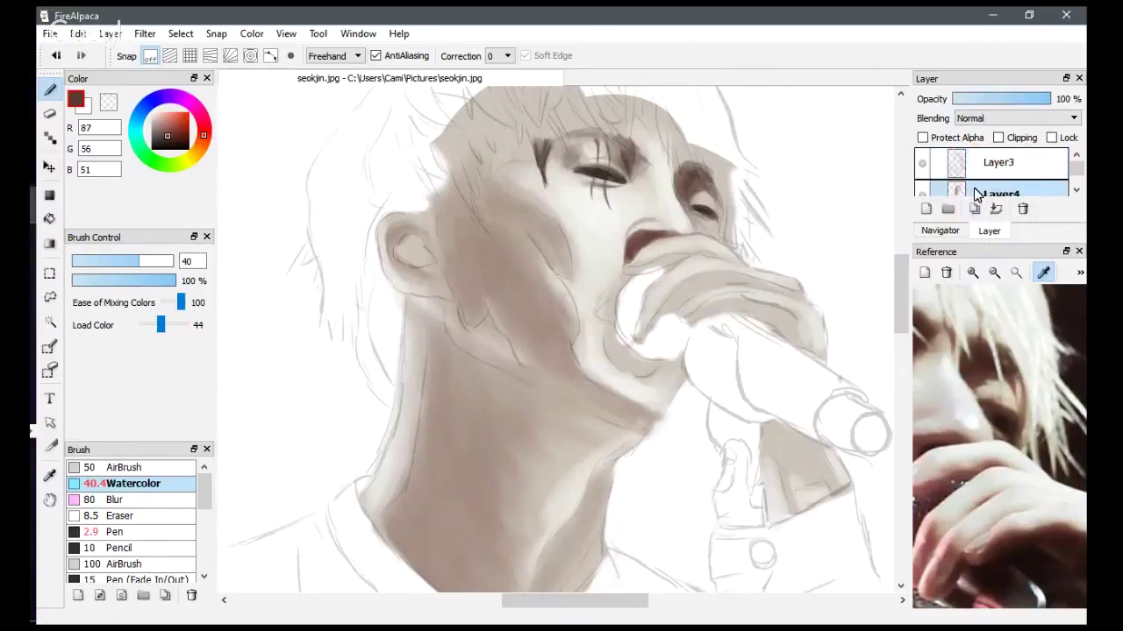
# Sample brown (RGB 122, 72, 65) from the reference hand and shade the uppermost finger with a size 13.1 Watercolor brush.
pyautogui.click(948, 230)
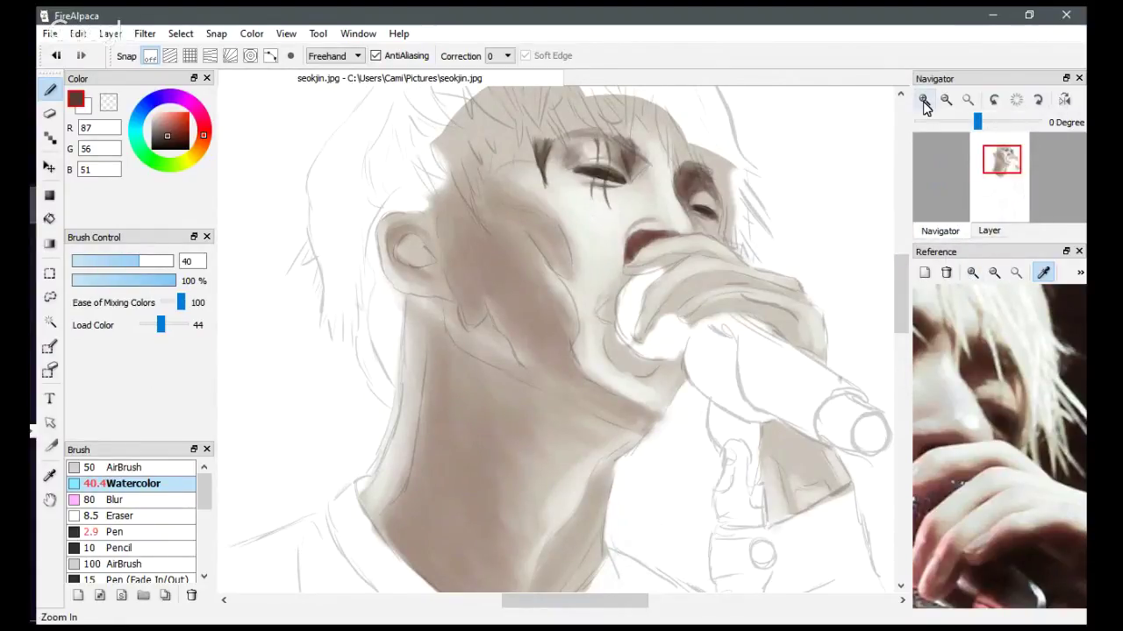
pyautogui.click(925, 102)
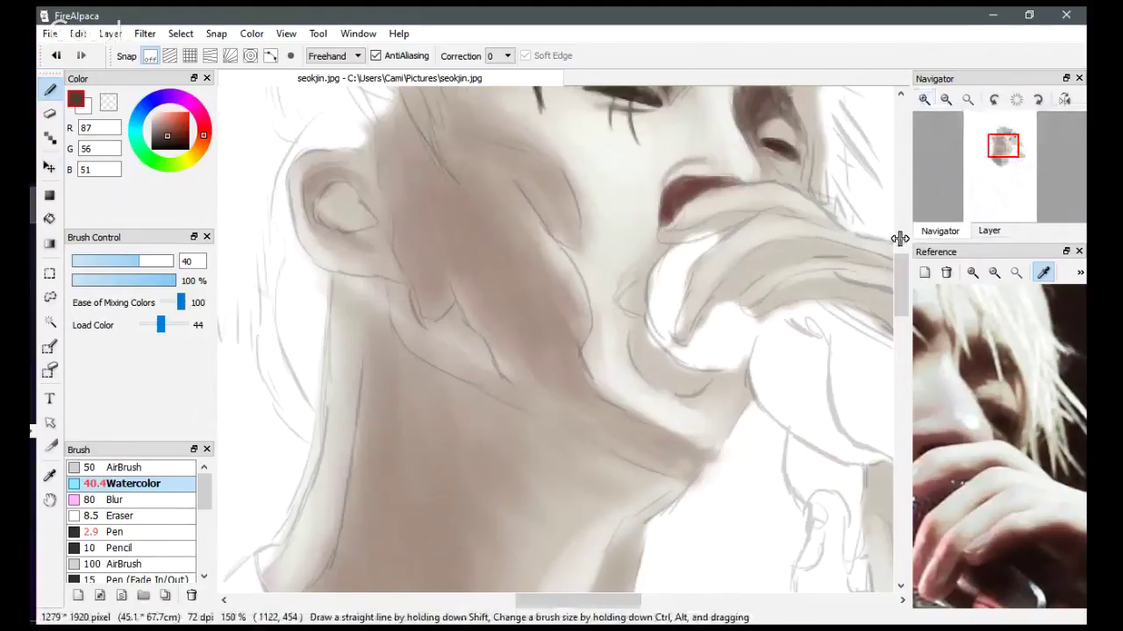
pyautogui.moveTo(1006, 161); pyautogui.dragTo(1010, 155)
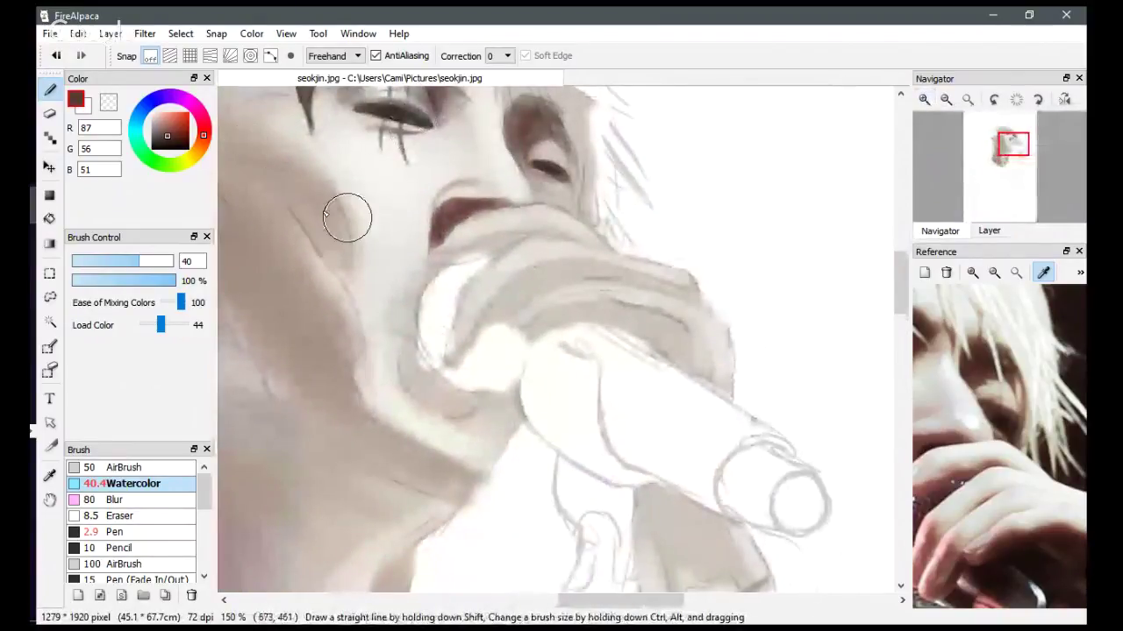
pyautogui.click(971, 470)
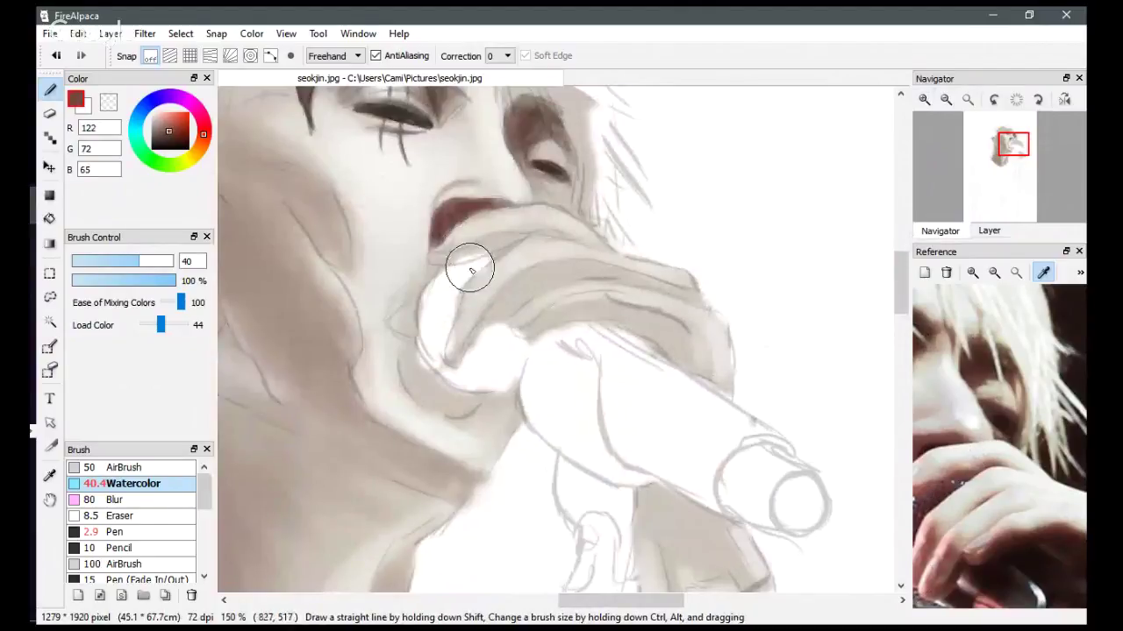
pyautogui.moveTo(143, 258); pyautogui.dragTo(99, 260)
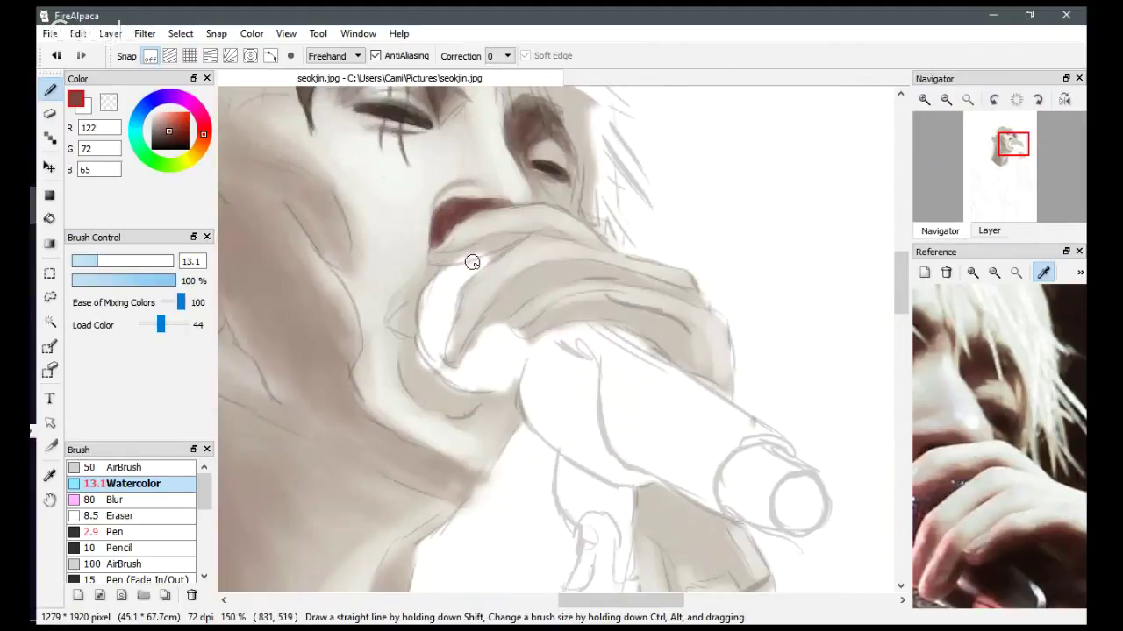
pyautogui.moveTo(460, 259)
pyautogui.mouseDown()
pyautogui.moveTo(496, 249)
pyautogui.moveTo(451, 261)
pyautogui.moveTo(528, 235)
pyautogui.moveTo(435, 260)
pyautogui.moveTo(474, 252)
pyautogui.mouseUp()
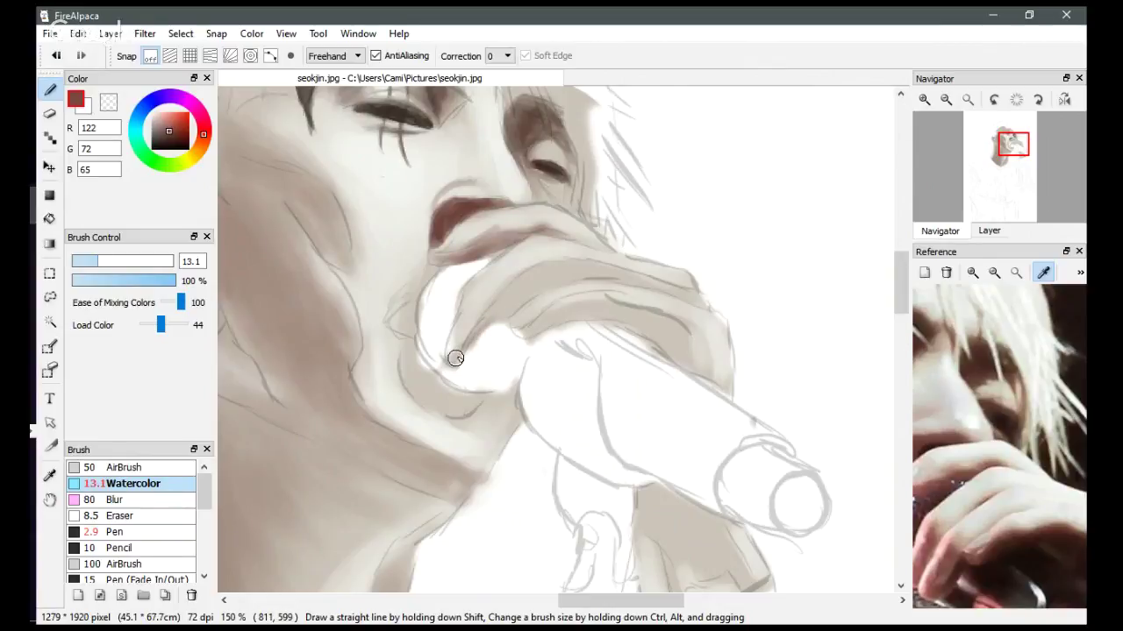
# Paint brown shadows along the undersides of the middle and lower fingers gripping the microphone.
pyautogui.moveTo(455, 358)
pyautogui.mouseDown()
pyautogui.moveTo(531, 279)
pyautogui.moveTo(500, 311)
pyautogui.moveTo(547, 283)
pyautogui.moveTo(509, 309)
pyautogui.moveTo(567, 278)
pyautogui.moveTo(519, 297)
pyautogui.moveTo(624, 266)
pyautogui.moveTo(596, 300)
pyautogui.moveTo(594, 280)
pyautogui.moveTo(645, 286)
pyautogui.moveTo(600, 275)
pyautogui.moveTo(657, 288)
pyautogui.mouseUp()
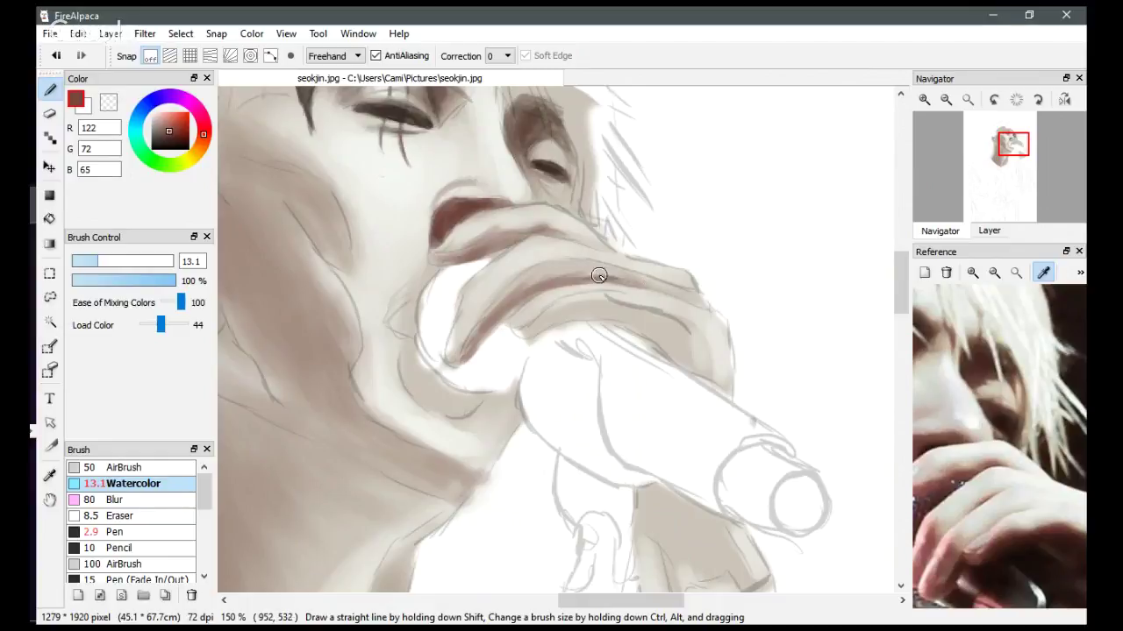
pyautogui.moveTo(492, 311)
pyautogui.mouseDown()
pyautogui.moveTo(555, 266)
pyautogui.moveTo(529, 274)
pyautogui.moveTo(571, 261)
pyautogui.moveTo(497, 310)
pyautogui.moveTo(534, 265)
pyautogui.moveTo(484, 304)
pyautogui.moveTo(451, 363)
pyautogui.moveTo(551, 270)
pyautogui.moveTo(528, 289)
pyautogui.moveTo(534, 277)
pyautogui.moveTo(474, 323)
pyautogui.moveTo(582, 266)
pyautogui.moveTo(562, 265)
pyautogui.moveTo(607, 276)
pyautogui.moveTo(563, 262)
pyautogui.mouseUp()
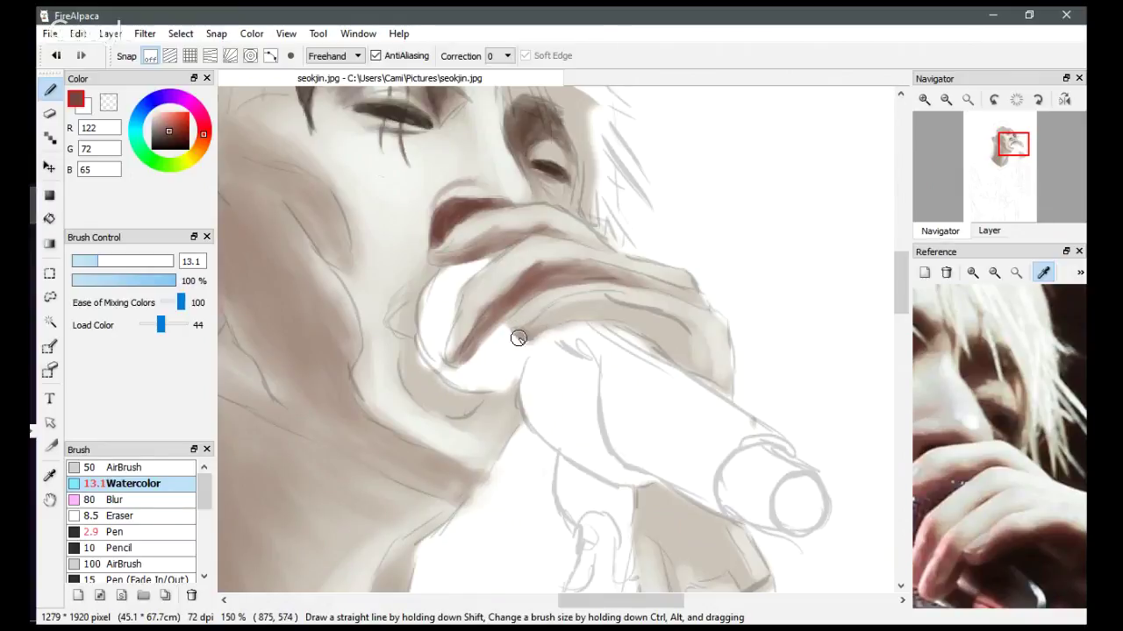
pyautogui.moveTo(528, 329)
pyautogui.mouseDown()
pyautogui.moveTo(601, 313)
pyautogui.moveTo(636, 321)
pyautogui.moveTo(592, 312)
pyautogui.moveTo(661, 348)
pyautogui.mouseUp()
pyautogui.moveTo(548, 321)
pyautogui.mouseDown()
pyautogui.moveTo(577, 296)
pyautogui.moveTo(617, 314)
pyautogui.mouseUp()
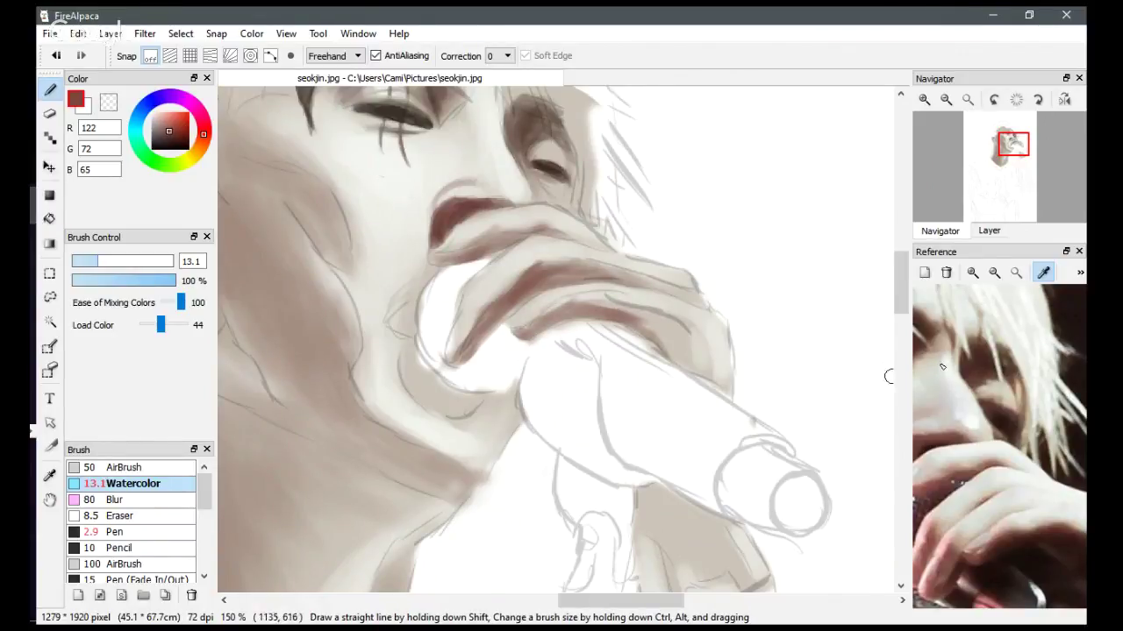
# Sample a darker reddish brown (RGB 91, 43, 39) from the reference and deepen the shadow where the hand meets the microphone.
pyautogui.click(973, 320)
pyautogui.click(1043, 272)
pyautogui.moveTo(1035, 396); pyautogui.dragTo(1000, 338)
pyautogui.click(1043, 271)
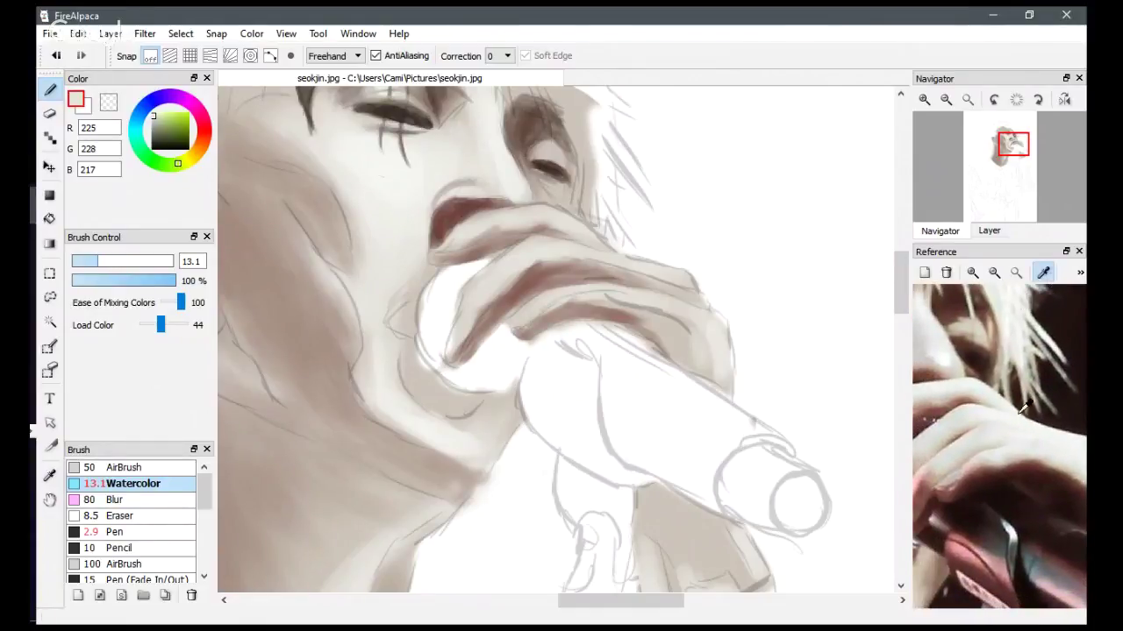
pyautogui.click(1034, 457)
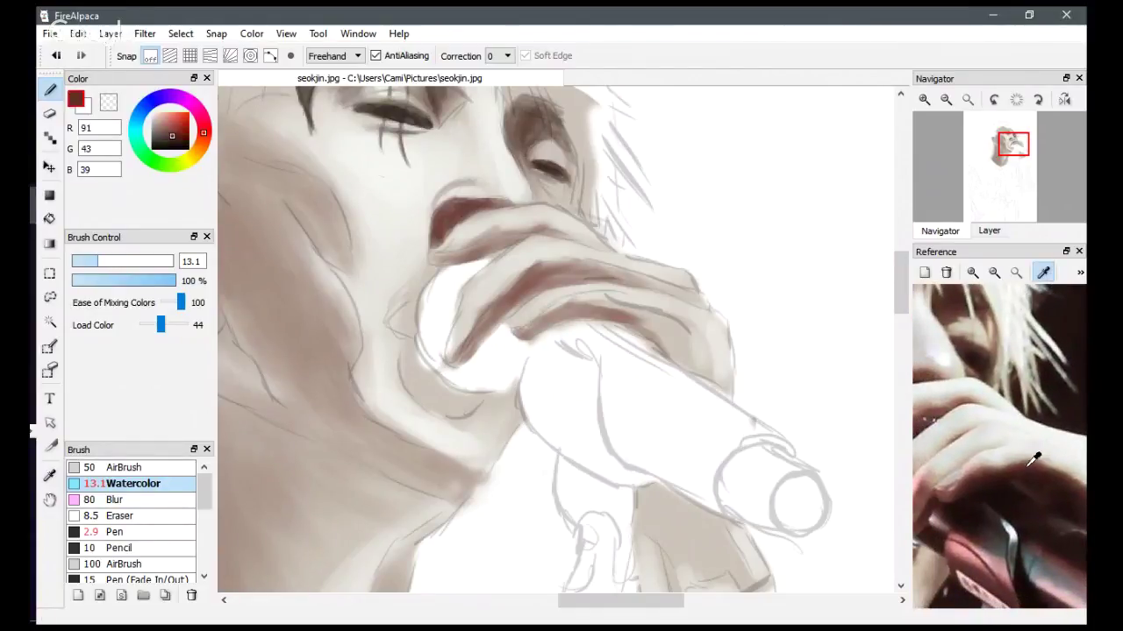
pyautogui.click(1044, 273)
pyautogui.moveTo(1051, 355); pyautogui.dragTo(1022, 318)
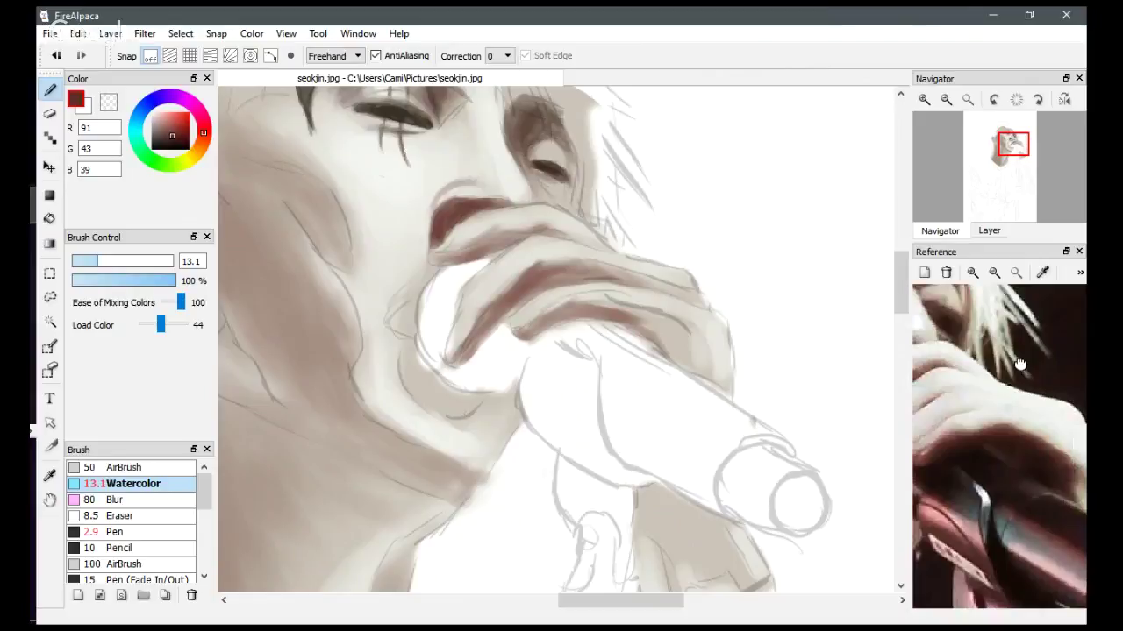
pyautogui.click(995, 274)
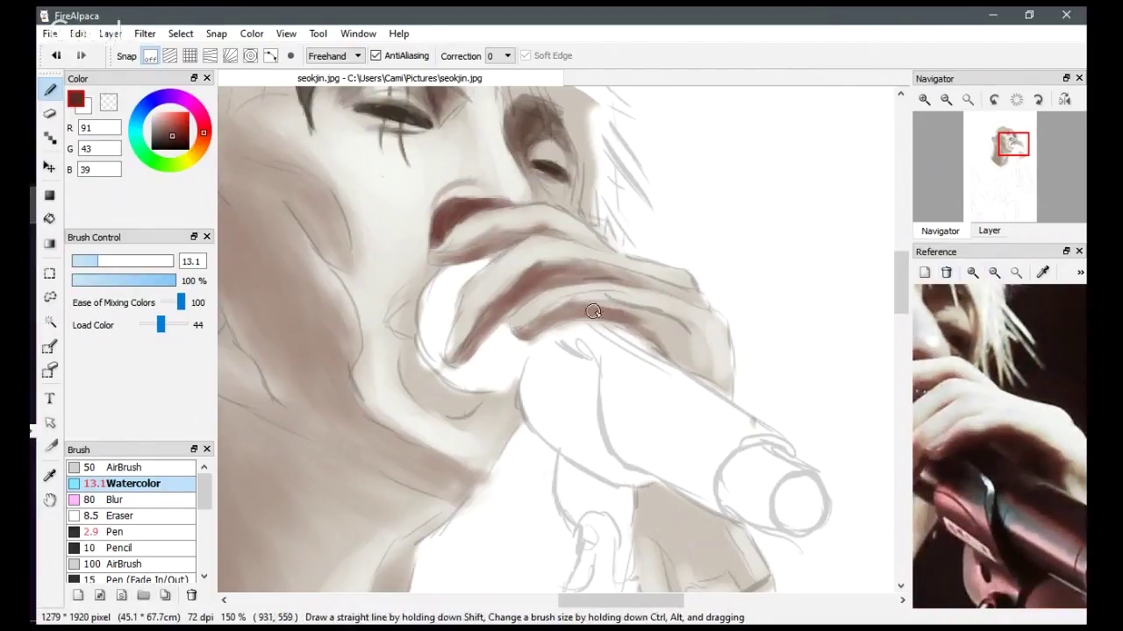
pyautogui.moveTo(593, 312)
pyautogui.mouseDown()
pyautogui.moveTo(638, 324)
pyautogui.moveTo(631, 316)
pyautogui.moveTo(662, 345)
pyautogui.moveTo(657, 322)
pyautogui.moveTo(680, 367)
pyautogui.moveTo(664, 321)
pyautogui.moveTo(687, 360)
pyautogui.moveTo(667, 336)
pyautogui.moveTo(681, 374)
pyautogui.moveTo(663, 327)
pyautogui.moveTo(689, 367)
pyautogui.moveTo(661, 343)
pyautogui.moveTo(685, 367)
pyautogui.moveTo(672, 332)
pyautogui.moveTo(697, 375)
pyautogui.moveTo(683, 329)
pyautogui.moveTo(700, 358)
pyautogui.moveTo(689, 339)
pyautogui.moveTo(694, 371)
pyautogui.moveTo(635, 313)
pyautogui.moveTo(645, 309)
pyautogui.moveTo(679, 328)
pyautogui.moveTo(591, 298)
pyautogui.moveTo(599, 304)
pyautogui.moveTo(557, 304)
pyautogui.moveTo(584, 303)
pyautogui.moveTo(520, 328)
pyautogui.moveTo(621, 311)
pyautogui.moveTo(659, 339)
pyautogui.moveTo(654, 316)
pyautogui.moveTo(665, 314)
pyautogui.moveTo(684, 355)
pyautogui.mouseUp()
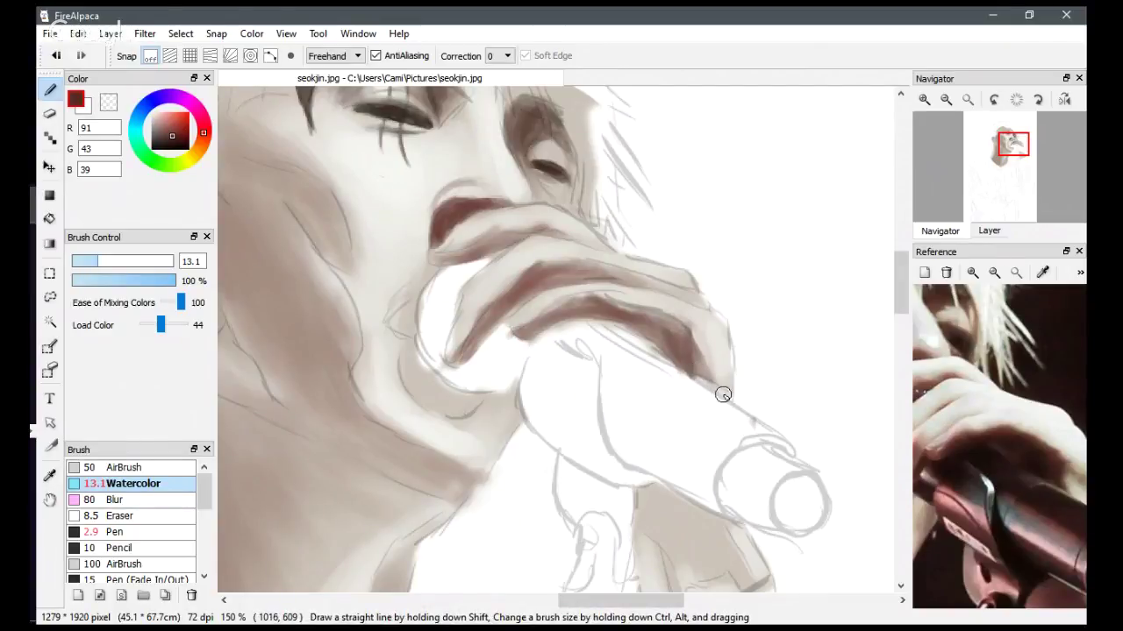
pyautogui.moveTo(722, 394)
pyautogui.mouseDown()
pyautogui.moveTo(686, 365)
pyautogui.moveTo(726, 404)
pyautogui.mouseUp()
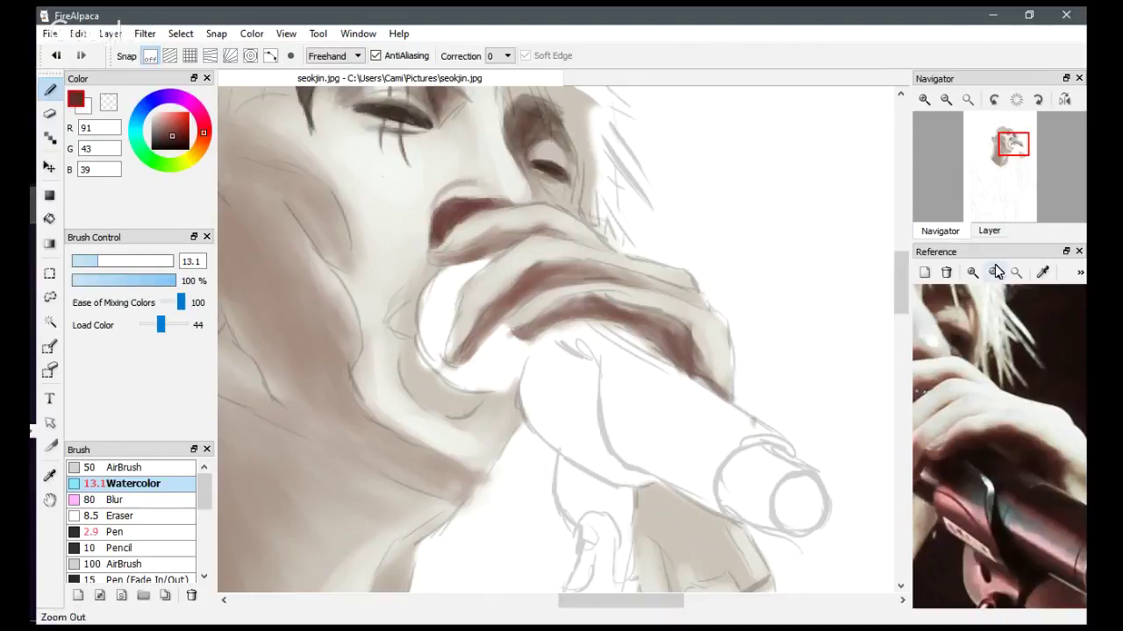
# Sample dark brown (RGB 73, 39, 38) from the reference, set Load Color to 10, and shade the wrist area below the microphone.
pyautogui.click(1043, 271)
pyautogui.click(1021, 377)
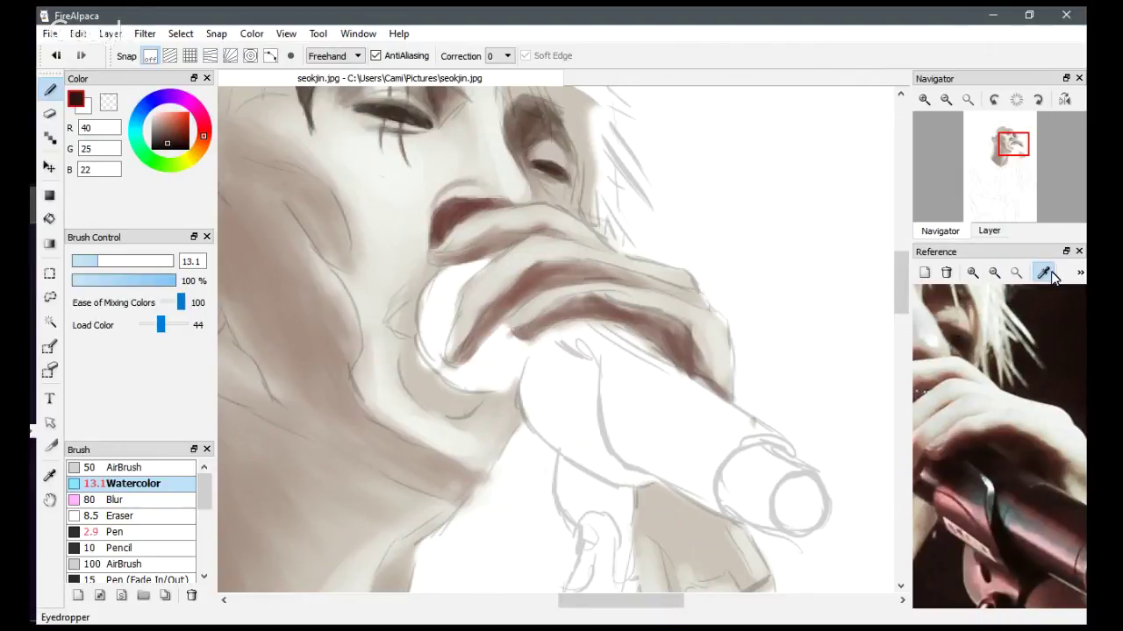
pyautogui.click(1043, 271)
pyautogui.moveTo(1035, 412); pyautogui.dragTo(1018, 289)
pyautogui.click(1043, 272)
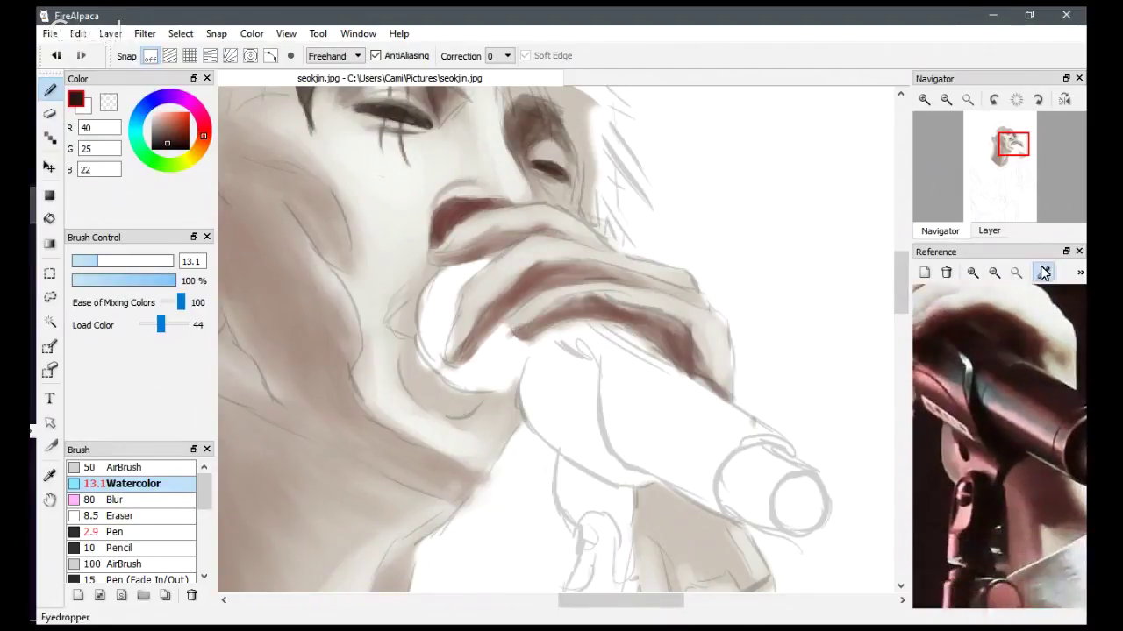
pyautogui.click(1045, 480)
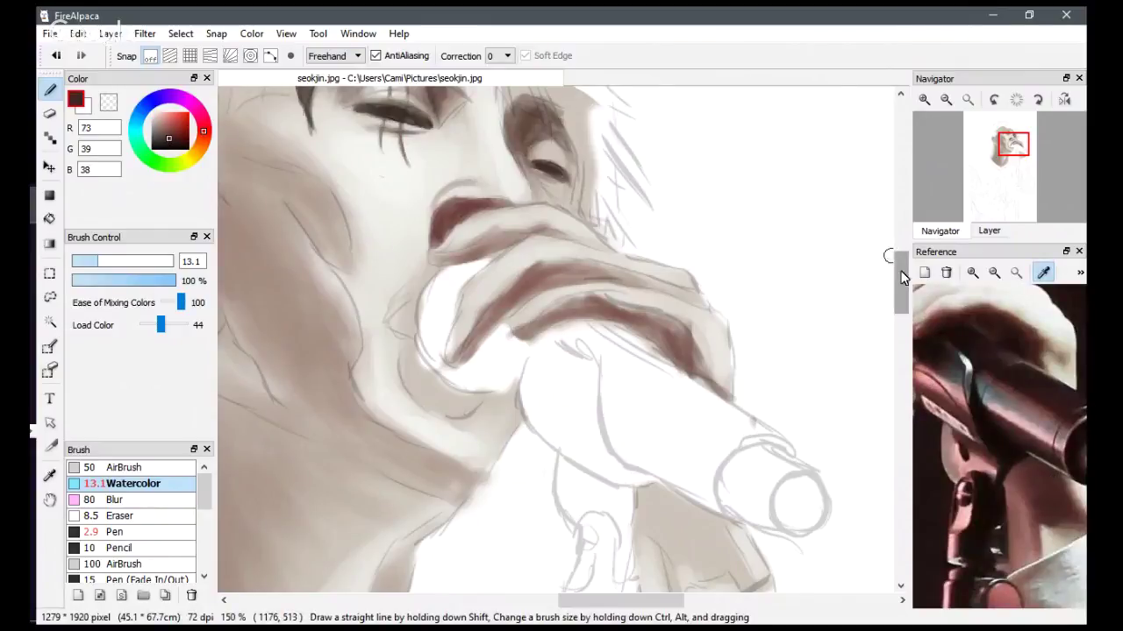
pyautogui.scroll(-5, 833, 315)
pyautogui.moveTo(673, 331)
pyautogui.mouseDown()
pyautogui.moveTo(655, 295)
pyautogui.moveTo(673, 380)
pyautogui.moveTo(657, 292)
pyautogui.moveTo(675, 347)
pyautogui.moveTo(673, 298)
pyautogui.moveTo(695, 370)
pyautogui.moveTo(686, 305)
pyautogui.moveTo(704, 364)
pyautogui.moveTo(694, 305)
pyautogui.moveTo(718, 379)
pyautogui.moveTo(707, 320)
pyautogui.moveTo(730, 381)
pyautogui.moveTo(702, 309)
pyautogui.moveTo(747, 388)
pyautogui.moveTo(734, 360)
pyautogui.moveTo(739, 382)
pyautogui.moveTo(714, 357)
pyautogui.moveTo(704, 324)
pyautogui.moveTo(718, 363)
pyautogui.moveTo(703, 376)
pyautogui.moveTo(691, 363)
pyautogui.moveTo(715, 364)
pyautogui.moveTo(716, 378)
pyautogui.moveTo(695, 305)
pyautogui.moveTo(703, 357)
pyautogui.moveTo(671, 299)
pyautogui.moveTo(706, 320)
pyautogui.moveTo(662, 294)
pyautogui.moveTo(656, 318)
pyautogui.moveTo(648, 312)
pyautogui.moveTo(654, 339)
pyautogui.moveTo(650, 300)
pyautogui.moveTo(653, 339)
pyautogui.moveTo(637, 334)
pyautogui.moveTo(655, 318)
pyautogui.moveTo(681, 355)
pyautogui.moveTo(664, 319)
pyautogui.moveTo(676, 378)
pyautogui.moveTo(661, 330)
pyautogui.moveTo(667, 412)
pyautogui.moveTo(653, 333)
pyautogui.moveTo(674, 424)
pyautogui.moveTo(645, 314)
pyautogui.moveTo(662, 428)
pyautogui.mouseUp()
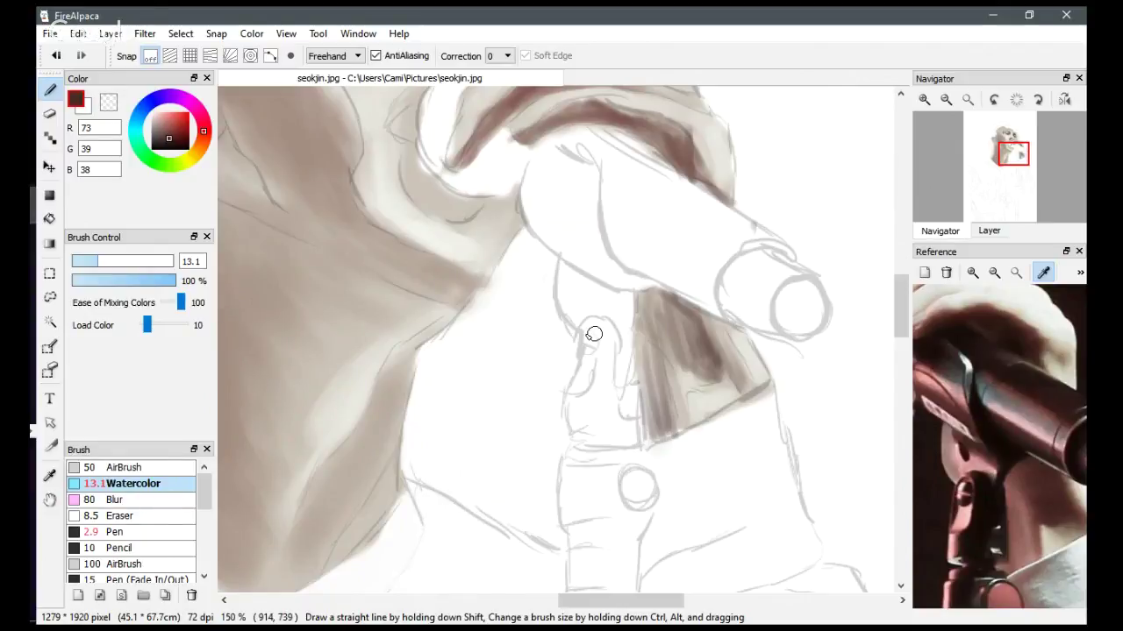
pyautogui.moveTo(676, 349)
pyautogui.mouseDown()
pyautogui.moveTo(701, 384)
pyautogui.moveTo(672, 369)
pyautogui.moveTo(678, 425)
pyautogui.moveTo(653, 329)
pyautogui.moveTo(661, 413)
pyautogui.moveTo(639, 325)
pyautogui.moveTo(644, 406)
pyautogui.moveTo(637, 349)
pyautogui.moveTo(650, 403)
pyautogui.moveTo(650, 331)
pyautogui.moveTo(656, 411)
pyautogui.moveTo(646, 304)
pyautogui.moveTo(657, 339)
pyautogui.moveTo(672, 305)
pyautogui.moveTo(687, 362)
pyautogui.moveTo(689, 318)
pyautogui.moveTo(710, 370)
pyautogui.moveTo(686, 341)
pyautogui.moveTo(726, 371)
pyautogui.moveTo(720, 317)
pyautogui.mouseUp()
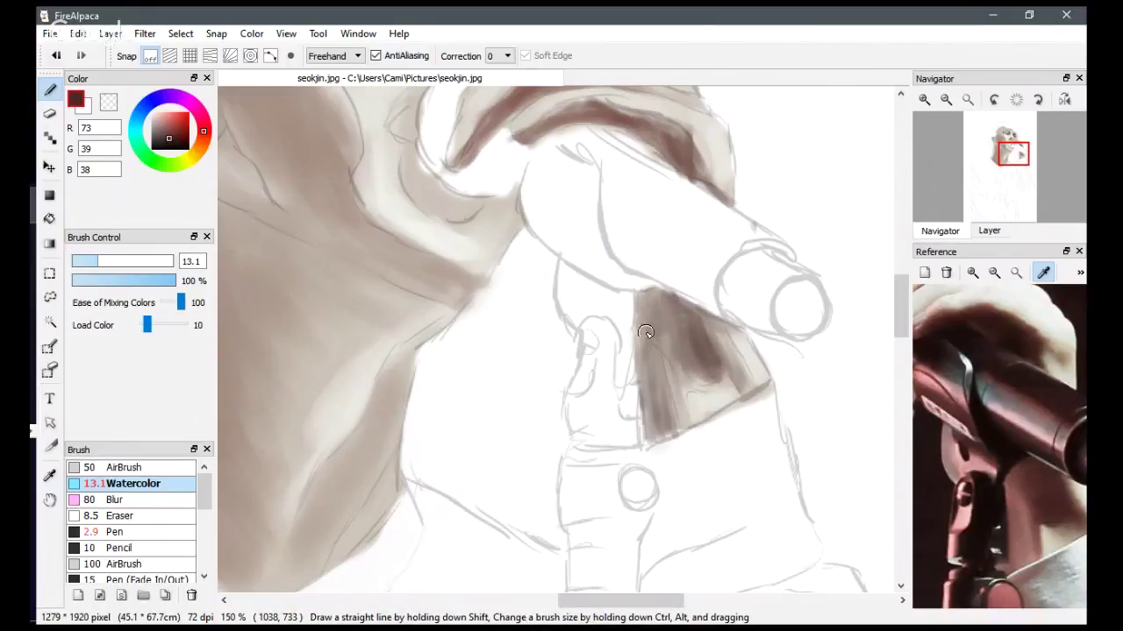
pyautogui.moveTo(646, 333)
pyautogui.mouseDown()
pyautogui.moveTo(663, 413)
pyautogui.moveTo(651, 429)
pyautogui.moveTo(647, 394)
pyautogui.moveTo(671, 440)
pyautogui.moveTo(671, 326)
pyautogui.moveTo(723, 376)
pyautogui.moveTo(729, 336)
pyautogui.moveTo(757, 389)
pyautogui.moveTo(711, 324)
pyautogui.mouseUp()
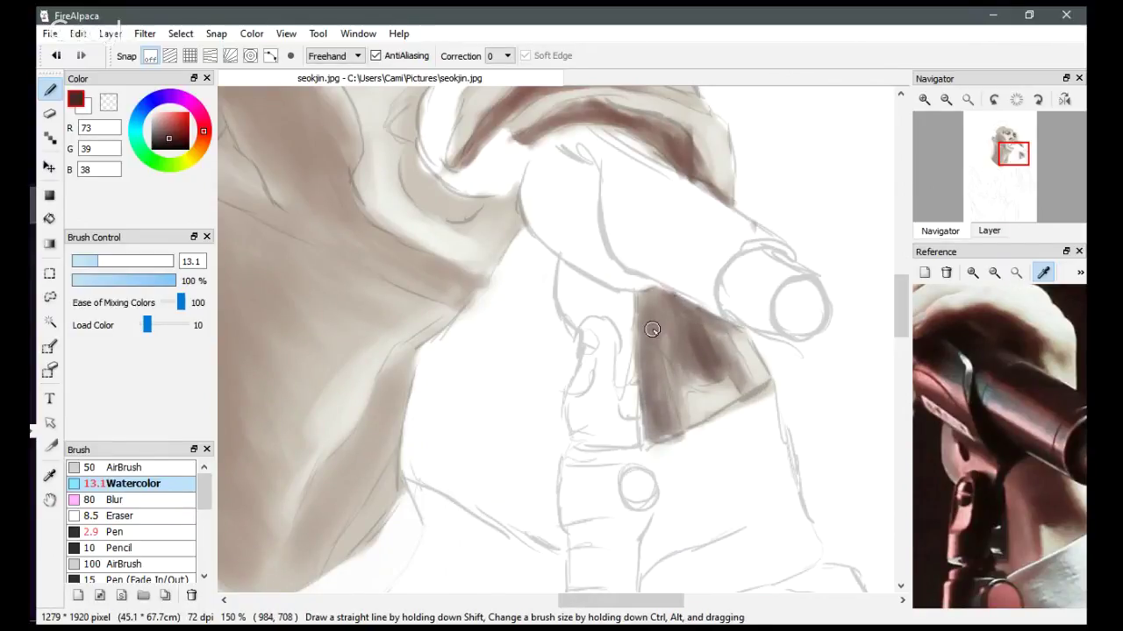
# Set the Watercolor brush size to 4.4 and paint fine dark contours along the fingers and knuckles of the upper hand.
pyautogui.moveTo(904, 303); pyautogui.dragTo(906, 281)
pyautogui.moveTo(96, 261); pyautogui.dragTo(80, 265)
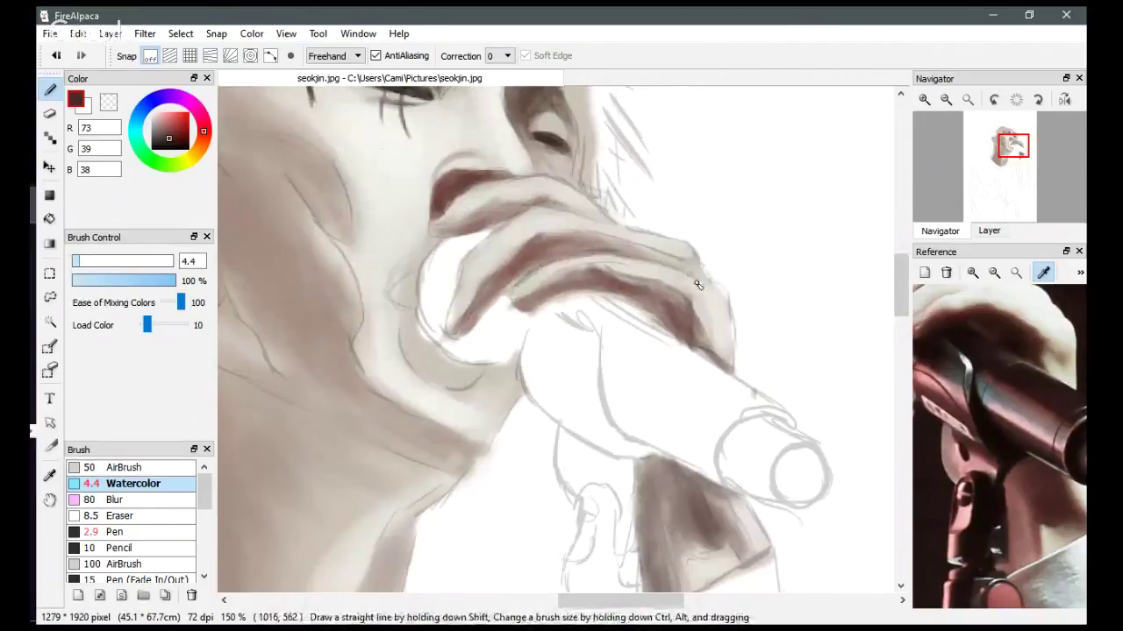
pyautogui.moveTo(698, 285); pyautogui.dragTo(730, 326)
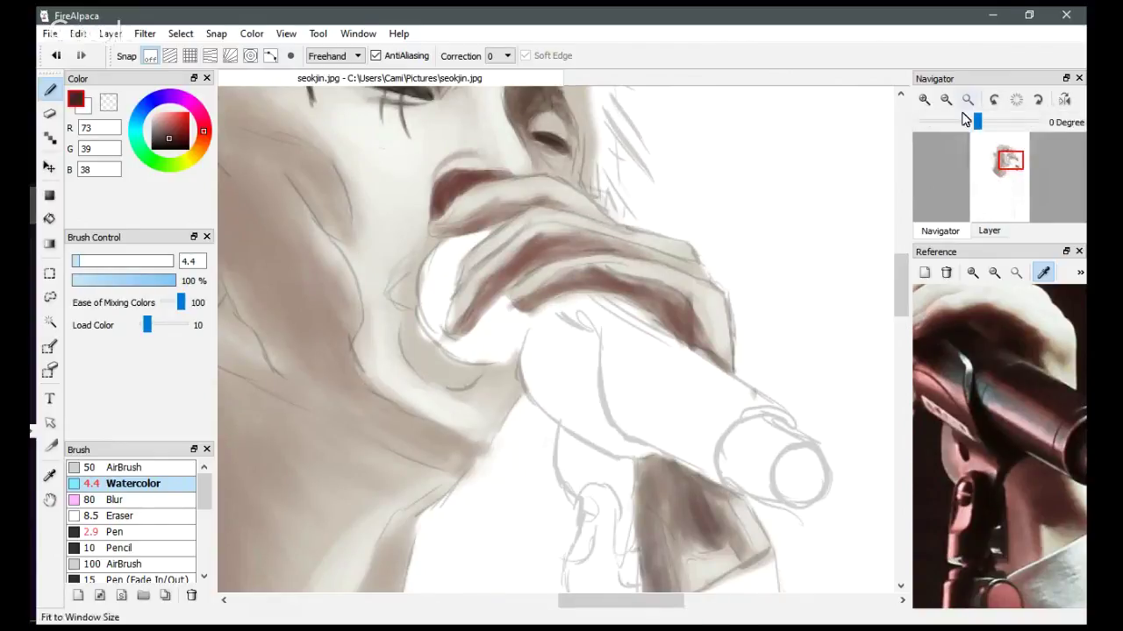
# Rotate the canvas view to -60 degrees.
pyautogui.click(993, 99)
pyautogui.click(994, 99)
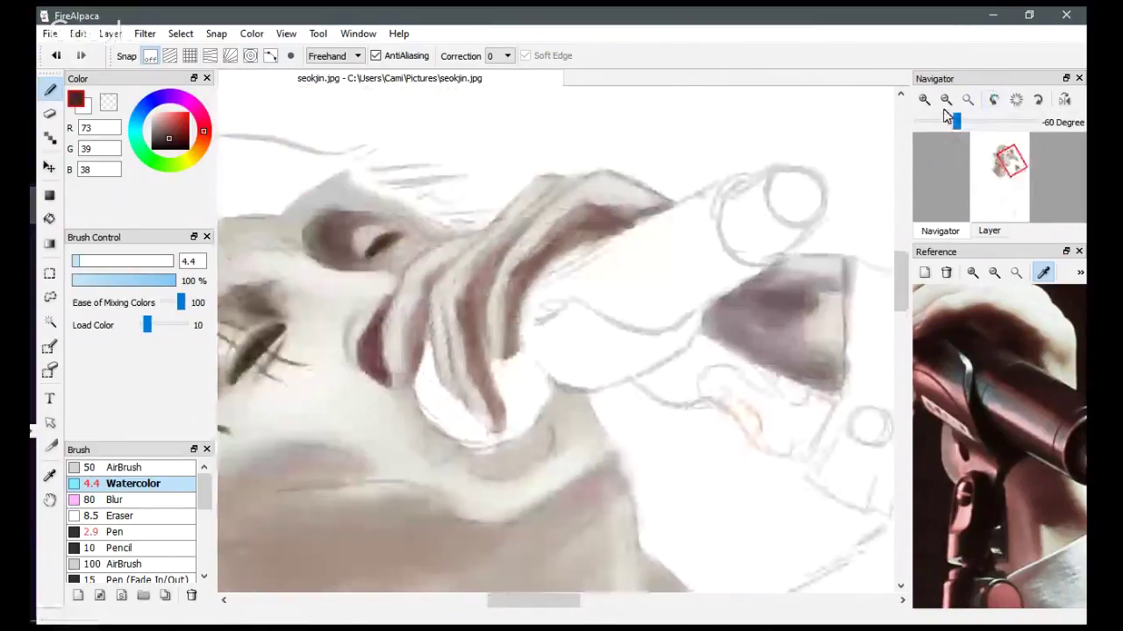
pyautogui.moveTo(462, 259)
pyautogui.mouseDown()
pyautogui.moveTo(529, 186)
pyautogui.moveTo(480, 239)
pyautogui.moveTo(481, 250)
pyautogui.moveTo(492, 244)
pyautogui.moveTo(515, 209)
pyautogui.moveTo(503, 174)
pyautogui.moveTo(547, 125)
pyautogui.moveTo(511, 165)
pyautogui.mouseUp()
pyautogui.hotkey('ctrl', 'z')
pyautogui.hotkey('ctrl', 'z')
pyautogui.hotkey('ctrl', 'z')
pyautogui.hotkey('ctrl', 'z')
pyautogui.moveTo(561, 130)
pyautogui.mouseDown()
pyautogui.moveTo(535, 137)
pyautogui.moveTo(585, 114)
pyautogui.moveTo(572, 136)
pyautogui.moveTo(589, 126)
pyautogui.moveTo(517, 174)
pyautogui.mouseUp()
pyautogui.hotkey('ctrl', 'z')
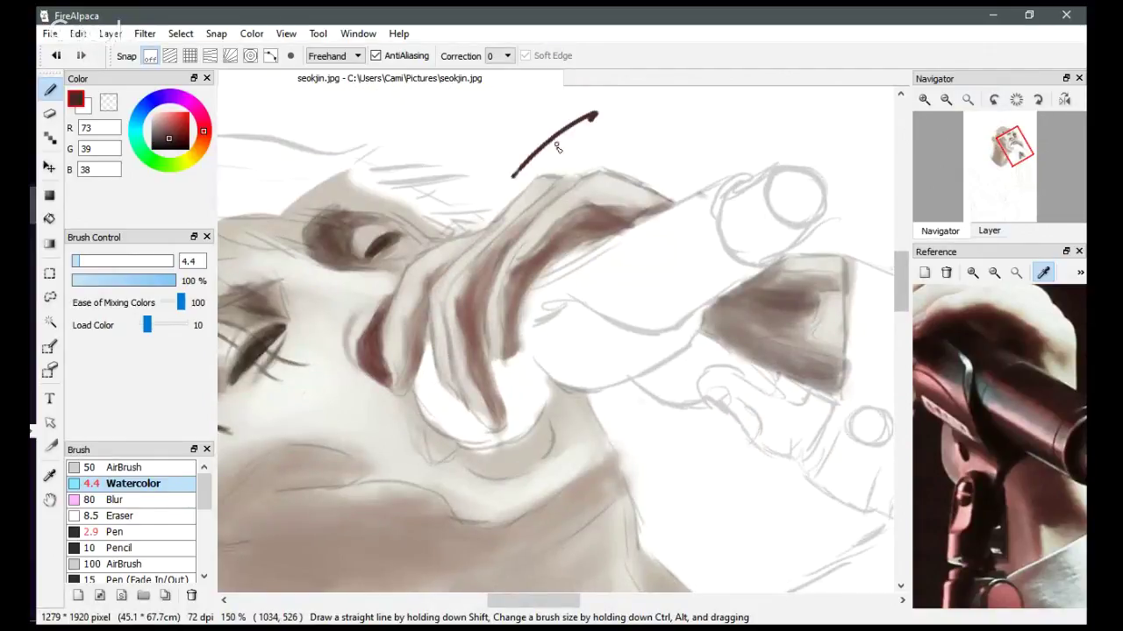
pyautogui.hotkey('ctrl', 'z')
pyautogui.moveTo(568, 130)
pyautogui.mouseDown()
pyautogui.moveTo(534, 133)
pyautogui.moveTo(574, 118)
pyautogui.moveTo(534, 125)
pyautogui.moveTo(566, 147)
pyautogui.mouseUp()
pyautogui.hotkey('ctrl', 'z')
pyautogui.moveTo(491, 173)
pyautogui.mouseDown()
pyautogui.moveTo(581, 99)
pyautogui.moveTo(600, 118)
pyautogui.mouseUp()
pyautogui.hotkey('ctrl', 'z')
pyautogui.hotkey('ctrl', 'z')
pyautogui.moveTo(531, 114)
pyautogui.mouseDown()
pyautogui.moveTo(502, 145)
pyautogui.moveTo(551, 115)
pyautogui.moveTo(539, 152)
pyautogui.moveTo(522, 129)
pyautogui.moveTo(598, 132)
pyautogui.moveTo(561, 114)
pyautogui.moveTo(607, 97)
pyautogui.moveTo(613, 122)
pyautogui.moveTo(621, 99)
pyautogui.moveTo(679, 129)
pyautogui.moveTo(671, 107)
pyautogui.moveTo(698, 132)
pyautogui.moveTo(667, 128)
pyautogui.moveTo(614, 156)
pyautogui.mouseUp()
pyautogui.hotkey('ctrl', 'z')
pyautogui.moveTo(635, 114); pyautogui.dragTo(654, 149)
pyautogui.hotkey('ctrl', 'z')
pyautogui.hotkey('ctrl', 'z')
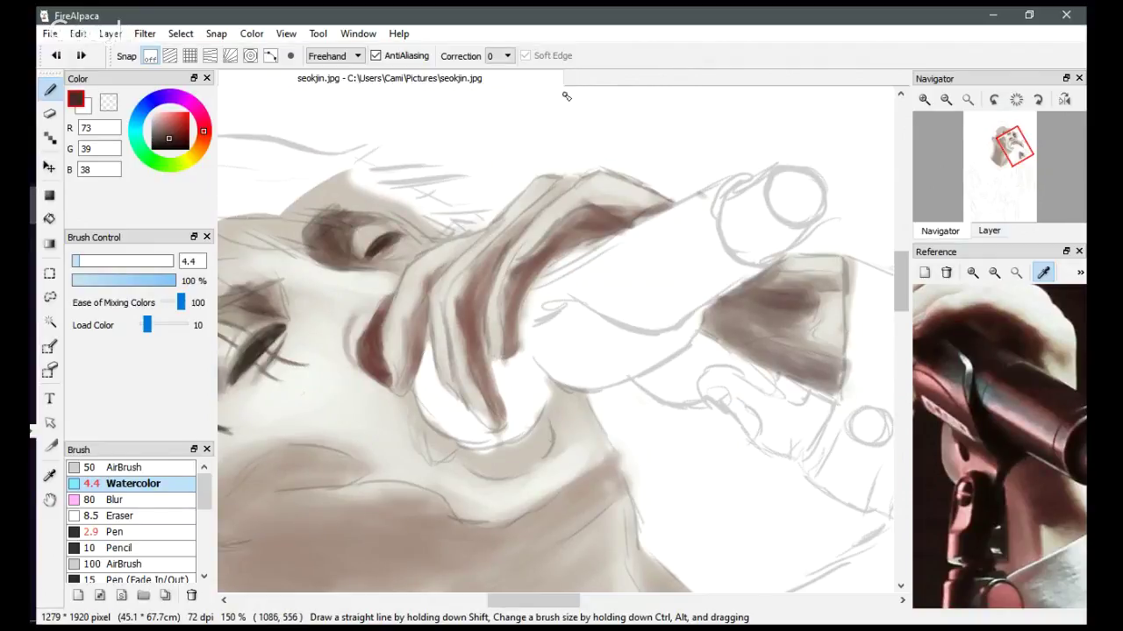
pyautogui.moveTo(547, 111)
pyautogui.mouseDown()
pyautogui.moveTo(679, 146)
pyautogui.moveTo(664, 132)
pyautogui.mouseUp()
pyautogui.hotkey('ctrl', 'z')
pyautogui.hotkey('ctrl', 'z')
pyautogui.moveTo(553, 118)
pyautogui.mouseDown()
pyautogui.moveTo(691, 123)
pyautogui.moveTo(637, 109)
pyautogui.mouseUp()
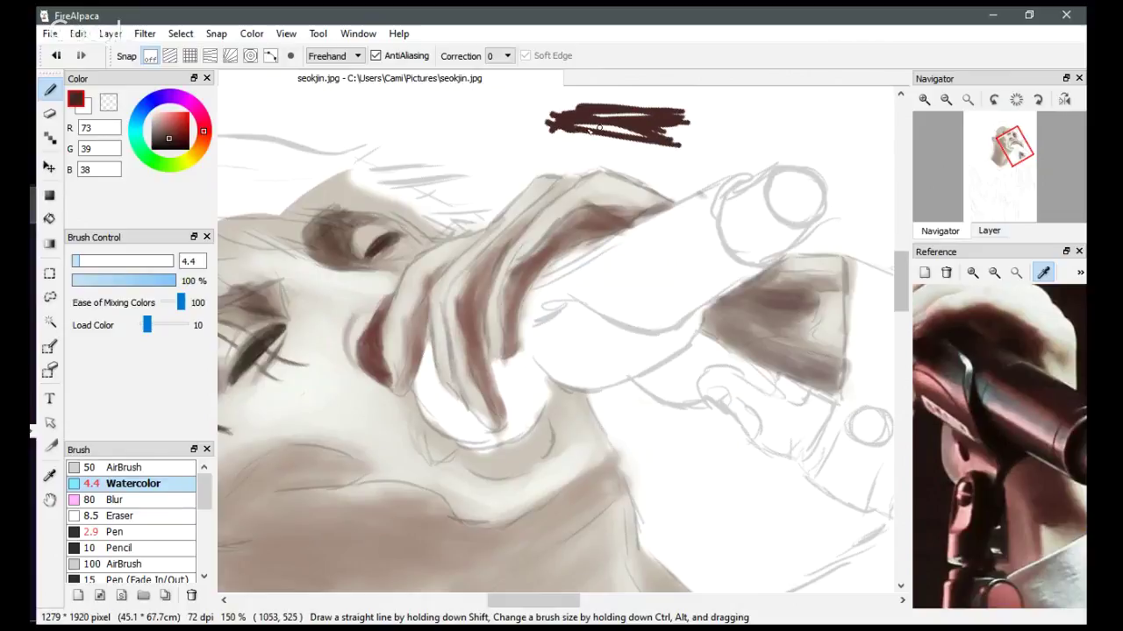
pyautogui.moveTo(599, 127)
pyautogui.mouseDown()
pyautogui.moveTo(622, 114)
pyautogui.moveTo(670, 137)
pyautogui.moveTo(590, 111)
pyautogui.mouseUp()
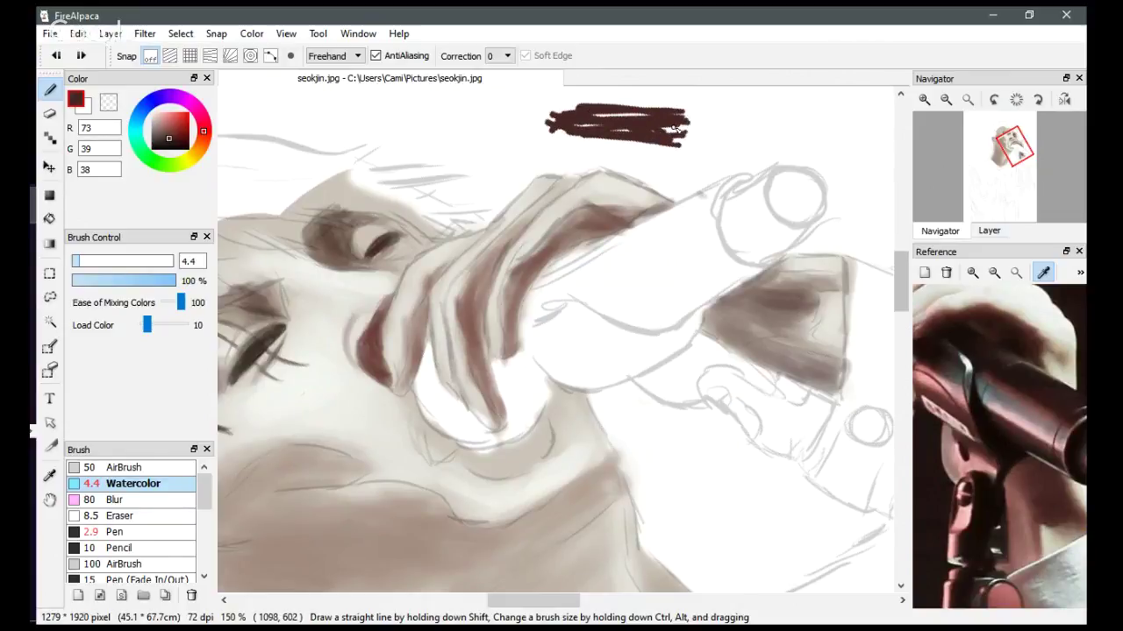
pyautogui.hotkey('ctrl', 'z')
pyautogui.hotkey('ctrl', 'z')
pyautogui.hotkey('ctrl', 'z')
pyautogui.hotkey('ctrl', 'z')
pyautogui.hotkey('ctrl', 'z')
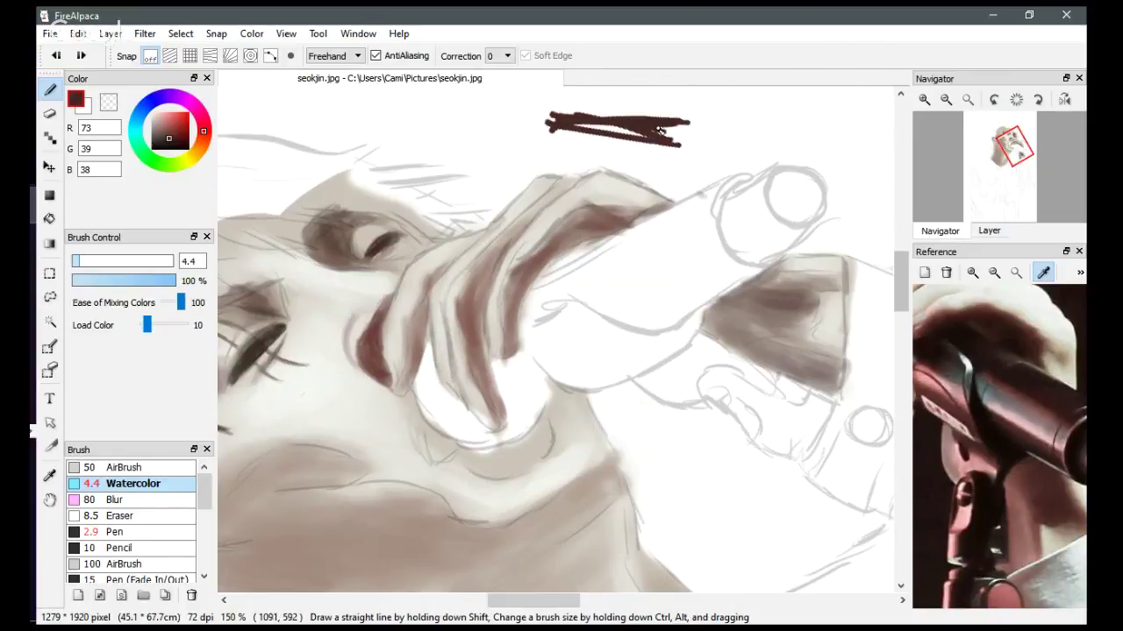
pyautogui.hotkey('ctrl', 'z')
pyautogui.hotkey('ctrl', 'z')
pyautogui.hotkey('ctrl', 'z')
pyautogui.hotkey('ctrl', 'z')
pyautogui.hotkey('ctrl', 'z')
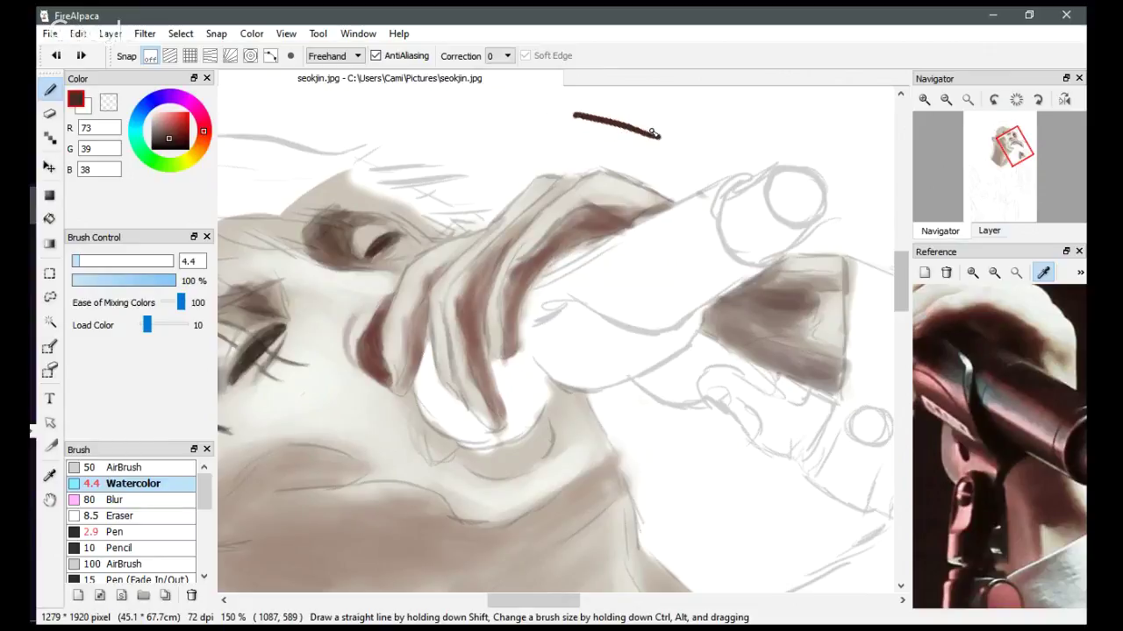
pyautogui.hotkey('ctrl', 'y')
pyautogui.hotkey('ctrl', 'z')
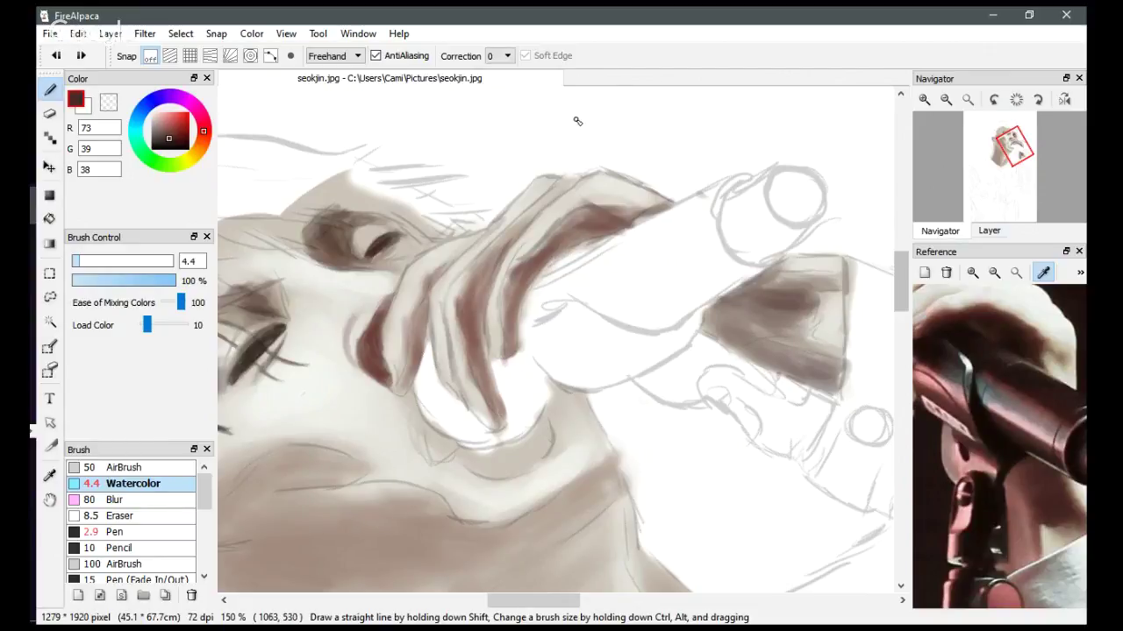
pyautogui.moveTo(544, 120); pyautogui.dragTo(675, 130)
pyautogui.hotkey('ctrl', 'z')
pyautogui.moveTo(585, 115); pyautogui.dragTo(633, 127)
pyautogui.hotkey('ctrl', 'z')
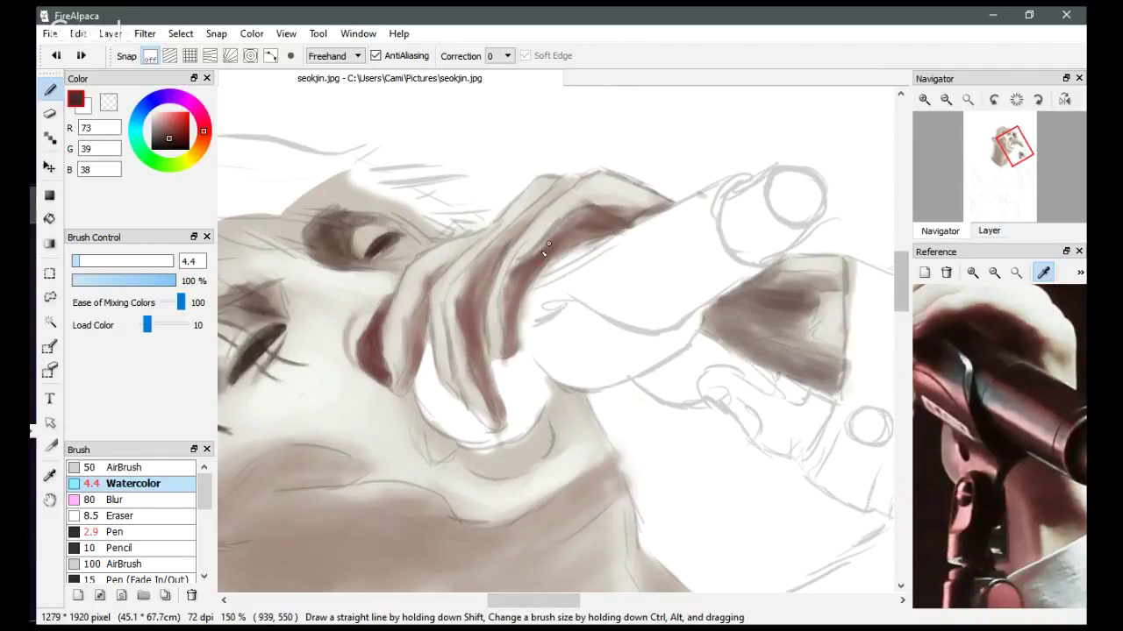
# Paint fine dark brown lines in the lower finger's shadow, along the dark red area by the nose and along the upper finger's edge.
pyautogui.moveTo(549, 245); pyautogui.dragTo(566, 230)
pyautogui.moveTo(389, 372); pyautogui.dragTo(383, 324)
pyautogui.moveTo(417, 377); pyautogui.dragTo(425, 293)
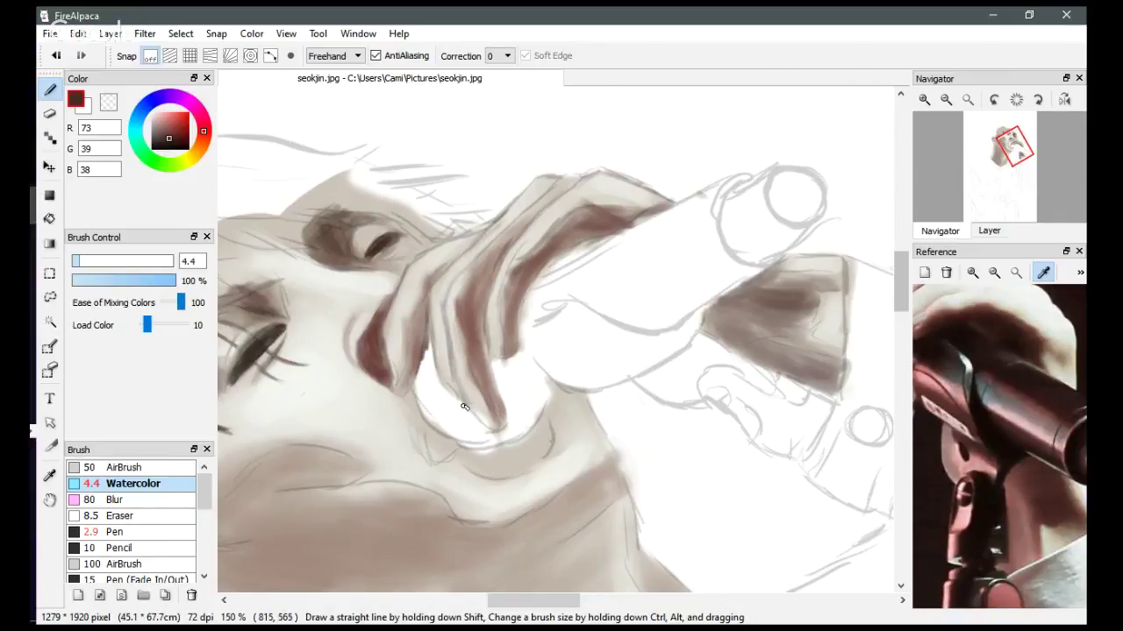
# Paint fine dark brown contours around the middle finger's tip and along the shadow between the middle and lower fingers.
pyautogui.moveTo(457, 388); pyautogui.dragTo(502, 437)
pyautogui.hotkey('ctrl', 'z')
pyautogui.moveTo(462, 396)
pyautogui.mouseDown()
pyautogui.moveTo(483, 425)
pyautogui.moveTo(466, 405)
pyautogui.moveTo(474, 418)
pyautogui.moveTo(498, 420)
pyautogui.moveTo(494, 430)
pyautogui.moveTo(501, 412)
pyautogui.moveTo(496, 431)
pyautogui.moveTo(495, 402)
pyautogui.moveTo(490, 414)
pyautogui.moveTo(475, 385)
pyautogui.moveTo(492, 429)
pyautogui.moveTo(474, 381)
pyautogui.moveTo(491, 431)
pyautogui.mouseUp()
pyautogui.moveTo(503, 252)
pyautogui.mouseDown()
pyautogui.moveTo(484, 306)
pyautogui.moveTo(499, 259)
pyautogui.moveTo(487, 285)
pyautogui.mouseUp()
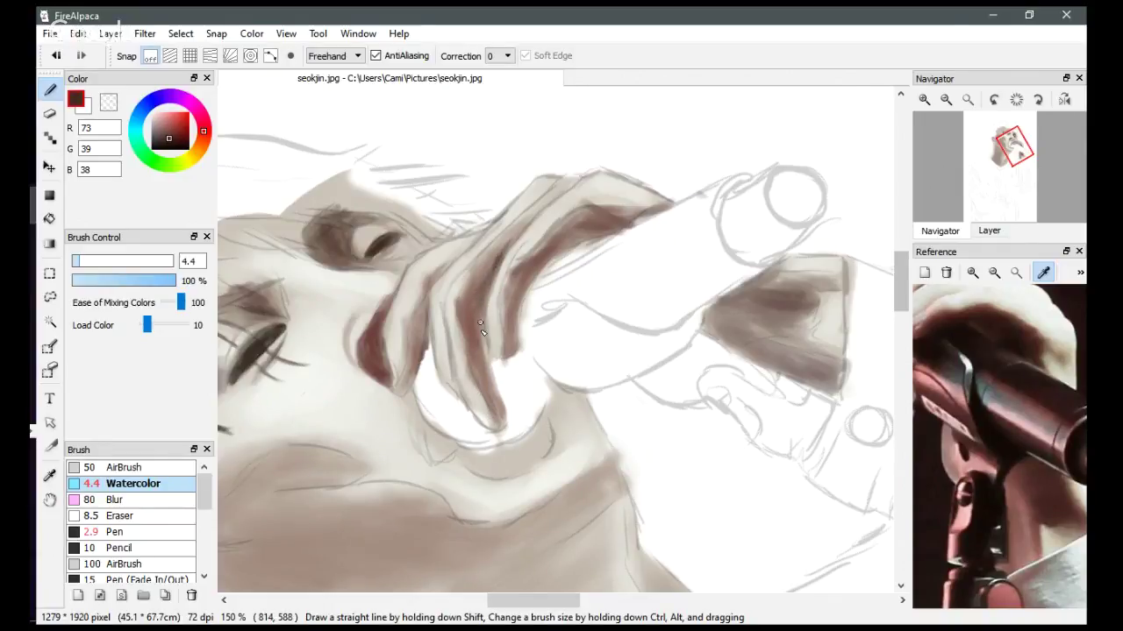
pyautogui.moveTo(481, 325)
pyautogui.mouseDown()
pyautogui.moveTo(491, 359)
pyautogui.moveTo(489, 349)
pyautogui.moveTo(502, 359)
pyautogui.mouseUp()
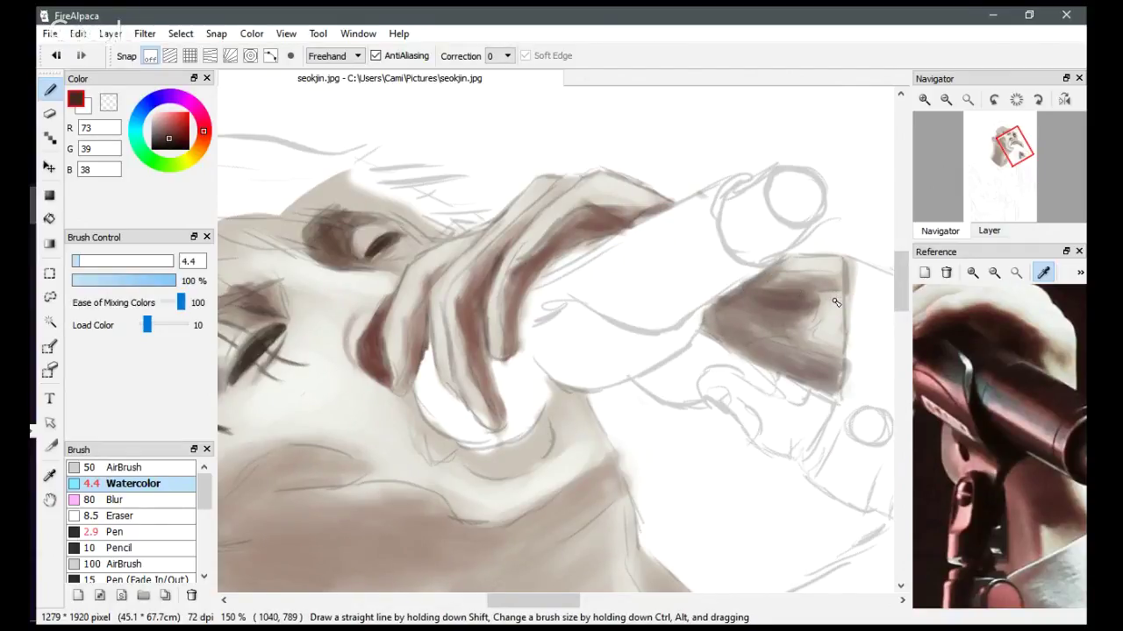
# Sample reddish brown (RGB 136, 91, 86) from the reference, reset the canvas rotation to 0 degrees, and shade the wrist with a size 19 brush.
pyautogui.click(1020, 526)
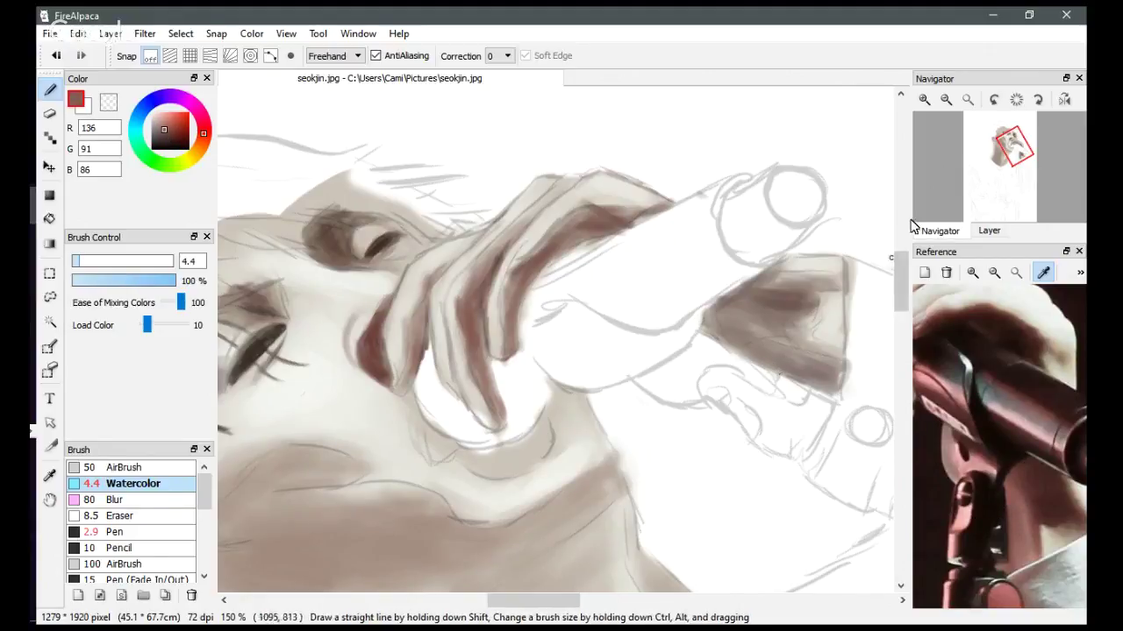
pyautogui.click(1038, 102)
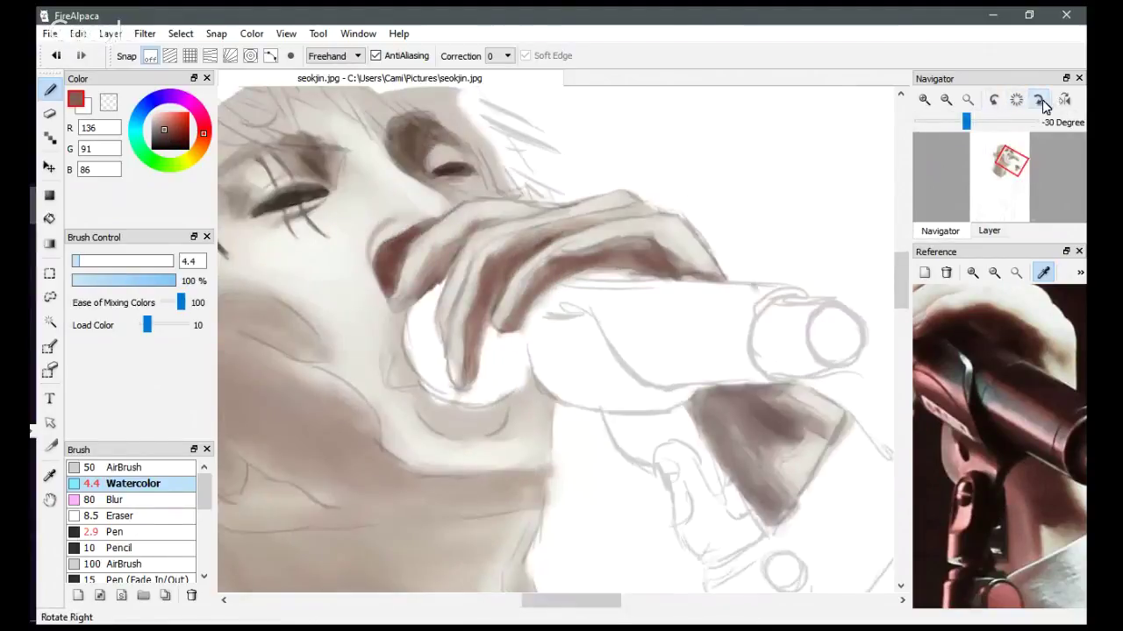
pyautogui.click(1039, 102)
pyautogui.moveTo(1010, 172); pyautogui.dragTo(1013, 161)
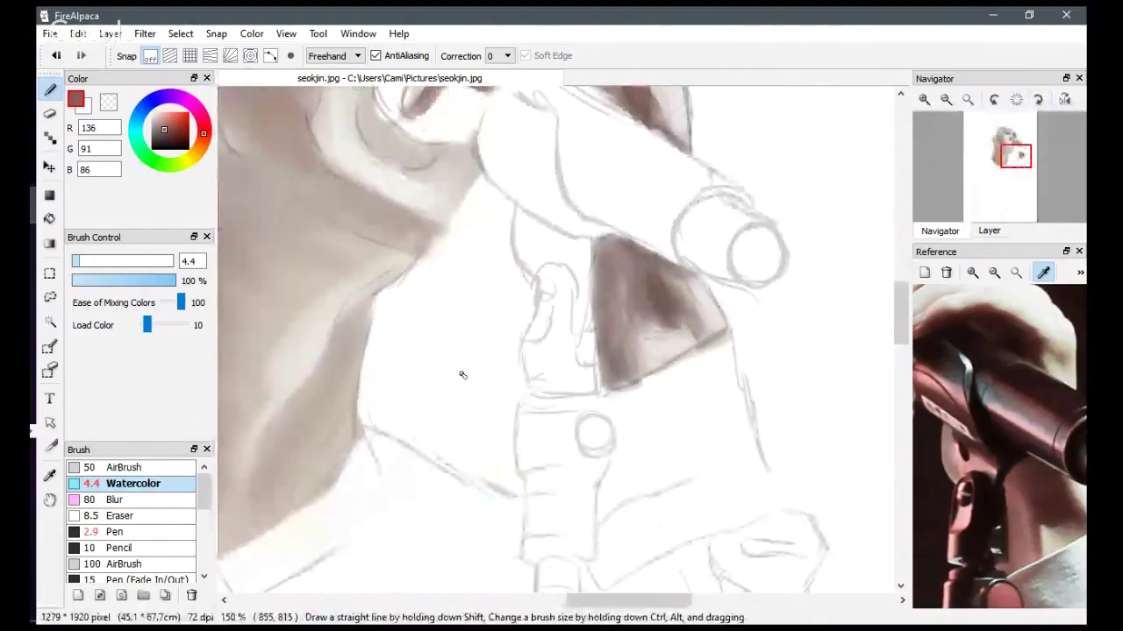
pyautogui.moveTo(95, 261); pyautogui.dragTo(111, 261)
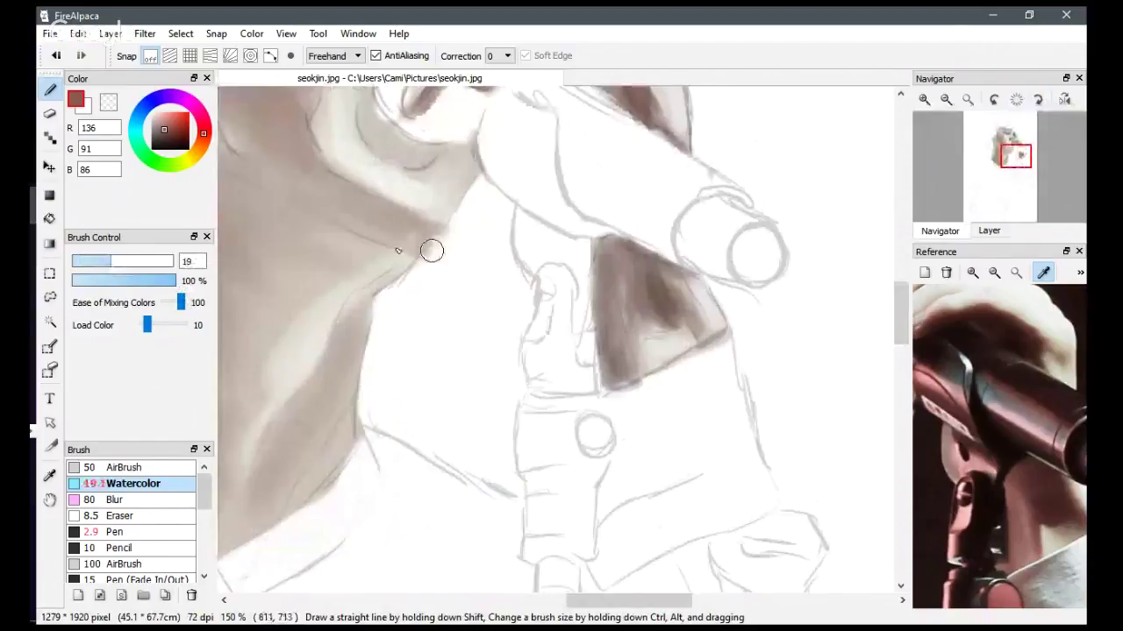
pyautogui.moveTo(667, 291)
pyautogui.mouseDown()
pyautogui.moveTo(636, 279)
pyautogui.moveTo(645, 285)
pyautogui.moveTo(616, 319)
pyautogui.moveTo(606, 282)
pyautogui.moveTo(615, 350)
pyautogui.moveTo(609, 270)
pyautogui.moveTo(627, 381)
pyautogui.moveTo(605, 279)
pyautogui.moveTo(601, 330)
pyautogui.moveTo(602, 270)
pyautogui.moveTo(601, 382)
pyautogui.moveTo(603, 360)
pyautogui.moveTo(606, 384)
pyautogui.moveTo(627, 379)
pyautogui.moveTo(603, 385)
pyautogui.moveTo(625, 380)
pyautogui.moveTo(620, 293)
pyautogui.moveTo(634, 367)
pyautogui.moveTo(610, 247)
pyautogui.moveTo(615, 378)
pyautogui.moveTo(601, 292)
pyautogui.moveTo(617, 394)
pyautogui.mouseUp()
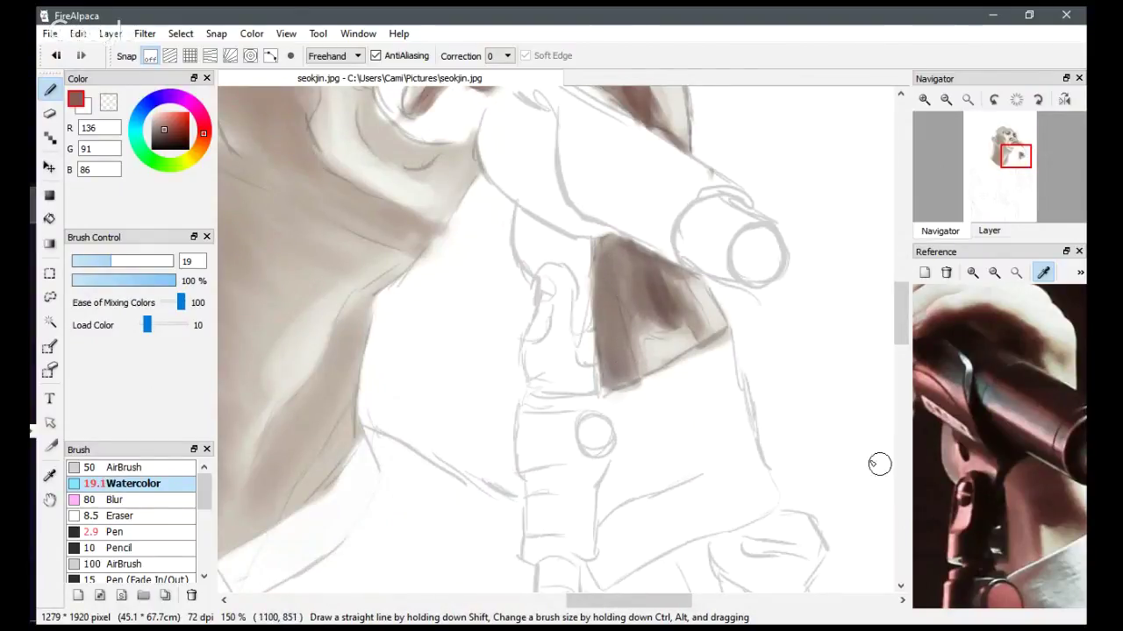
# Sample light beige (RGB 205, 206, 190) from the reference and blend it over the lighter areas and shadow edges of the wrist.
pyautogui.click(1057, 531)
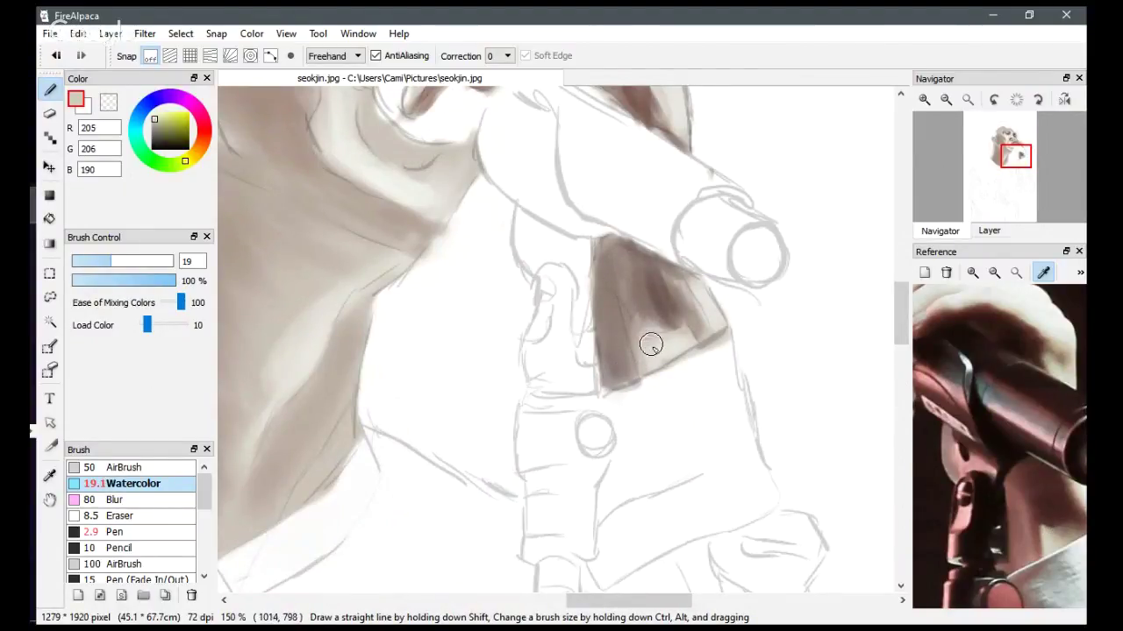
pyautogui.moveTo(651, 344)
pyautogui.mouseDown()
pyautogui.moveTo(637, 314)
pyautogui.moveTo(651, 369)
pyautogui.moveTo(621, 238)
pyautogui.moveTo(643, 356)
pyautogui.moveTo(626, 271)
pyautogui.moveTo(634, 311)
pyautogui.moveTo(656, 334)
pyautogui.moveTo(642, 329)
pyautogui.moveTo(667, 357)
pyautogui.moveTo(642, 339)
pyautogui.moveTo(688, 342)
pyautogui.moveTo(695, 292)
pyautogui.moveTo(709, 318)
pyautogui.moveTo(687, 281)
pyautogui.moveTo(710, 316)
pyautogui.moveTo(654, 264)
pyautogui.moveTo(717, 326)
pyautogui.moveTo(716, 340)
pyautogui.moveTo(692, 325)
pyautogui.moveTo(699, 346)
pyautogui.moveTo(679, 277)
pyautogui.moveTo(710, 334)
pyautogui.moveTo(700, 285)
pyautogui.moveTo(700, 352)
pyautogui.moveTo(682, 330)
pyautogui.moveTo(649, 323)
pyautogui.moveTo(638, 271)
pyautogui.moveTo(671, 347)
pyautogui.moveTo(632, 260)
pyautogui.moveTo(662, 342)
pyautogui.moveTo(620, 302)
pyautogui.mouseUp()
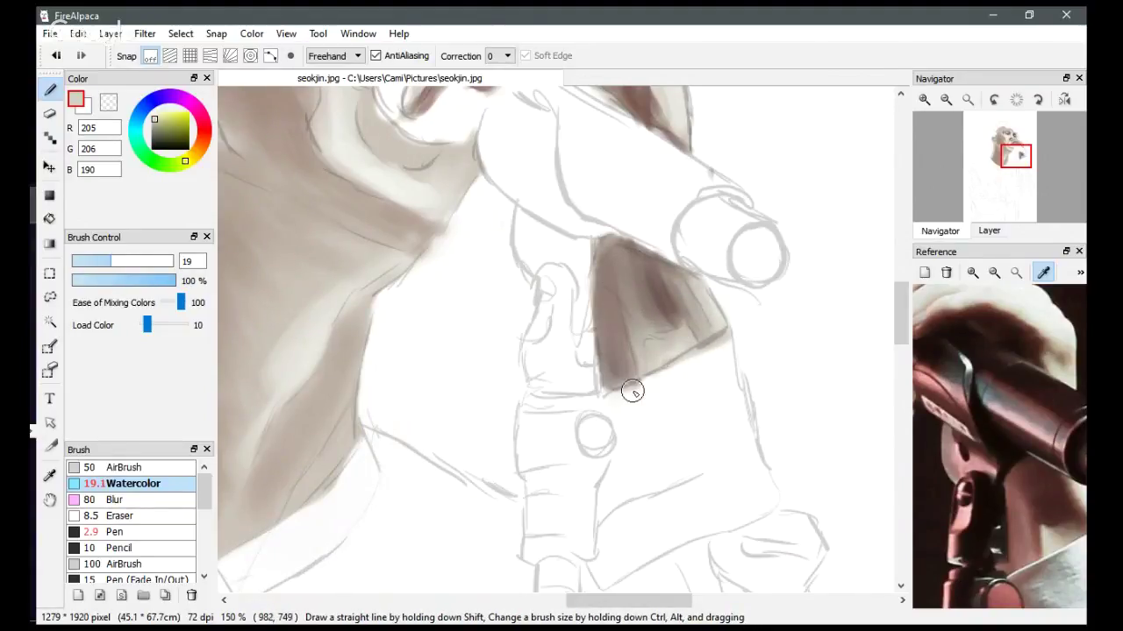
pyautogui.moveTo(632, 391)
pyautogui.mouseDown()
pyautogui.moveTo(617, 271)
pyautogui.moveTo(646, 315)
pyautogui.moveTo(637, 258)
pyautogui.moveTo(663, 326)
pyautogui.moveTo(659, 292)
pyautogui.moveTo(672, 272)
pyautogui.moveTo(684, 314)
pyautogui.moveTo(654, 331)
pyautogui.moveTo(681, 296)
pyautogui.moveTo(681, 313)
pyautogui.moveTo(684, 278)
pyautogui.moveTo(700, 340)
pyautogui.moveTo(625, 272)
pyautogui.moveTo(635, 329)
pyautogui.moveTo(622, 254)
pyautogui.moveTo(643, 327)
pyautogui.moveTo(626, 313)
pyautogui.moveTo(603, 381)
pyautogui.moveTo(609, 359)
pyautogui.moveTo(623, 361)
pyautogui.moveTo(628, 313)
pyautogui.mouseUp()
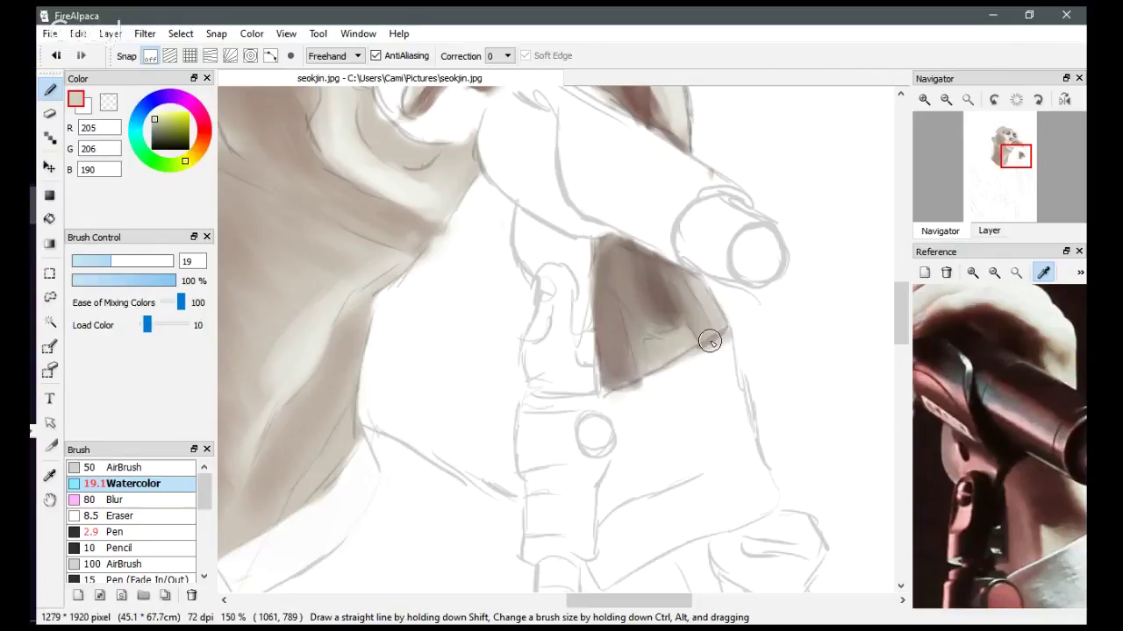
# Sample off-white (RGB 238, 239, 233) from the wrist in the reference and paint highlights on the wrist and the back of the upper hand.
pyautogui.click(1043, 272)
pyautogui.moveTo(1052, 339); pyautogui.dragTo(1003, 325)
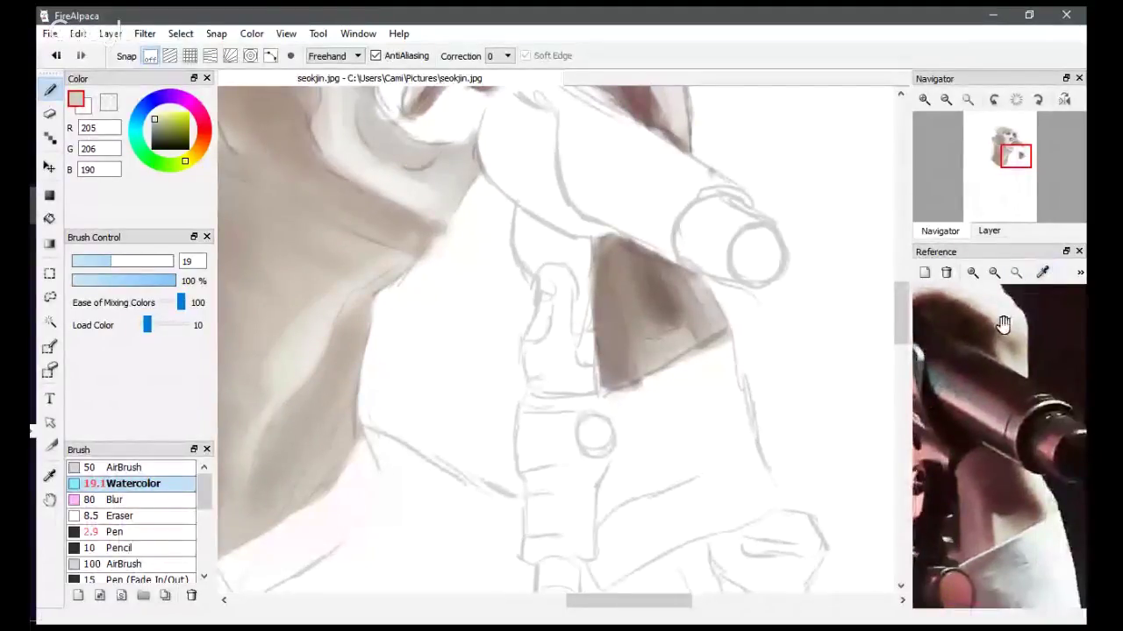
pyautogui.click(1043, 273)
pyautogui.click(1051, 487)
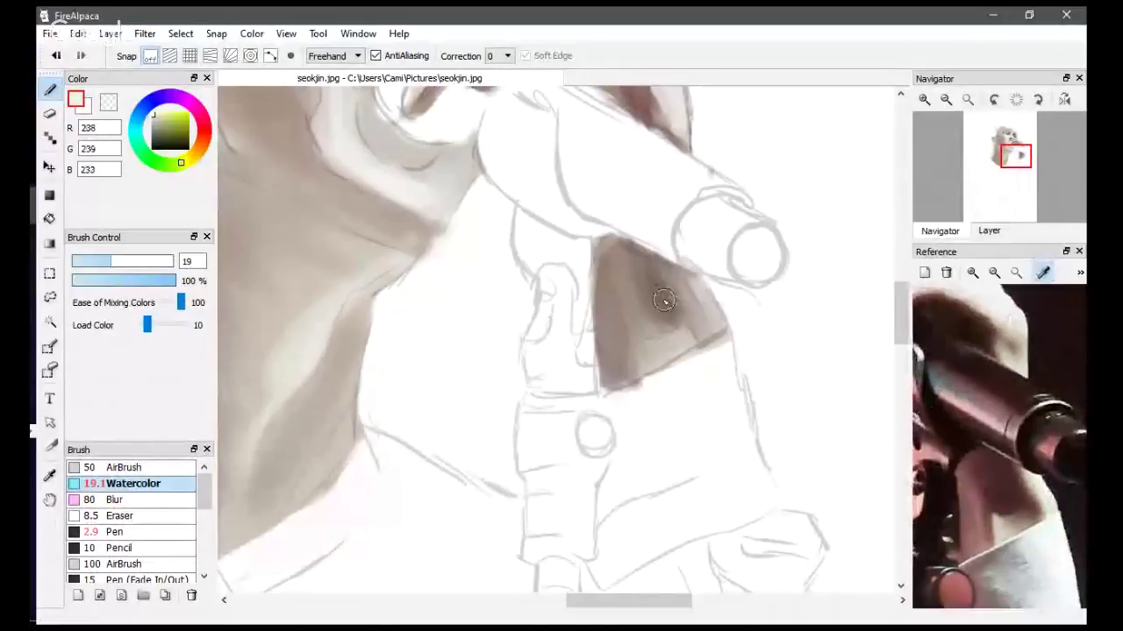
pyautogui.moveTo(706, 306)
pyautogui.mouseDown()
pyautogui.moveTo(726, 335)
pyautogui.moveTo(691, 280)
pyautogui.moveTo(706, 321)
pyautogui.moveTo(695, 341)
pyautogui.moveTo(711, 329)
pyautogui.moveTo(708, 307)
pyautogui.moveTo(717, 314)
pyautogui.moveTo(696, 284)
pyautogui.moveTo(721, 339)
pyautogui.moveTo(663, 358)
pyautogui.moveTo(646, 357)
pyautogui.moveTo(670, 344)
pyautogui.moveTo(657, 353)
pyautogui.moveTo(630, 321)
pyautogui.moveTo(693, 378)
pyautogui.mouseUp()
pyautogui.moveTo(903, 301); pyautogui.dragTo(897, 267)
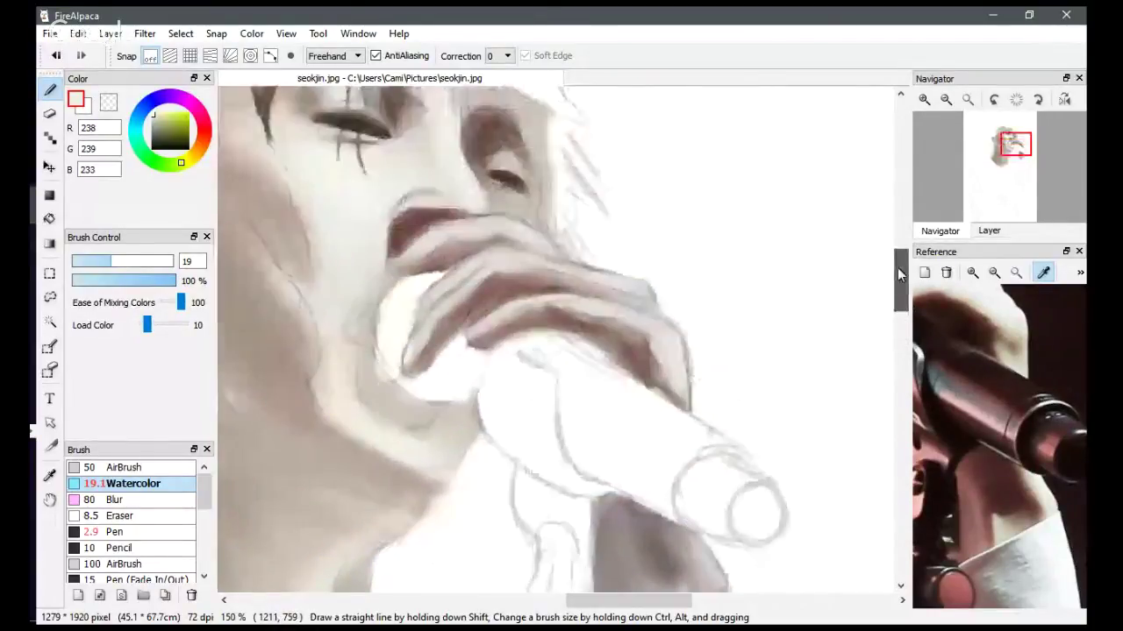
pyautogui.moveTo(675, 360)
pyautogui.mouseDown()
pyautogui.moveTo(644, 361)
pyautogui.moveTo(657, 364)
pyautogui.moveTo(666, 386)
pyautogui.moveTo(618, 344)
pyautogui.moveTo(664, 408)
pyautogui.moveTo(638, 350)
pyautogui.moveTo(679, 424)
pyautogui.moveTo(614, 344)
pyautogui.moveTo(635, 355)
pyautogui.moveTo(560, 330)
pyautogui.moveTo(584, 341)
pyautogui.moveTo(536, 336)
pyautogui.moveTo(582, 333)
pyautogui.mouseUp()
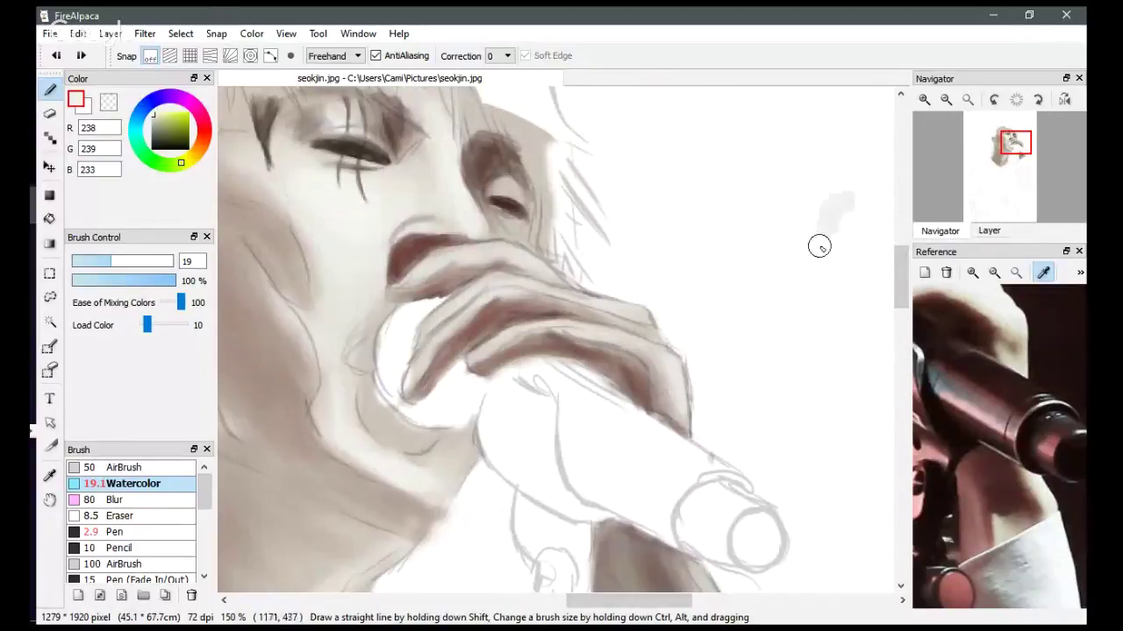
pyautogui.moveTo(802, 208)
pyautogui.mouseDown()
pyautogui.moveTo(812, 334)
pyautogui.moveTo(838, 335)
pyautogui.mouseUp()
pyautogui.hotkey('ctrl', 'z')
pyautogui.hotkey('ctrl', 'z')
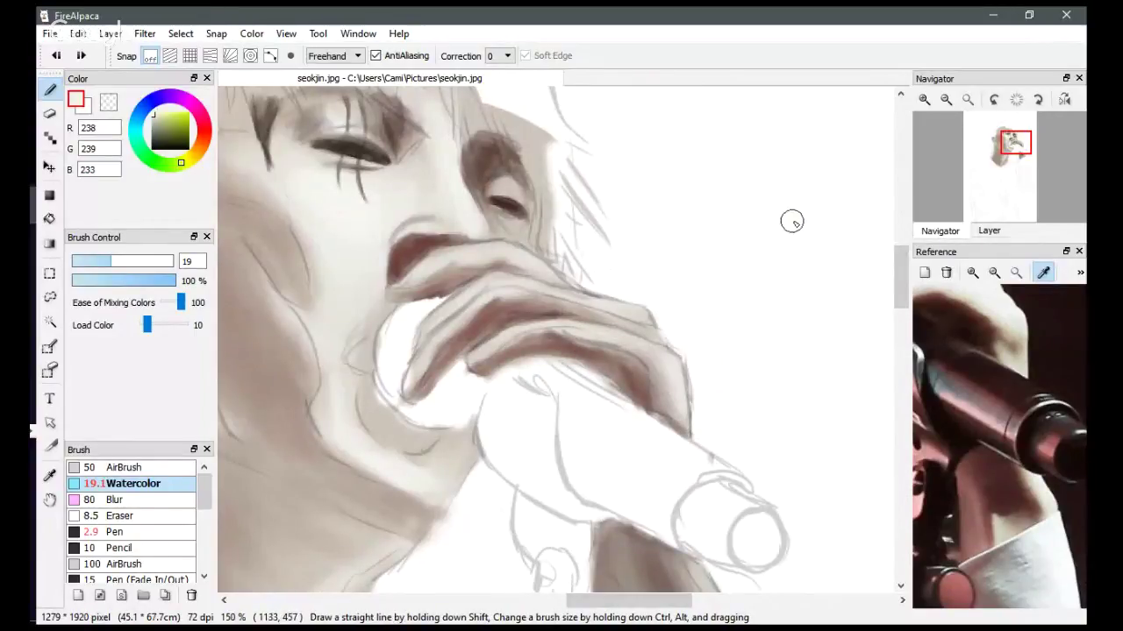
pyautogui.moveTo(792, 220)
pyautogui.mouseDown()
pyautogui.moveTo(762, 270)
pyautogui.moveTo(781, 238)
pyautogui.moveTo(767, 308)
pyautogui.moveTo(815, 278)
pyautogui.moveTo(785, 240)
pyautogui.moveTo(792, 303)
pyautogui.mouseUp()
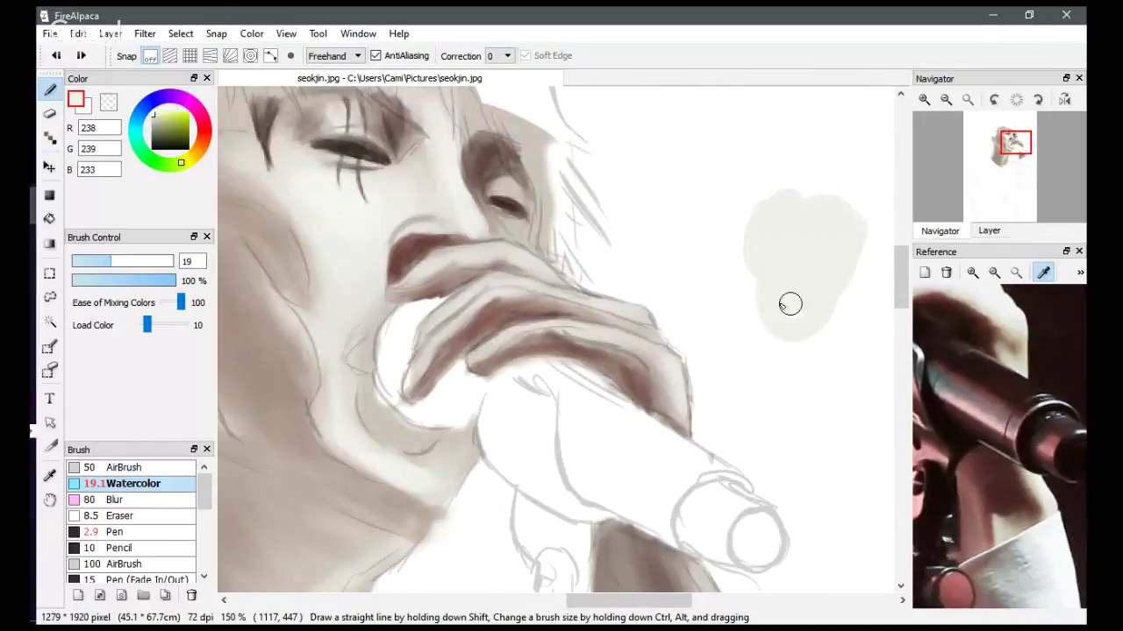
pyautogui.hotkey('ctrl', 'z')
pyautogui.moveTo(781, 227); pyautogui.dragTo(804, 336)
pyautogui.hotkey('ctrl', 'z')
pyautogui.moveTo(804, 180)
pyautogui.mouseDown()
pyautogui.moveTo(789, 281)
pyautogui.moveTo(827, 415)
pyautogui.mouseUp()
pyautogui.hotkey('ctrl', 'z')
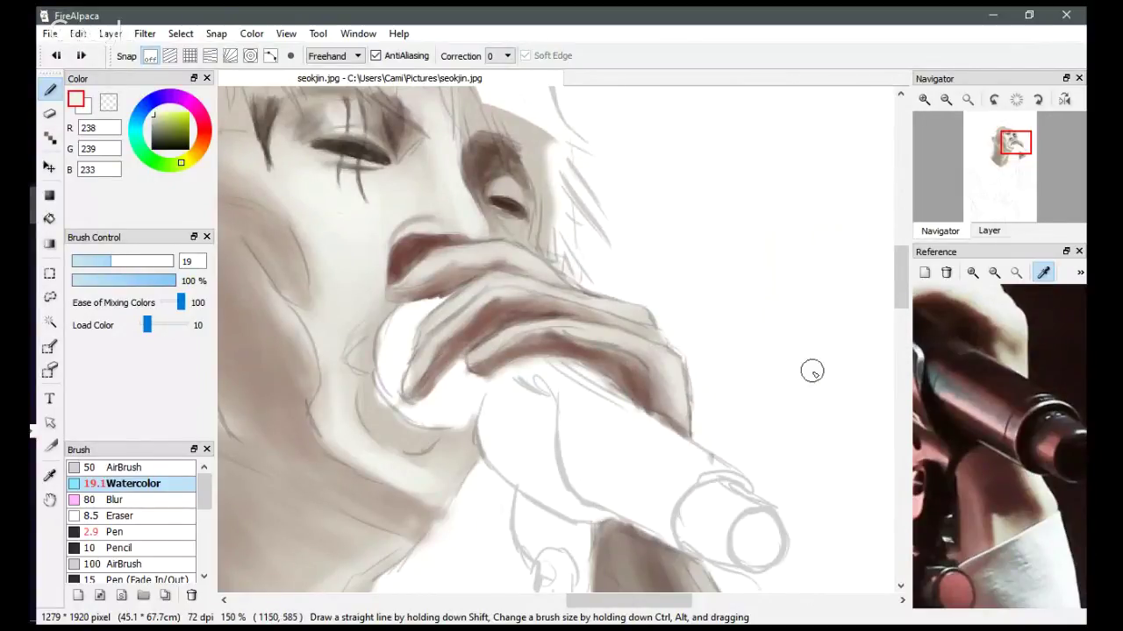
pyautogui.moveTo(784, 238)
pyautogui.mouseDown()
pyautogui.moveTo(806, 280)
pyautogui.moveTo(801, 301)
pyautogui.moveTo(824, 261)
pyautogui.moveTo(789, 376)
pyautogui.moveTo(792, 311)
pyautogui.mouseUp()
pyautogui.hotkey('ctrl', 'z')
pyautogui.hotkey('ctrl', 'z')
pyautogui.moveTo(802, 184); pyautogui.dragTo(813, 354)
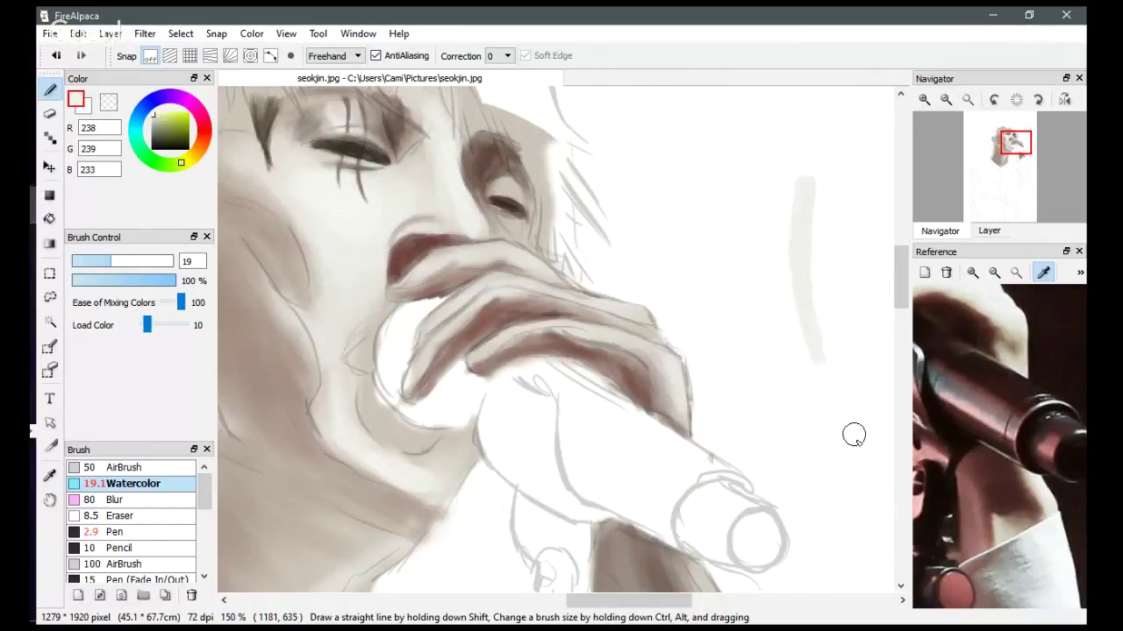
pyautogui.hotkey('ctrl', 'z')
pyautogui.moveTo(772, 191)
pyautogui.mouseDown()
pyautogui.moveTo(759, 316)
pyautogui.moveTo(791, 395)
pyautogui.moveTo(815, 405)
pyautogui.mouseUp()
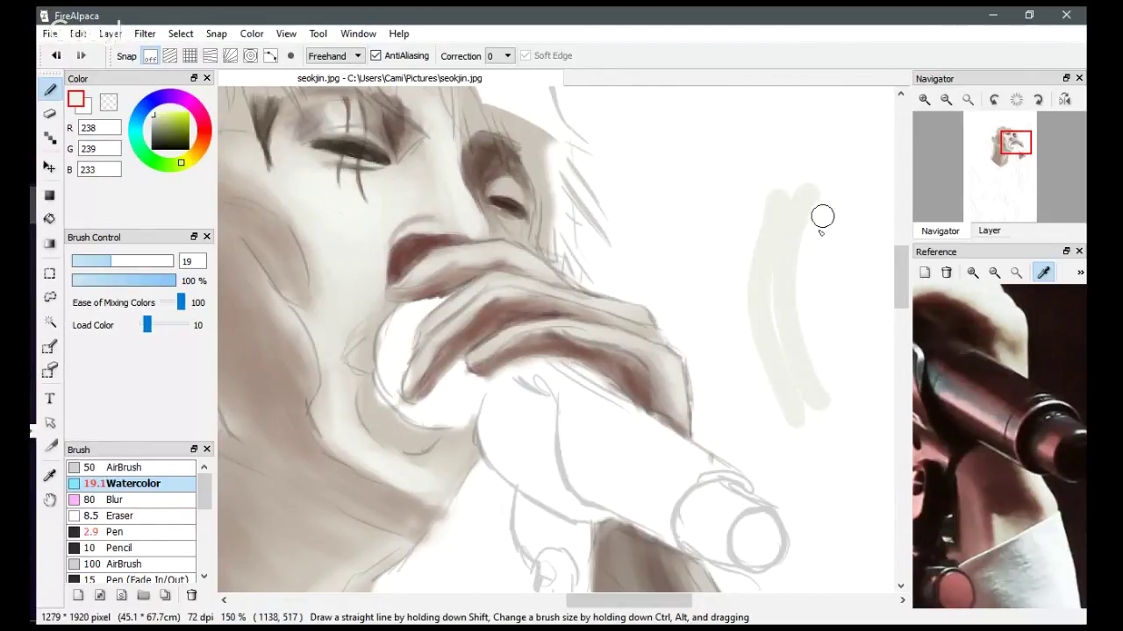
pyautogui.moveTo(817, 188)
pyautogui.mouseDown()
pyautogui.moveTo(813, 340)
pyautogui.moveTo(822, 302)
pyautogui.moveTo(855, 371)
pyautogui.moveTo(853, 180)
pyautogui.moveTo(864, 396)
pyautogui.mouseUp()
pyautogui.moveTo(853, 179); pyautogui.dragTo(861, 391)
pyautogui.moveTo(770, 188); pyautogui.dragTo(795, 412)
pyautogui.moveTo(786, 175)
pyautogui.mouseDown()
pyautogui.moveTo(798, 398)
pyautogui.moveTo(814, 394)
pyautogui.moveTo(798, 184)
pyautogui.moveTo(839, 411)
pyautogui.mouseUp()
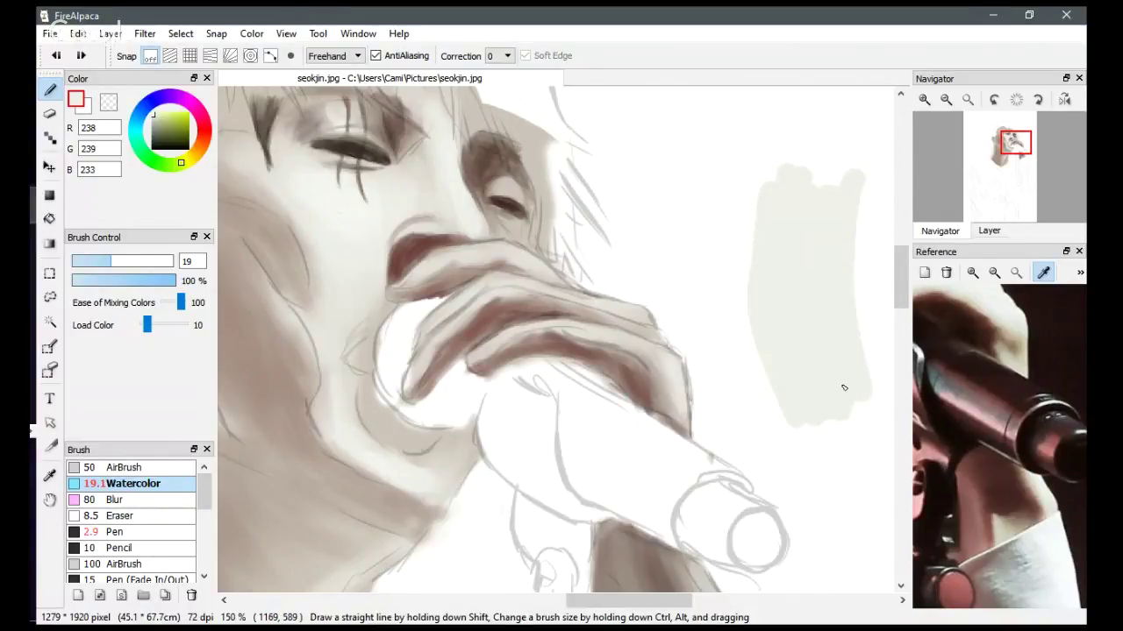
pyautogui.hotkey('ctrl', 'z')
pyautogui.hotkey('ctrl', 'z')
pyautogui.hotkey('ctrl', 'z')
pyautogui.hotkey('ctrl', 'z')
pyautogui.hotkey('ctrl', 'z')
pyautogui.hotkey('ctrl', 'z')
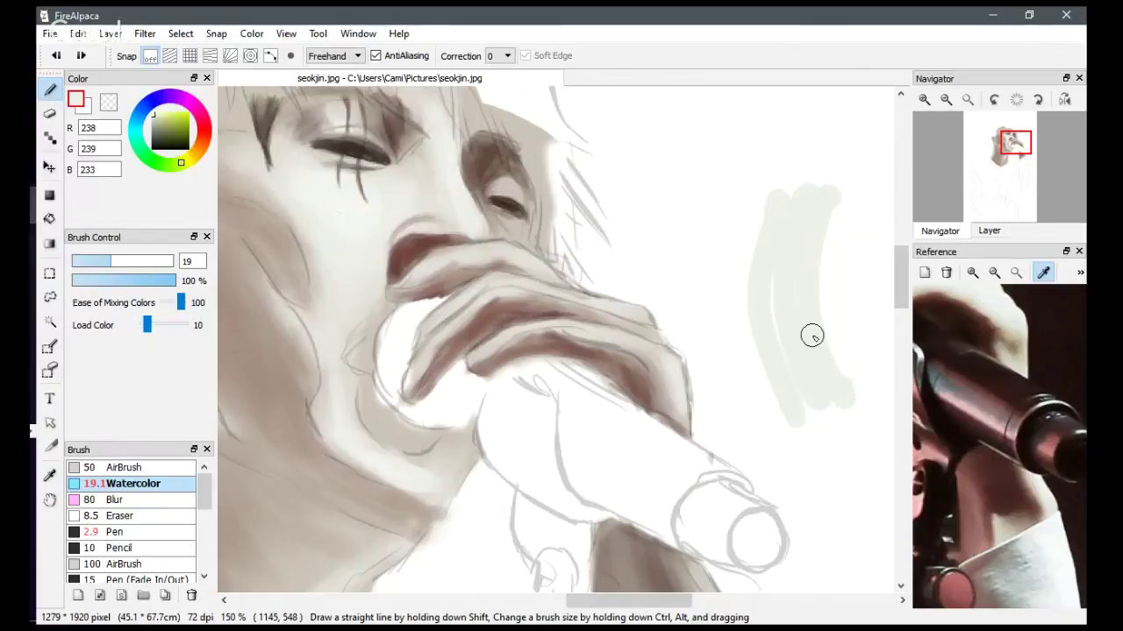
pyautogui.hotkey('ctrl', 'z')
pyautogui.moveTo(759, 195); pyautogui.dragTo(806, 380)
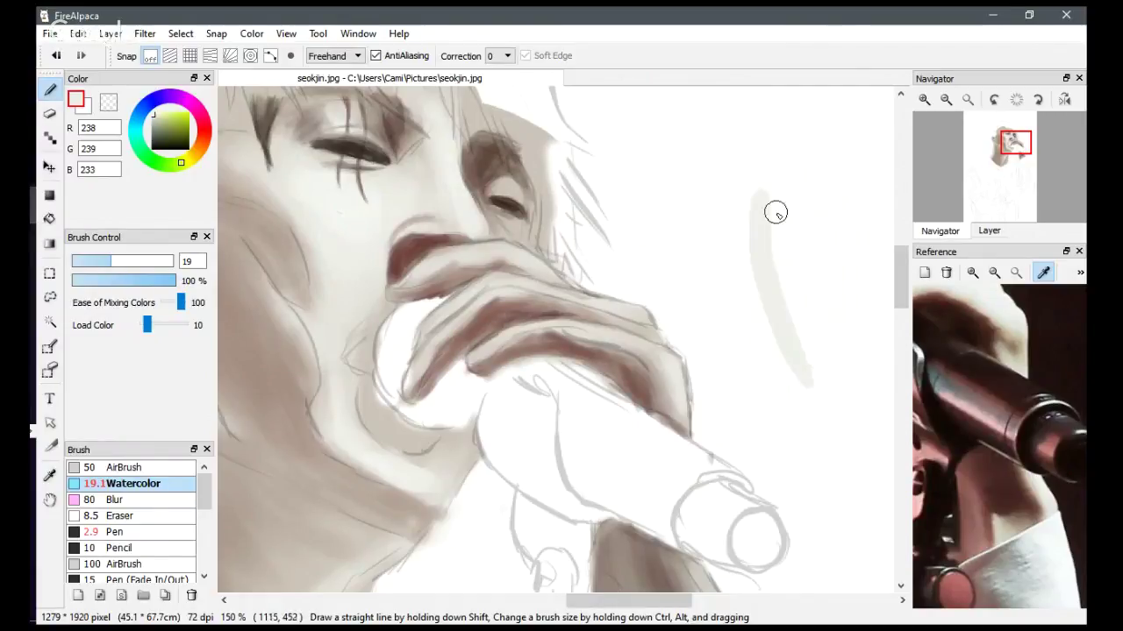
pyautogui.hotkey('ctrl', 'z')
pyautogui.moveTo(784, 223); pyautogui.dragTo(791, 286)
pyautogui.hotkey('ctrl', 'z')
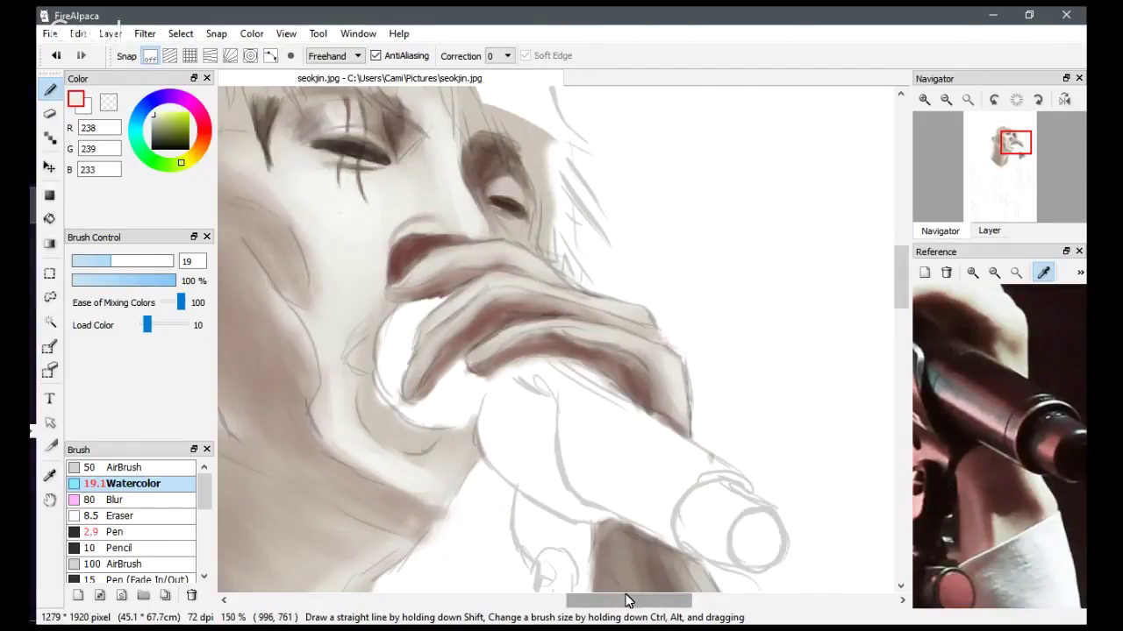
# Blend the shading along the cheek, ear and jaw with the off-white watercolor brush, undoing the stray stroke near the far eye.
pyautogui.moveTo(628, 600); pyautogui.dragTo(575, 601)
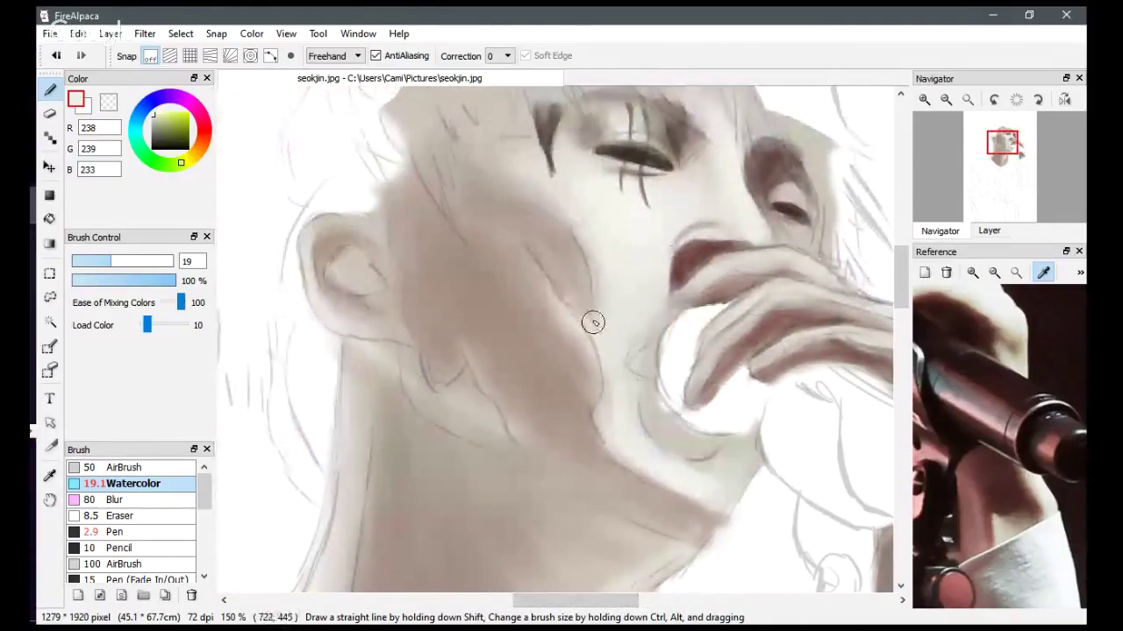
pyautogui.moveTo(593, 323)
pyautogui.mouseDown()
pyautogui.moveTo(589, 274)
pyautogui.moveTo(603, 314)
pyautogui.moveTo(559, 252)
pyautogui.moveTo(598, 337)
pyautogui.moveTo(558, 292)
pyautogui.mouseUp()
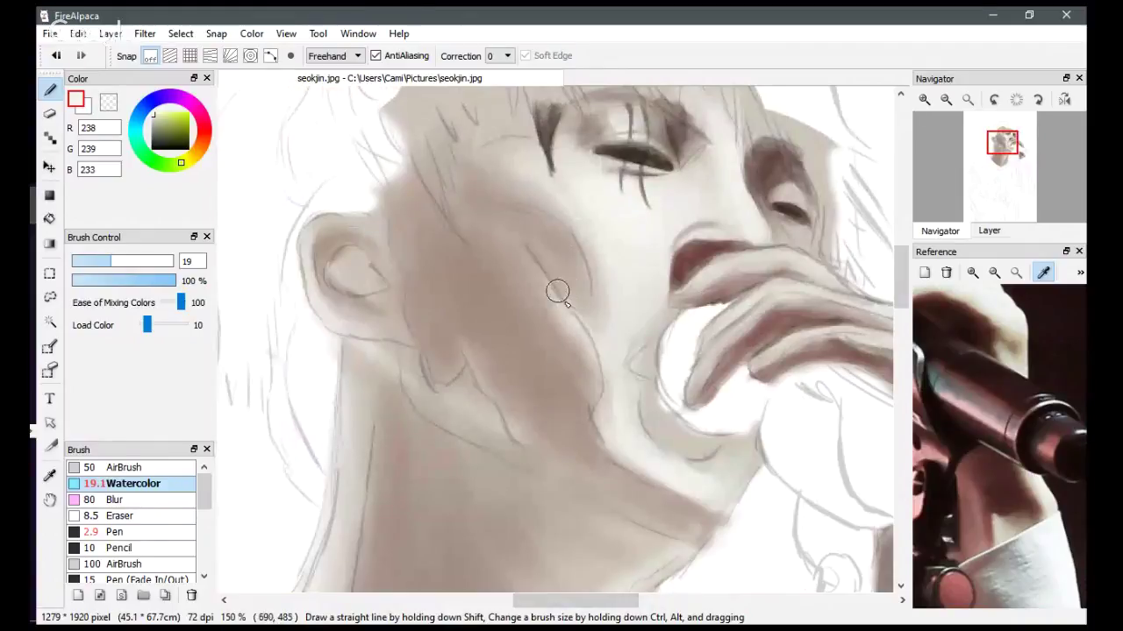
pyautogui.moveTo(568, 333); pyautogui.dragTo(549, 306)
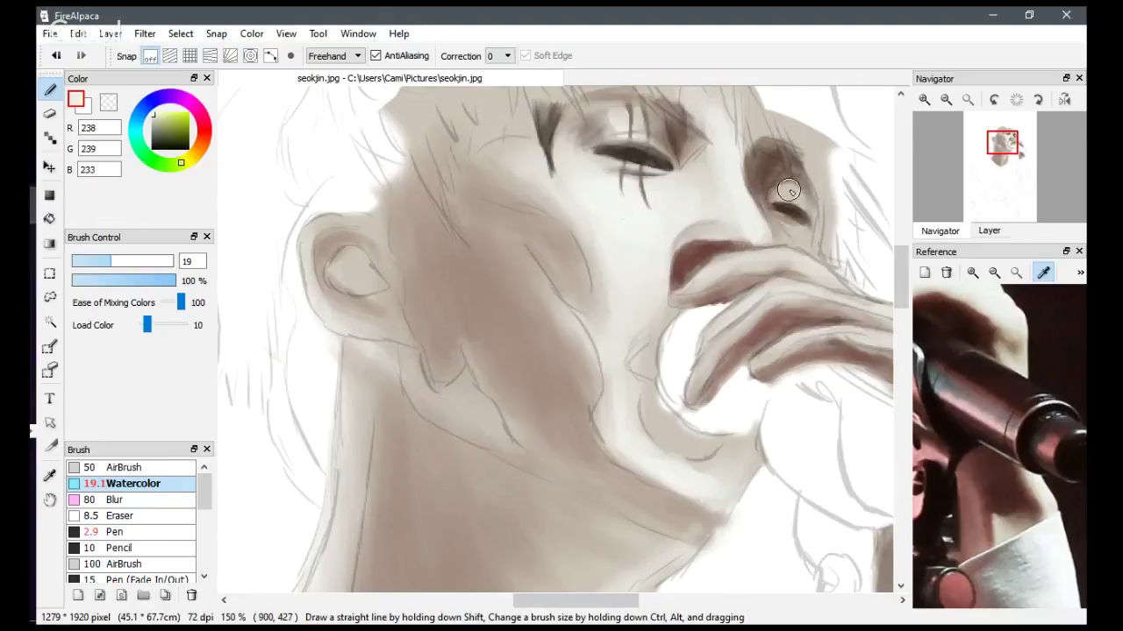
pyautogui.moveTo(793, 203); pyautogui.dragTo(825, 245)
pyautogui.hotkey('ctrl', 'z')
# Bring the ear, jaw and neck of the reference photo into view and hide the sketch lines on Layer3.
pyautogui.moveTo(936, 195)
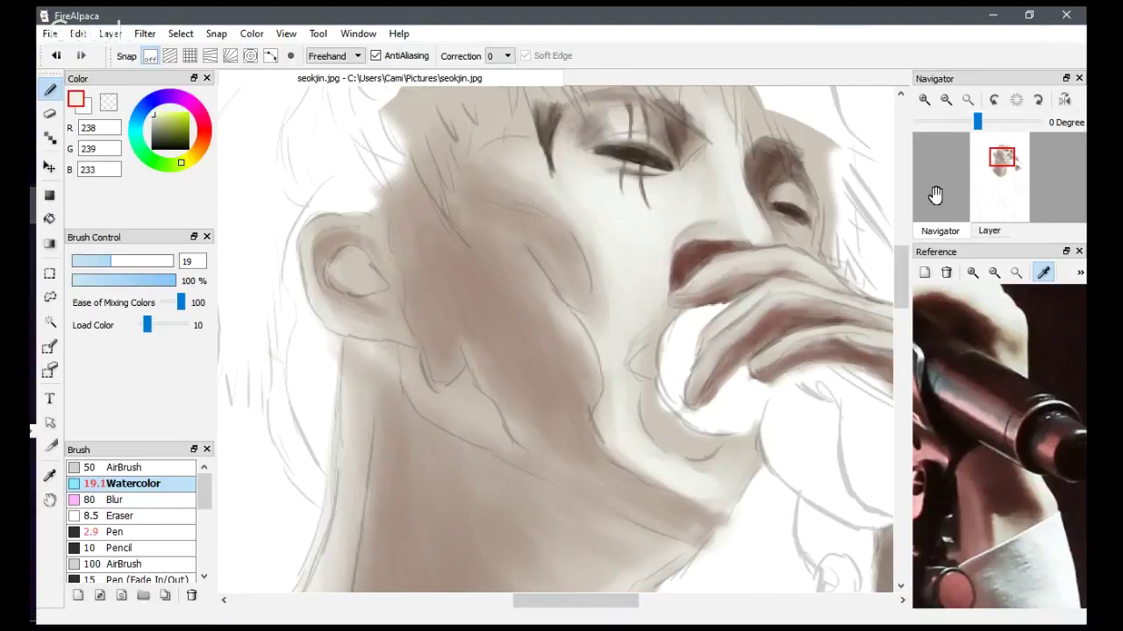
pyautogui.click(1042, 276)
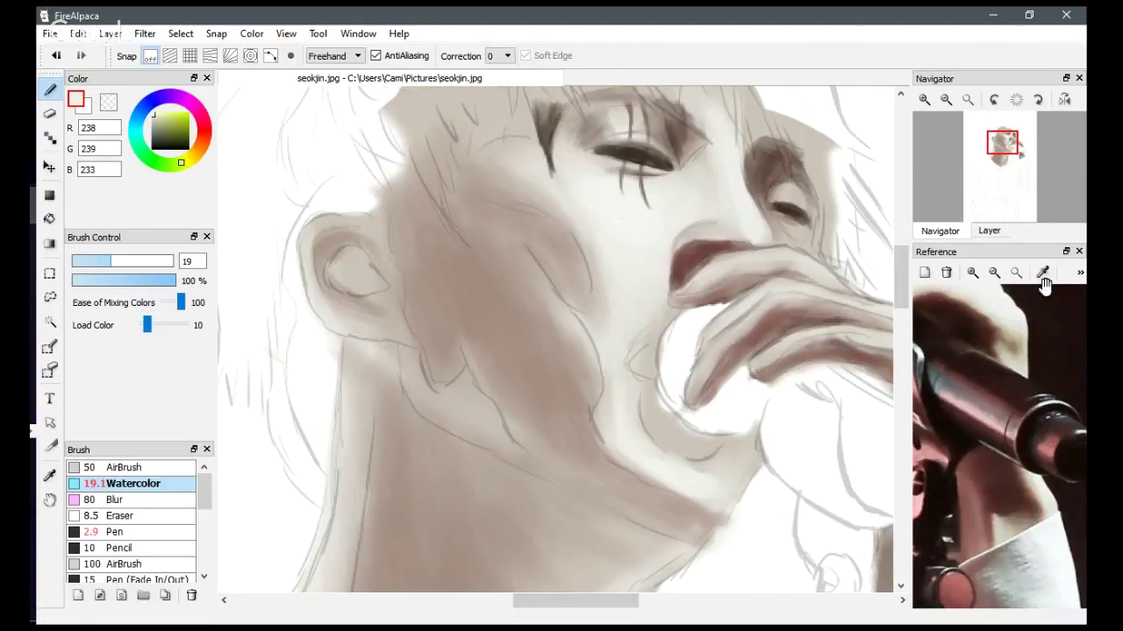
pyautogui.moveTo(1014, 346); pyautogui.dragTo(1072, 351)
pyautogui.moveTo(943, 311); pyautogui.dragTo(1037, 322)
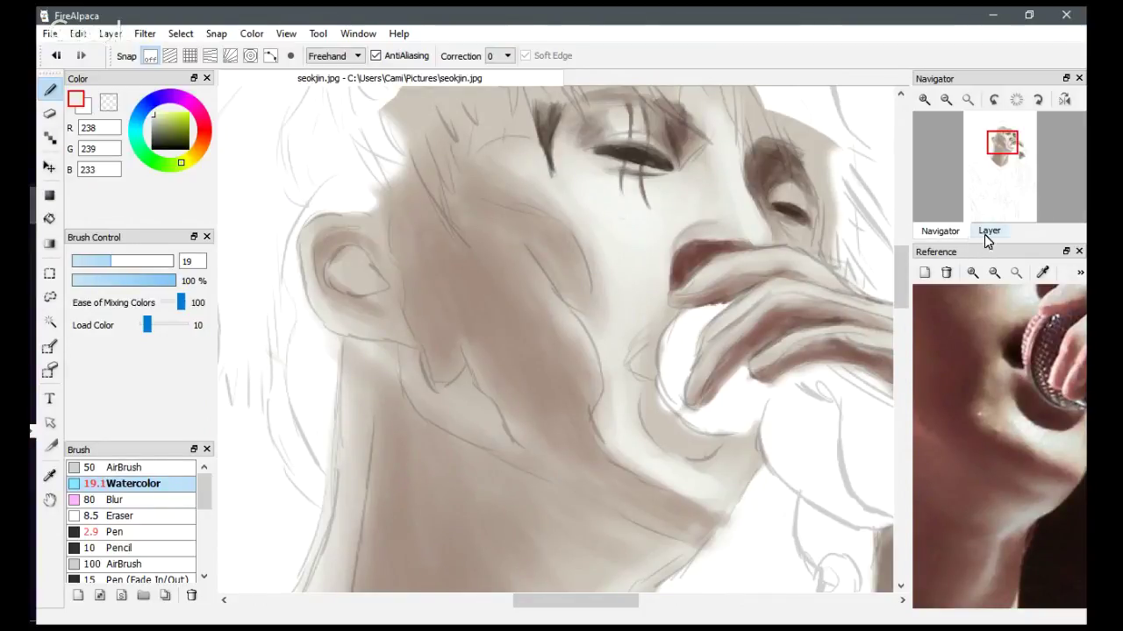
pyautogui.click(987, 232)
pyautogui.click(922, 165)
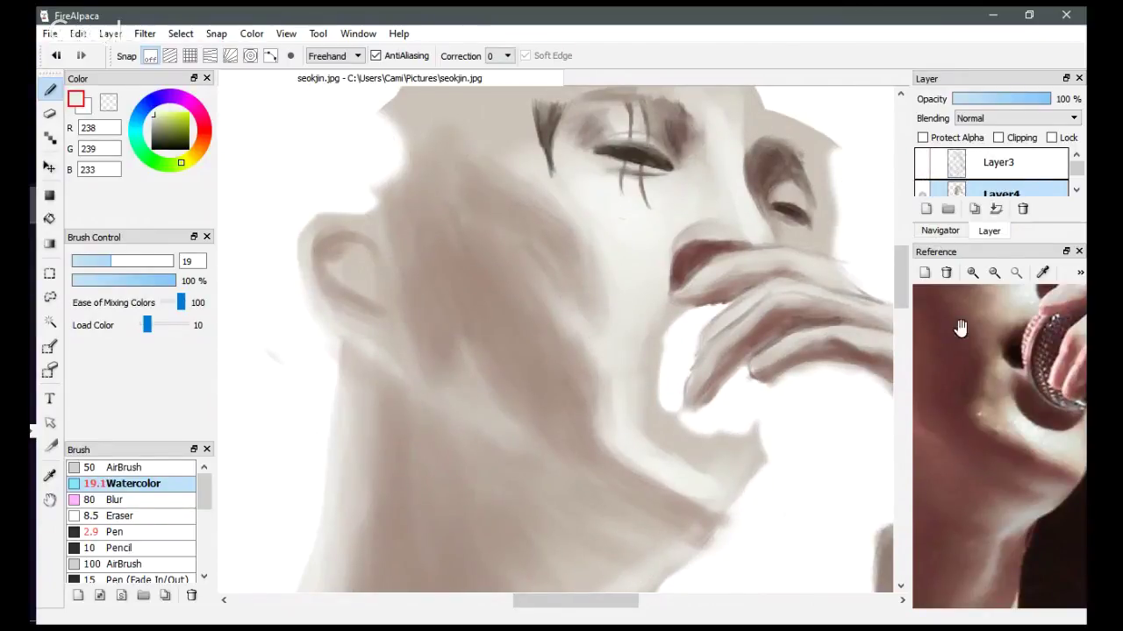
pyautogui.click(1043, 272)
pyautogui.click(1043, 272)
pyautogui.moveTo(1015, 306); pyautogui.dragTo(1030, 333)
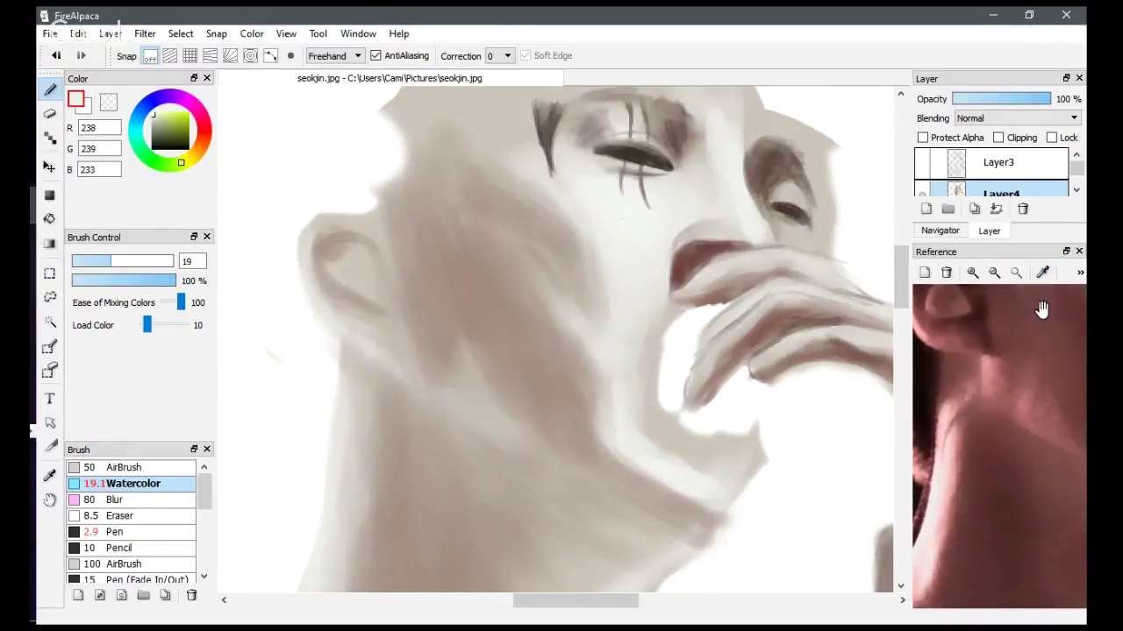
pyautogui.click(1044, 276)
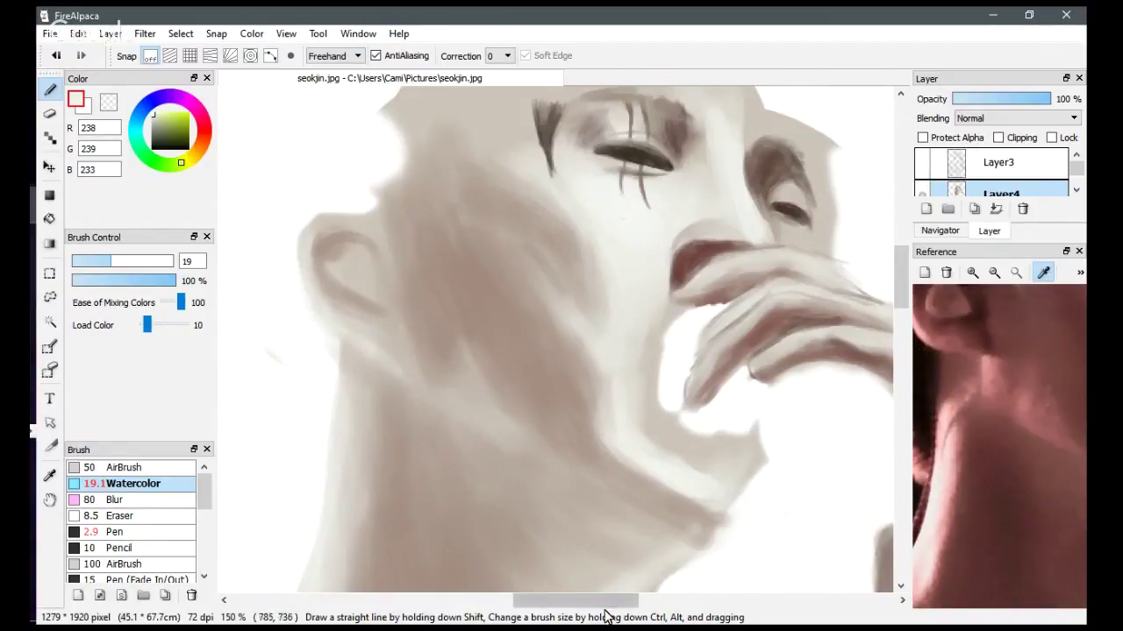
# Blend off-white with the size 19 brush along the jawline below the ear.
pyautogui.moveTo(605, 617); pyautogui.dragTo(593, 617)
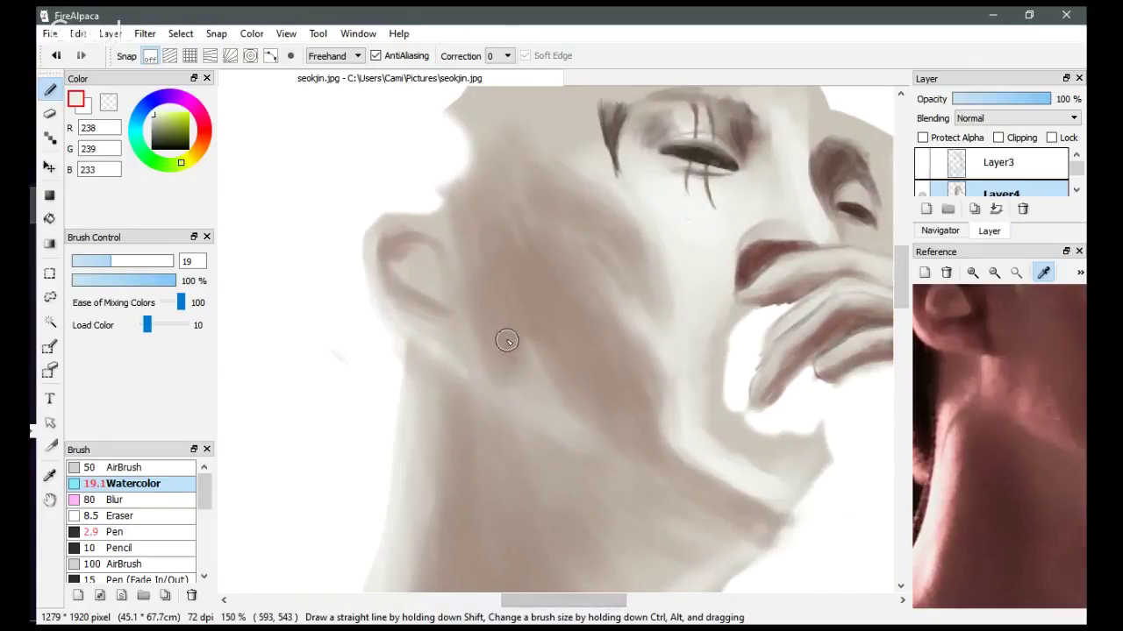
pyautogui.moveTo(465, 348); pyautogui.dragTo(546, 410)
pyautogui.moveTo(459, 321); pyautogui.dragTo(524, 407)
pyautogui.moveTo(455, 289)
pyautogui.mouseDown()
pyautogui.moveTo(527, 409)
pyautogui.moveTo(457, 278)
pyautogui.moveTo(542, 417)
pyautogui.mouseUp()
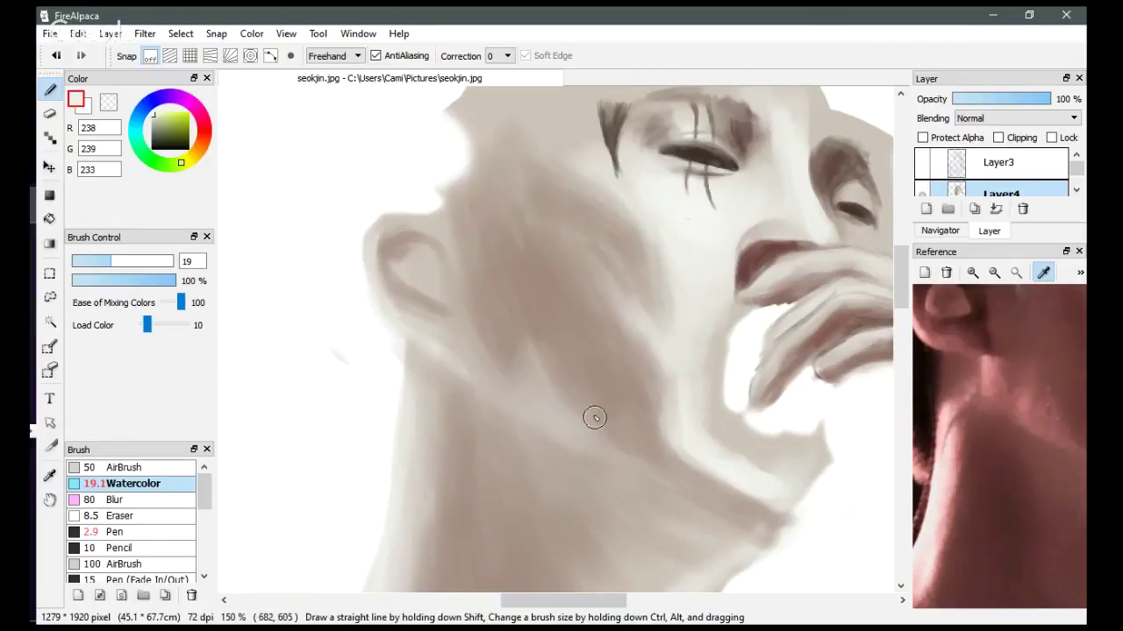
# Zoom out the reference, sample dusty red (RGB 180, 104, 106) from the neck and tint the jawline below the ear.
pyautogui.click(994, 273)
pyautogui.click(994, 272)
pyautogui.moveTo(1050, 358); pyautogui.dragTo(1015, 345)
pyautogui.click(1044, 272)
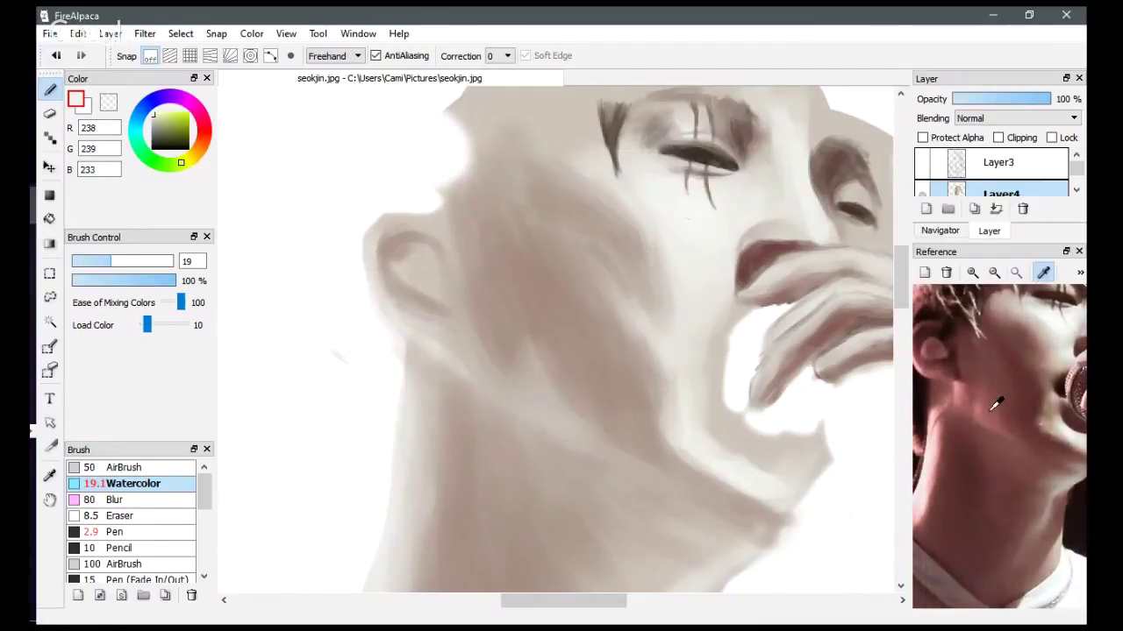
pyautogui.click(984, 410)
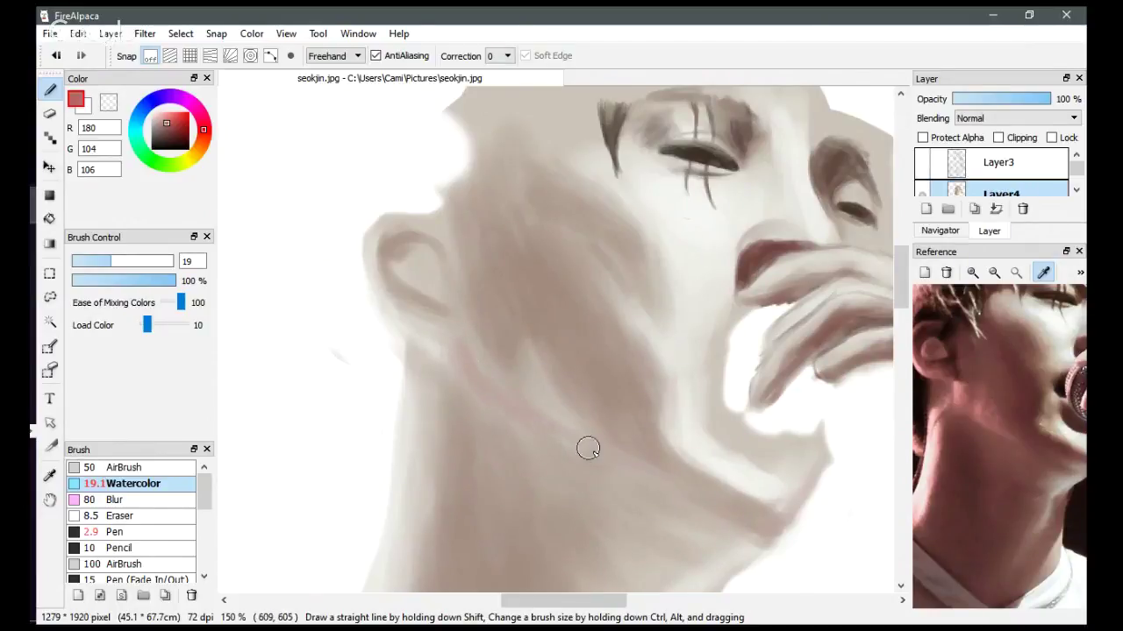
# Sample pinks (RGB 248, 219, 221 and 238, 183, 186) from the reference and paint the back edge of the neck with a size 42 brush.
pyautogui.click(934, 458)
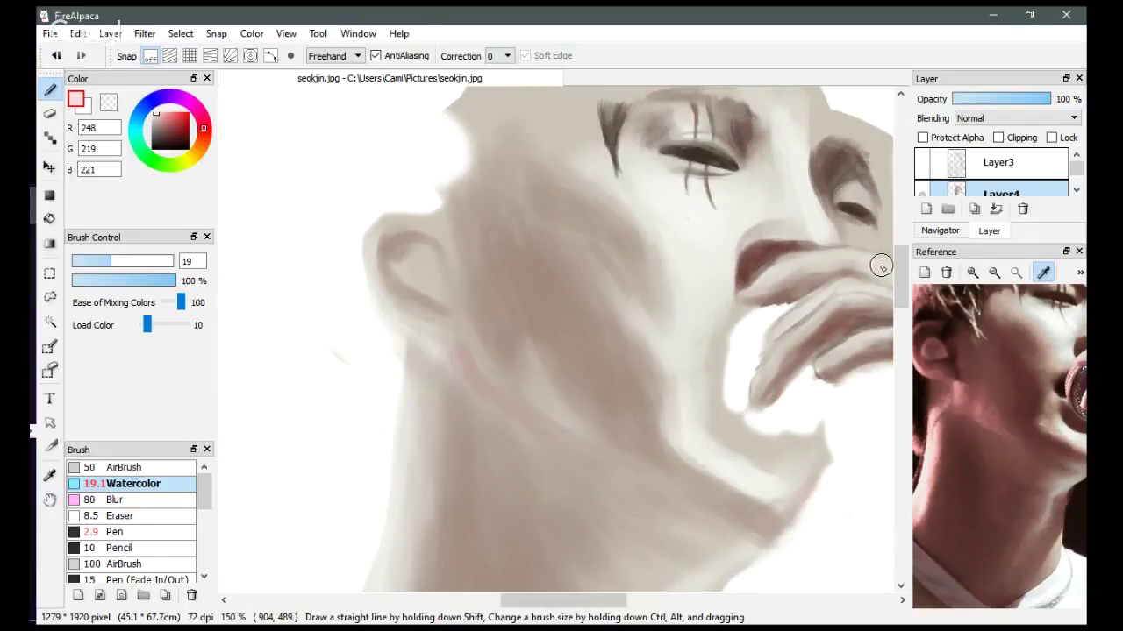
pyautogui.scroll(-5, 599, 334)
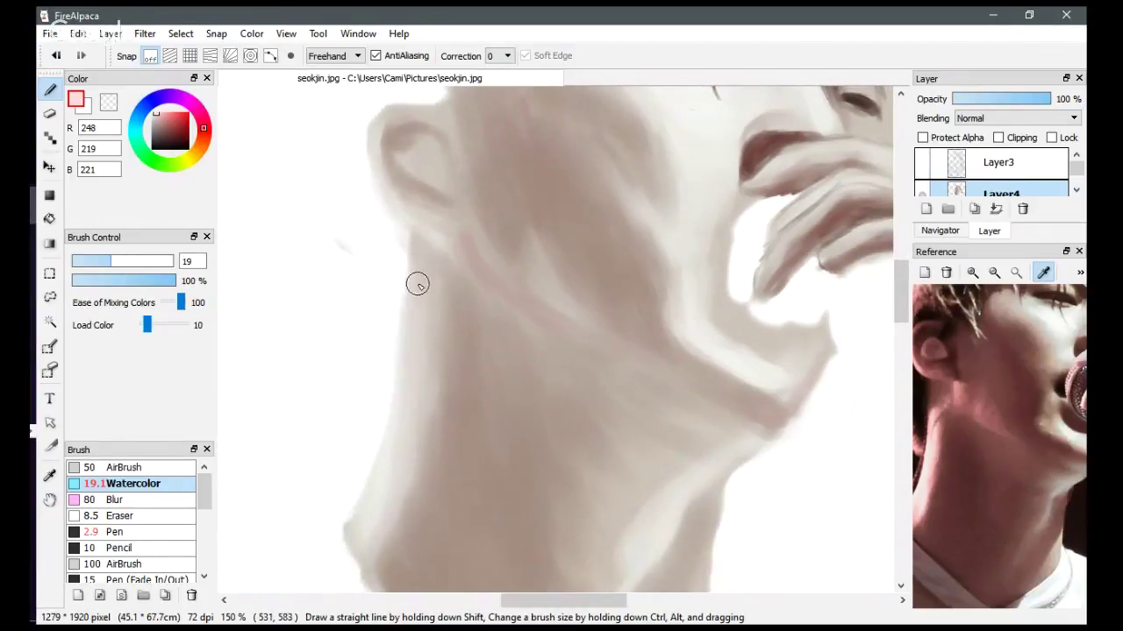
pyautogui.moveTo(120, 267); pyautogui.dragTo(142, 263)
pyautogui.moveTo(422, 356); pyautogui.dragTo(410, 437)
pyautogui.moveTo(422, 261); pyautogui.dragTo(407, 455)
pyautogui.moveTo(447, 287); pyautogui.dragTo(406, 466)
pyautogui.moveTo(443, 307); pyautogui.dragTo(390, 465)
pyautogui.moveTo(410, 362); pyautogui.dragTo(388, 472)
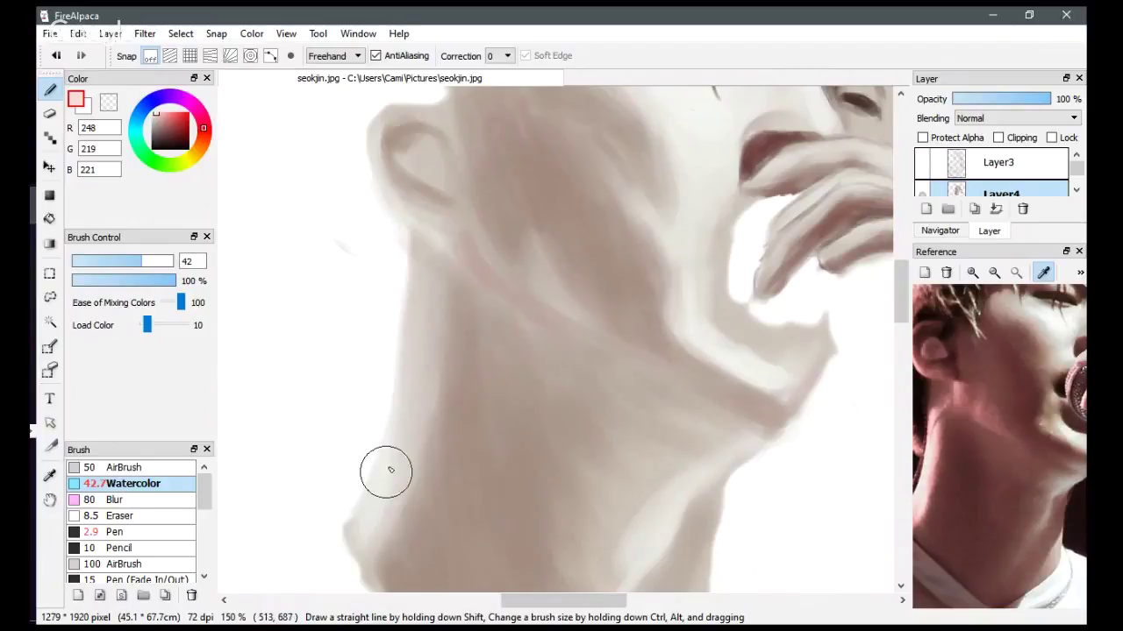
pyautogui.moveTo(412, 378); pyautogui.dragTo(358, 494)
pyautogui.moveTo(411, 353)
pyautogui.mouseDown()
pyautogui.moveTo(384, 493)
pyautogui.moveTo(451, 306)
pyautogui.moveTo(377, 500)
pyautogui.moveTo(414, 293)
pyautogui.moveTo(378, 504)
pyautogui.moveTo(430, 270)
pyautogui.moveTo(398, 451)
pyautogui.mouseUp()
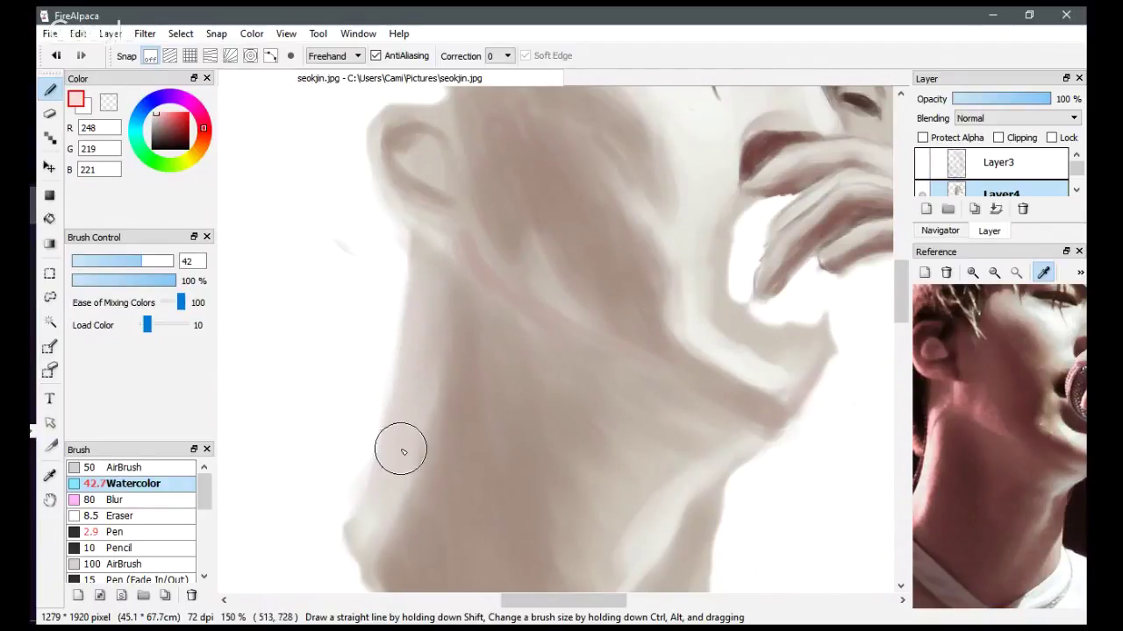
pyautogui.click(945, 427)
pyautogui.moveTo(476, 359)
pyautogui.mouseDown()
pyautogui.moveTo(455, 286)
pyautogui.moveTo(436, 413)
pyautogui.moveTo(436, 292)
pyautogui.moveTo(408, 451)
pyautogui.moveTo(434, 277)
pyautogui.moveTo(442, 328)
pyautogui.moveTo(384, 526)
pyautogui.moveTo(410, 463)
pyautogui.moveTo(414, 446)
pyautogui.moveTo(360, 534)
pyautogui.moveTo(378, 537)
pyautogui.moveTo(415, 461)
pyautogui.moveTo(433, 393)
pyautogui.moveTo(378, 541)
pyautogui.moveTo(440, 298)
pyautogui.moveTo(420, 436)
pyautogui.moveTo(379, 450)
pyautogui.moveTo(430, 320)
pyautogui.moveTo(444, 345)
pyautogui.moveTo(449, 293)
pyautogui.moveTo(401, 497)
pyautogui.moveTo(445, 317)
pyautogui.moveTo(423, 445)
pyautogui.moveTo(442, 277)
pyautogui.moveTo(442, 369)
pyautogui.moveTo(442, 269)
pyautogui.moveTo(452, 299)
pyautogui.moveTo(441, 241)
pyautogui.moveTo(488, 290)
pyautogui.moveTo(530, 296)
pyautogui.moveTo(467, 224)
pyautogui.moveTo(693, 399)
pyautogui.moveTo(657, 375)
pyautogui.moveTo(614, 415)
pyautogui.moveTo(461, 393)
pyautogui.moveTo(464, 347)
pyautogui.moveTo(409, 517)
pyautogui.moveTo(435, 449)
pyautogui.moveTo(414, 494)
pyautogui.moveTo(419, 529)
pyautogui.moveTo(457, 389)
pyautogui.moveTo(433, 482)
pyautogui.moveTo(399, 522)
pyautogui.moveTo(431, 490)
pyautogui.moveTo(418, 496)
pyautogui.moveTo(447, 369)
pyautogui.moveTo(439, 415)
pyautogui.moveTo(469, 429)
pyautogui.mouseUp()
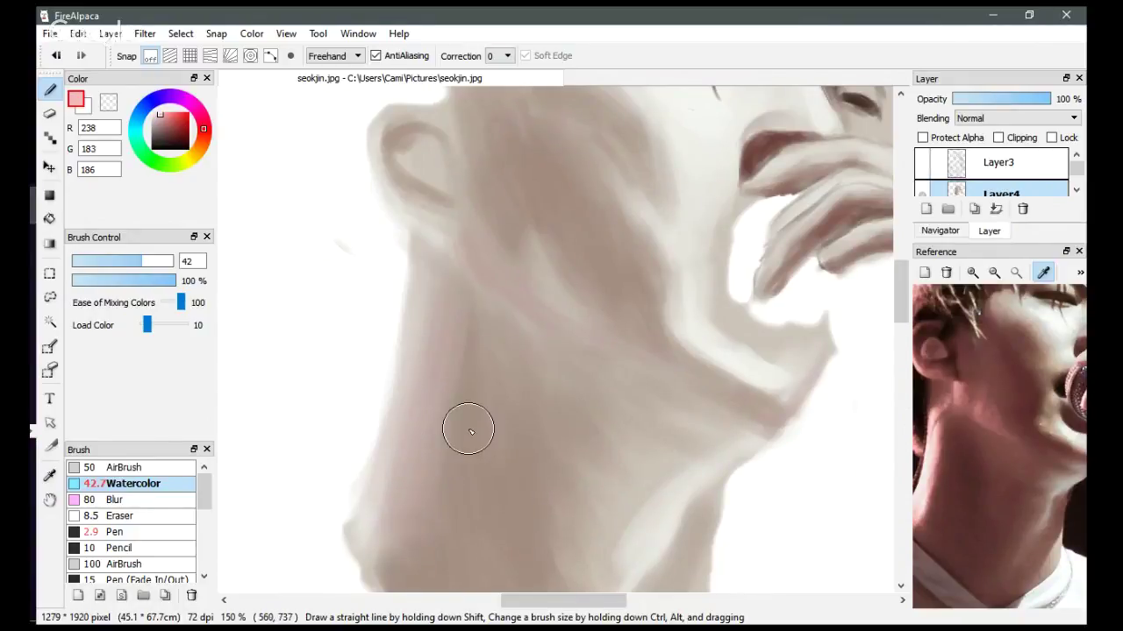
# Sample dark reddish brown (RGB 86, 44, 45) from the reference and shade the neck shadow and the area under the jaw.
pyautogui.click(934, 473)
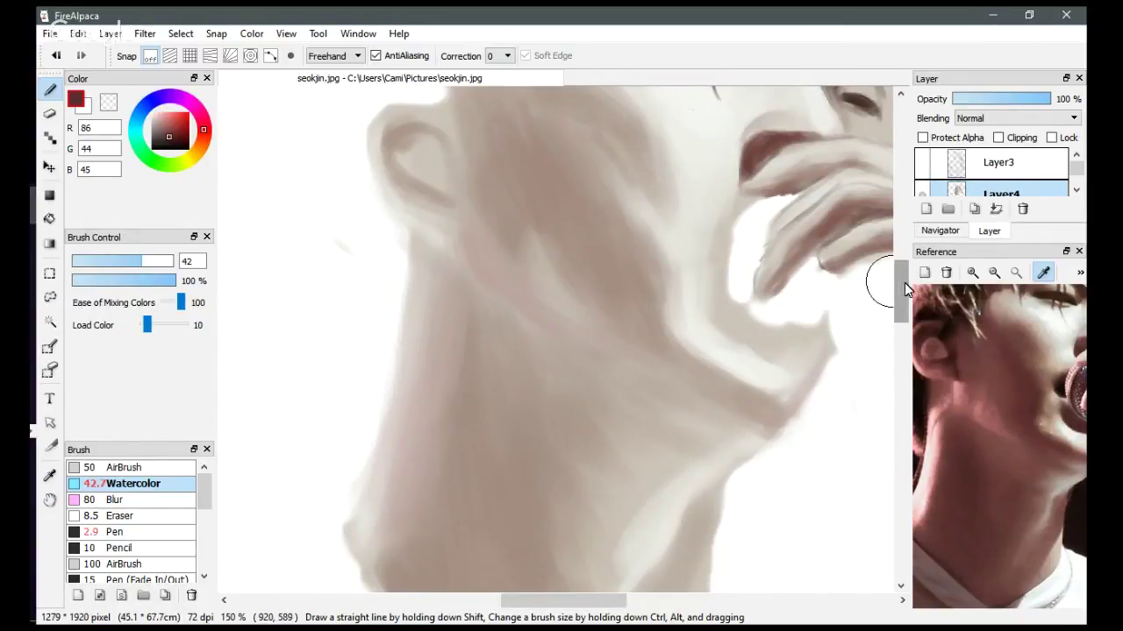
pyautogui.moveTo(903, 286); pyautogui.dragTo(903, 304)
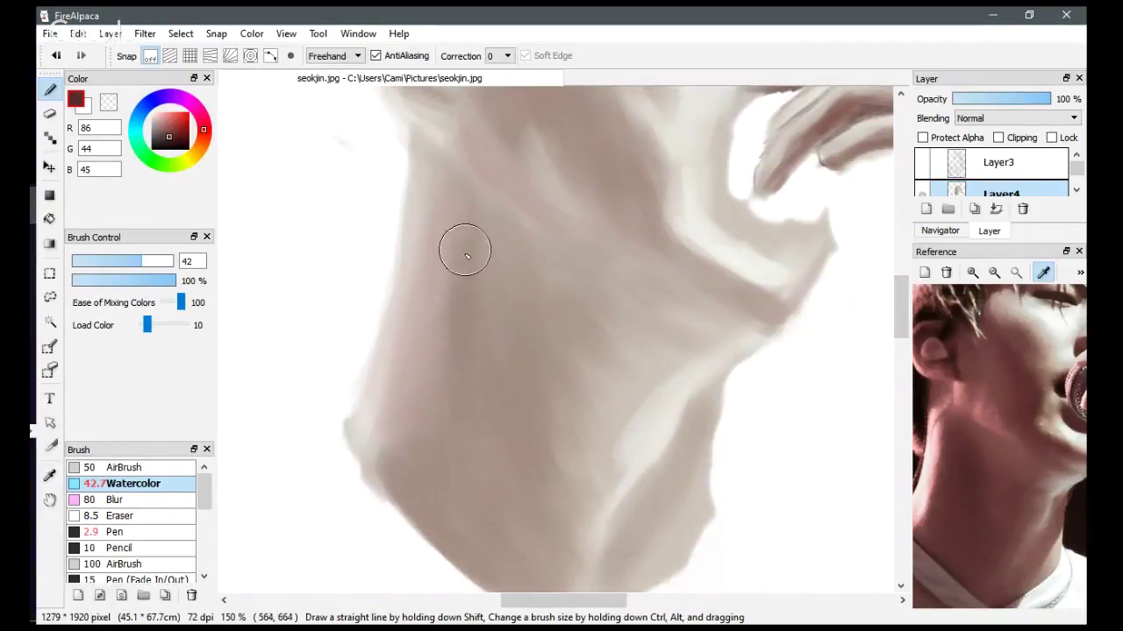
pyautogui.moveTo(445, 356)
pyautogui.mouseDown()
pyautogui.moveTo(459, 407)
pyautogui.moveTo(452, 481)
pyautogui.moveTo(441, 347)
pyautogui.moveTo(432, 477)
pyautogui.moveTo(431, 443)
pyautogui.moveTo(473, 544)
pyautogui.moveTo(463, 375)
pyautogui.moveTo(483, 509)
pyautogui.moveTo(473, 383)
pyautogui.moveTo(503, 459)
pyautogui.moveTo(481, 350)
pyautogui.moveTo(508, 446)
pyautogui.moveTo(514, 424)
pyautogui.moveTo(485, 276)
pyautogui.moveTo(526, 414)
pyautogui.moveTo(498, 309)
pyautogui.moveTo(541, 426)
pyautogui.moveTo(476, 204)
pyautogui.moveTo(575, 273)
pyautogui.moveTo(519, 222)
pyautogui.moveTo(611, 295)
pyautogui.moveTo(597, 299)
pyautogui.moveTo(524, 219)
pyautogui.moveTo(533, 257)
pyautogui.moveTo(495, 227)
pyautogui.moveTo(583, 286)
pyautogui.moveTo(600, 279)
pyautogui.moveTo(515, 226)
pyautogui.moveTo(631, 290)
pyautogui.moveTo(542, 233)
pyautogui.moveTo(647, 308)
pyautogui.moveTo(475, 192)
pyautogui.moveTo(452, 127)
pyautogui.moveTo(524, 245)
pyautogui.moveTo(498, 215)
pyautogui.moveTo(623, 311)
pyautogui.moveTo(590, 321)
pyautogui.moveTo(512, 258)
pyautogui.moveTo(530, 313)
pyautogui.moveTo(490, 263)
pyautogui.moveTo(567, 406)
pyautogui.moveTo(491, 342)
pyautogui.moveTo(485, 363)
pyautogui.moveTo(557, 476)
pyautogui.moveTo(537, 480)
pyautogui.moveTo(459, 412)
pyautogui.moveTo(537, 548)
pyautogui.moveTo(443, 467)
pyautogui.moveTo(475, 521)
pyautogui.moveTo(475, 342)
pyautogui.moveTo(479, 450)
pyautogui.moveTo(454, 421)
pyautogui.moveTo(432, 489)
pyautogui.moveTo(444, 494)
pyautogui.moveTo(470, 465)
pyautogui.moveTo(557, 541)
pyautogui.moveTo(520, 413)
pyautogui.moveTo(585, 431)
pyautogui.mouseUp()
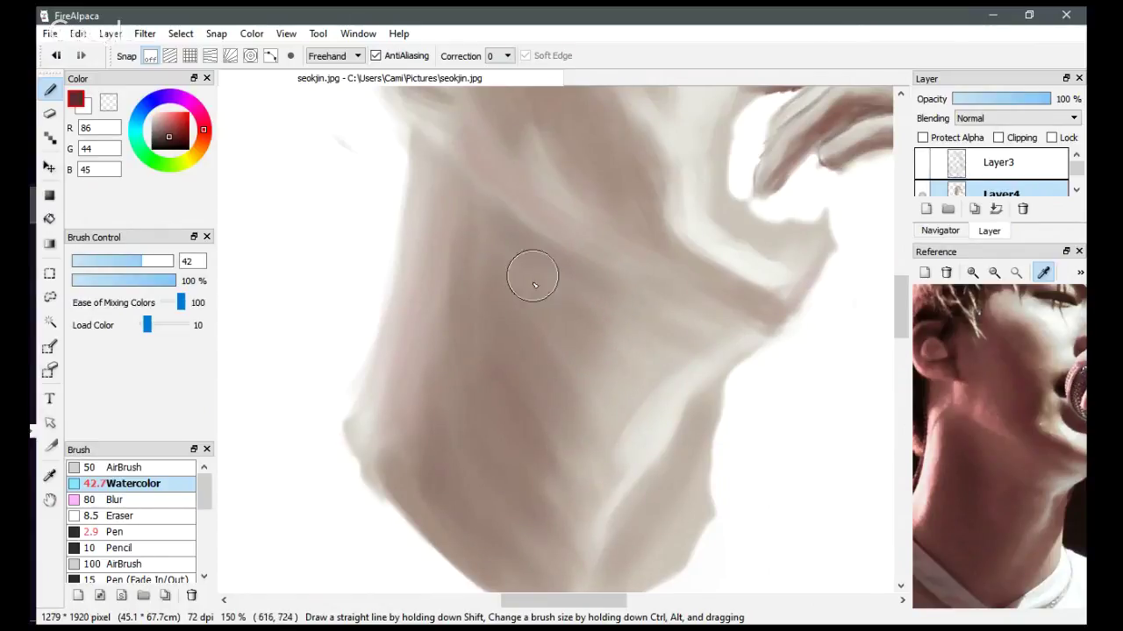
pyautogui.moveTo(632, 286)
pyautogui.mouseDown()
pyautogui.moveTo(577, 288)
pyautogui.moveTo(532, 432)
pyautogui.moveTo(524, 263)
pyautogui.moveTo(479, 328)
pyautogui.moveTo(461, 385)
pyautogui.moveTo(471, 199)
pyautogui.mouseUp()
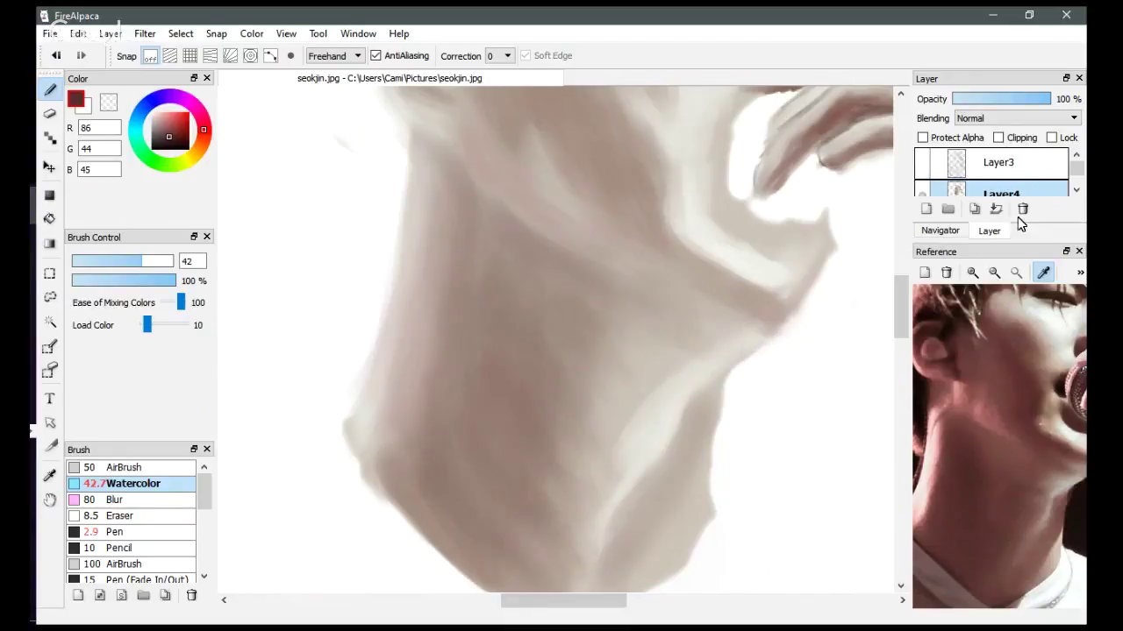
# Sample brown (RGB 131, 93, 84) from the reference neck and shade the front of the neck and the chin's underside with a size 21 brush.
pyautogui.moveTo(1042, 376); pyautogui.dragTo(1000, 360)
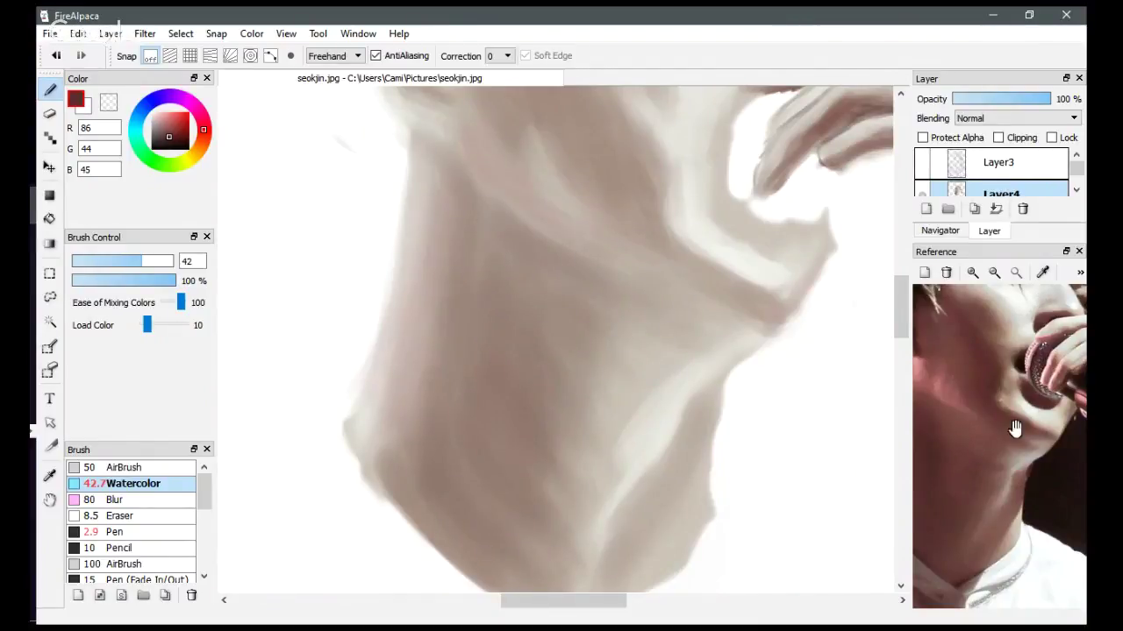
pyautogui.click(1042, 274)
pyautogui.click(1016, 510)
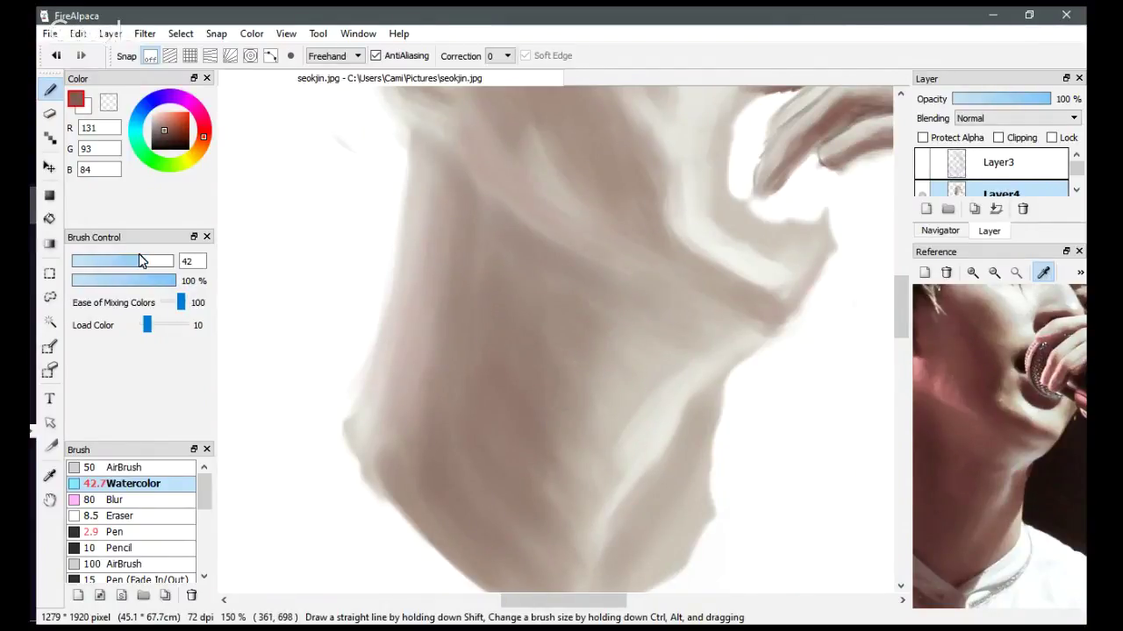
pyautogui.moveTo(139, 260); pyautogui.dragTo(116, 262)
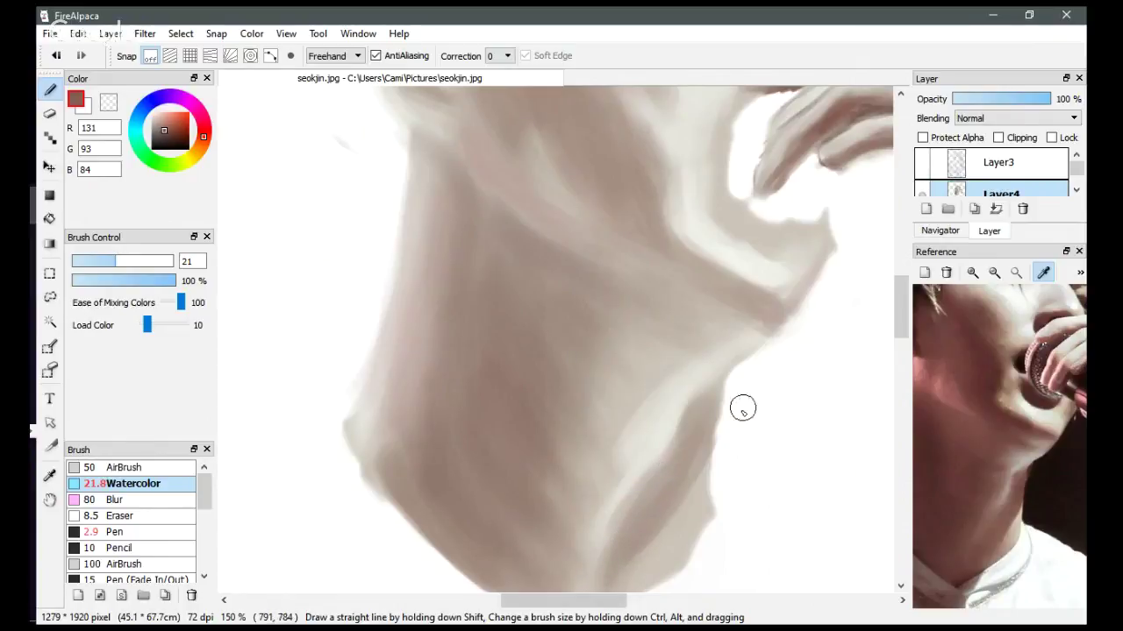
pyautogui.moveTo(901, 303); pyautogui.dragTo(903, 317)
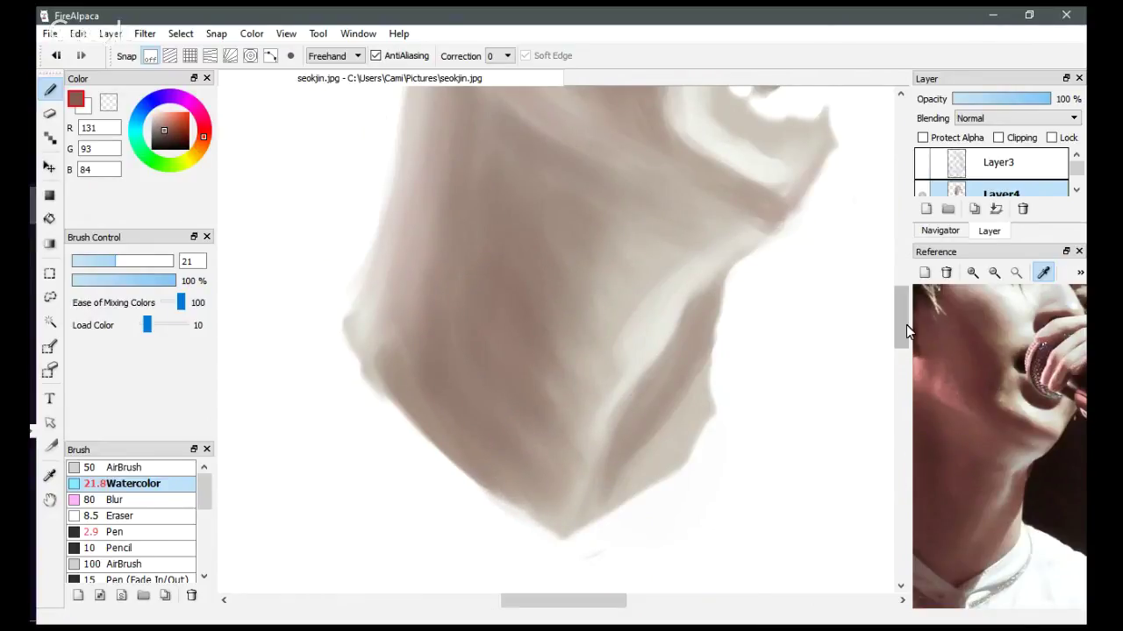
pyautogui.moveTo(899, 316); pyautogui.dragTo(898, 288)
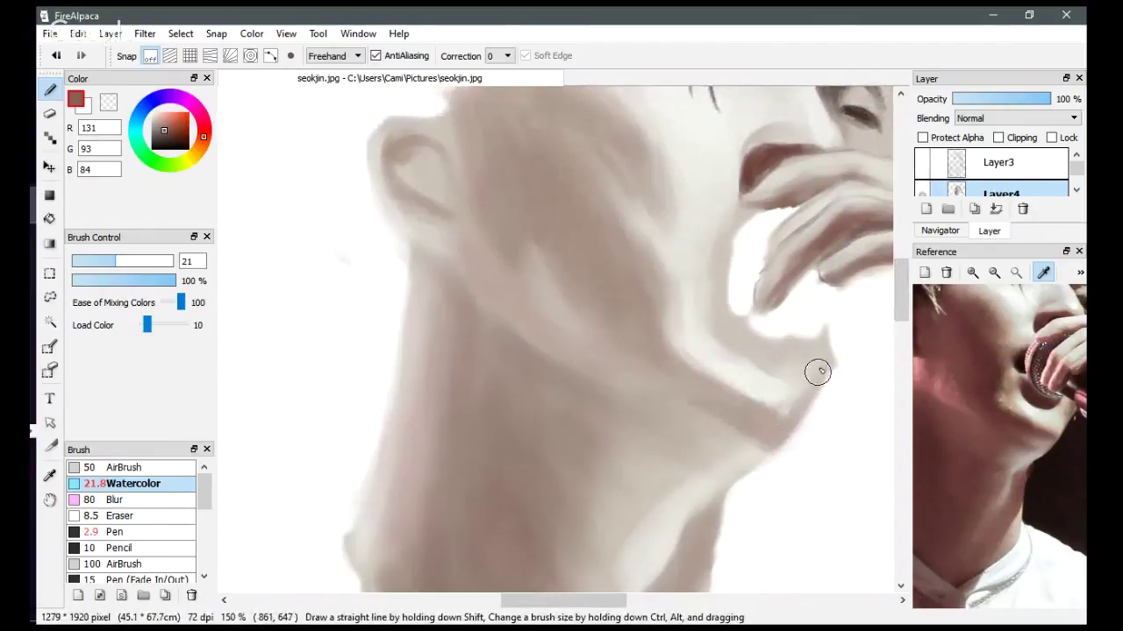
pyautogui.moveTo(818, 372)
pyautogui.mouseDown()
pyautogui.moveTo(720, 403)
pyautogui.moveTo(775, 434)
pyautogui.moveTo(758, 439)
pyautogui.moveTo(763, 462)
pyautogui.moveTo(734, 436)
pyautogui.mouseUp()
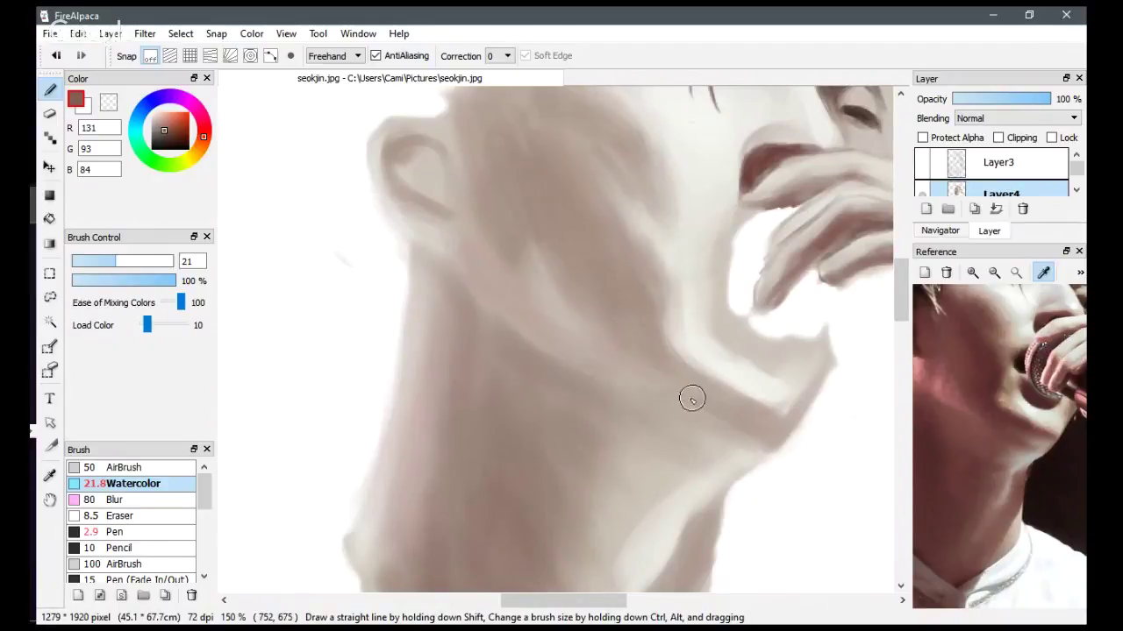
# Set the brush size to 36 and blend brown shading over the cheek and the side of the face.
pyautogui.moveTo(902, 290); pyautogui.dragTo(901, 272)
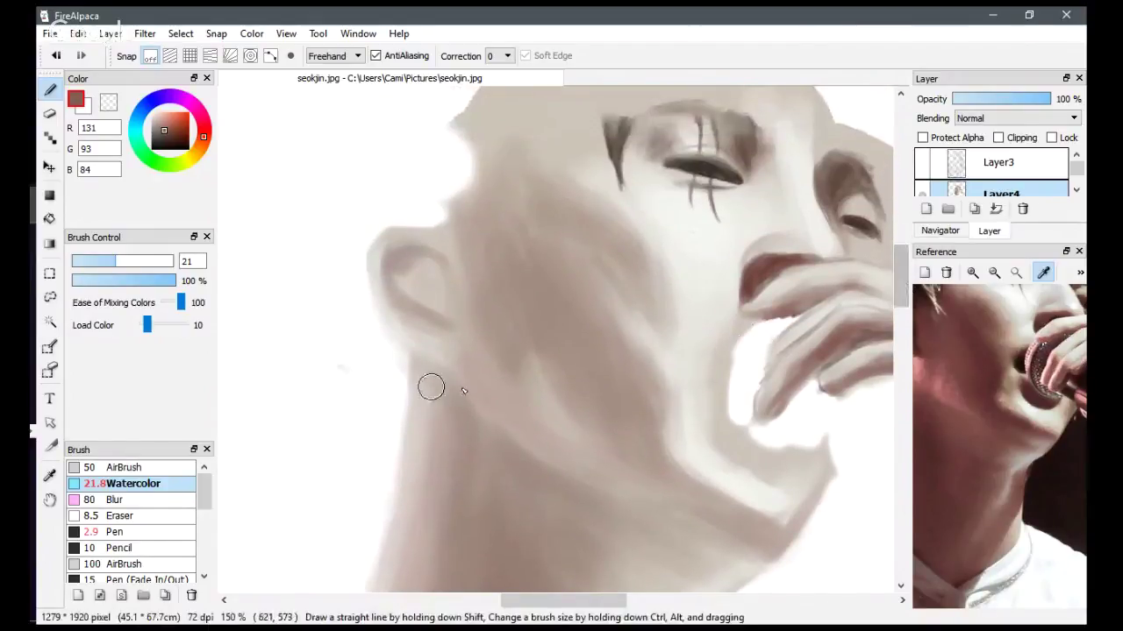
pyautogui.moveTo(117, 261); pyautogui.dragTo(136, 262)
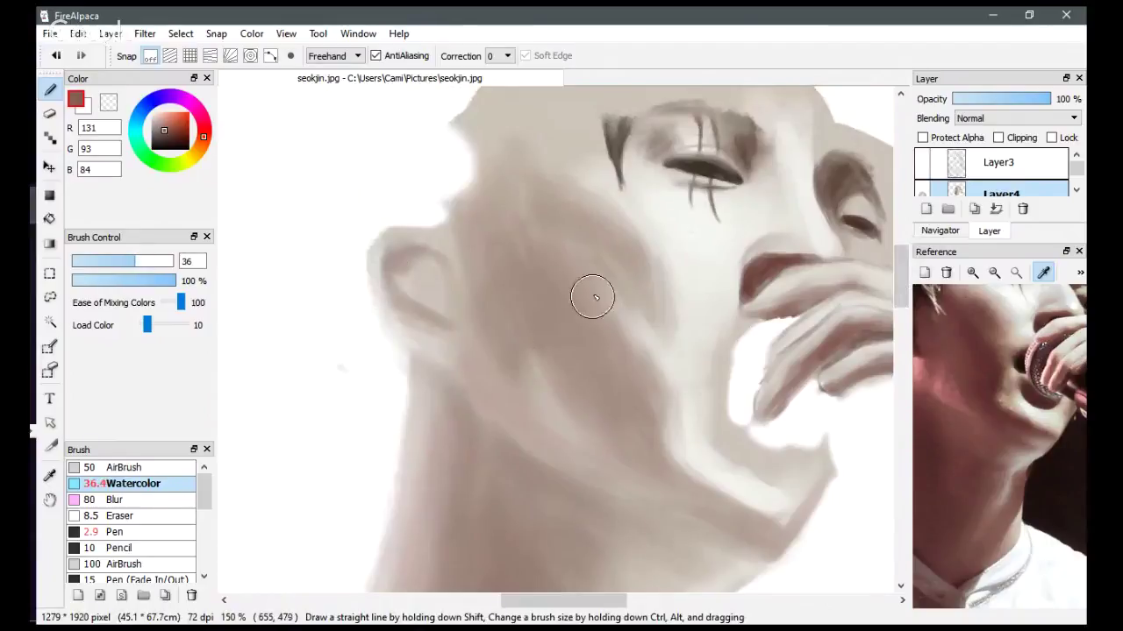
pyautogui.moveTo(593, 298)
pyautogui.mouseDown()
pyautogui.moveTo(545, 303)
pyautogui.moveTo(516, 248)
pyautogui.moveTo(529, 214)
pyautogui.moveTo(586, 376)
pyautogui.moveTo(519, 227)
pyautogui.moveTo(590, 400)
pyautogui.moveTo(610, 413)
pyautogui.moveTo(572, 299)
pyautogui.moveTo(649, 406)
pyautogui.moveTo(585, 276)
pyautogui.moveTo(643, 361)
pyautogui.moveTo(615, 289)
pyautogui.moveTo(632, 296)
pyautogui.moveTo(607, 250)
pyautogui.moveTo(636, 322)
pyautogui.moveTo(600, 264)
pyautogui.moveTo(621, 335)
pyautogui.moveTo(654, 382)
pyautogui.moveTo(607, 339)
pyautogui.moveTo(662, 438)
pyautogui.moveTo(545, 335)
pyautogui.moveTo(575, 416)
pyautogui.moveTo(522, 329)
pyautogui.moveTo(568, 409)
pyautogui.moveTo(587, 427)
pyautogui.moveTo(473, 228)
pyautogui.moveTo(476, 356)
pyautogui.moveTo(453, 268)
pyautogui.moveTo(460, 327)
pyautogui.moveTo(439, 208)
pyautogui.moveTo(458, 260)
pyautogui.moveTo(472, 186)
pyautogui.moveTo(503, 281)
pyautogui.moveTo(511, 286)
pyautogui.moveTo(508, 215)
pyautogui.moveTo(557, 265)
pyautogui.moveTo(546, 207)
pyautogui.moveTo(598, 263)
pyautogui.moveTo(619, 268)
pyautogui.moveTo(570, 195)
pyautogui.moveTo(591, 214)
pyautogui.moveTo(607, 207)
pyautogui.moveTo(672, 321)
pyautogui.moveTo(648, 241)
pyautogui.moveTo(548, 169)
pyautogui.moveTo(656, 235)
pyautogui.moveTo(559, 171)
pyautogui.moveTo(617, 203)
pyautogui.moveTo(604, 205)
pyautogui.moveTo(593, 174)
pyautogui.moveTo(606, 171)
pyautogui.moveTo(664, 267)
pyautogui.moveTo(676, 330)
pyautogui.moveTo(629, 298)
pyautogui.moveTo(583, 229)
pyautogui.moveTo(674, 366)
pyautogui.moveTo(651, 291)
pyautogui.moveTo(648, 306)
pyautogui.moveTo(678, 326)
pyautogui.moveTo(669, 248)
pyautogui.moveTo(653, 224)
pyautogui.moveTo(672, 289)
pyautogui.moveTo(581, 132)
pyautogui.moveTo(524, 196)
pyautogui.moveTo(510, 314)
pyautogui.moveTo(468, 233)
pyautogui.moveTo(483, 328)
pyautogui.moveTo(493, 269)
pyautogui.mouseUp()
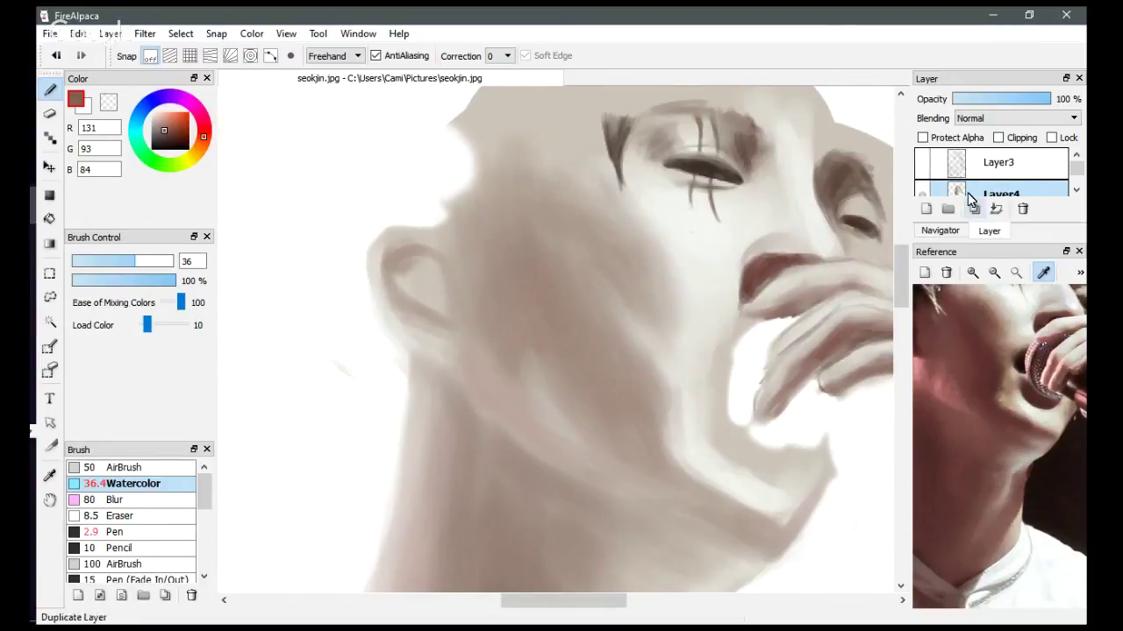
# Sample light pink (RGB 247, 186, 185) from the reference ear and paint the ear's outer rim and lobe with a size 16 brush.
pyautogui.click(1043, 273)
pyautogui.moveTo(962, 350); pyautogui.dragTo(995, 380)
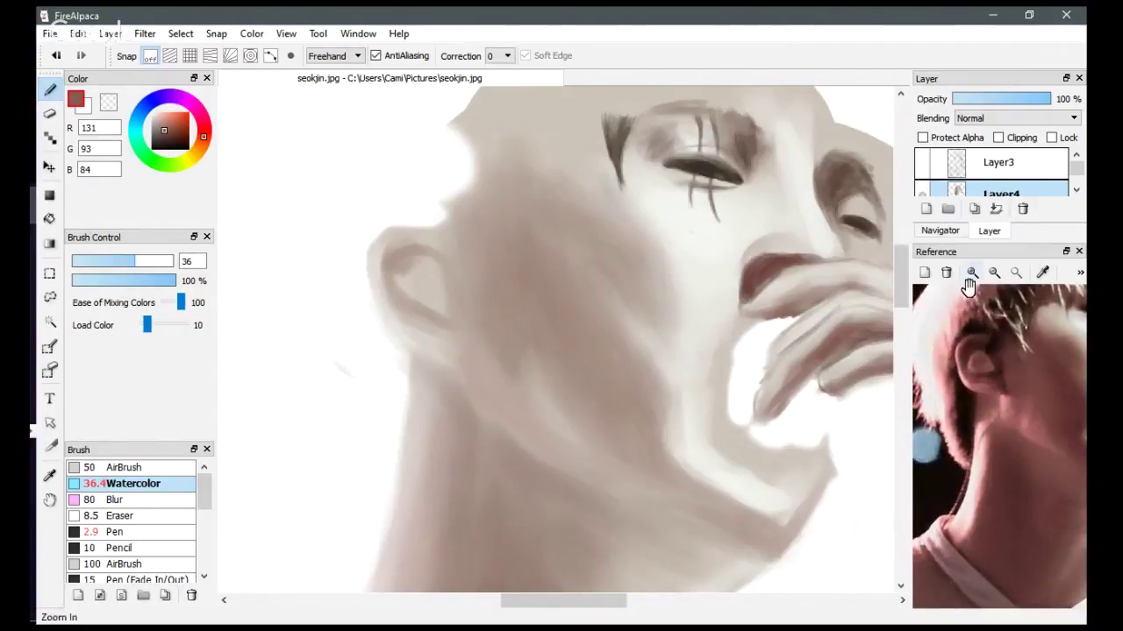
pyautogui.click(1042, 273)
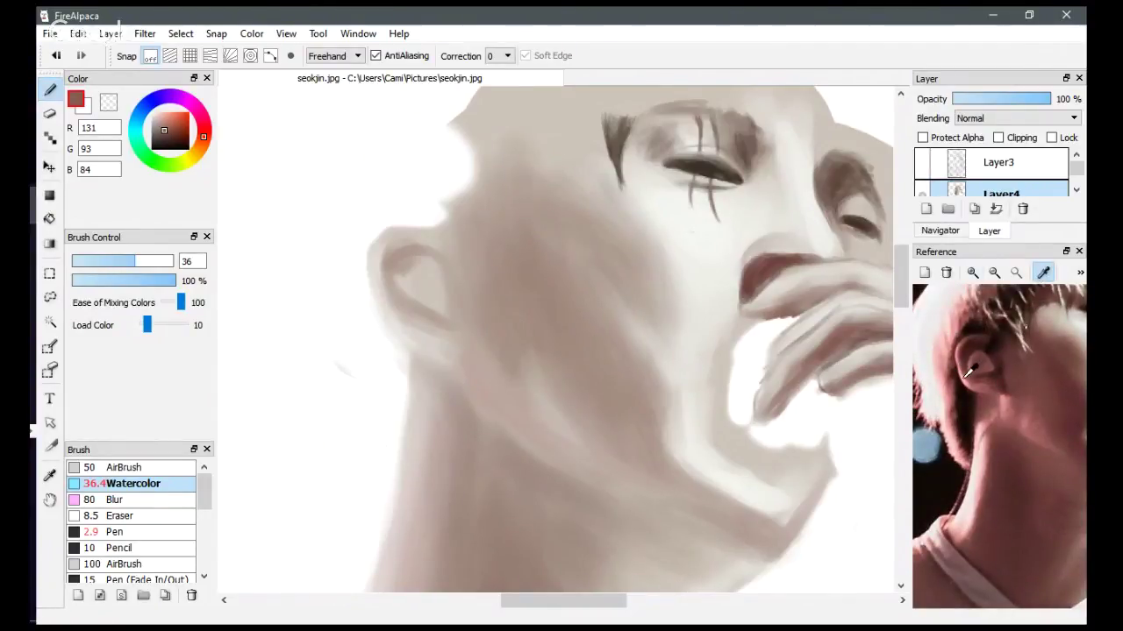
pyautogui.click(966, 377)
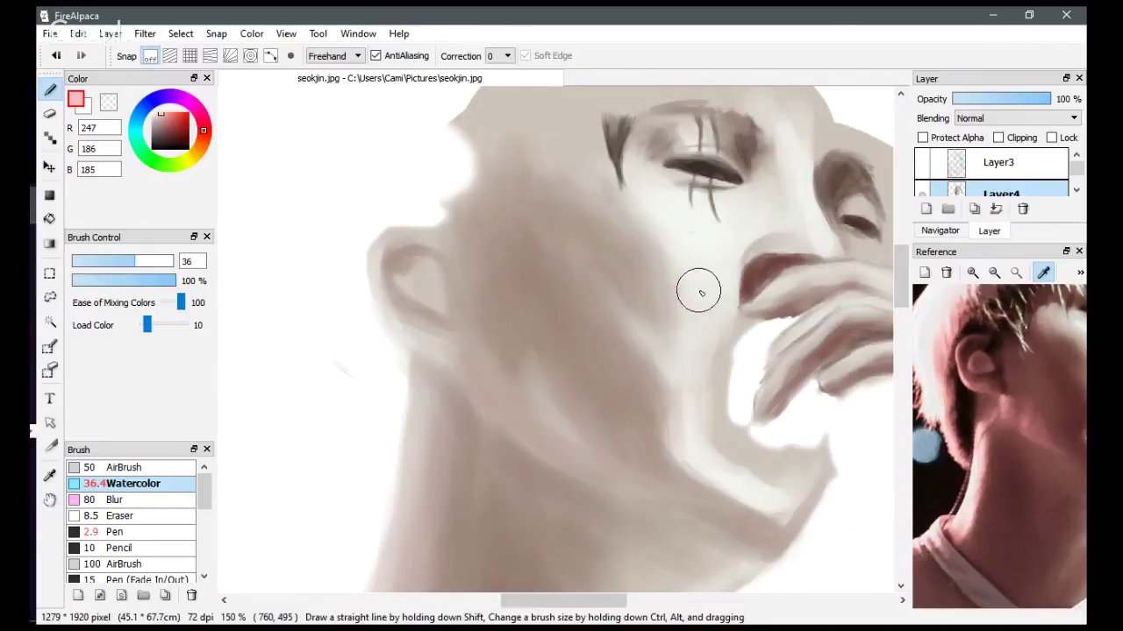
pyautogui.click(106, 261)
pyautogui.moveTo(369, 260); pyautogui.dragTo(402, 337)
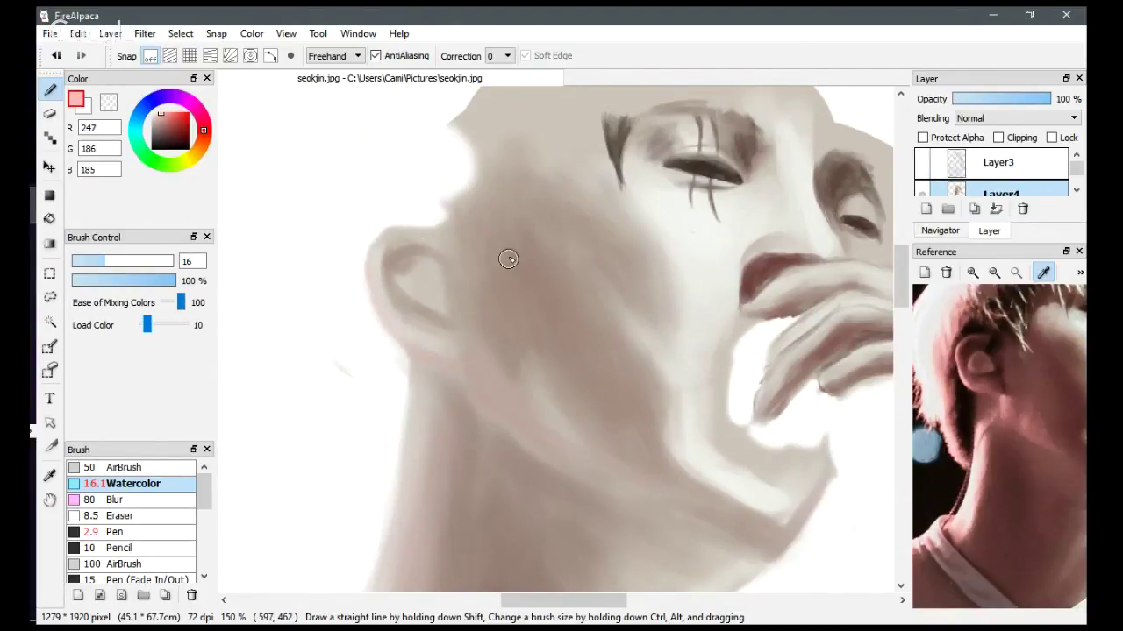
# Sample dark reddish brown (RGB 89, 40, 43) from the reference ear and shade the ear's inner rim and upper fold.
pyautogui.click(968, 352)
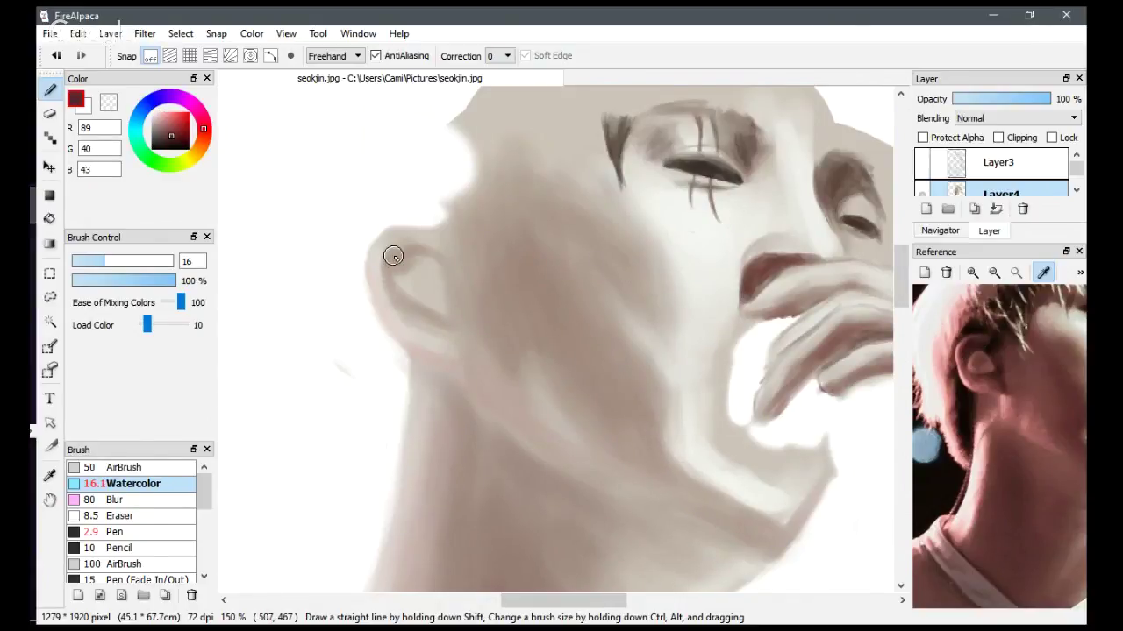
pyautogui.moveTo(393, 255)
pyautogui.mouseDown()
pyautogui.moveTo(396, 307)
pyautogui.moveTo(383, 268)
pyautogui.mouseUp()
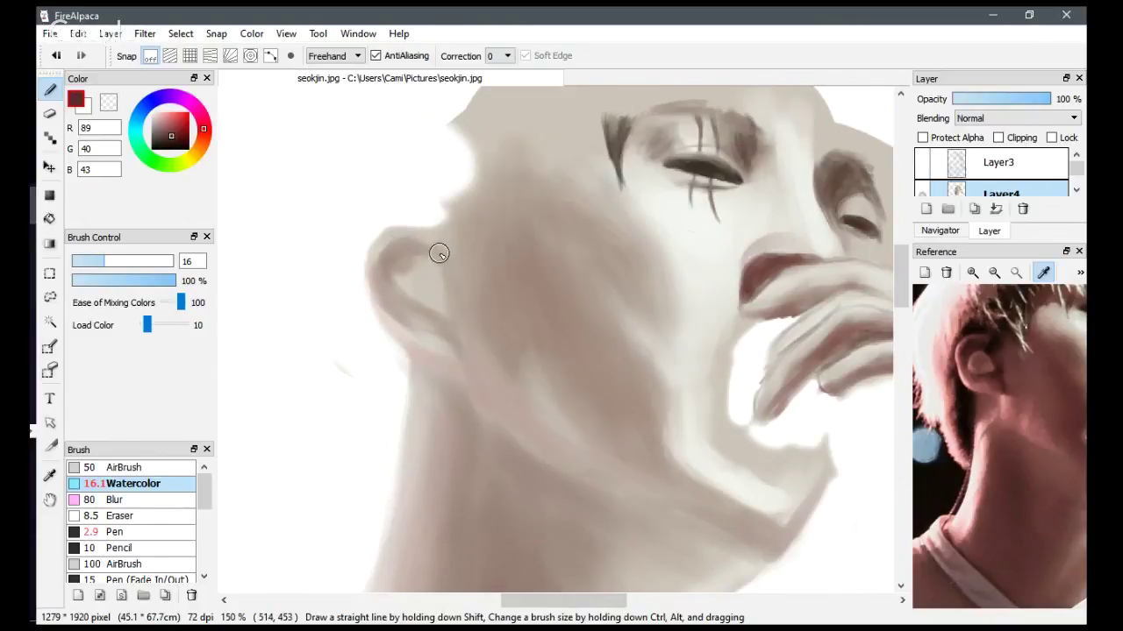
pyautogui.moveTo(439, 254); pyautogui.dragTo(409, 237)
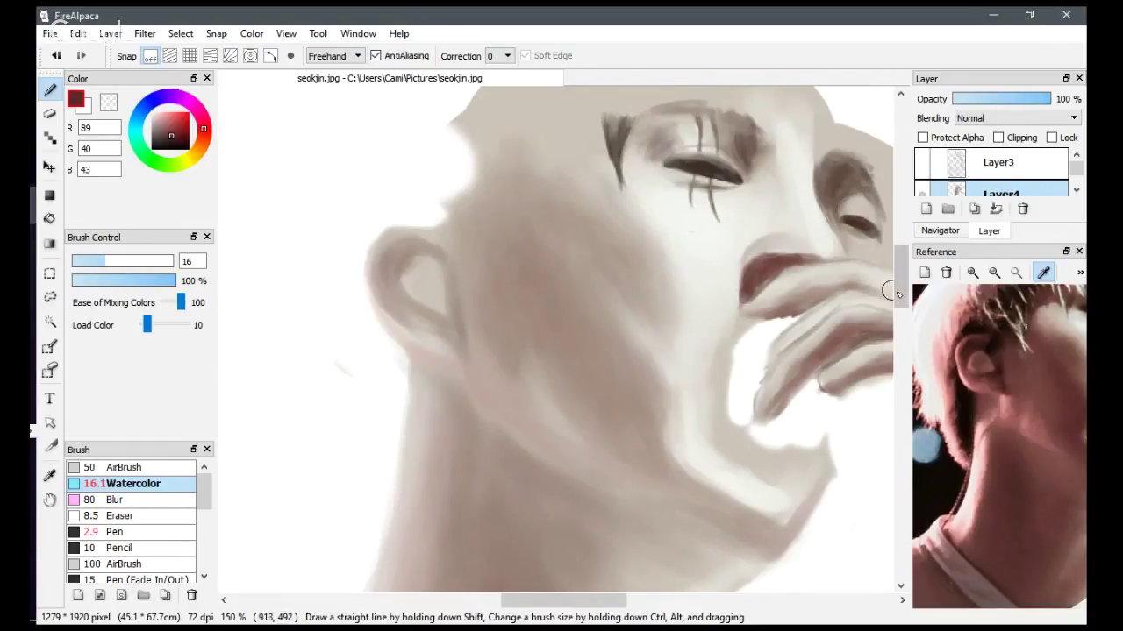
# Sample dark brown (RGB 72, 41, 36) from the reference's eye area and deepen the shadows around the inner corners of the eyes.
pyautogui.moveTo(904, 281); pyautogui.dragTo(899, 267)
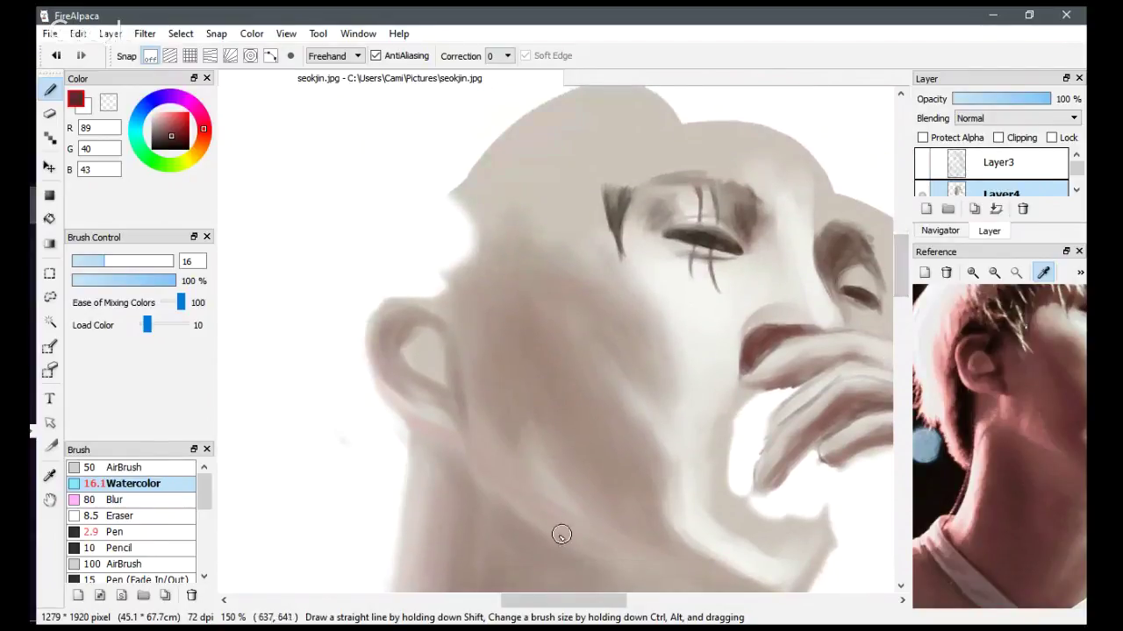
pyautogui.moveTo(571, 602); pyautogui.dragTo(602, 604)
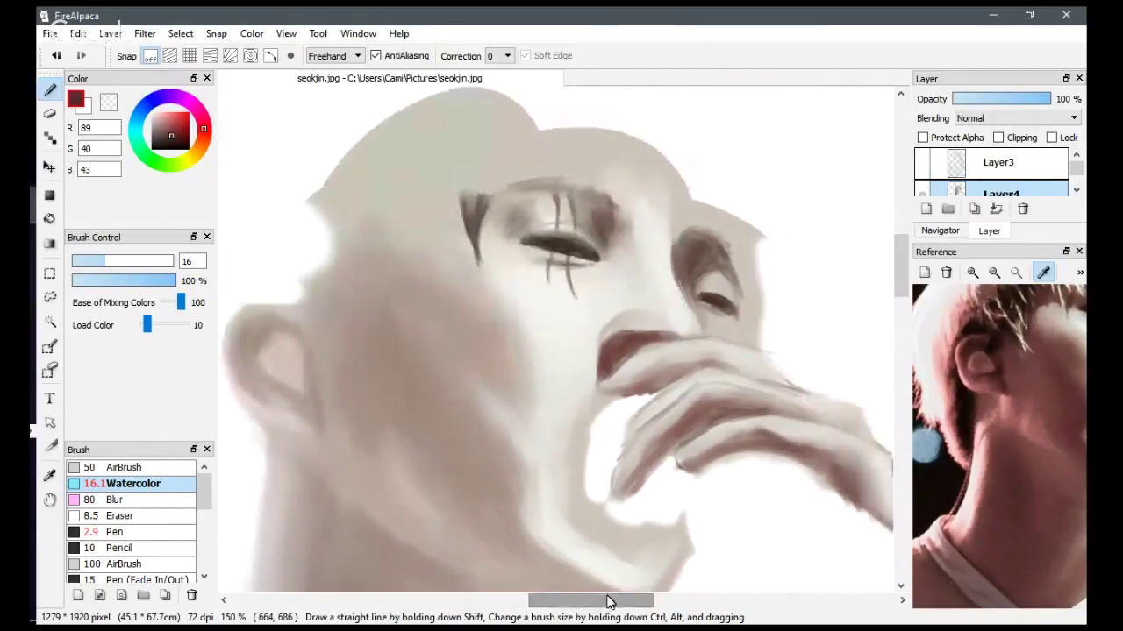
pyautogui.click(1043, 272)
pyautogui.moveTo(1040, 333); pyautogui.dragTo(976, 356)
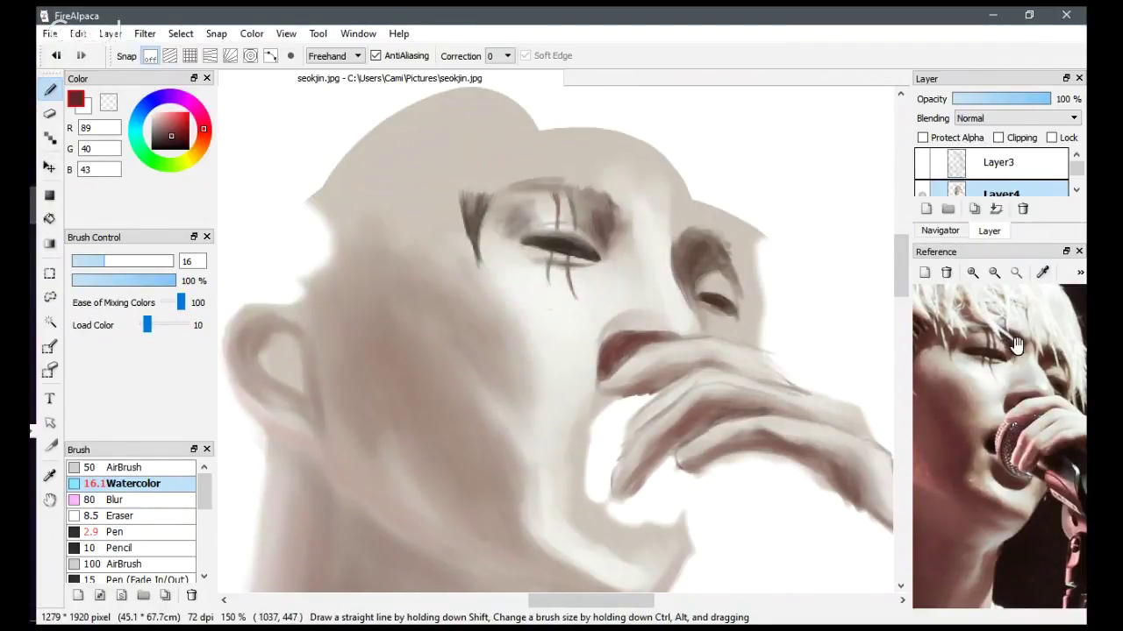
pyautogui.click(1043, 274)
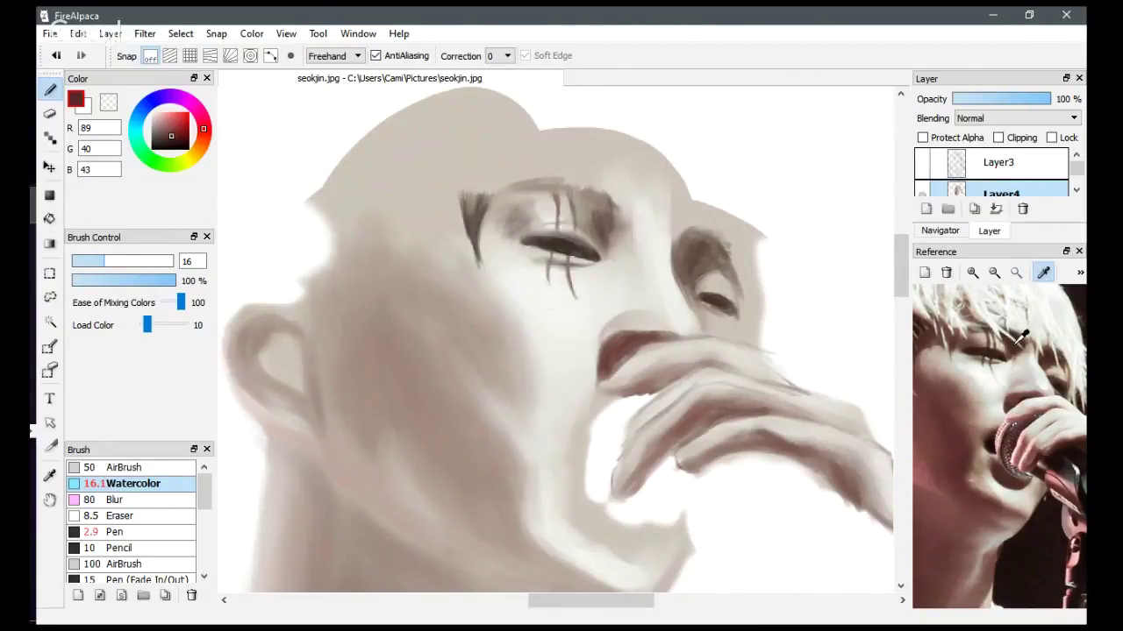
pyautogui.click(1015, 344)
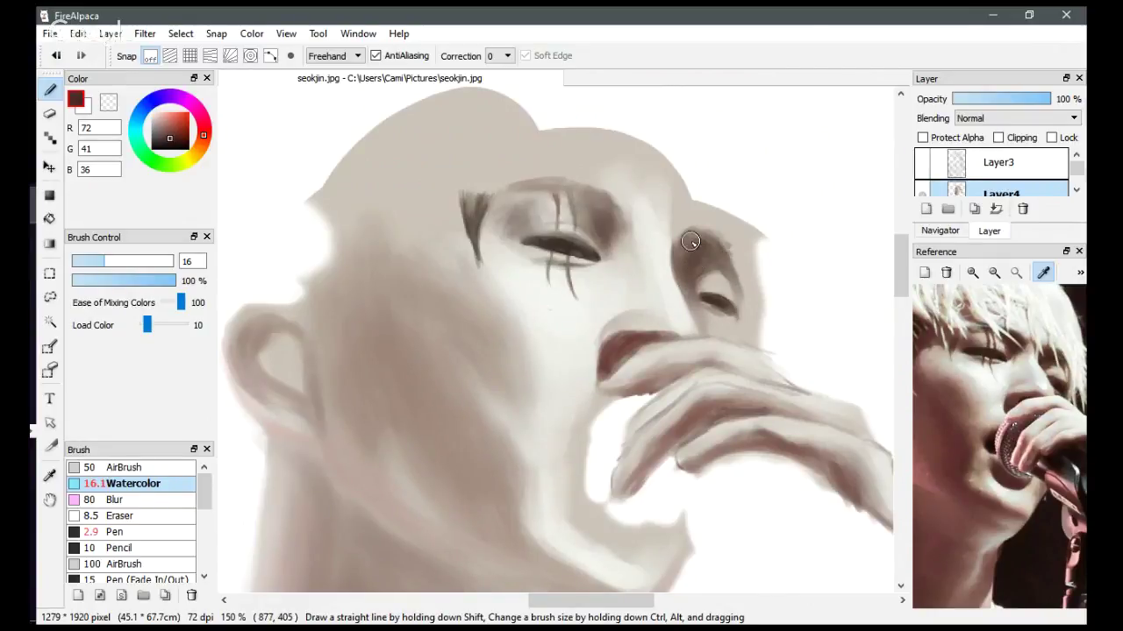
# Show the Layer3 sketch and erase the skin paint outside the far side of the face with a size 11.2 eraser.
pyautogui.click(923, 163)
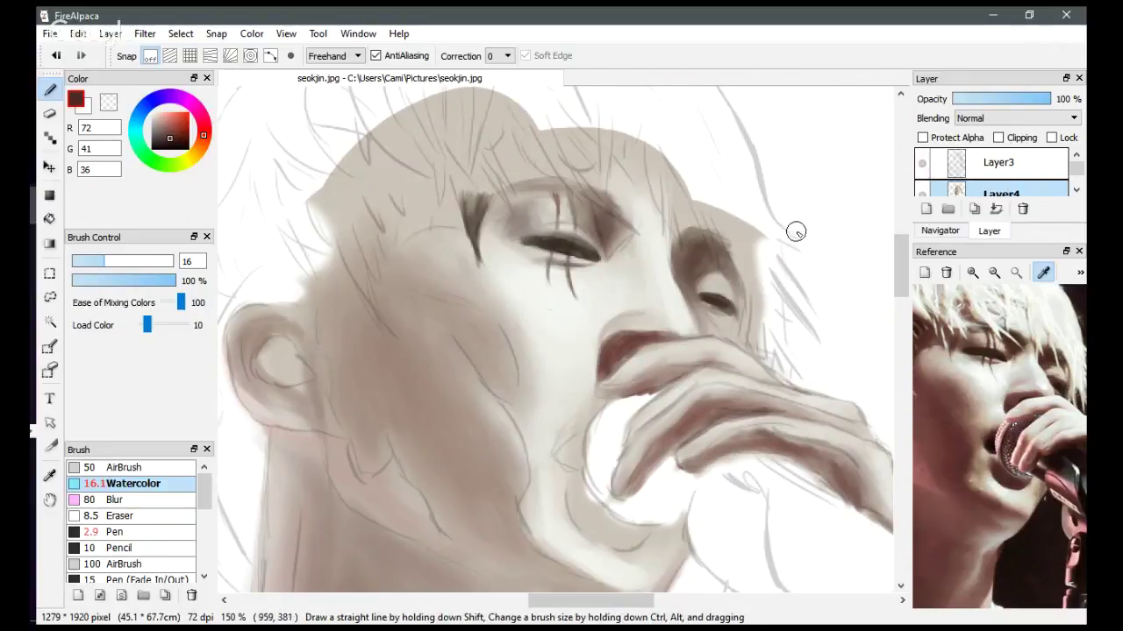
pyautogui.press('e')
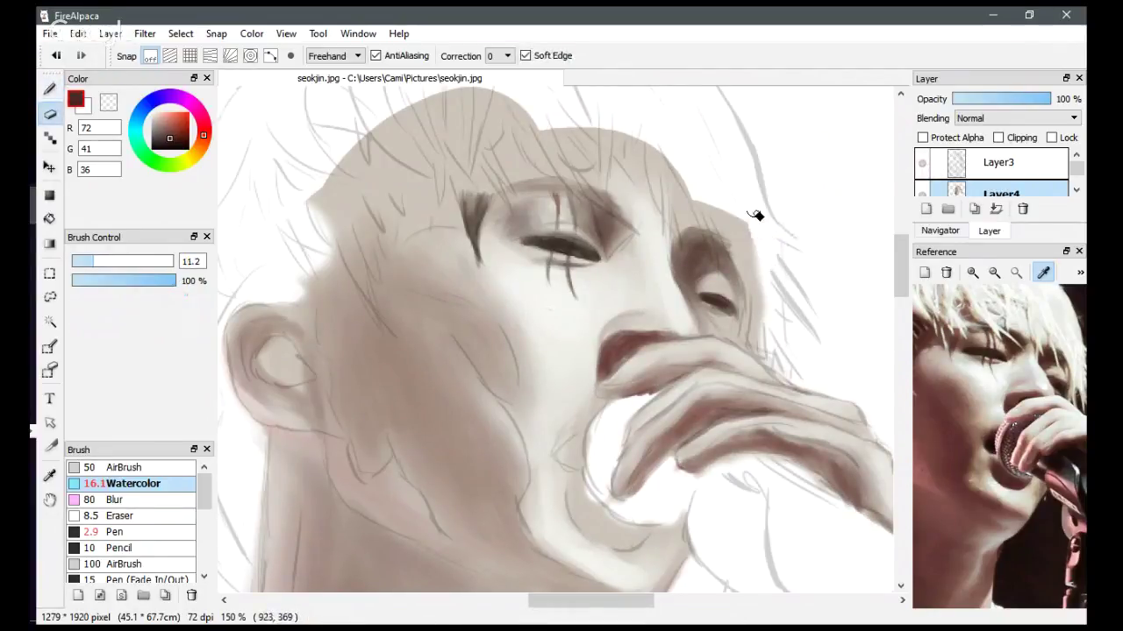
pyautogui.moveTo(744, 260)
pyautogui.mouseDown()
pyautogui.moveTo(757, 285)
pyautogui.moveTo(732, 250)
pyautogui.moveTo(751, 288)
pyautogui.moveTo(747, 338)
pyautogui.moveTo(769, 364)
pyautogui.moveTo(750, 324)
pyautogui.moveTo(765, 350)
pyautogui.moveTo(760, 315)
pyautogui.moveTo(756, 344)
pyautogui.moveTo(745, 337)
pyautogui.moveTo(750, 349)
pyautogui.moveTo(746, 322)
pyautogui.mouseUp()
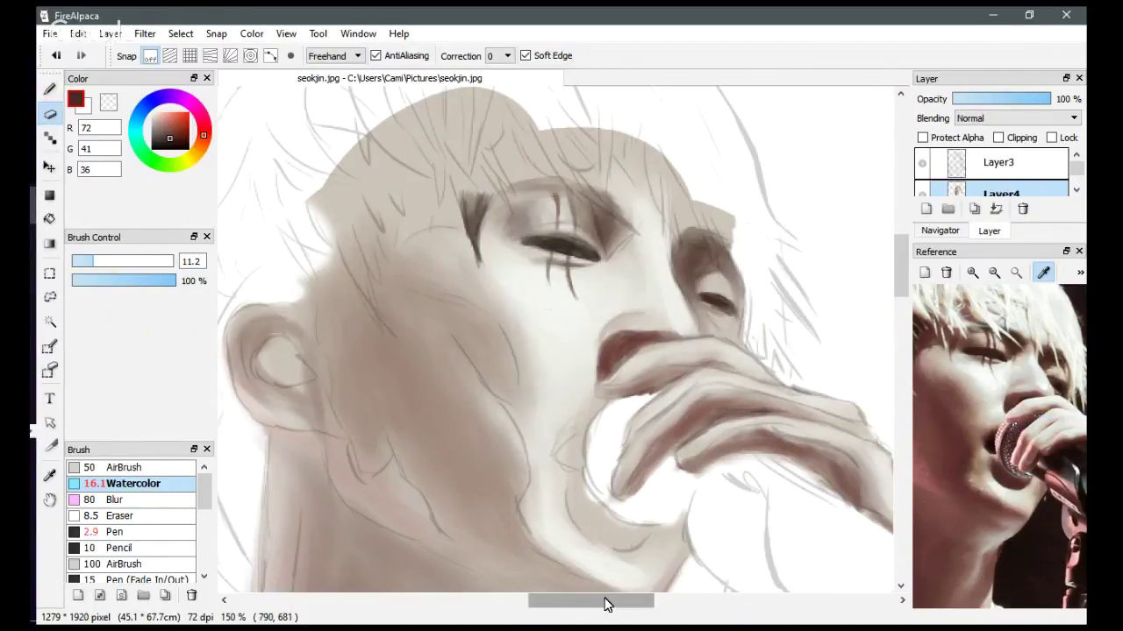
# Erase the skin paint inside the ear's inner outline and beyond the sketch lines along the back of the neck and the collar.
pyautogui.moveTo(602, 602); pyautogui.dragTo(570, 602)
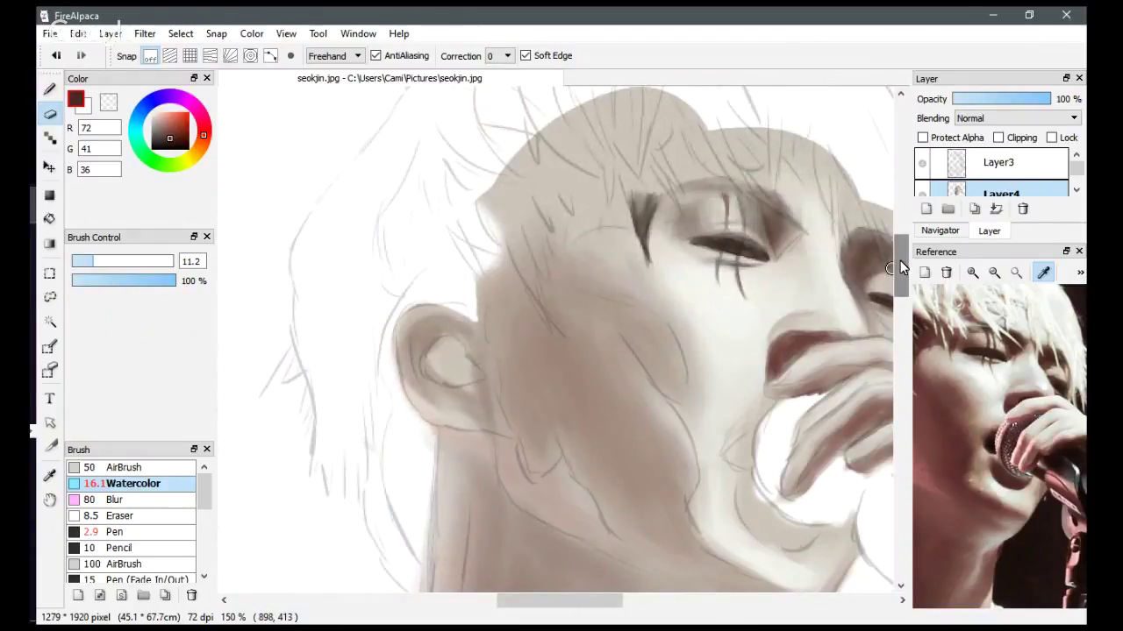
pyautogui.moveTo(899, 260); pyautogui.dragTo(899, 278)
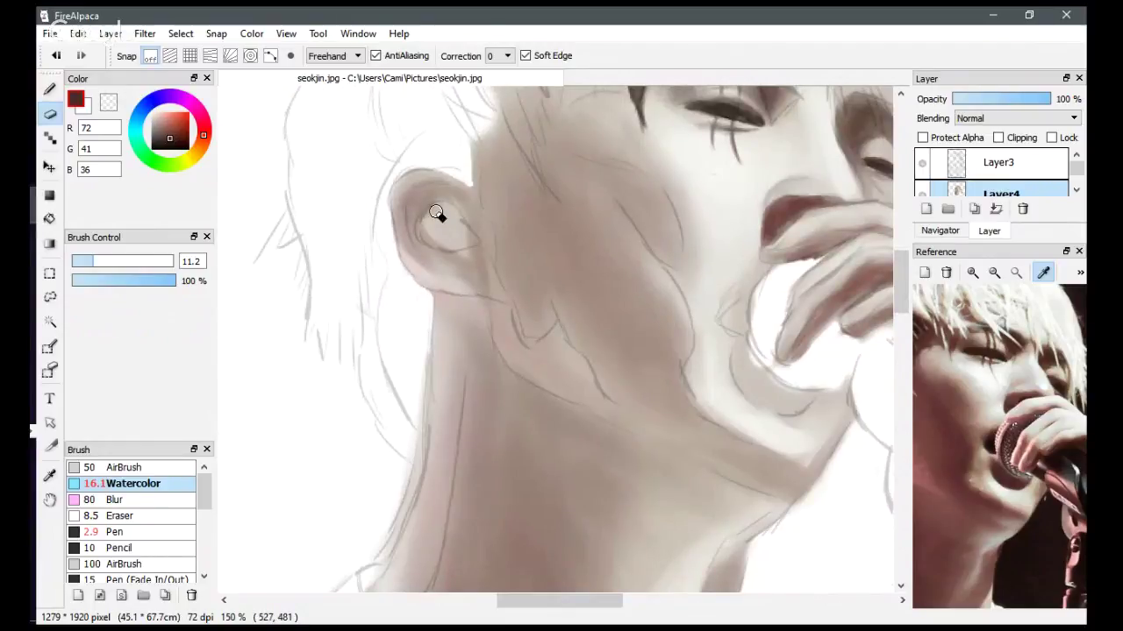
pyautogui.moveTo(436, 213)
pyautogui.mouseDown()
pyautogui.moveTo(425, 238)
pyautogui.moveTo(473, 241)
pyautogui.moveTo(450, 206)
pyautogui.moveTo(431, 220)
pyautogui.moveTo(439, 214)
pyautogui.moveTo(454, 236)
pyautogui.moveTo(426, 230)
pyautogui.moveTo(463, 239)
pyautogui.moveTo(442, 213)
pyautogui.moveTo(442, 225)
pyautogui.moveTo(465, 230)
pyautogui.moveTo(442, 208)
pyautogui.moveTo(427, 224)
pyautogui.moveTo(457, 246)
pyautogui.mouseUp()
pyautogui.moveTo(414, 362)
pyautogui.mouseDown()
pyautogui.moveTo(422, 334)
pyautogui.moveTo(418, 465)
pyautogui.moveTo(424, 436)
pyautogui.mouseUp()
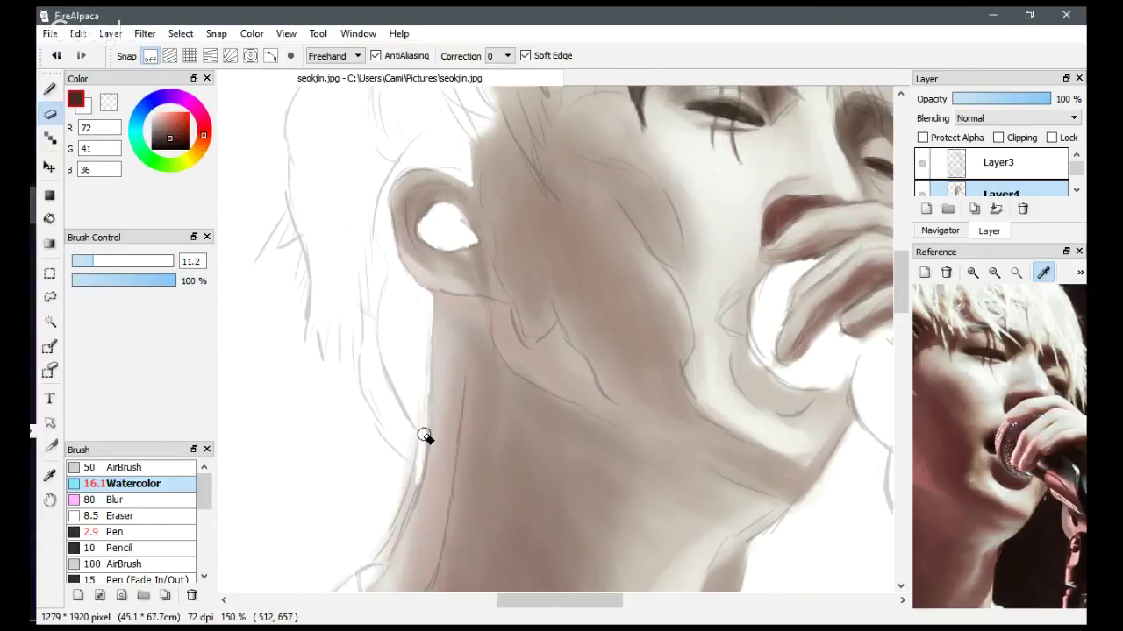
pyautogui.moveTo(903, 281); pyautogui.dragTo(903, 309)
pyautogui.moveTo(398, 319)
pyautogui.mouseDown()
pyautogui.moveTo(415, 310)
pyautogui.moveTo(373, 400)
pyautogui.mouseUp()
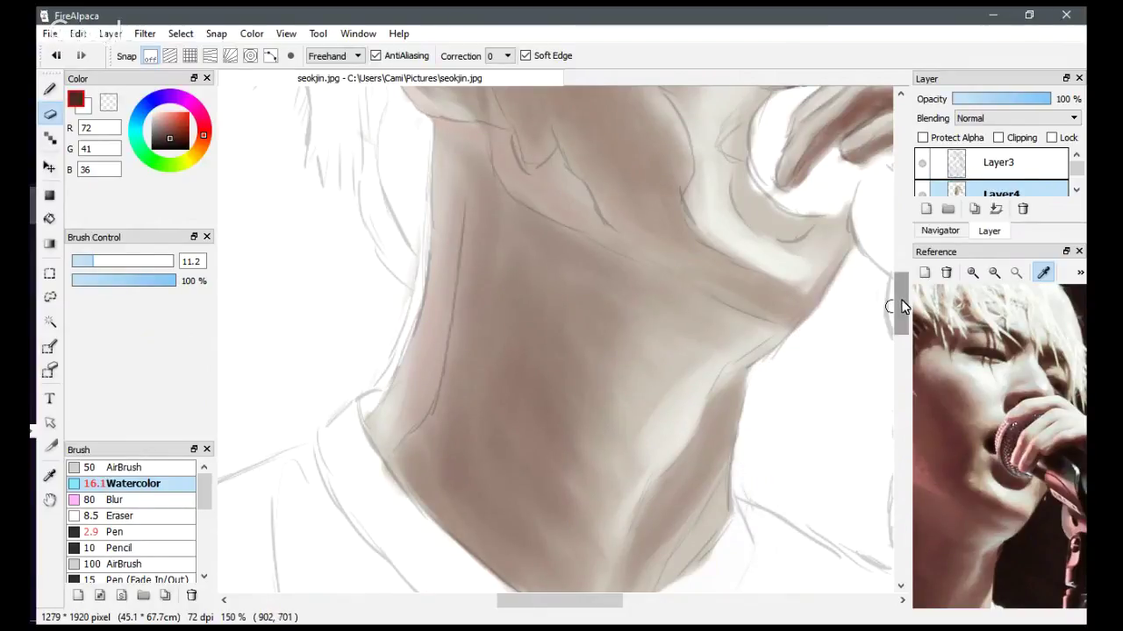
pyautogui.moveTo(900, 307); pyautogui.dragTo(901, 329)
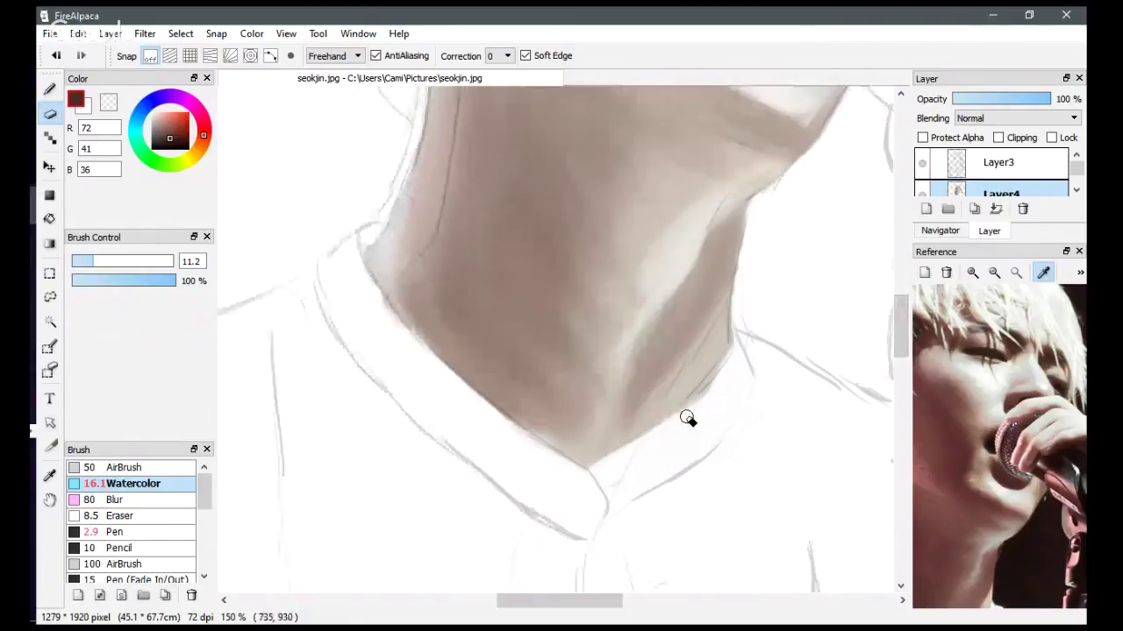
# Sample near-white (RGB 240, 242, 241) from the reference hand, switch back to the brush and hide the Layer3 sketch.
pyautogui.click(1043, 272)
pyautogui.moveTo(1002, 406); pyautogui.dragTo(1044, 297)
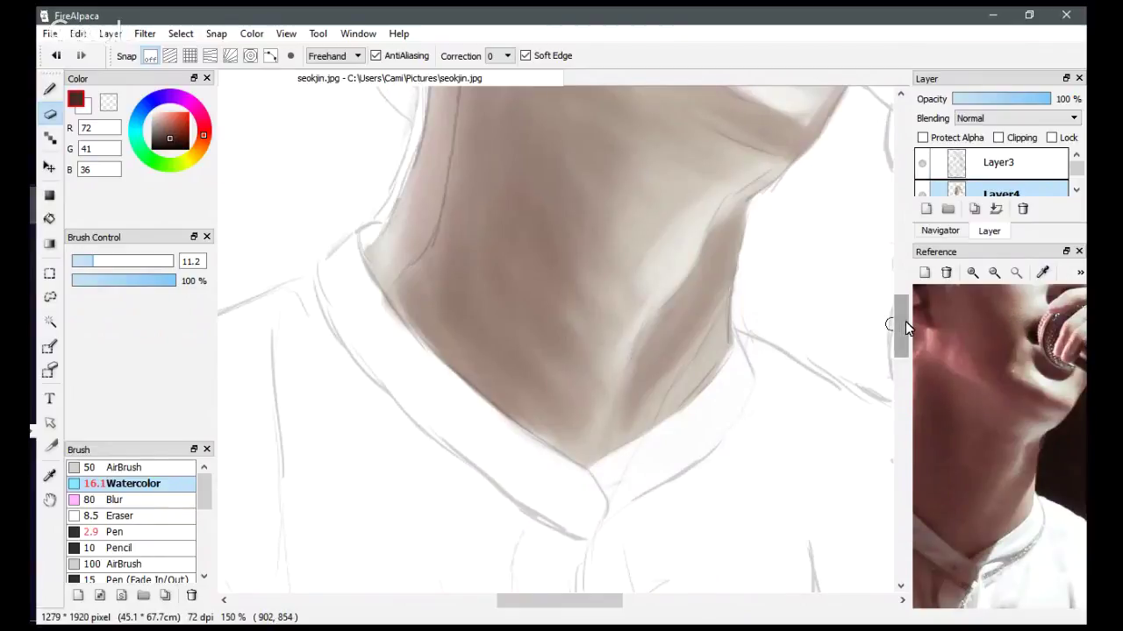
pyautogui.moveTo(905, 321); pyautogui.dragTo(957, 343)
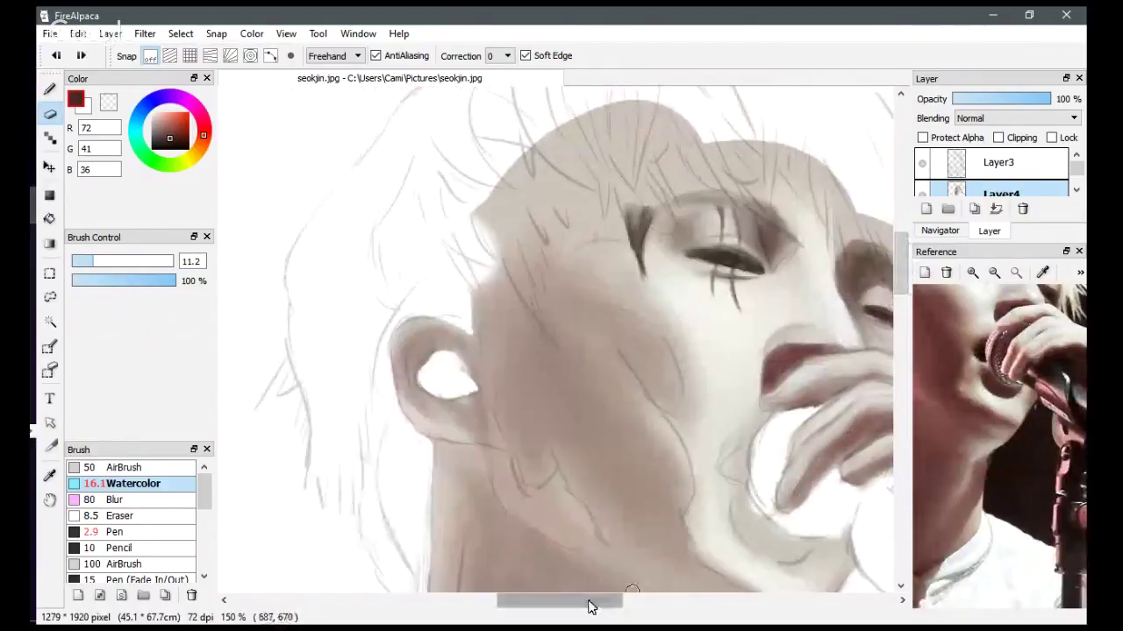
pyautogui.moveTo(591, 604); pyautogui.dragTo(622, 583)
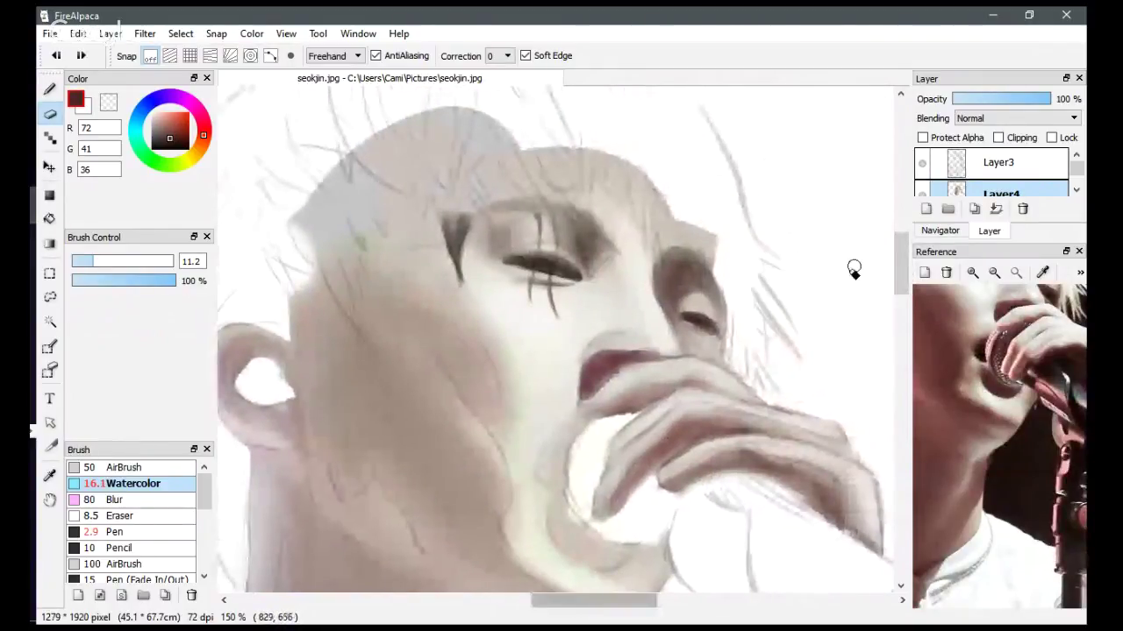
pyautogui.moveTo(903, 262); pyautogui.dragTo(904, 279)
pyautogui.moveTo(1013, 323); pyautogui.dragTo(961, 356)
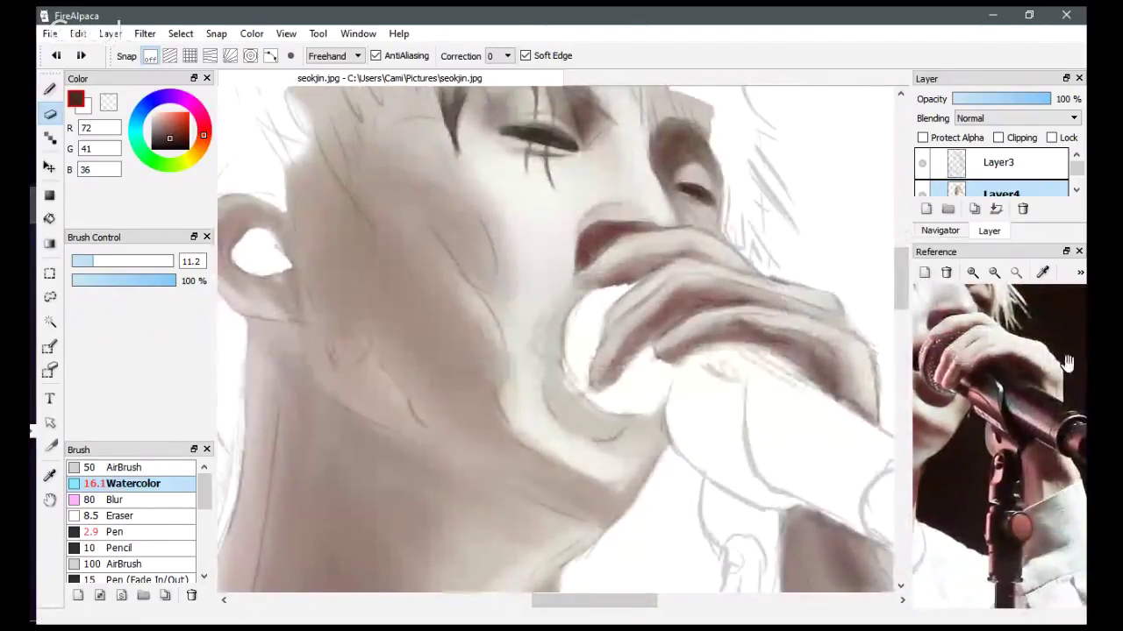
pyautogui.click(1043, 272)
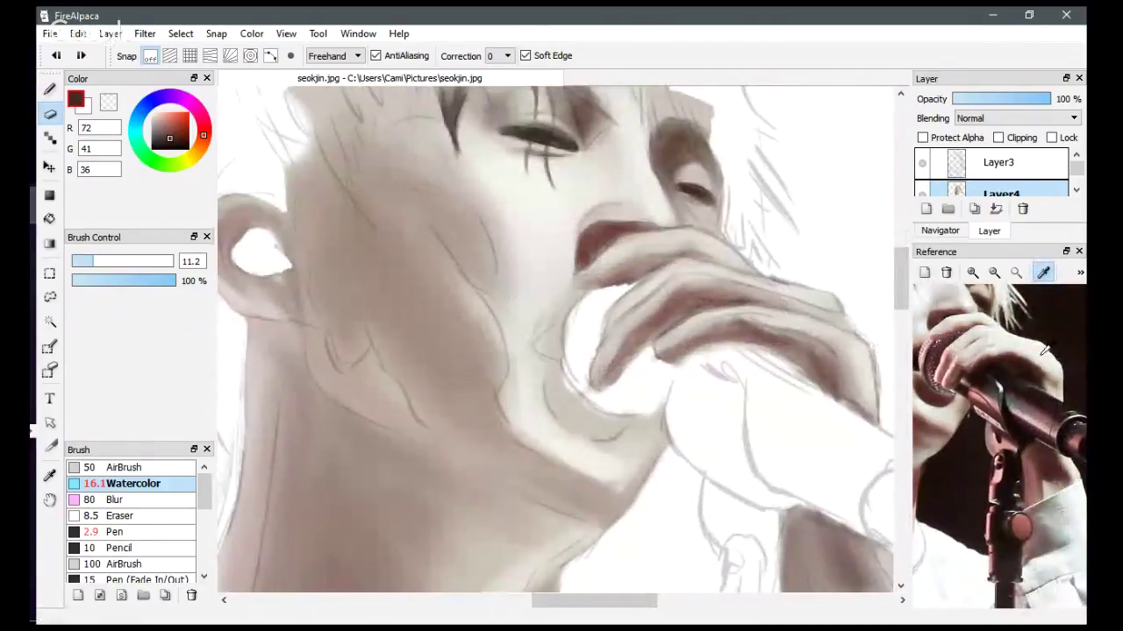
pyautogui.click(1043, 354)
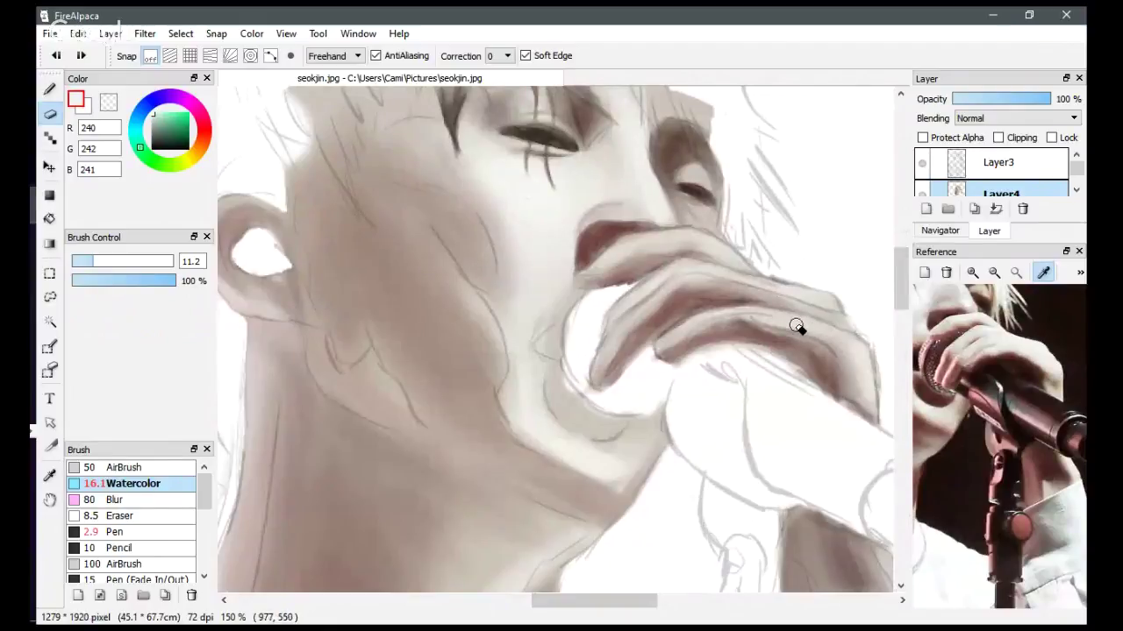
pyautogui.press('b')
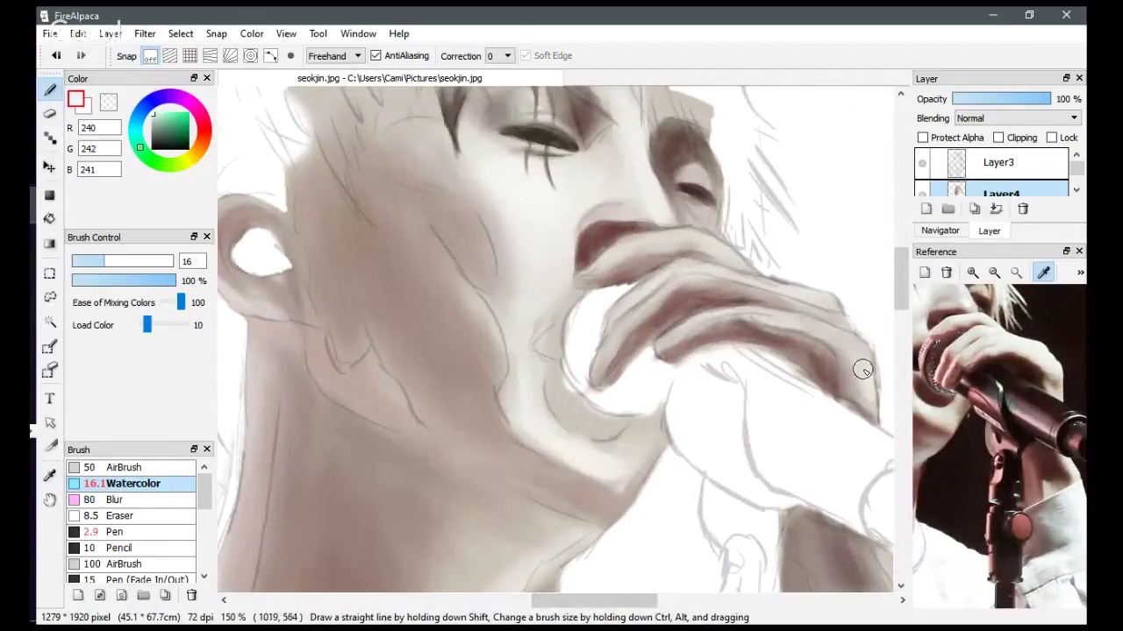
pyautogui.click(923, 161)
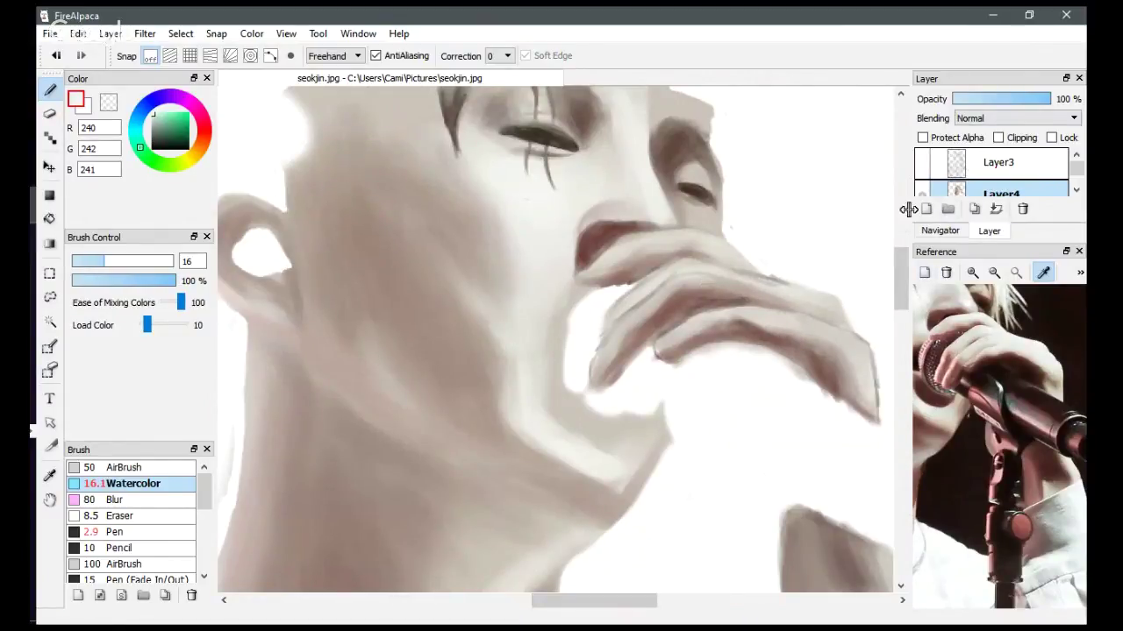
# Draw thin near-white highlights along the middle finger and its knuckle with the size 2.9 Pen at 400% zoom.
pyautogui.click(946, 232)
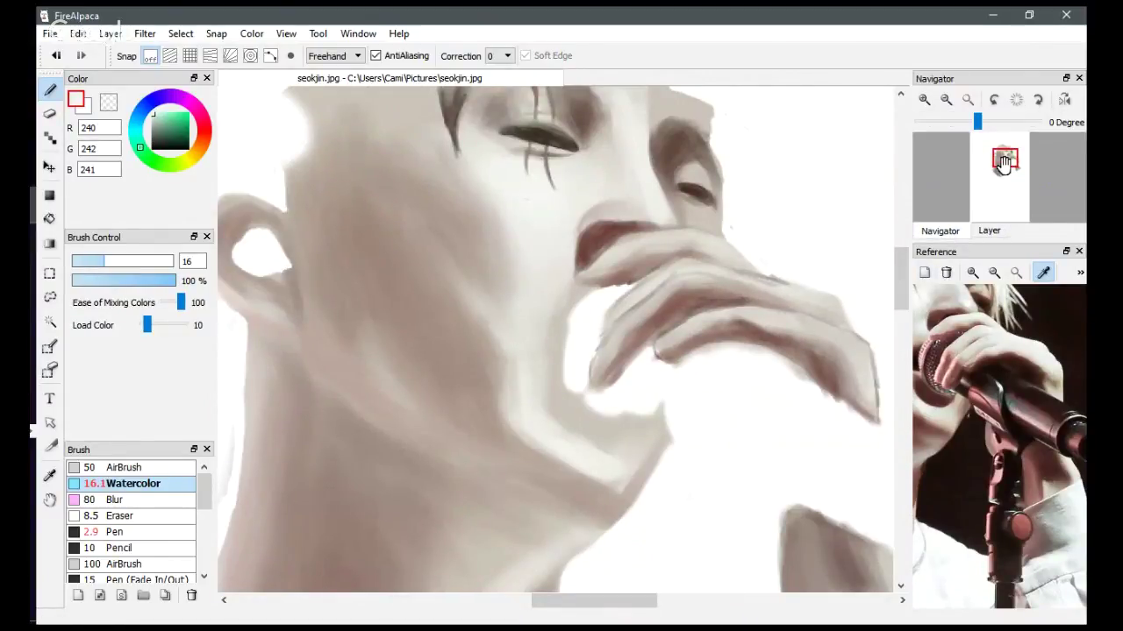
pyautogui.moveTo(1001, 152); pyautogui.dragTo(1010, 148)
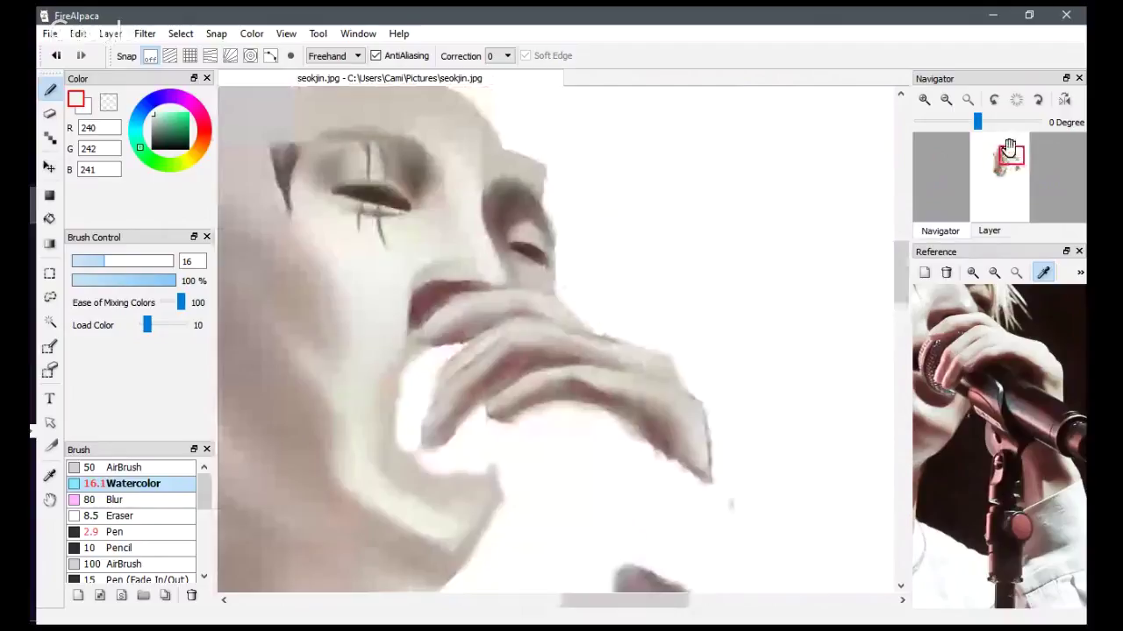
pyautogui.click(924, 99)
pyautogui.moveTo(1008, 164)
pyautogui.mouseDown()
pyautogui.moveTo(1017, 170)
pyautogui.moveTo(1009, 160)
pyautogui.moveTo(996, 169)
pyautogui.mouseUp()
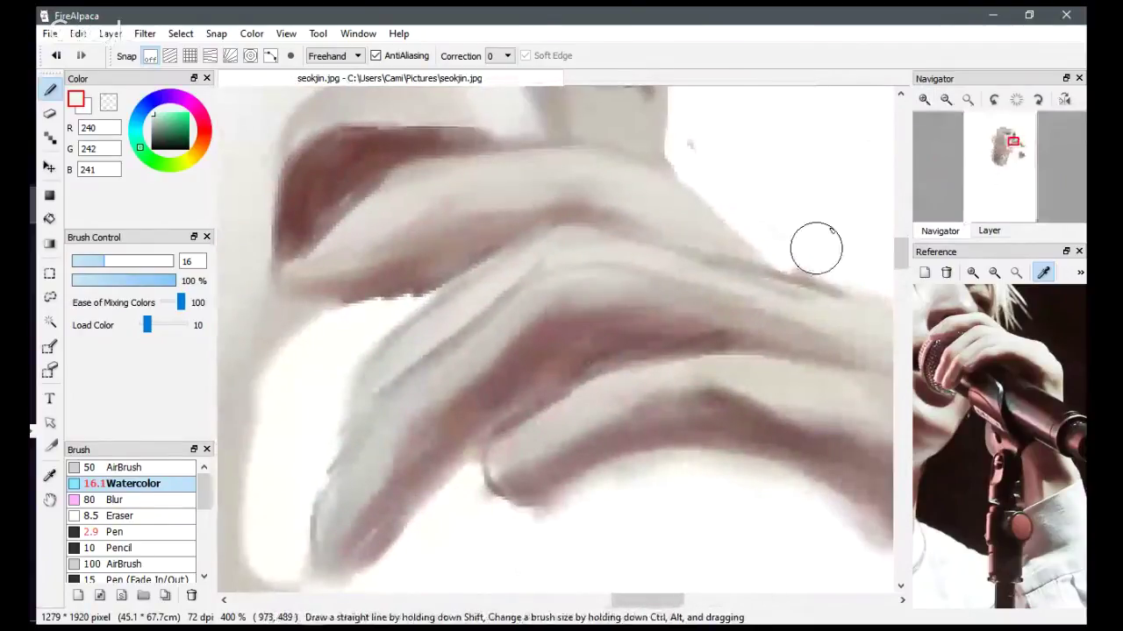
pyautogui.click(142, 531)
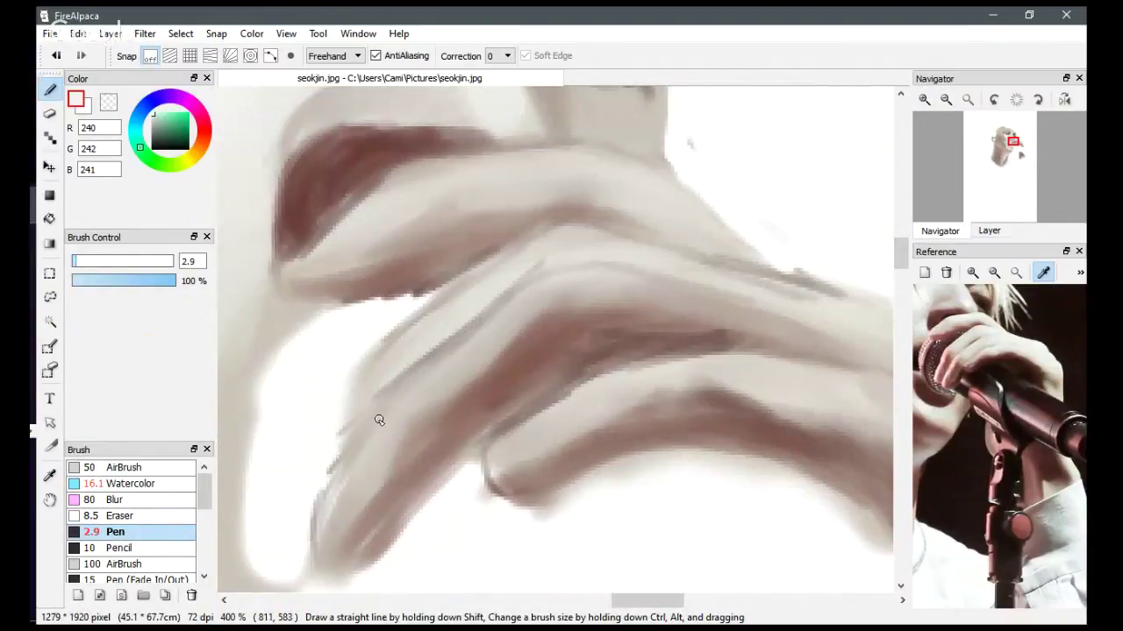
pyautogui.moveTo(350, 467); pyautogui.dragTo(373, 430)
pyautogui.moveTo(409, 394); pyautogui.dragTo(518, 293)
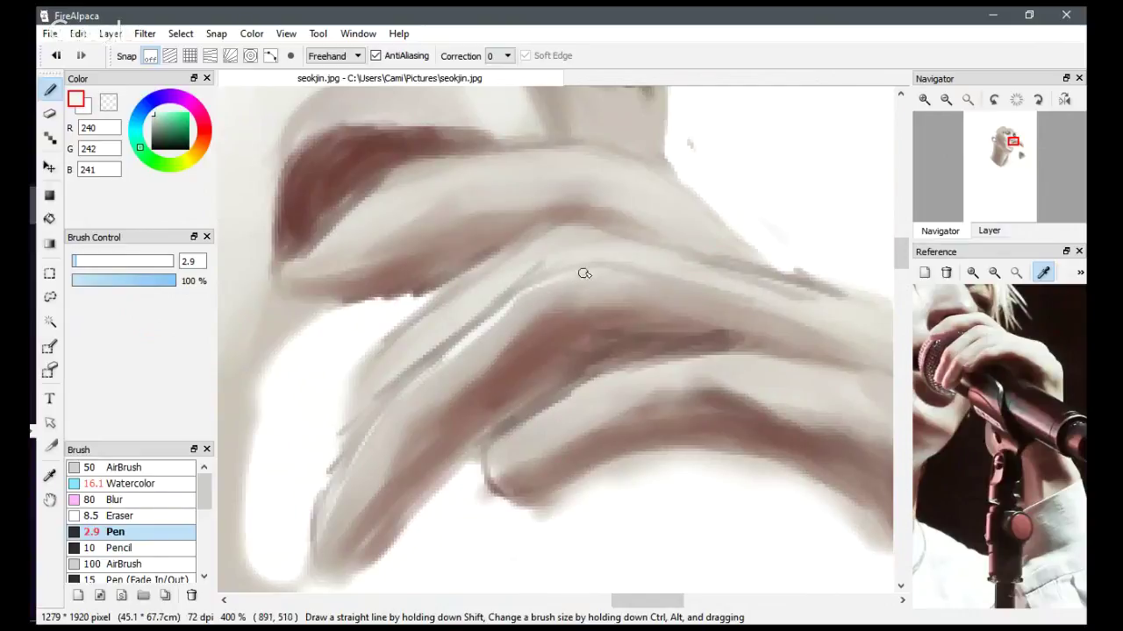
pyautogui.moveTo(584, 274)
pyautogui.mouseDown()
pyautogui.moveTo(659, 280)
pyautogui.moveTo(664, 263)
pyautogui.moveTo(657, 290)
pyautogui.moveTo(630, 279)
pyautogui.moveTo(796, 326)
pyautogui.mouseUp()
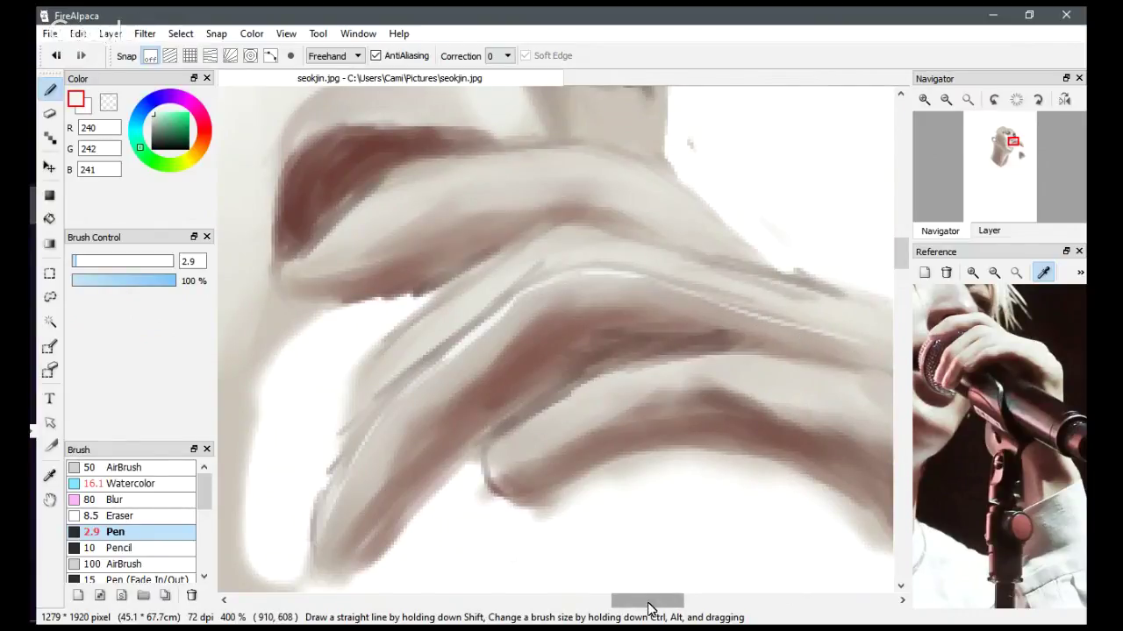
# Try a thin near-white highlight stroke across the back of the hand, and undo it.
pyautogui.moveTo(647, 603); pyautogui.dragTo(676, 603)
pyautogui.moveTo(598, 336); pyautogui.dragTo(744, 405)
pyautogui.hotkey('ctrl', 'z')
pyautogui.hotkey('ctrl', 'z')
pyautogui.hotkey('ctrl', 'z')
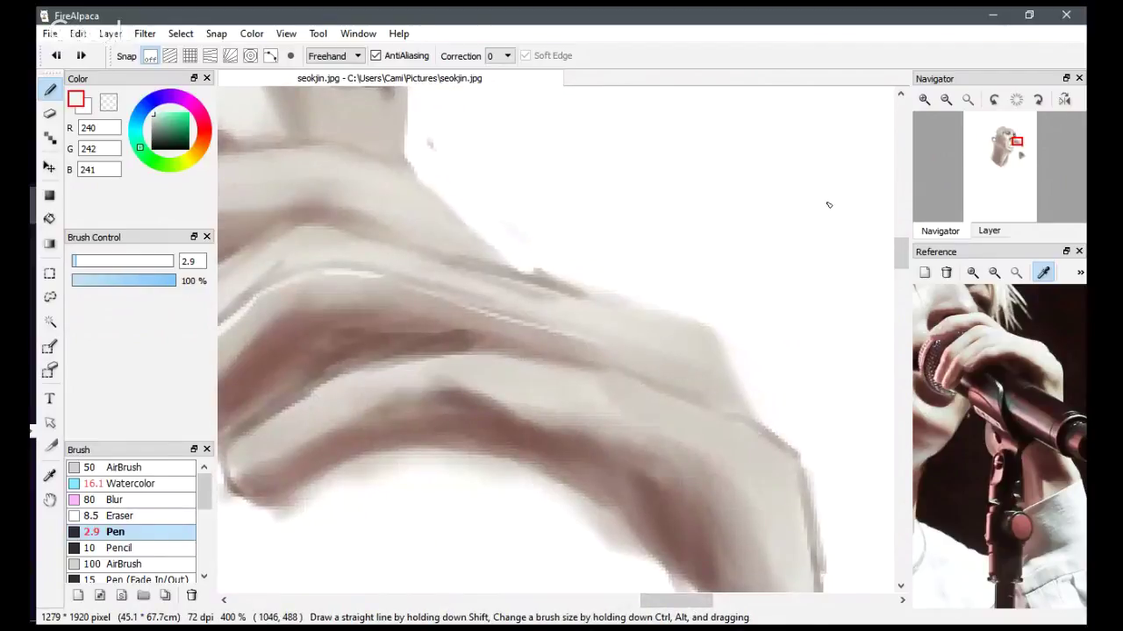
# Try out curved pen strokes on the blank canvas beside the hand, undoing each attempt.
pyautogui.moveTo(770, 128)
pyautogui.mouseDown()
pyautogui.moveTo(827, 210)
pyautogui.moveTo(850, 296)
pyautogui.mouseUp()
pyautogui.hotkey('ctrl', 'z')
pyautogui.moveTo(767, 163); pyautogui.dragTo(845, 312)
pyautogui.hotkey('ctrl', 'z')
pyautogui.moveTo(767, 191); pyautogui.dragTo(827, 303)
pyautogui.hotkey('ctrl', 'z')
pyautogui.moveTo(742, 186); pyautogui.dragTo(852, 362)
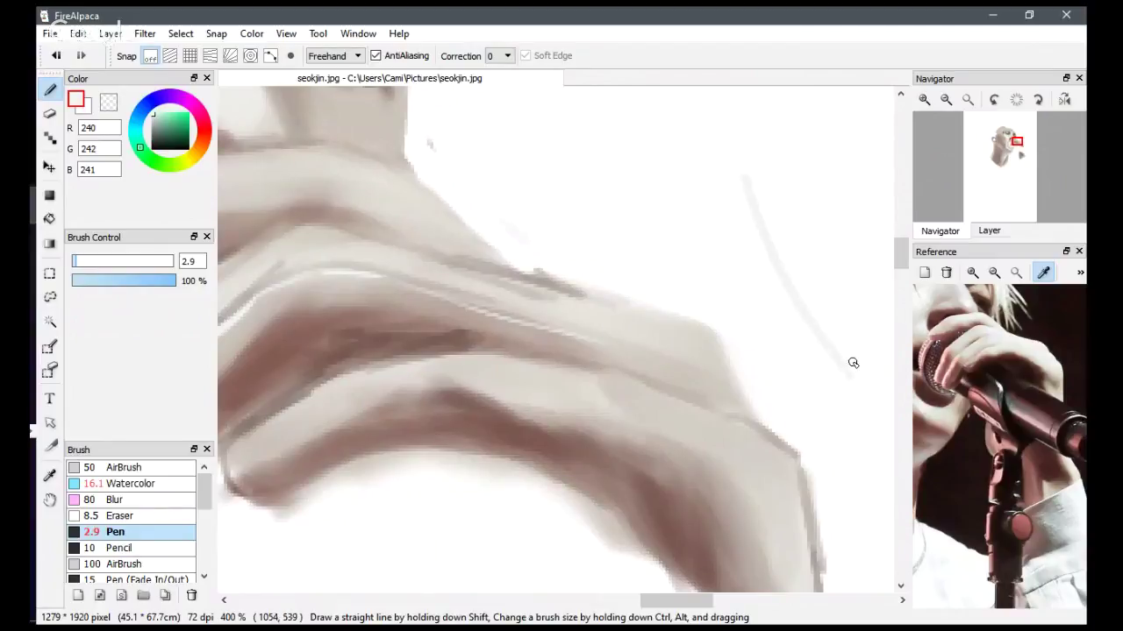
pyautogui.hotkey('ctrl', 'z')
pyautogui.moveTo(756, 159); pyautogui.dragTo(780, 275)
pyautogui.moveTo(807, 233); pyautogui.dragTo(797, 211)
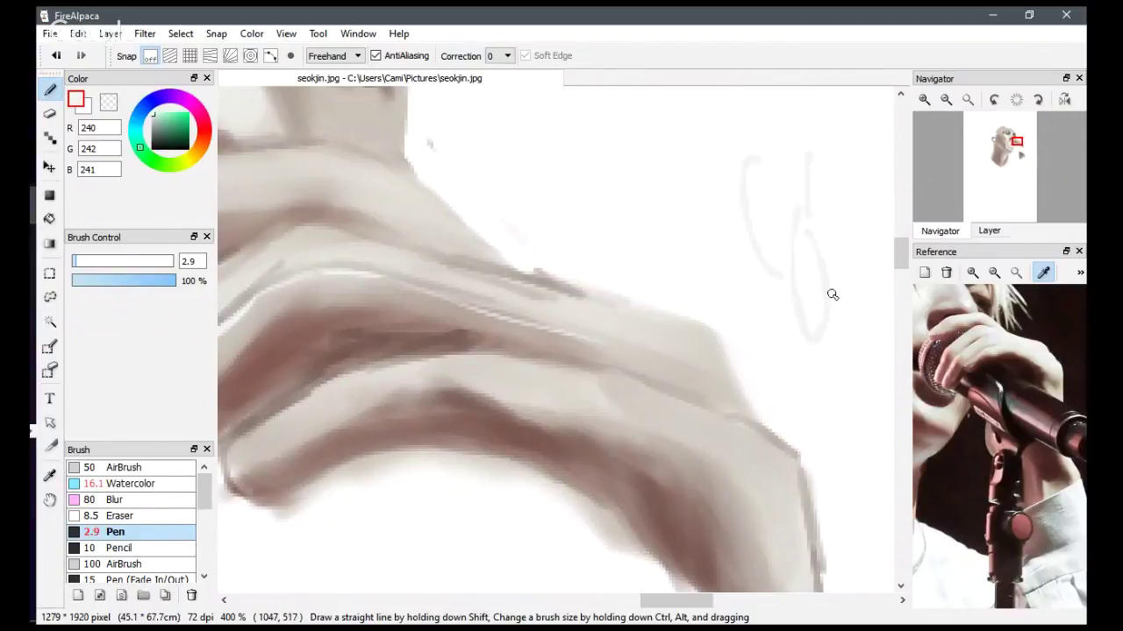
pyautogui.hotkey('ctrl', 'z')
pyautogui.hotkey('ctrl', 'z')
pyautogui.hotkey('ctrl', 'z')
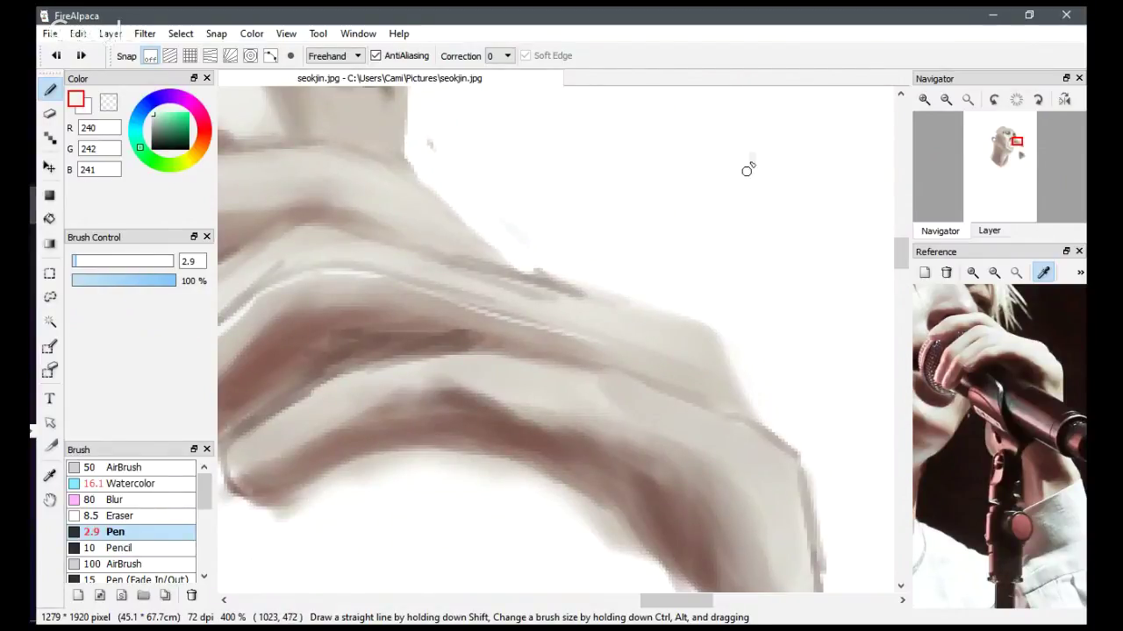
# Draw two roughly parallel curved pen strokes on the blank canvas above the wrist, undoing the unsuitable attempts.
pyautogui.moveTo(749, 165)
pyautogui.mouseDown()
pyautogui.moveTo(814, 238)
pyautogui.moveTo(795, 273)
pyautogui.mouseUp()
pyautogui.hotkey('ctrl', 'z')
pyautogui.hotkey('ctrl', 'z')
pyautogui.moveTo(768, 209); pyautogui.dragTo(794, 290)
pyautogui.hotkey('ctrl', 'z')
pyautogui.moveTo(747, 167)
pyautogui.mouseDown()
pyautogui.moveTo(751, 276)
pyautogui.moveTo(793, 375)
pyautogui.mouseUp()
pyautogui.moveTo(761, 172); pyautogui.dragTo(810, 333)
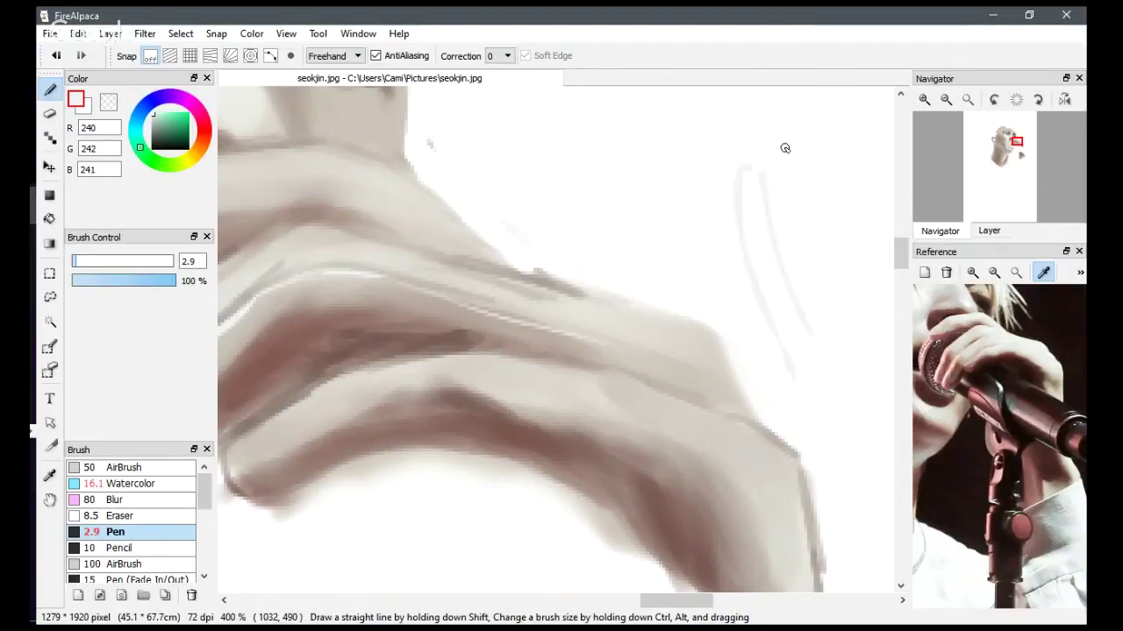
# Try out a series of roughly parallel curved pen strokes on the blank canvas above the wrist, and undo them all.
pyautogui.moveTo(785, 154); pyautogui.dragTo(817, 298)
pyautogui.moveTo(811, 140); pyautogui.dragTo(823, 231)
pyautogui.moveTo(803, 119); pyautogui.dragTo(824, 300)
pyautogui.moveTo(740, 108); pyautogui.dragTo(781, 342)
pyautogui.moveTo(721, 141); pyautogui.dragTo(770, 332)
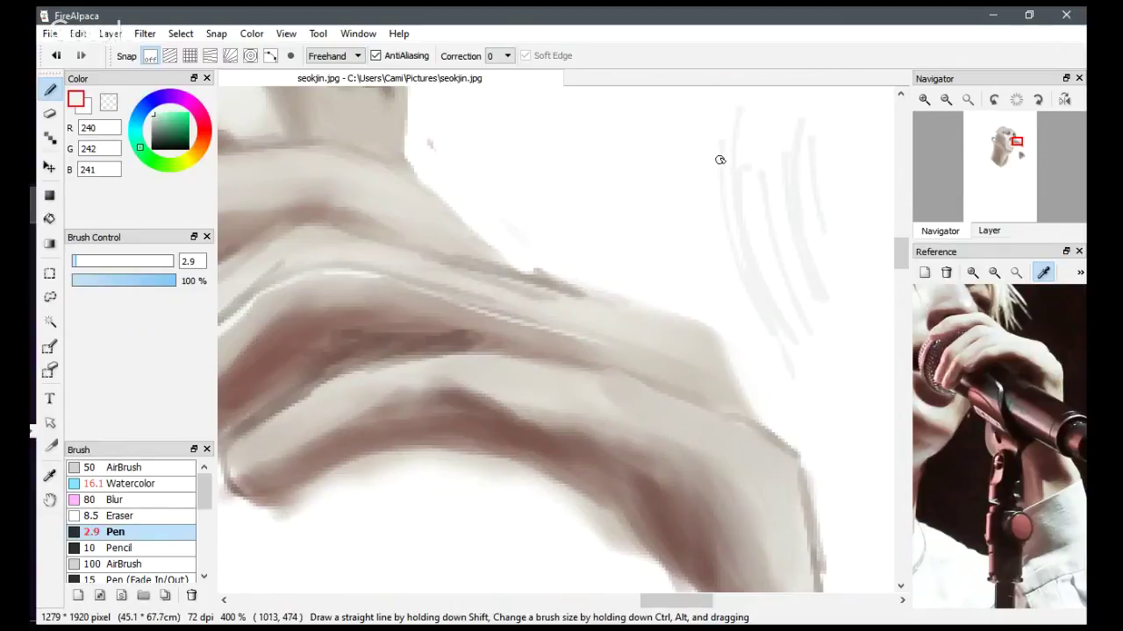
pyautogui.moveTo(709, 171); pyautogui.dragTo(718, 246)
pyautogui.moveTo(733, 175); pyautogui.dragTo(786, 307)
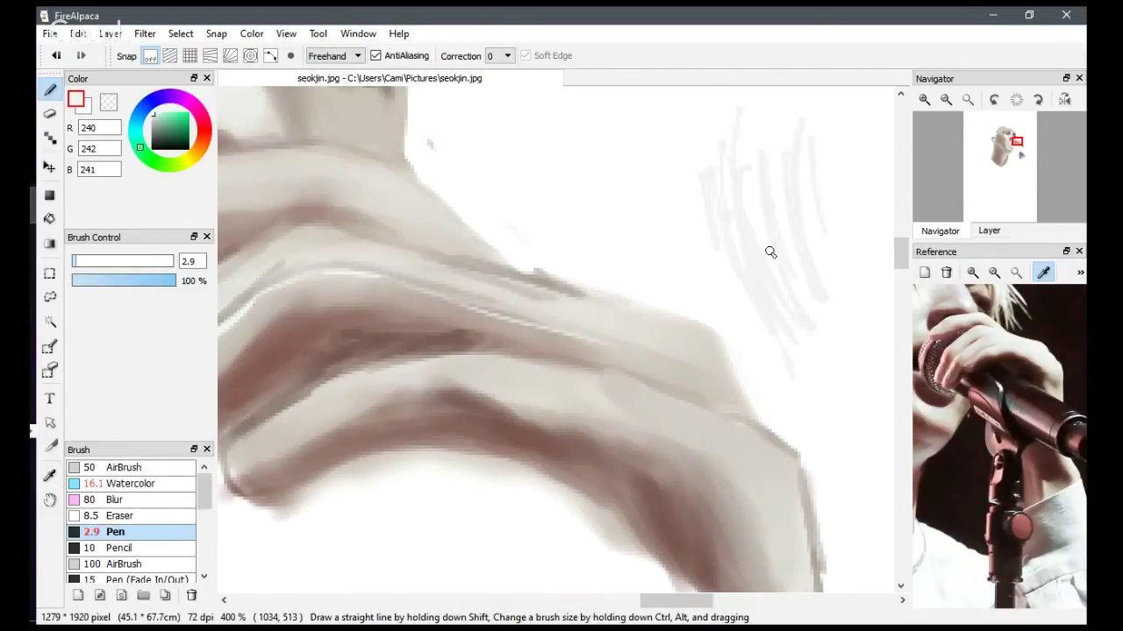
pyautogui.hotkey('ctrl', 'z')
pyautogui.hotkey('ctrl', 'z')
pyautogui.hotkey('ctrl', 'z')
pyautogui.hotkey('ctrl', 'z')
pyautogui.hotkey('ctrl', 'z')
pyautogui.hotkey('ctrl', 'z')
pyautogui.hotkey('ctrl', 'z')
pyautogui.hotkey('ctrl', 'z')
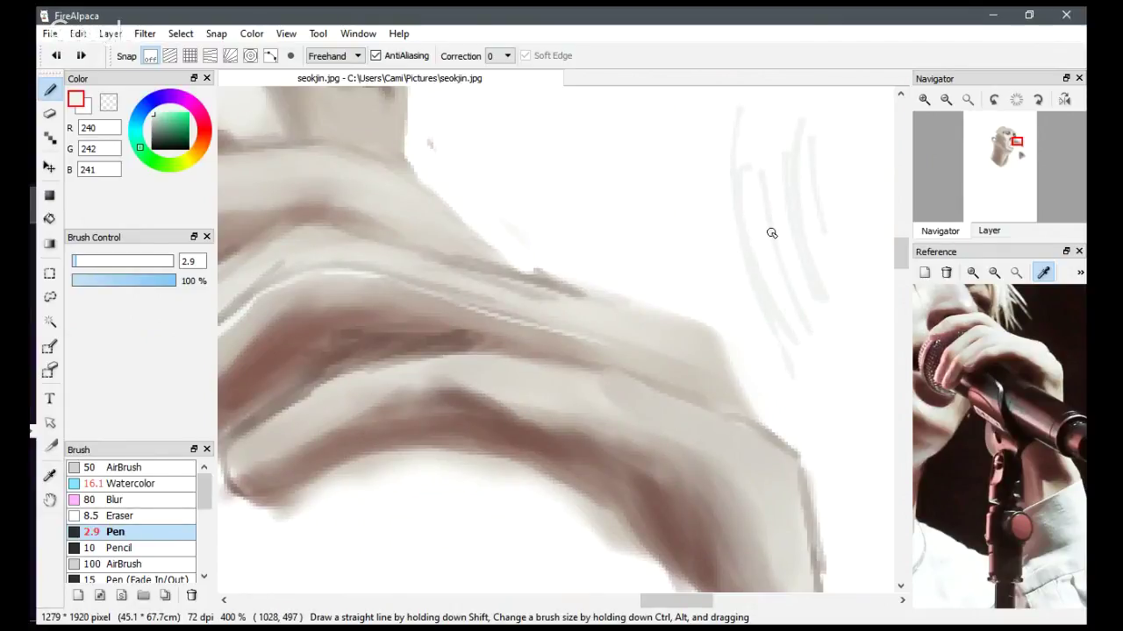
pyautogui.hotkey('ctrl', 'z')
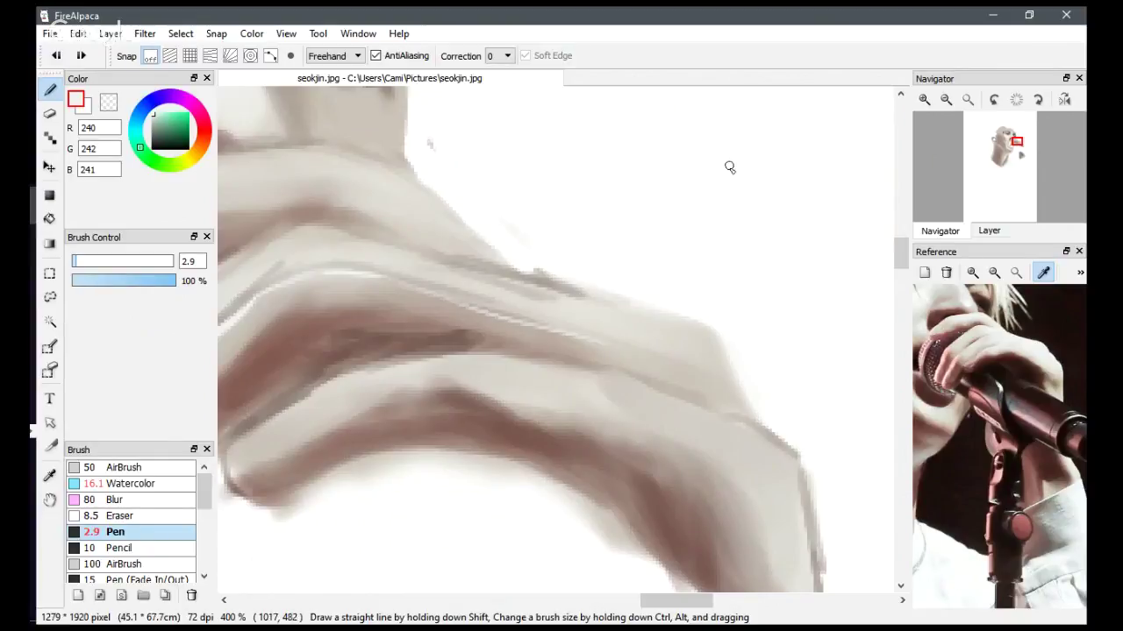
# Try overlapping and single curved pen strokes on the empty canvas beside the hand, undoing each one.
pyautogui.moveTo(751, 147)
pyautogui.mouseDown()
pyautogui.moveTo(752, 201)
pyautogui.moveTo(780, 161)
pyautogui.moveTo(821, 316)
pyautogui.mouseUp()
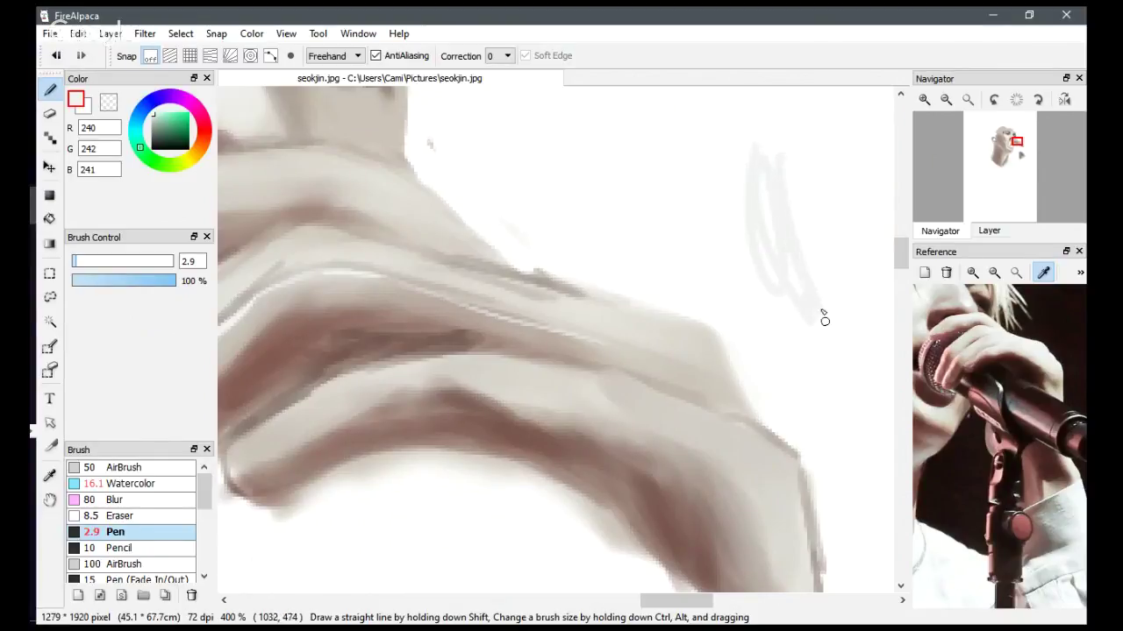
pyautogui.moveTo(771, 199)
pyautogui.mouseDown()
pyautogui.moveTo(795, 312)
pyautogui.moveTo(823, 344)
pyautogui.mouseUp()
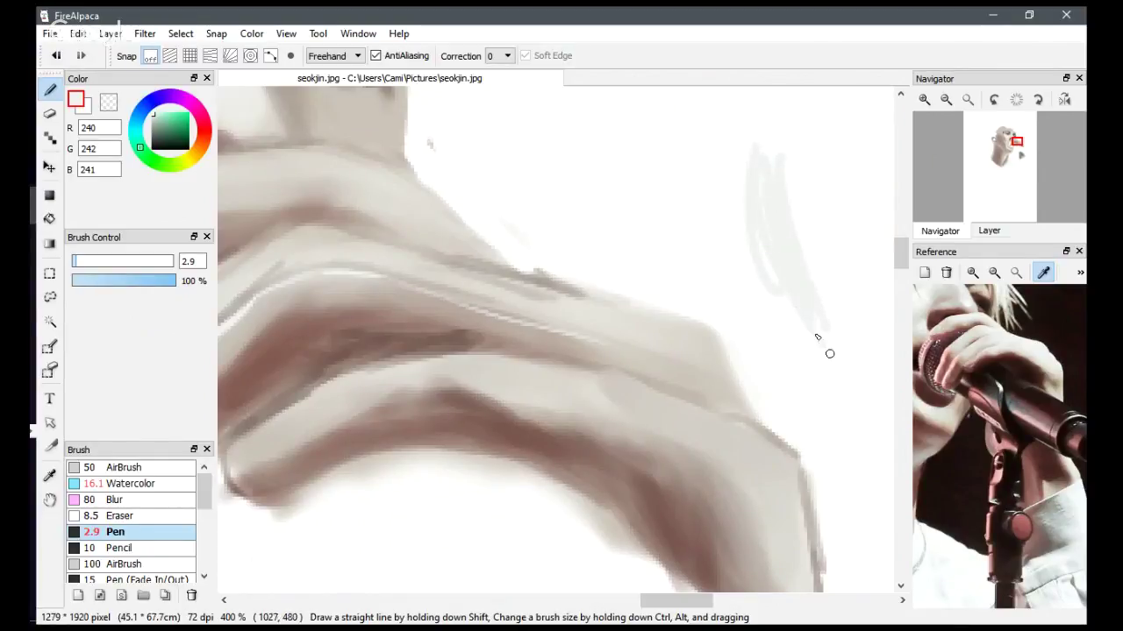
pyautogui.hotkey('ctrl', 'z')
pyautogui.hotkey('ctrl', 'z')
pyautogui.hotkey('ctrl', 'z')
pyautogui.hotkey('ctrl', 'z')
pyautogui.moveTo(748, 140)
pyautogui.mouseDown()
pyautogui.moveTo(747, 200)
pyautogui.moveTo(845, 368)
pyautogui.mouseUp()
pyautogui.hotkey('ctrl', 'z')
pyautogui.moveTo(782, 166); pyautogui.dragTo(807, 265)
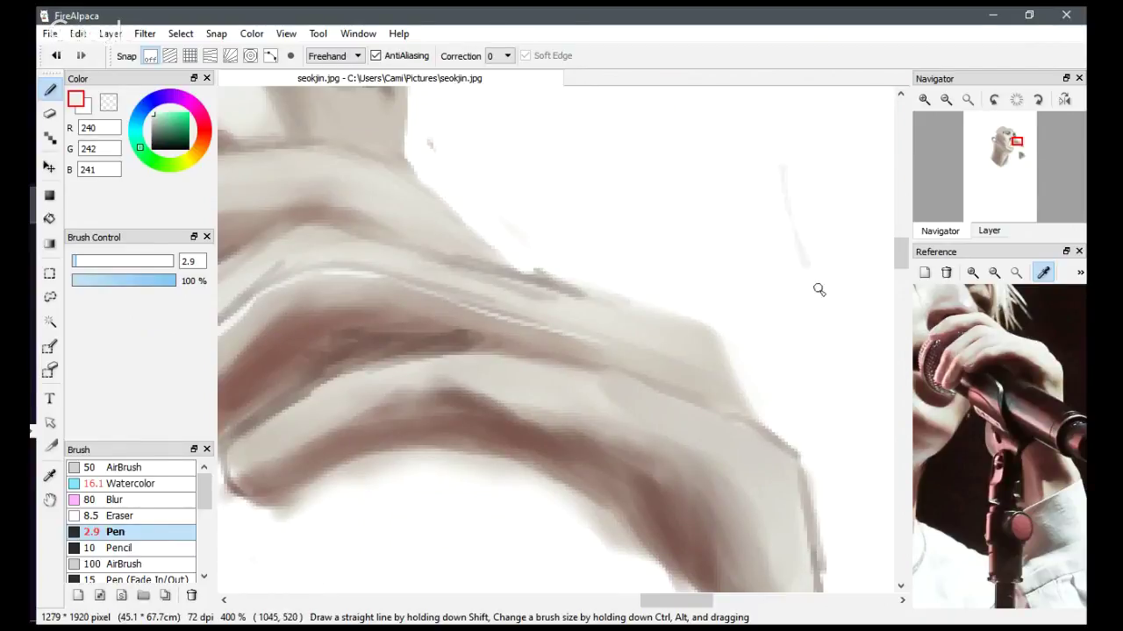
pyautogui.hotkey('ctrl', 'z')
# Draw thin near-white highlights along the back of the hand, the lower finger's upper edge and the uppermost finger's knuckle.
pyautogui.moveTo(636, 361); pyautogui.dragTo(725, 401)
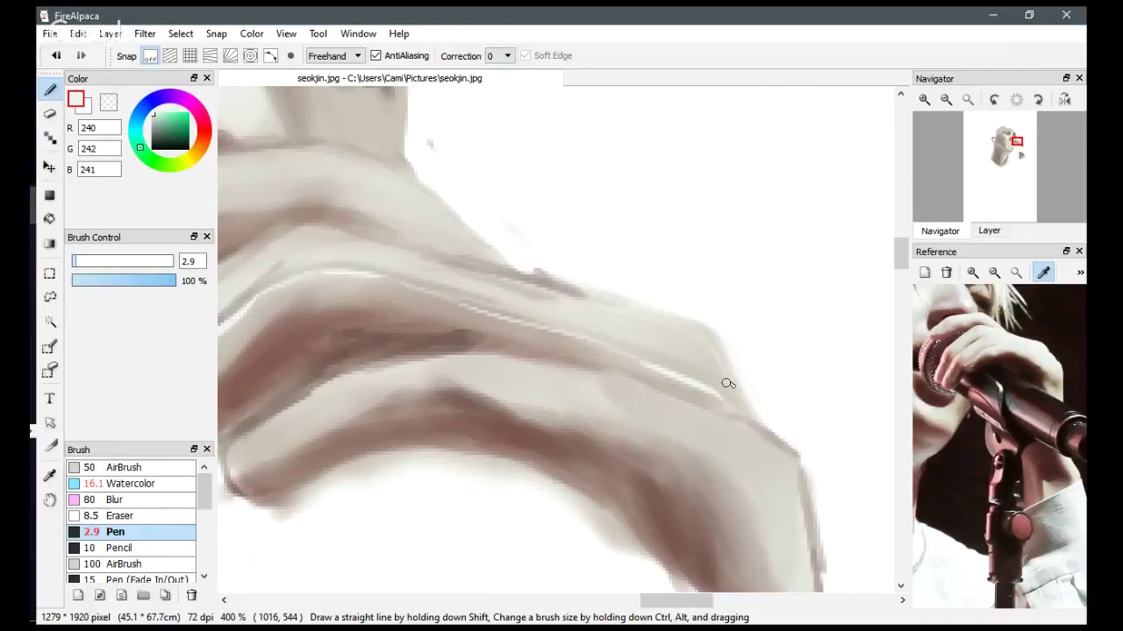
pyautogui.moveTo(693, 601); pyautogui.dragTo(672, 603)
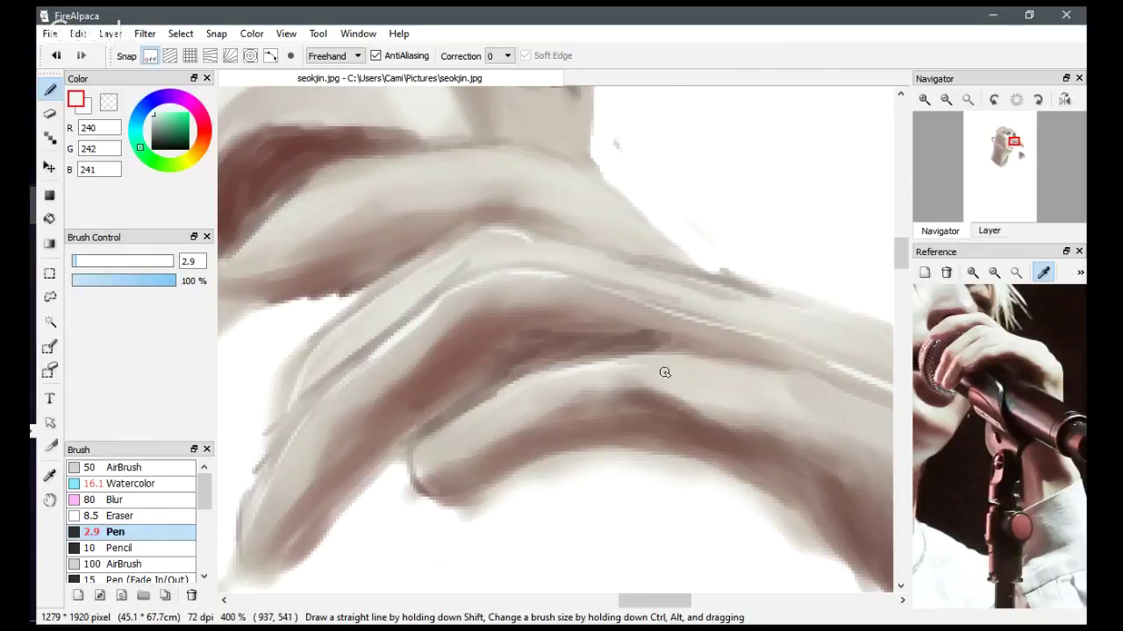
pyautogui.moveTo(677, 360)
pyautogui.mouseDown()
pyautogui.moveTo(780, 371)
pyautogui.moveTo(840, 385)
pyautogui.mouseUp()
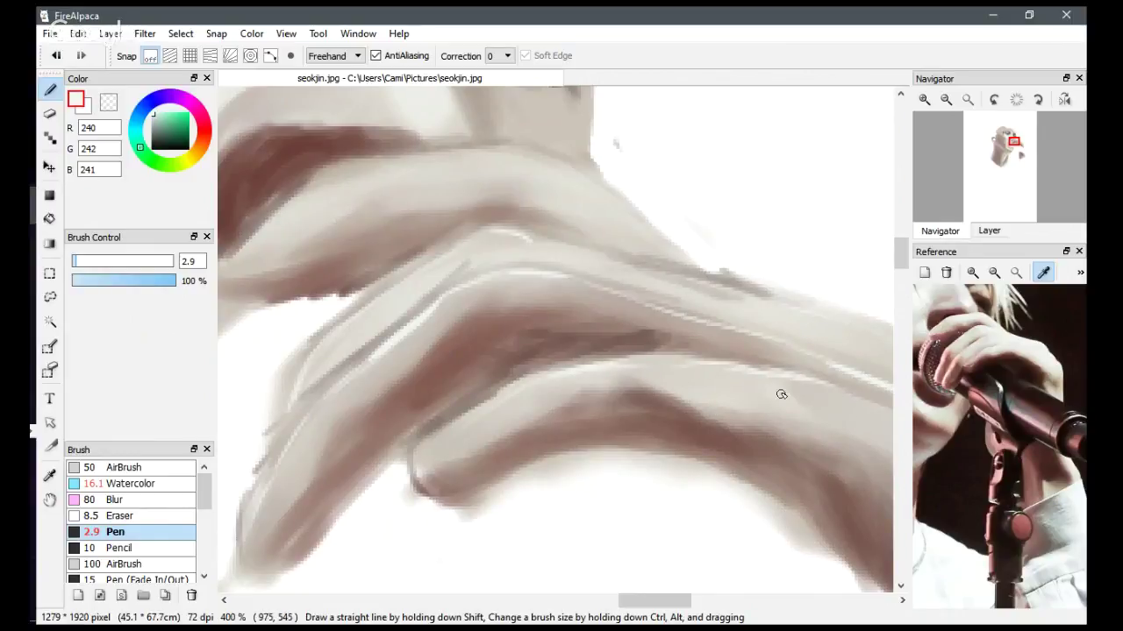
pyautogui.moveTo(658, 601); pyautogui.dragTo(692, 604)
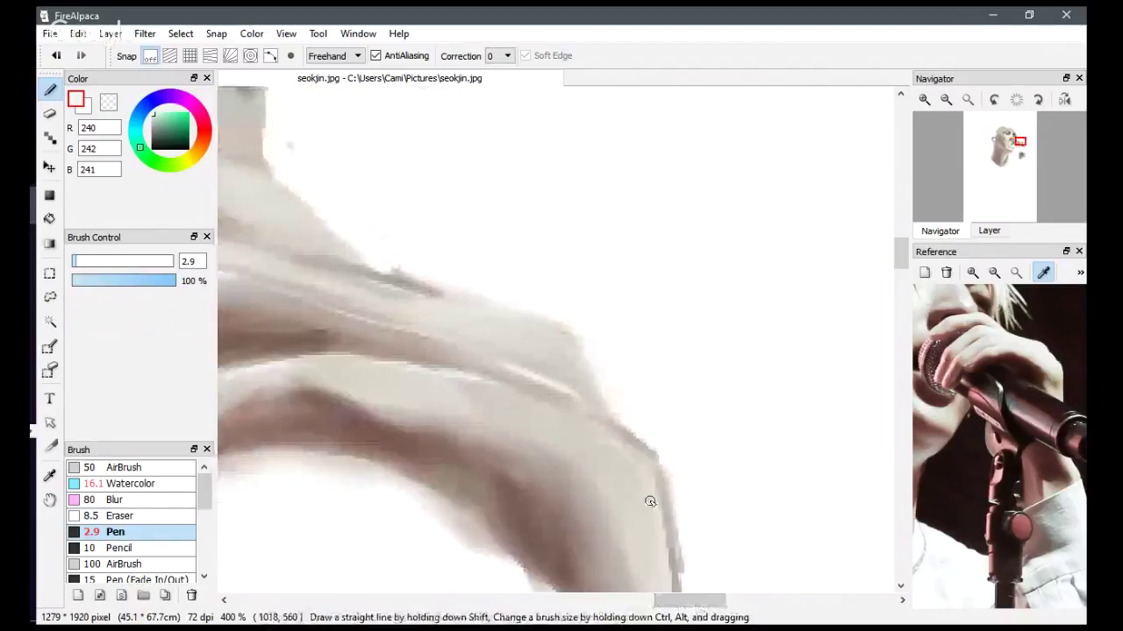
pyautogui.moveTo(697, 613); pyautogui.dragTo(649, 613)
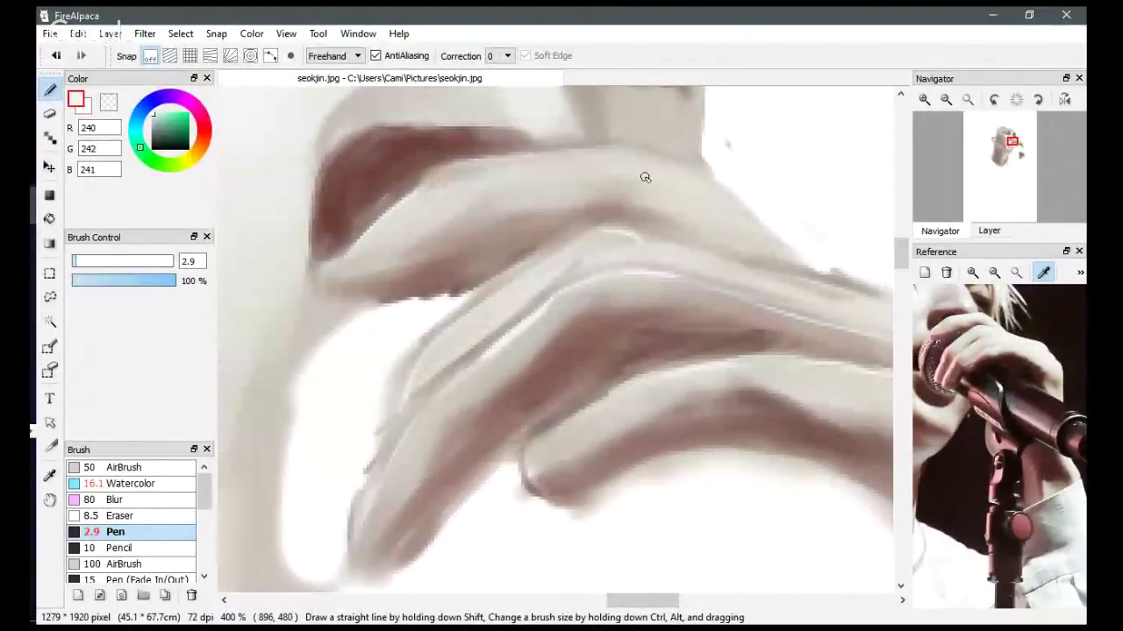
pyautogui.moveTo(636, 150); pyautogui.dragTo(674, 165)
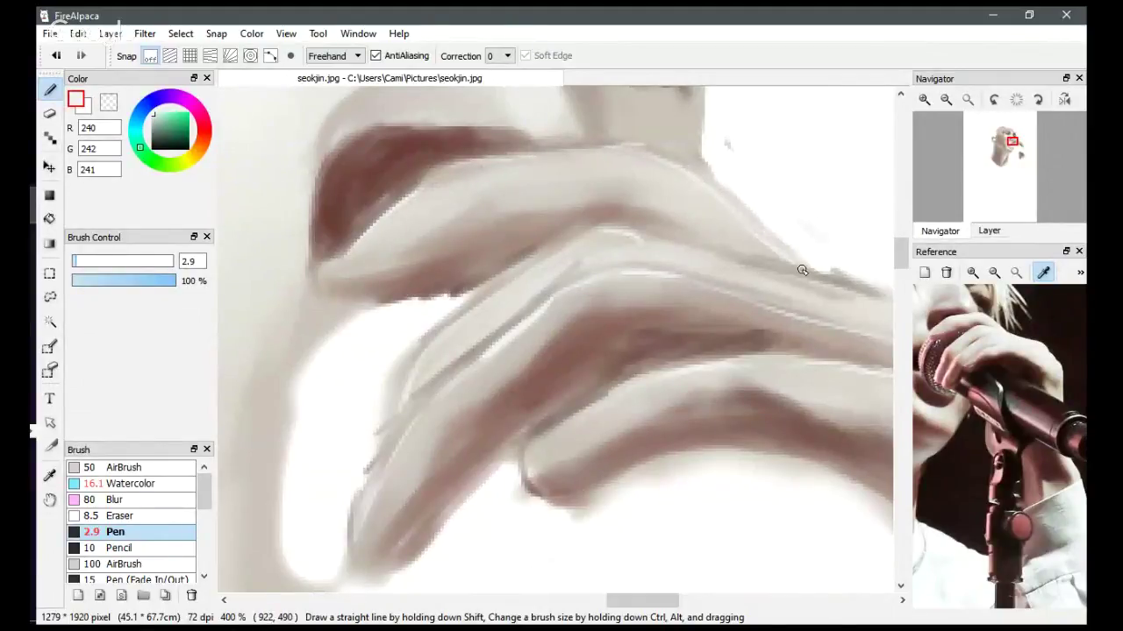
# Sample the dark brown RGB 79, 43, 45 from the reference photo and line the uppermost fingertip and the crease between the upper fingers.
pyautogui.click(1025, 314)
pyautogui.click(970, 335)
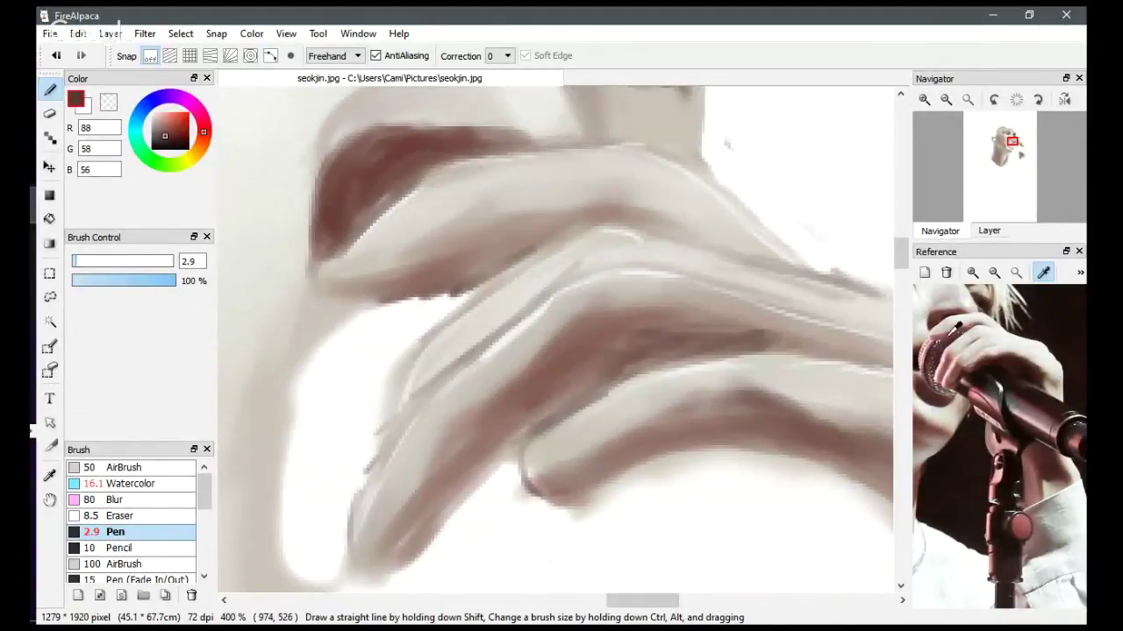
pyautogui.click(954, 333)
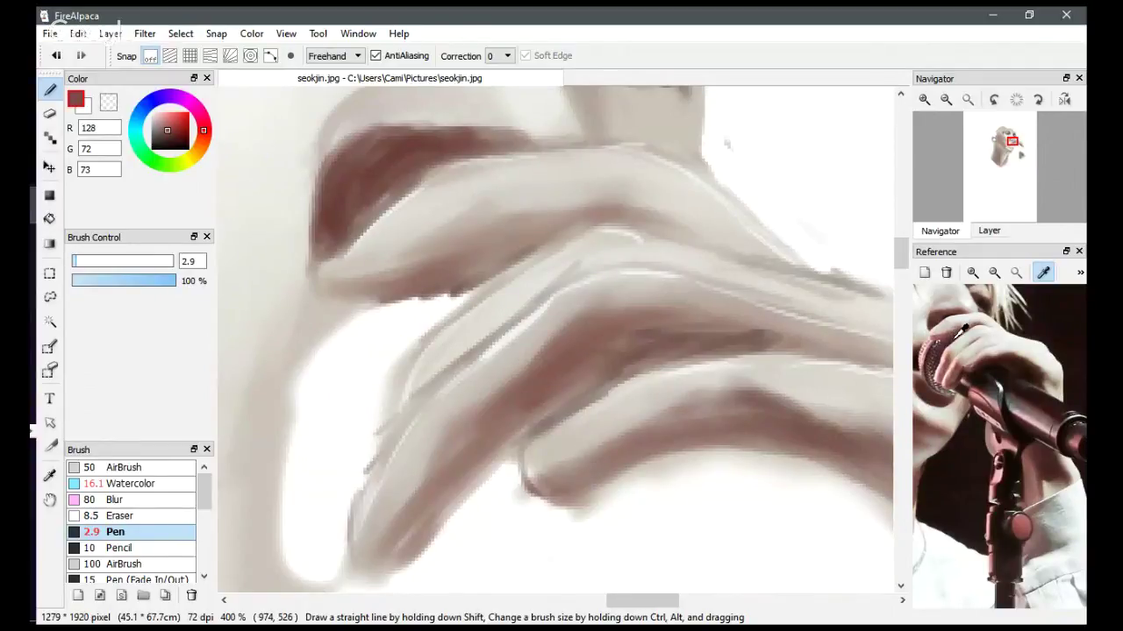
pyautogui.moveTo(962, 329); pyautogui.dragTo(959, 332)
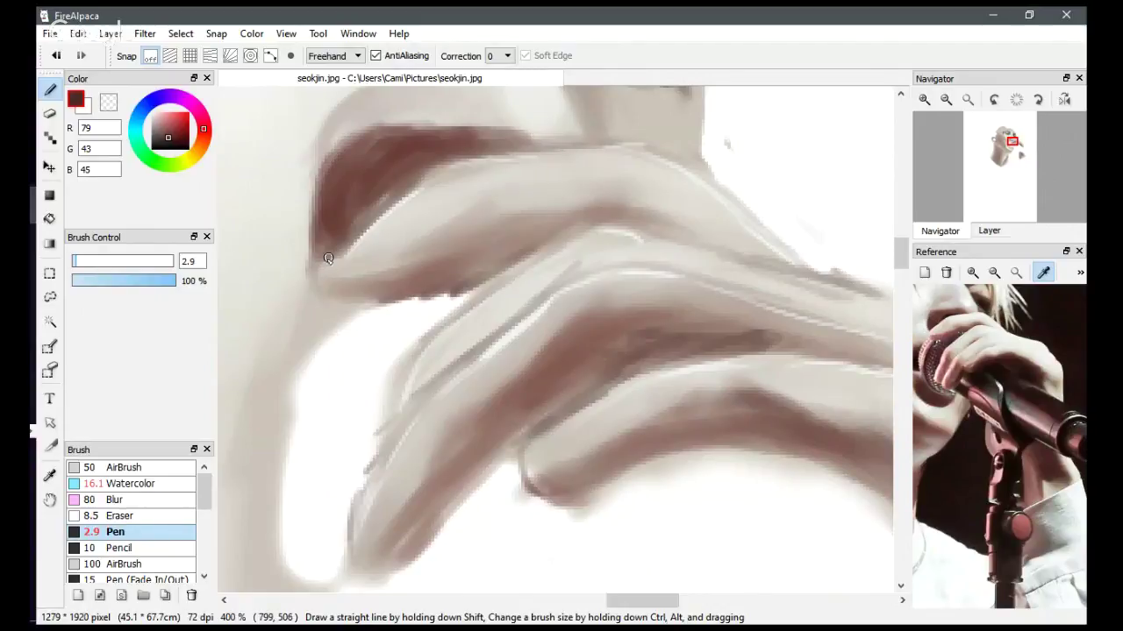
pyautogui.moveTo(317, 281); pyautogui.dragTo(350, 300)
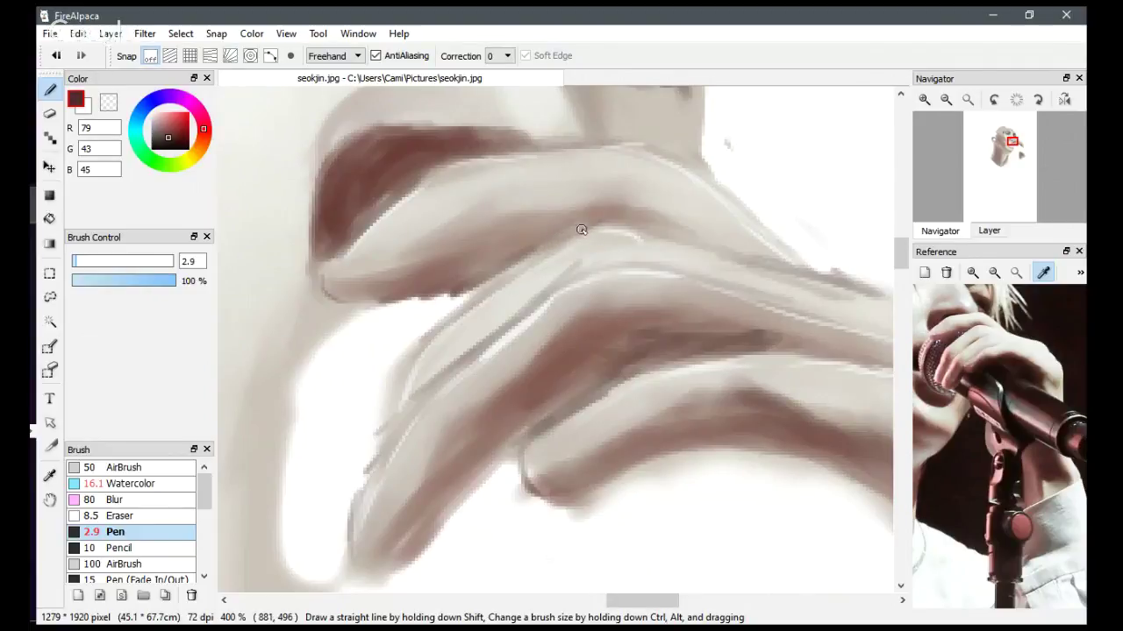
pyautogui.moveTo(538, 256); pyautogui.dragTo(503, 279)
pyautogui.moveTo(605, 220); pyautogui.dragTo(662, 237)
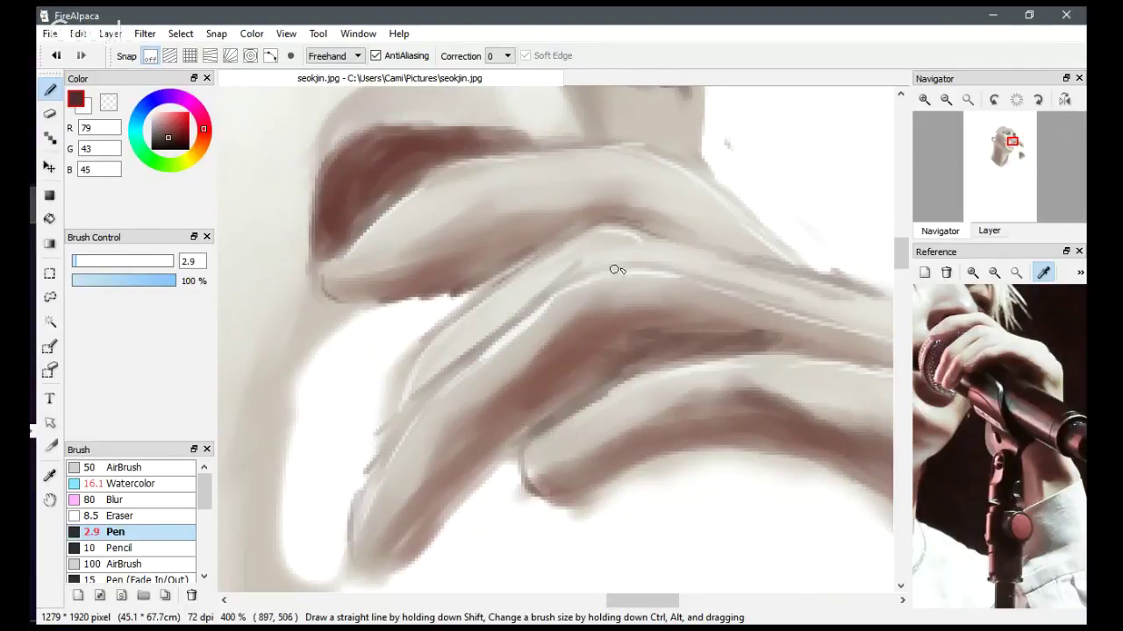
# Try a dark brown mark on the middle finger's tip and a stroke on the blank canvas, and undo both.
pyautogui.moveTo(351, 541); pyautogui.dragTo(364, 540)
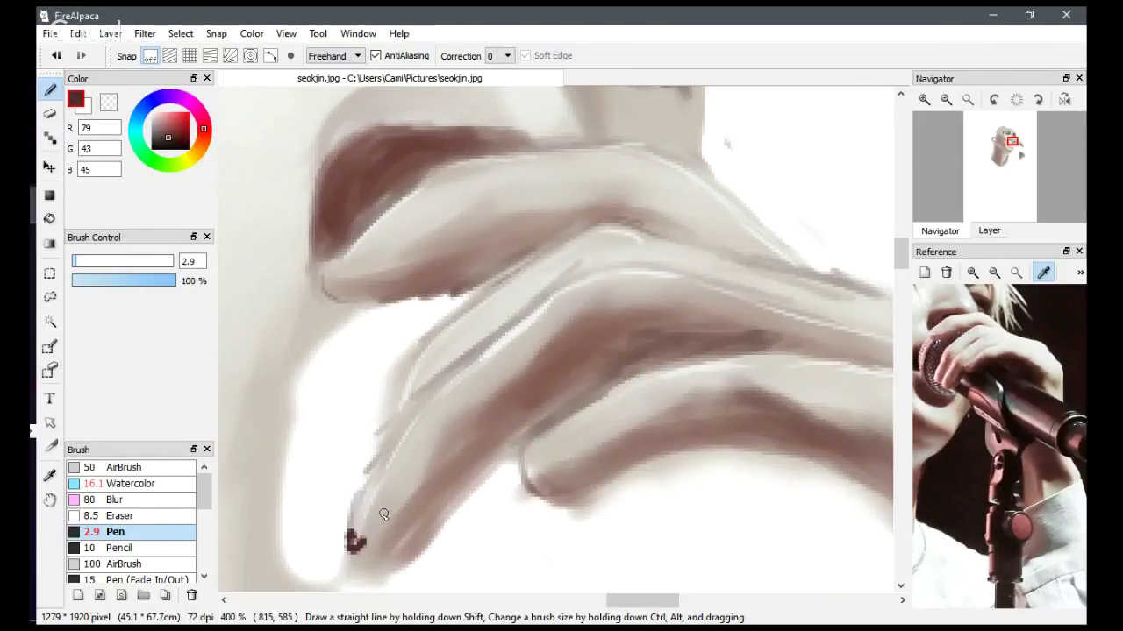
pyautogui.hotkey('ctrl', 'z')
pyautogui.moveTo(795, 121); pyautogui.dragTo(779, 190)
pyautogui.hotkey('ctrl', 'z')
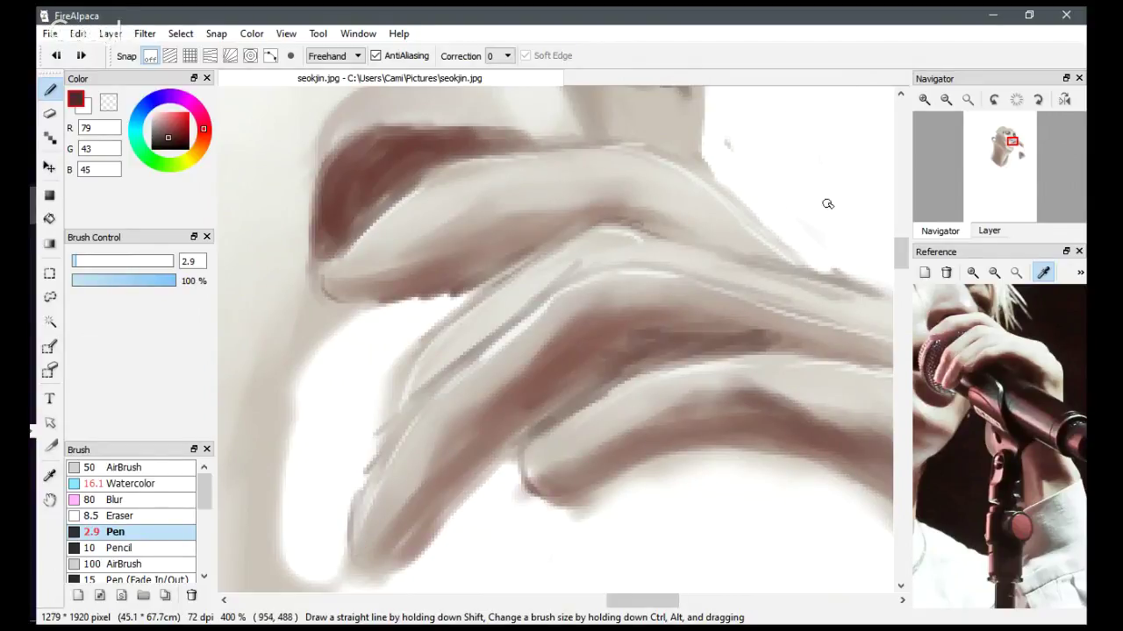
# Outline the fingernails on the three visible fingertips with thin dark brown Pen strokes.
pyautogui.moveTo(348, 531); pyautogui.dragTo(356, 530)
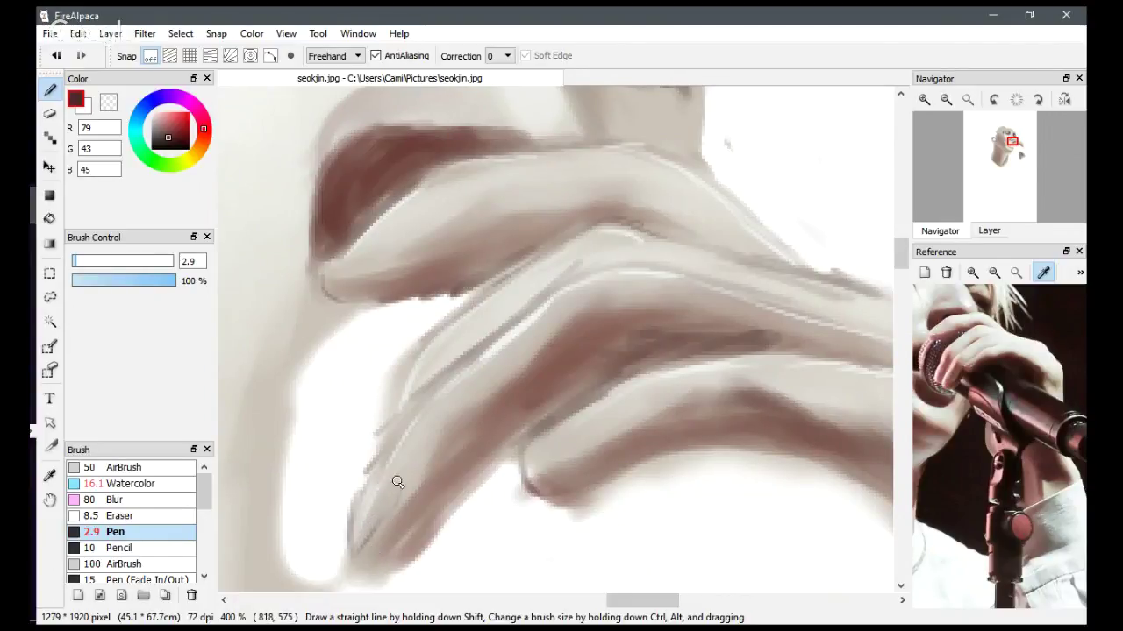
pyautogui.moveTo(376, 480); pyautogui.dragTo(398, 507)
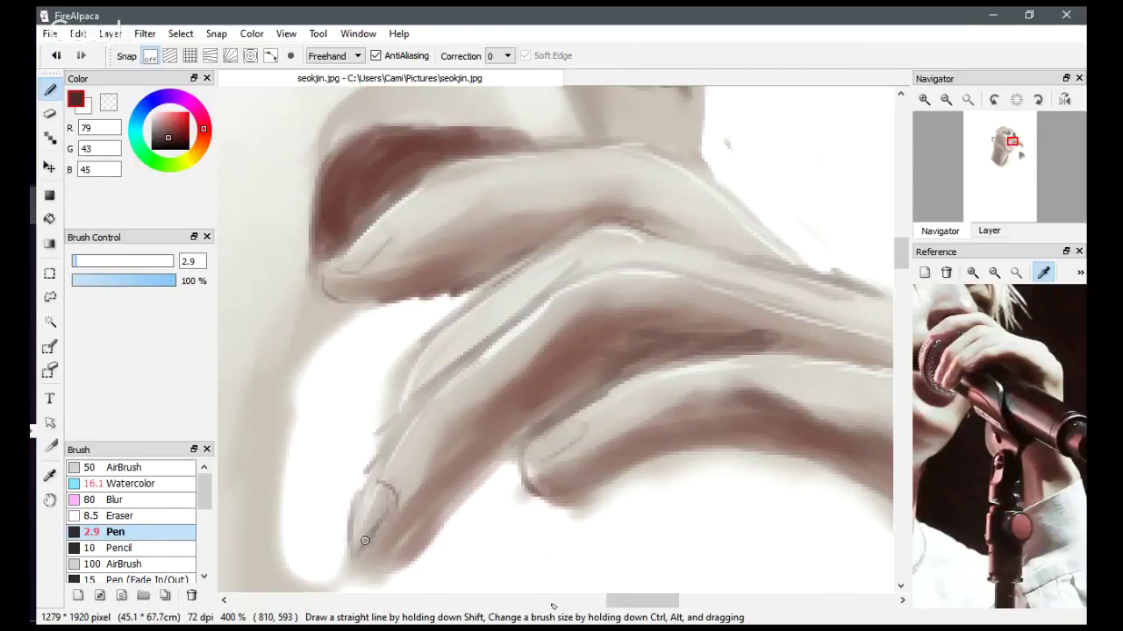
# Add a new layer directly above the skin painting on Layer4 and make the Layer3 line sketch visible.
pyautogui.click(967, 101)
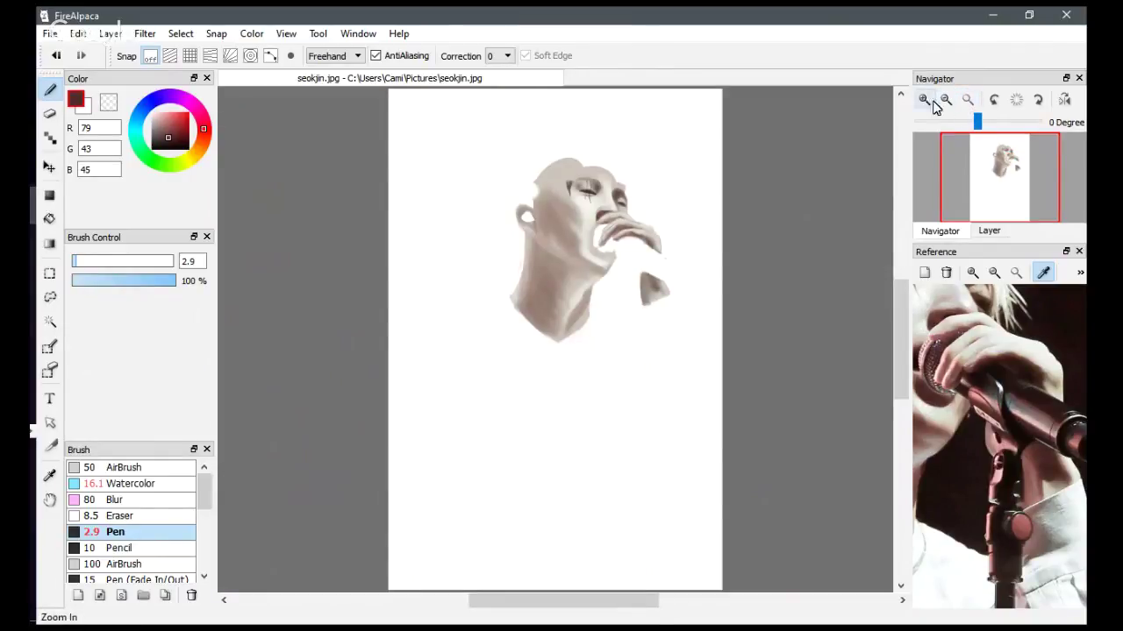
pyautogui.click(928, 99)
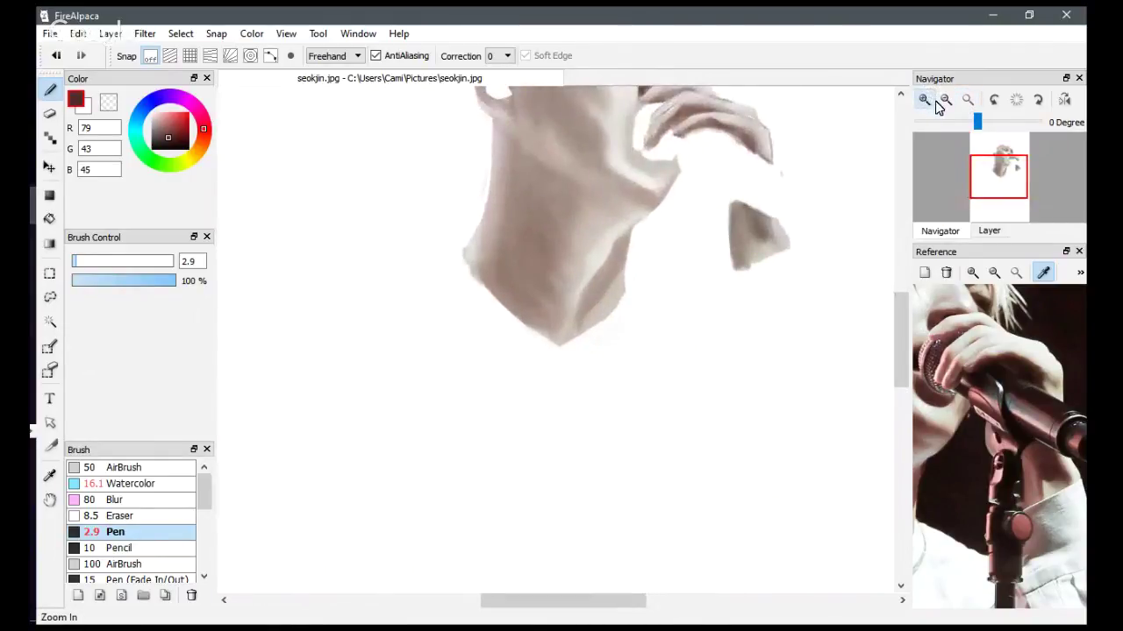
pyautogui.click(925, 100)
pyautogui.click(924, 100)
pyautogui.moveTo(1006, 177); pyautogui.dragTo(1003, 141)
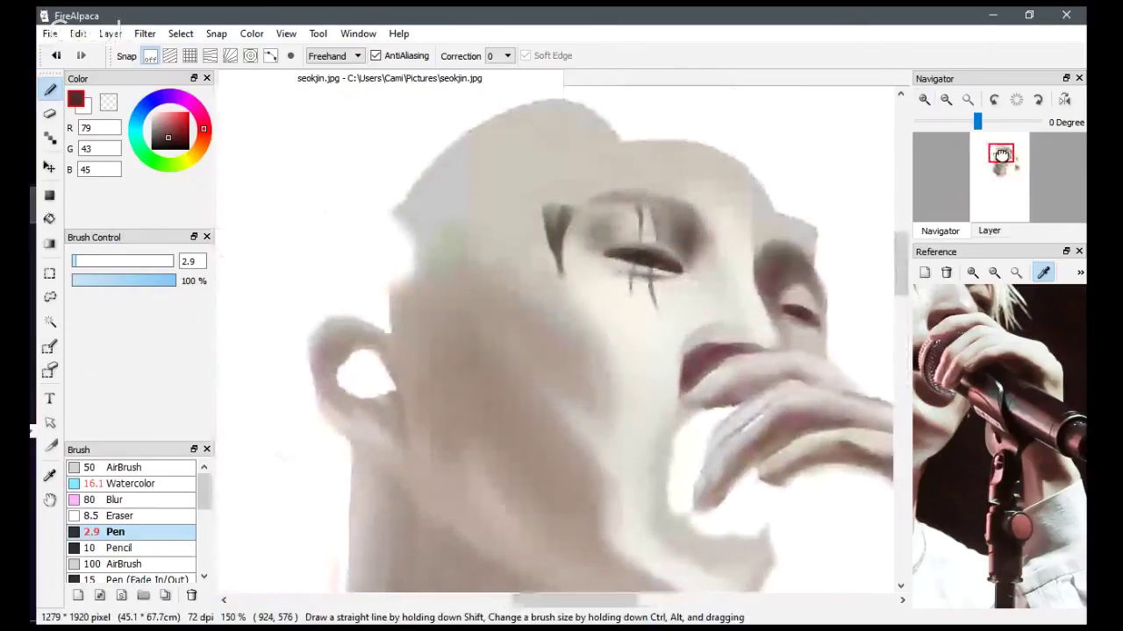
pyautogui.click(987, 231)
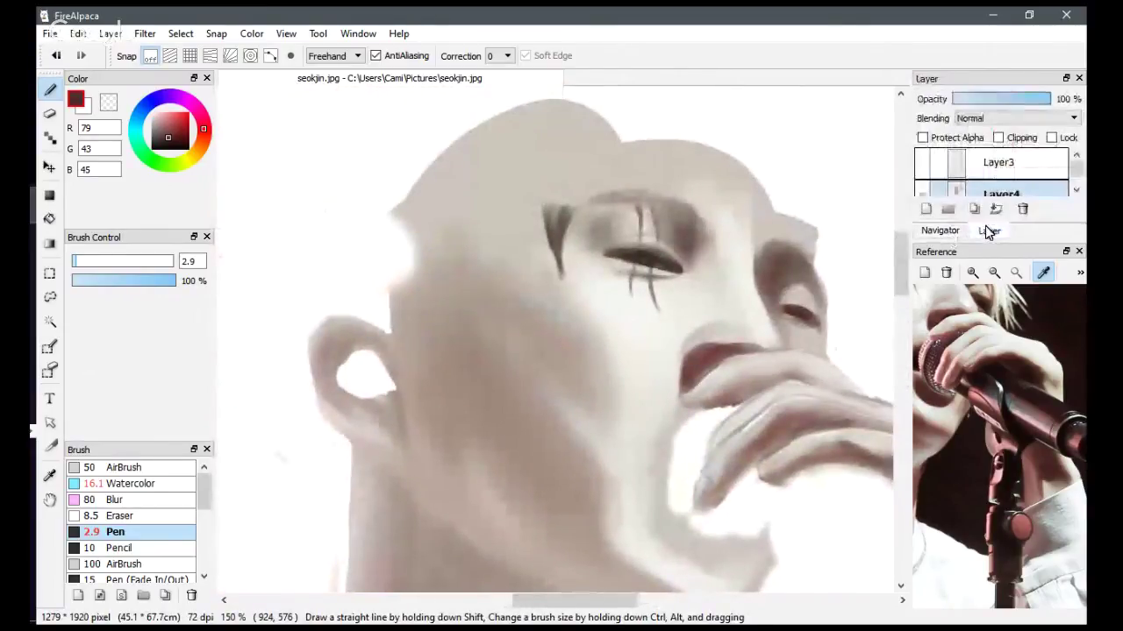
pyautogui.click(926, 209)
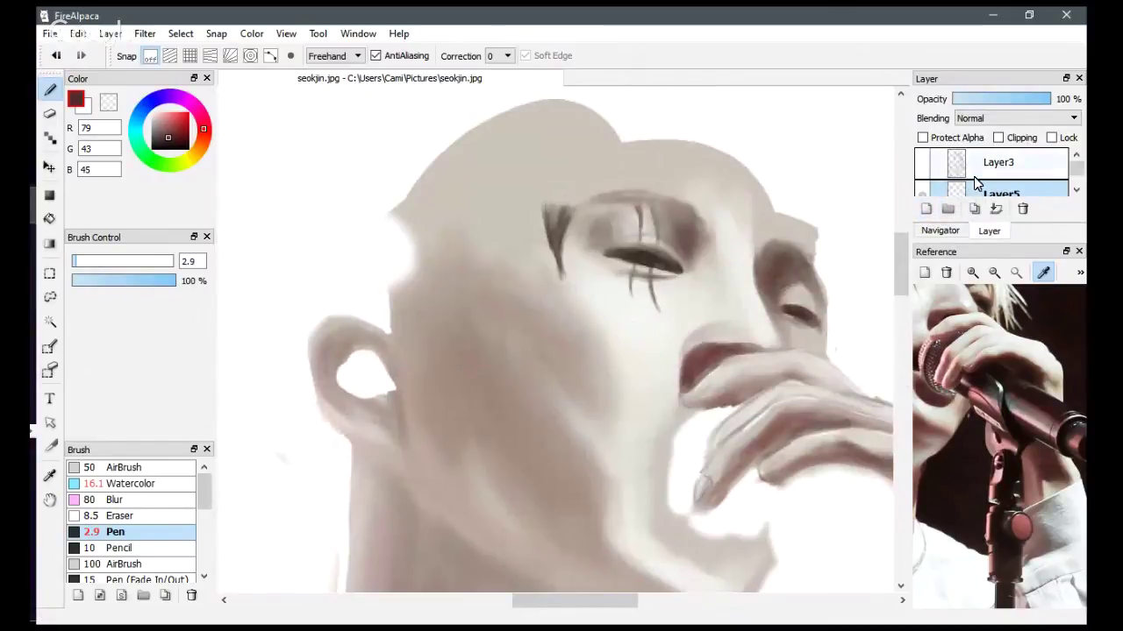
pyautogui.click(922, 163)
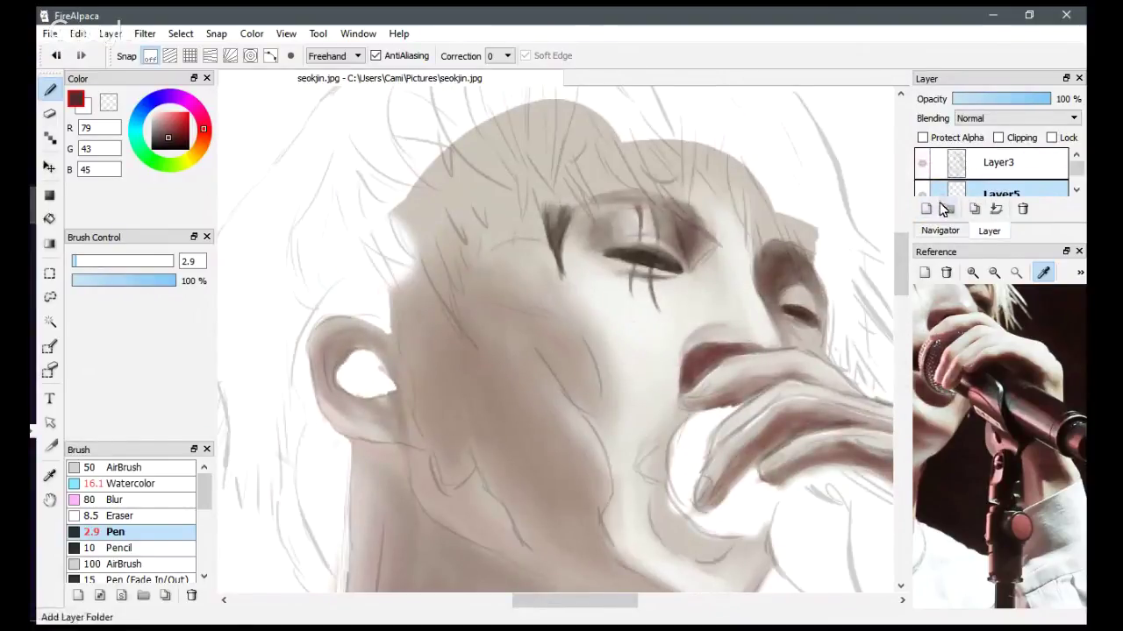
# Frame the whole head at 100% zoom, turn off the reference eyedropper and bring the singer's hair and face into view in the photo.
pyautogui.click(939, 230)
pyautogui.click(970, 167)
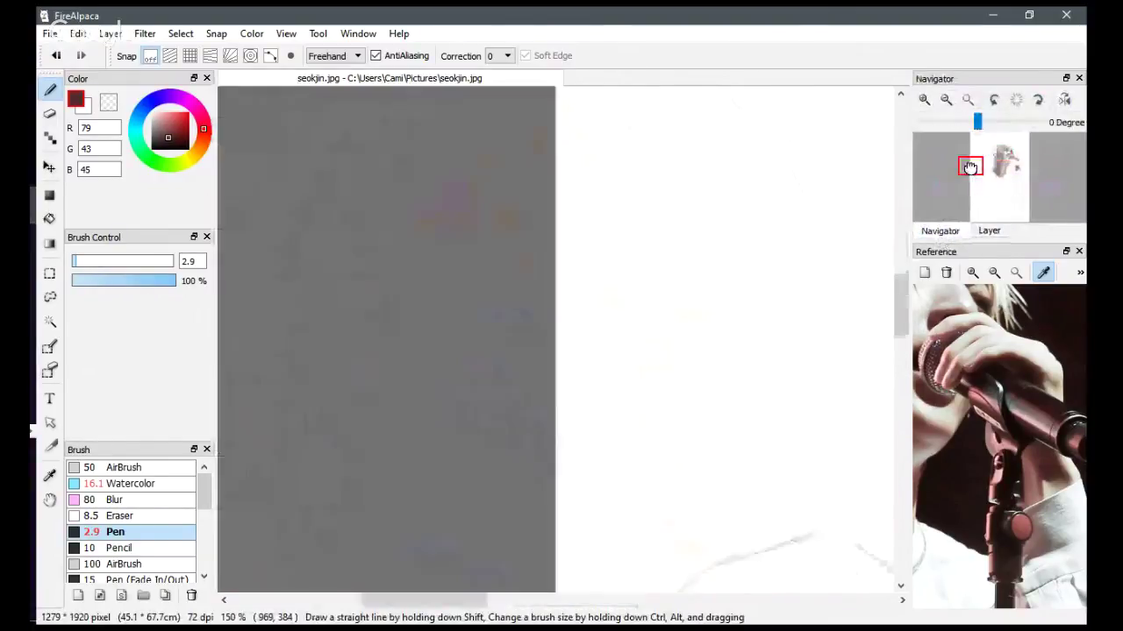
pyautogui.moveTo(970, 167); pyautogui.dragTo(1002, 153)
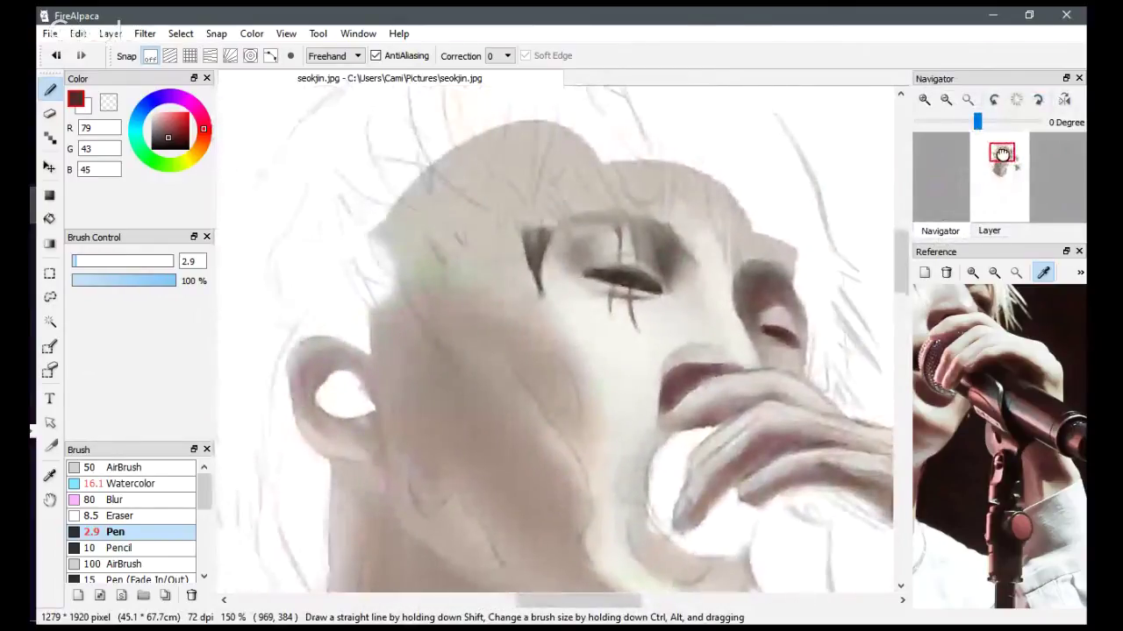
pyautogui.click(945, 99)
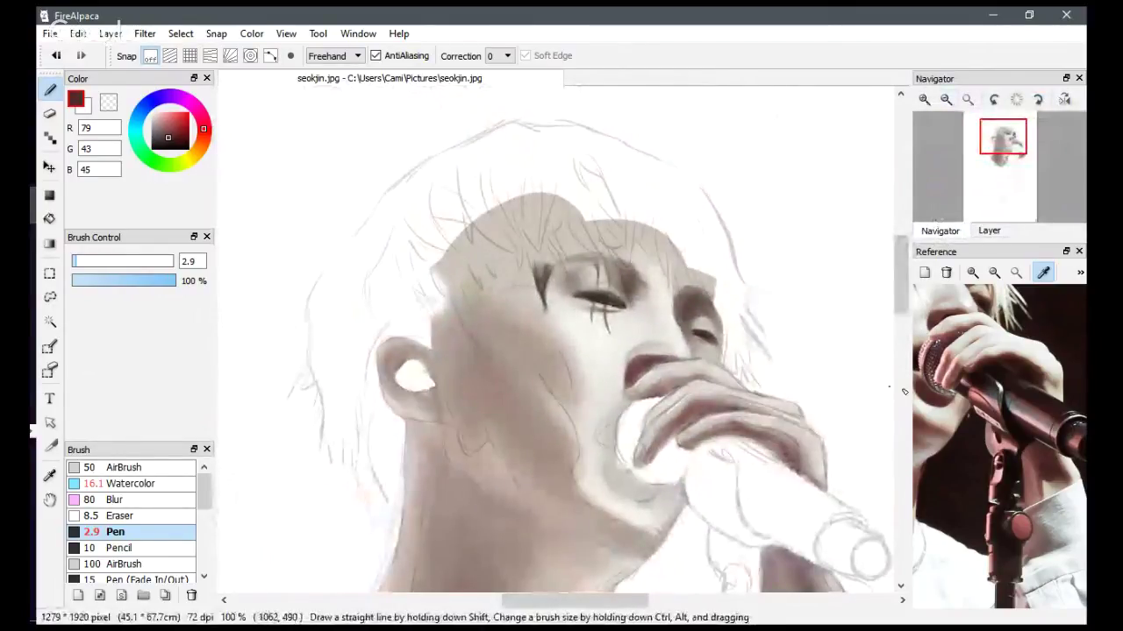
pyautogui.click(1043, 272)
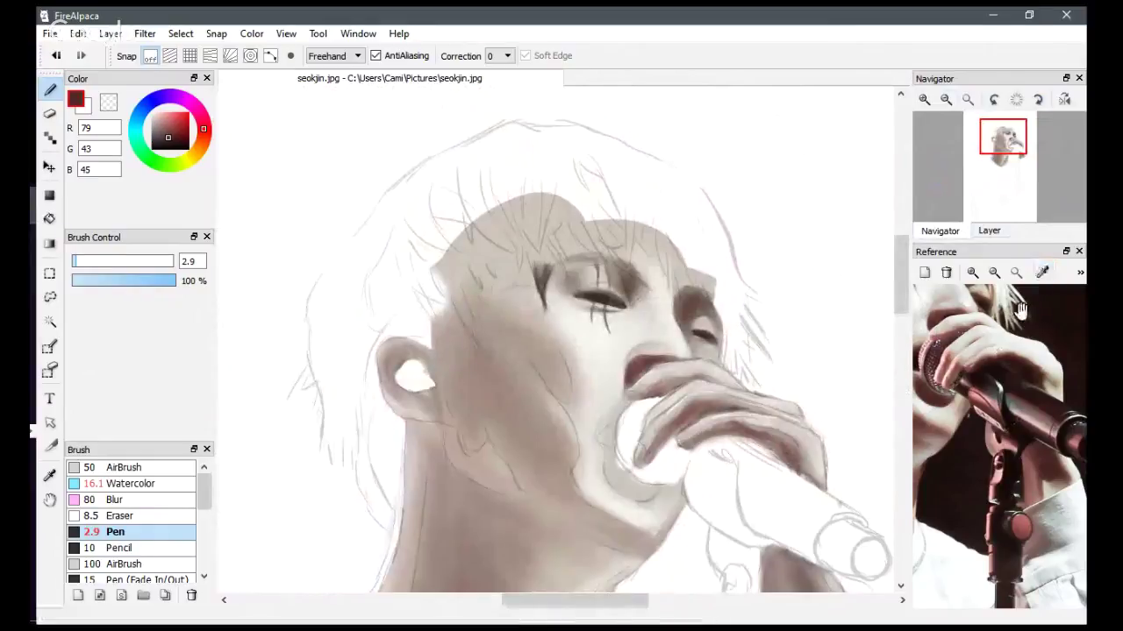
pyautogui.moveTo(1021, 311); pyautogui.dragTo(1041, 416)
pyautogui.moveTo(991, 371); pyautogui.dragTo(1012, 411)
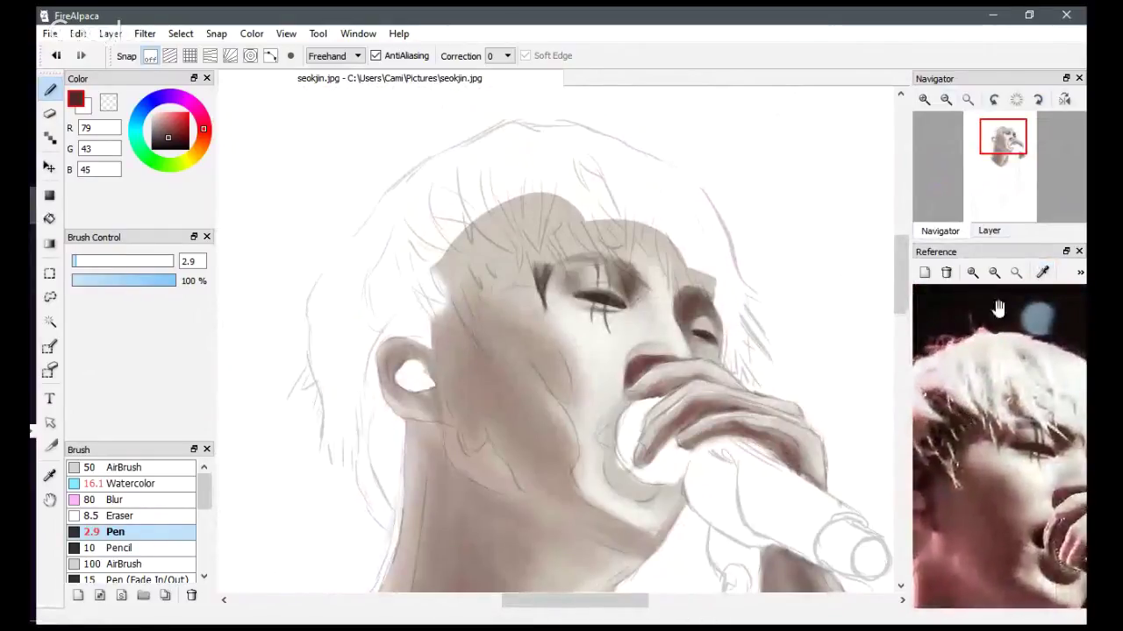
pyautogui.click(995, 272)
pyautogui.scroll(-3, 1009, 338)
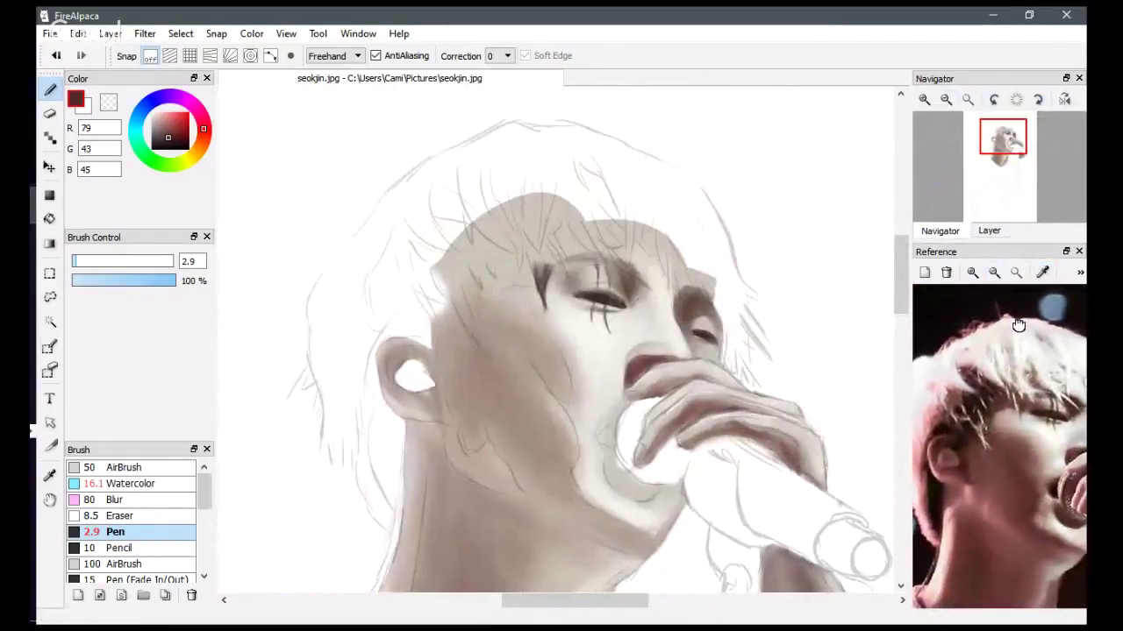
pyautogui.moveTo(1017, 326); pyautogui.dragTo(963, 312)
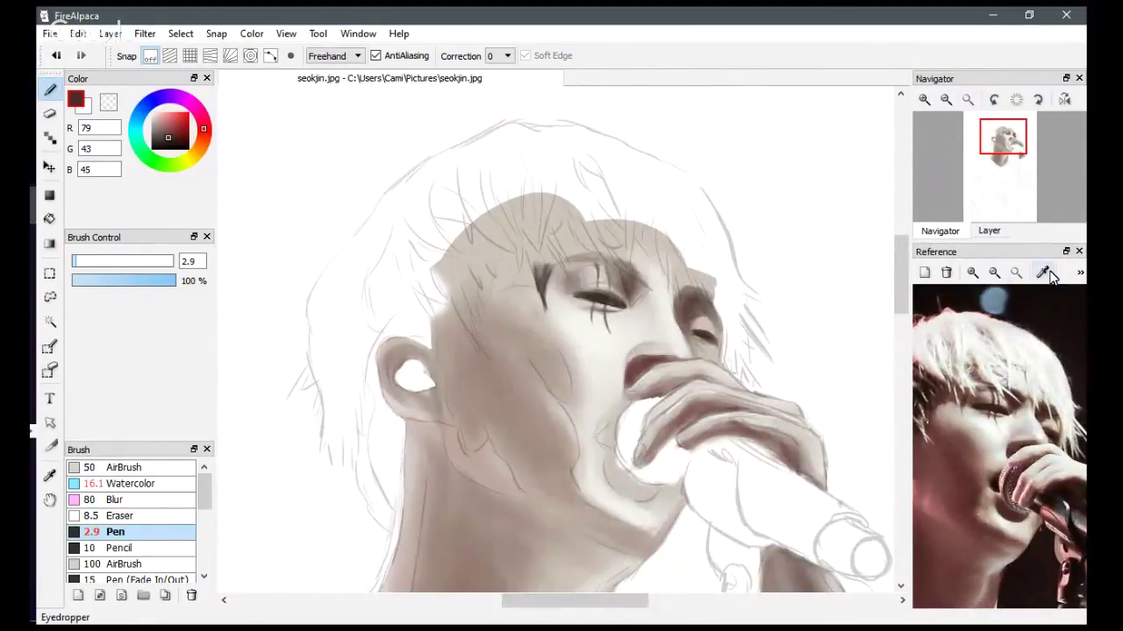
# Sample light grey (233, 235, 232) from the reference hair and paint the central fringe strands over the forehead with the 16 px Watercolor brush.
pyautogui.click(1015, 327)
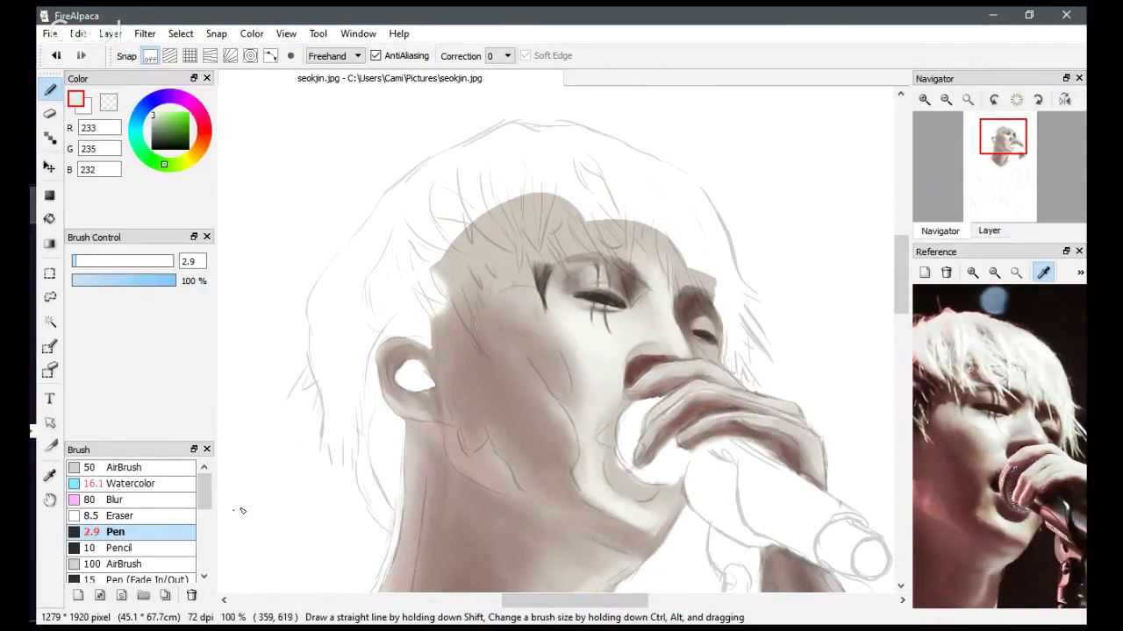
pyautogui.click(176, 483)
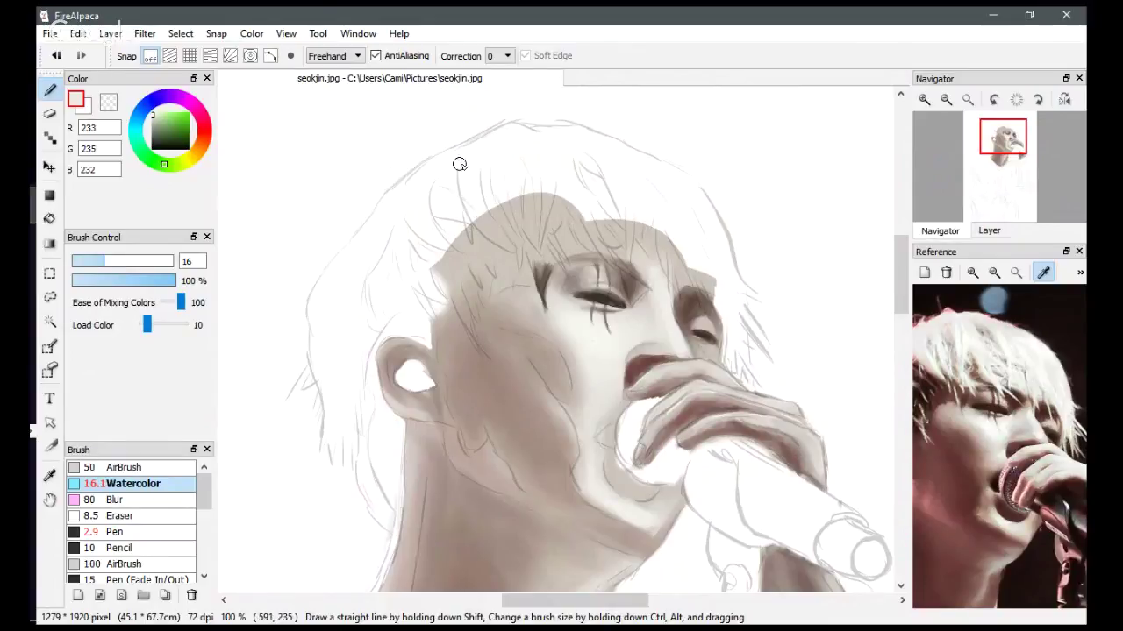
pyautogui.moveTo(460, 164)
pyautogui.mouseDown()
pyautogui.moveTo(532, 258)
pyautogui.moveTo(468, 180)
pyautogui.moveTo(495, 230)
pyautogui.moveTo(528, 238)
pyautogui.moveTo(470, 167)
pyautogui.moveTo(509, 231)
pyautogui.mouseUp()
pyautogui.moveTo(485, 182); pyautogui.dragTo(517, 286)
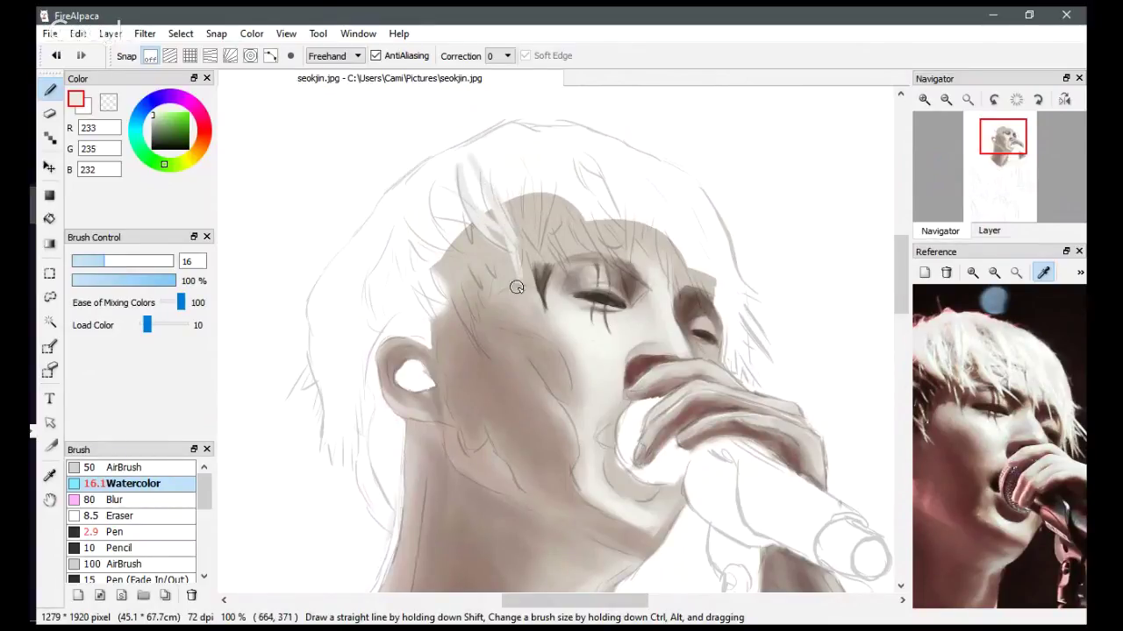
pyautogui.moveTo(497, 147); pyautogui.dragTo(544, 282)
pyautogui.moveTo(504, 199); pyautogui.dragTo(536, 267)
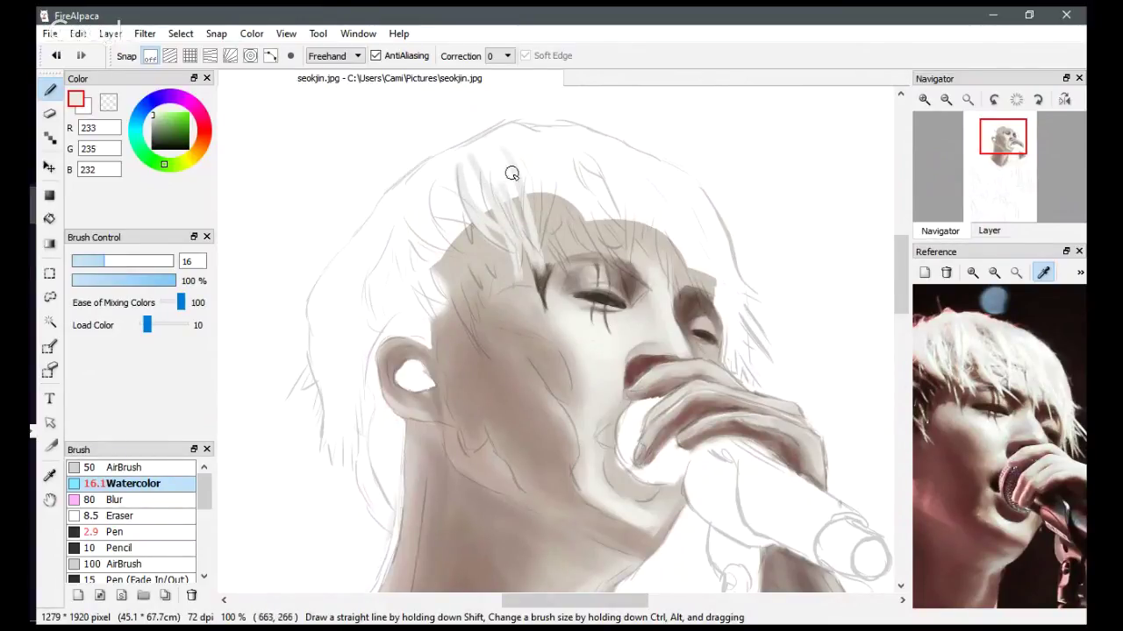
pyautogui.moveTo(512, 173); pyautogui.dragTo(562, 263)
pyautogui.moveTo(543, 145)
pyautogui.mouseDown()
pyautogui.moveTo(546, 218)
pyautogui.moveTo(565, 228)
pyautogui.moveTo(548, 240)
pyautogui.mouseUp()
pyautogui.moveTo(531, 168); pyautogui.dragTo(529, 218)
pyautogui.moveTo(479, 187); pyautogui.dragTo(520, 266)
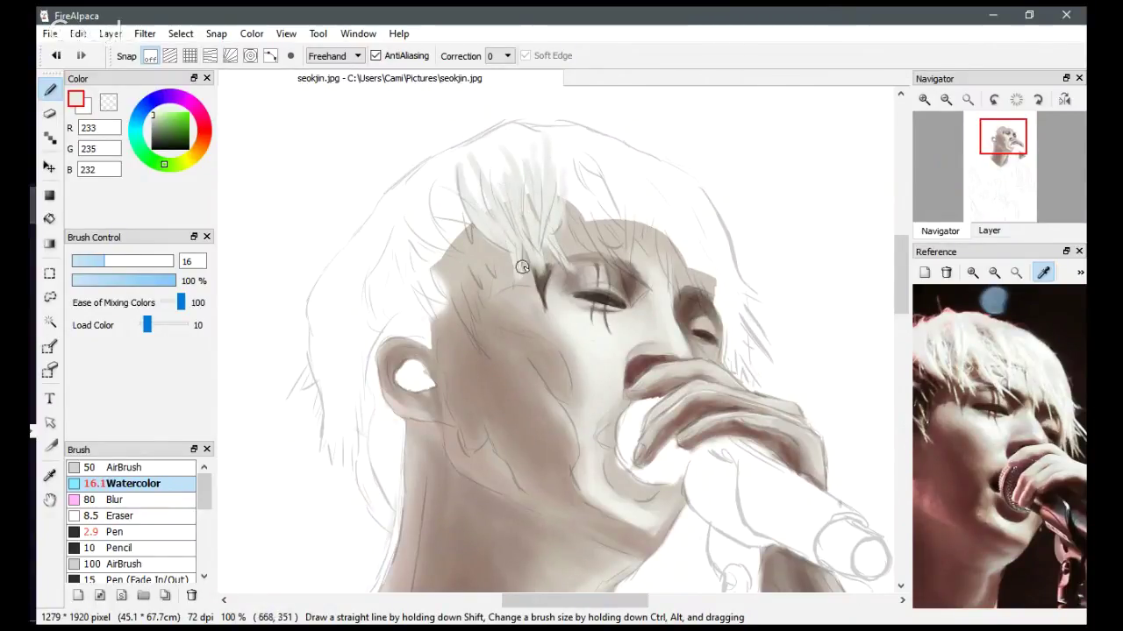
# Paint light grey Watercolor strands over the temple and the side of the forehead above the ear.
pyautogui.moveTo(453, 188); pyautogui.dragTo(484, 279)
pyautogui.moveTo(461, 213); pyautogui.dragTo(495, 273)
pyautogui.moveTo(471, 236); pyautogui.dragTo(486, 307)
pyautogui.moveTo(435, 212); pyautogui.dragTo(465, 306)
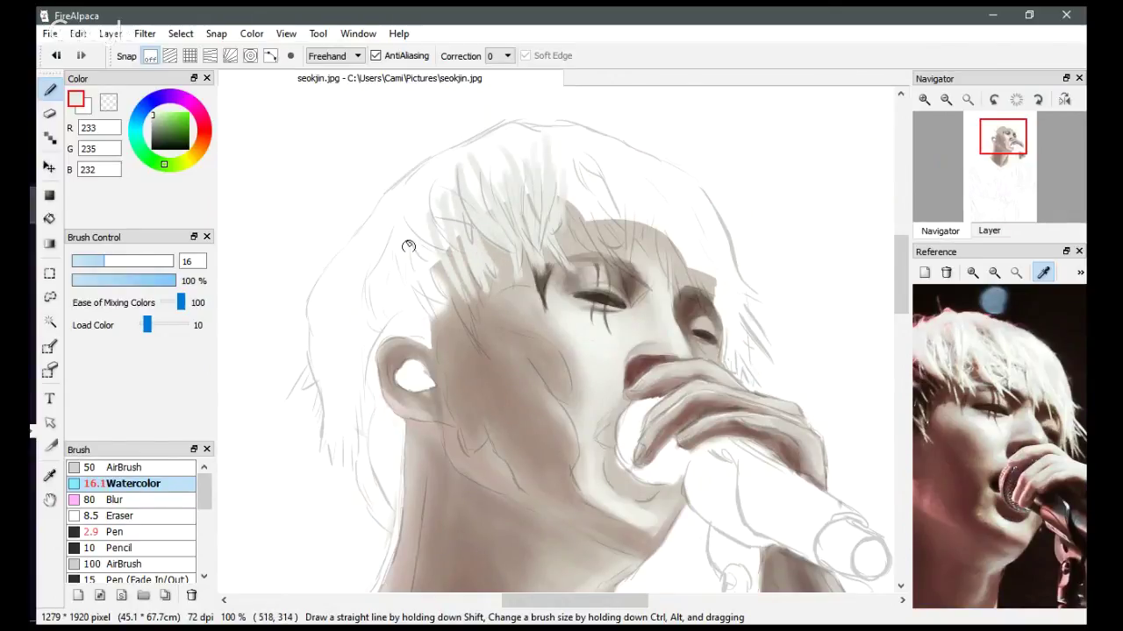
pyautogui.moveTo(412, 242)
pyautogui.mouseDown()
pyautogui.moveTo(443, 282)
pyautogui.moveTo(452, 278)
pyautogui.mouseUp()
pyautogui.moveTo(435, 184); pyautogui.dragTo(444, 261)
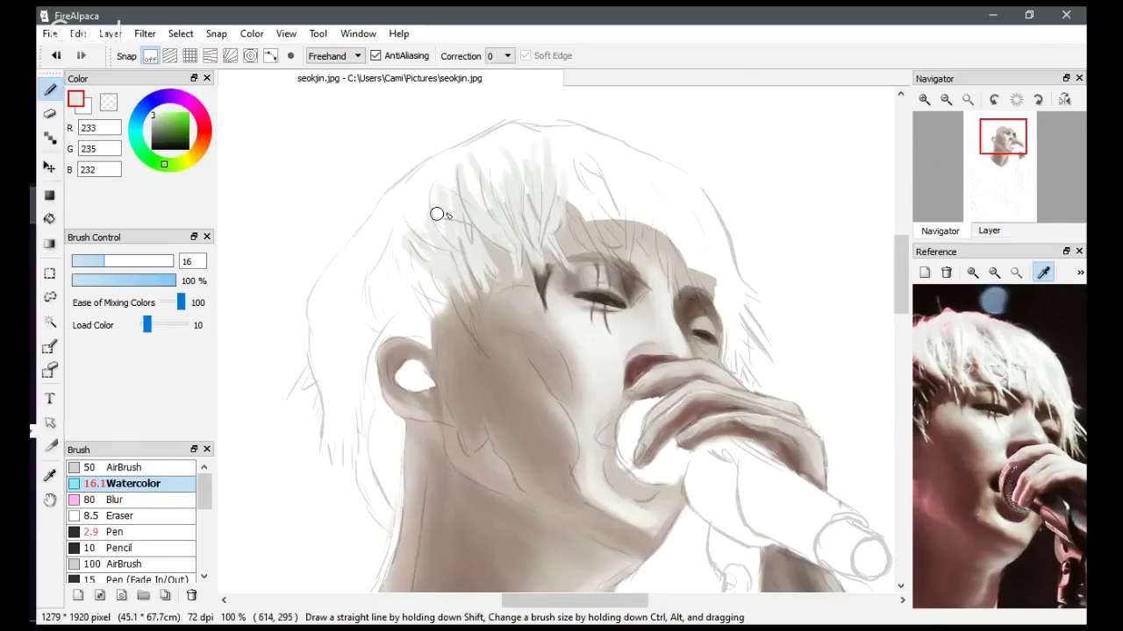
pyautogui.moveTo(439, 213); pyautogui.dragTo(454, 225)
# Extend the light grey fringe across both eyebrows to the far side of the face and along the front edge of the crown.
pyautogui.moveTo(551, 159); pyautogui.dragTo(581, 218)
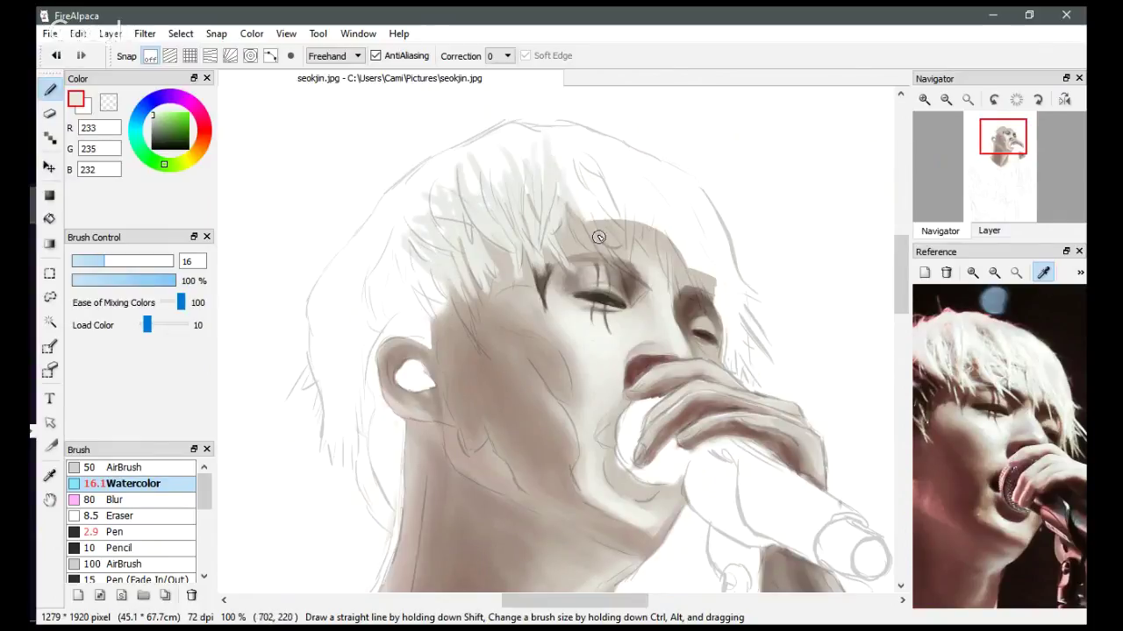
pyautogui.moveTo(536, 252)
pyautogui.mouseDown()
pyautogui.moveTo(538, 279)
pyautogui.moveTo(550, 255)
pyautogui.mouseUp()
pyautogui.moveTo(574, 205)
pyautogui.mouseDown()
pyautogui.moveTo(596, 299)
pyautogui.moveTo(588, 230)
pyautogui.moveTo(603, 242)
pyautogui.moveTo(582, 206)
pyautogui.moveTo(632, 262)
pyautogui.moveTo(574, 189)
pyautogui.moveTo(635, 215)
pyautogui.moveTo(619, 209)
pyautogui.moveTo(620, 275)
pyautogui.mouseUp()
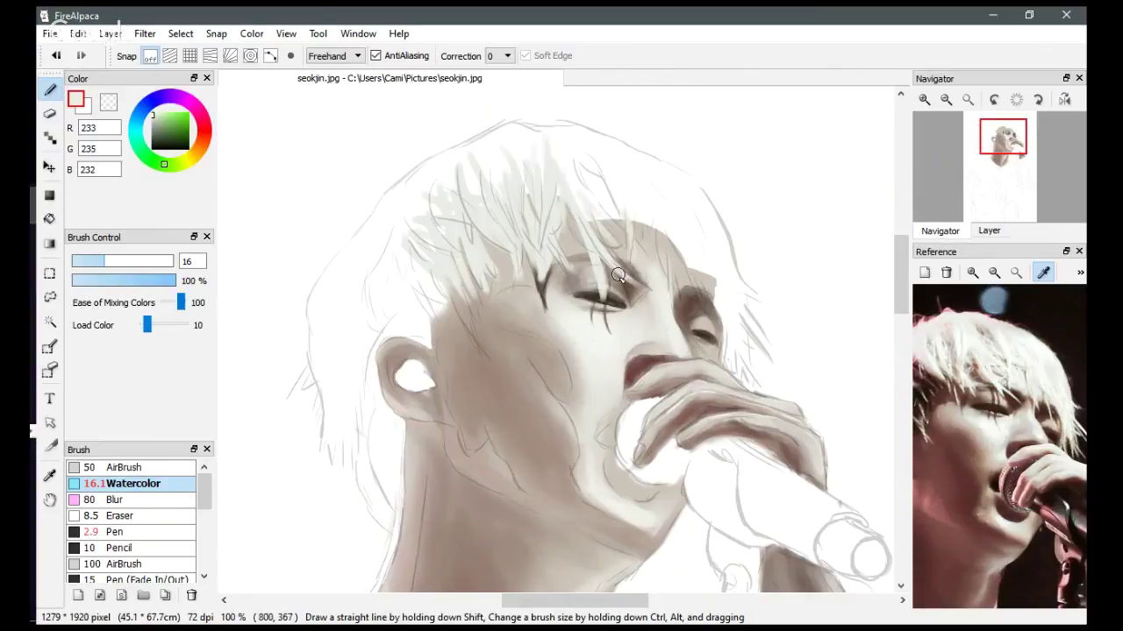
pyautogui.moveTo(637, 225); pyautogui.dragTo(637, 247)
pyautogui.moveTo(638, 194); pyautogui.dragTo(616, 250)
pyautogui.moveTo(588, 165)
pyautogui.mouseDown()
pyautogui.moveTo(647, 246)
pyautogui.moveTo(645, 214)
pyautogui.moveTo(662, 251)
pyautogui.moveTo(653, 223)
pyautogui.moveTo(671, 289)
pyautogui.moveTo(684, 222)
pyautogui.moveTo(710, 323)
pyautogui.moveTo(691, 266)
pyautogui.moveTo(703, 253)
pyautogui.moveTo(728, 369)
pyautogui.moveTo(740, 374)
pyautogui.moveTo(739, 363)
pyautogui.moveTo(758, 354)
pyautogui.moveTo(711, 295)
pyautogui.moveTo(756, 327)
pyautogui.moveTo(772, 362)
pyautogui.moveTo(708, 256)
pyautogui.moveTo(740, 289)
pyautogui.moveTo(714, 259)
pyautogui.moveTo(732, 273)
pyautogui.moveTo(708, 211)
pyautogui.moveTo(728, 249)
pyautogui.mouseUp()
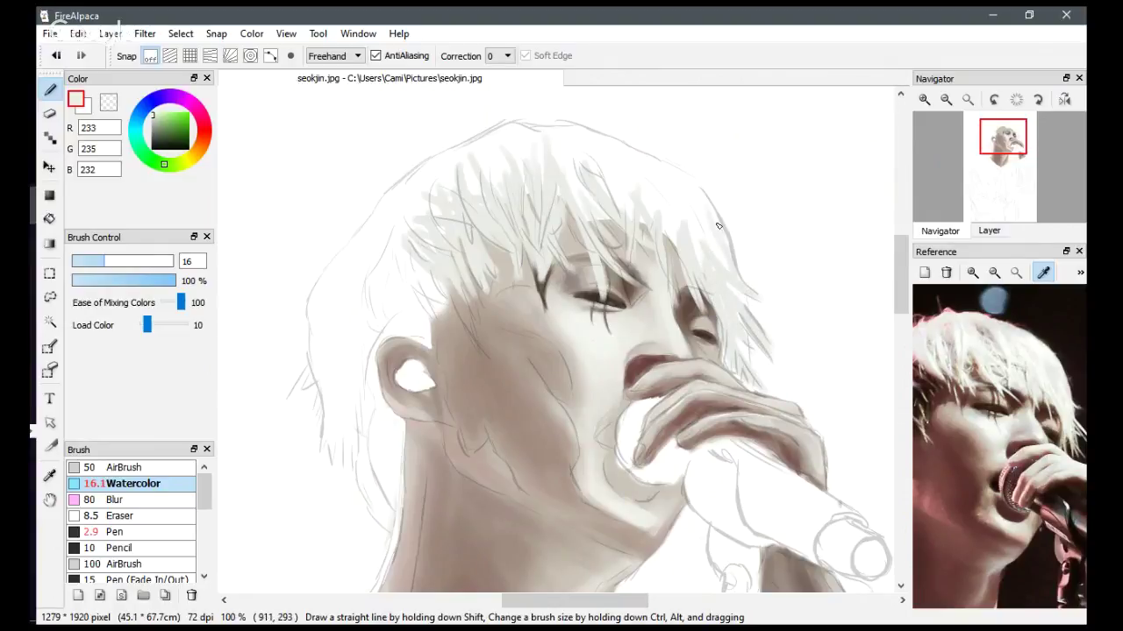
pyautogui.moveTo(561, 128)
pyautogui.mouseDown()
pyautogui.moveTo(666, 161)
pyautogui.moveTo(655, 154)
pyautogui.mouseUp()
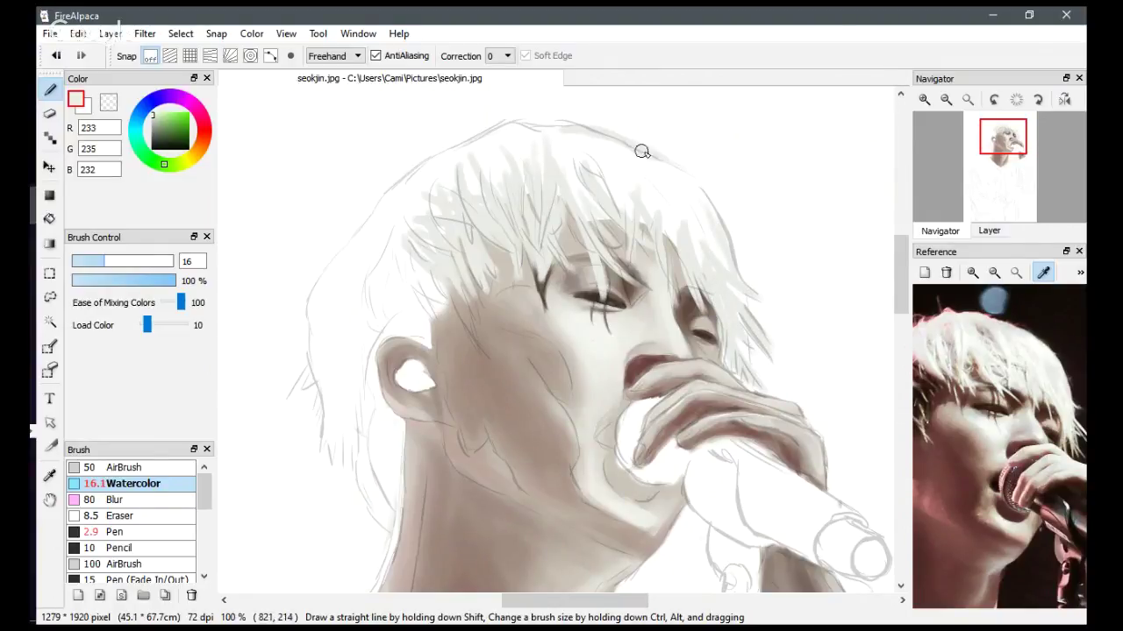
# Sample off-white (251, 253, 248) from the photo's hair and paint along the front outer edge of the crown.
pyautogui.rightClick(688, 185)
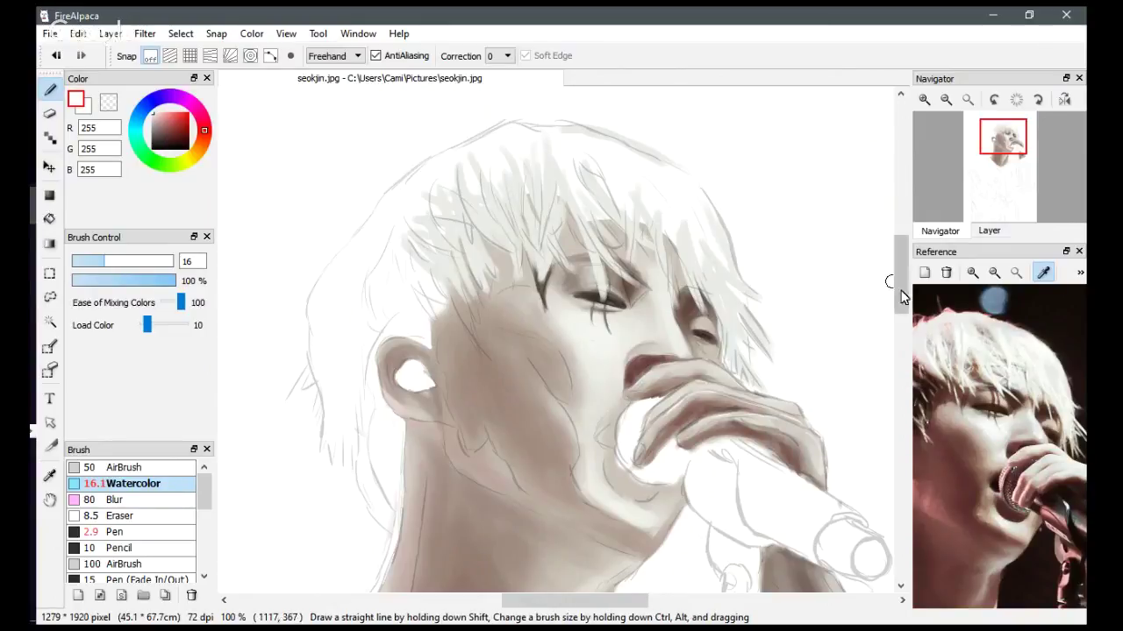
pyautogui.click(1006, 352)
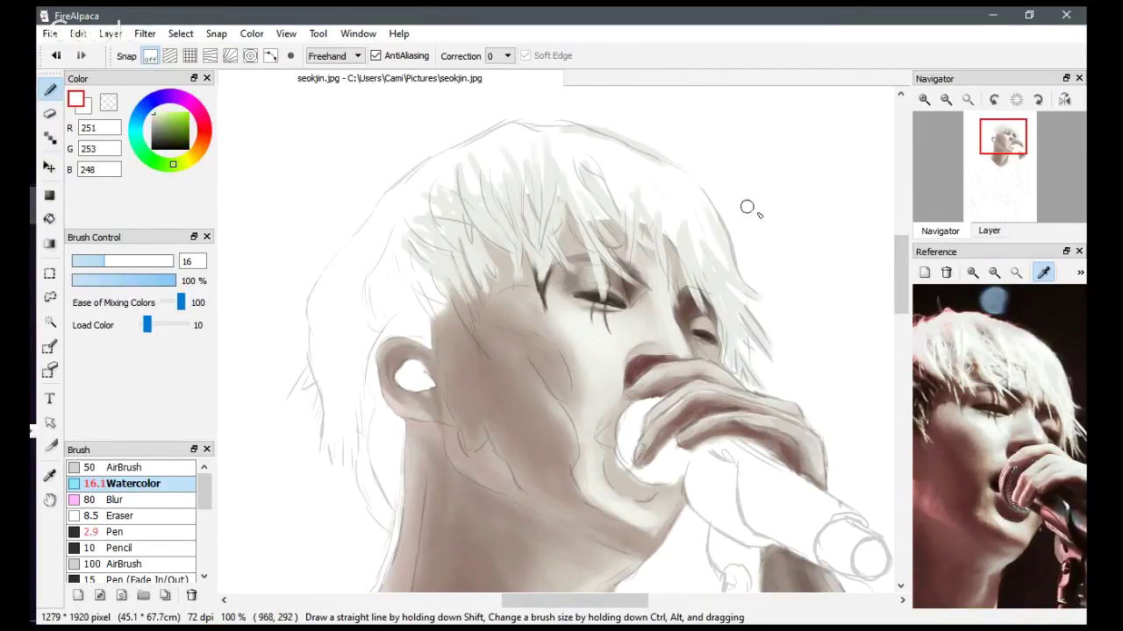
pyautogui.moveTo(609, 142)
pyautogui.mouseDown()
pyautogui.moveTo(681, 203)
pyautogui.moveTo(670, 177)
pyautogui.moveTo(691, 210)
pyautogui.mouseUp()
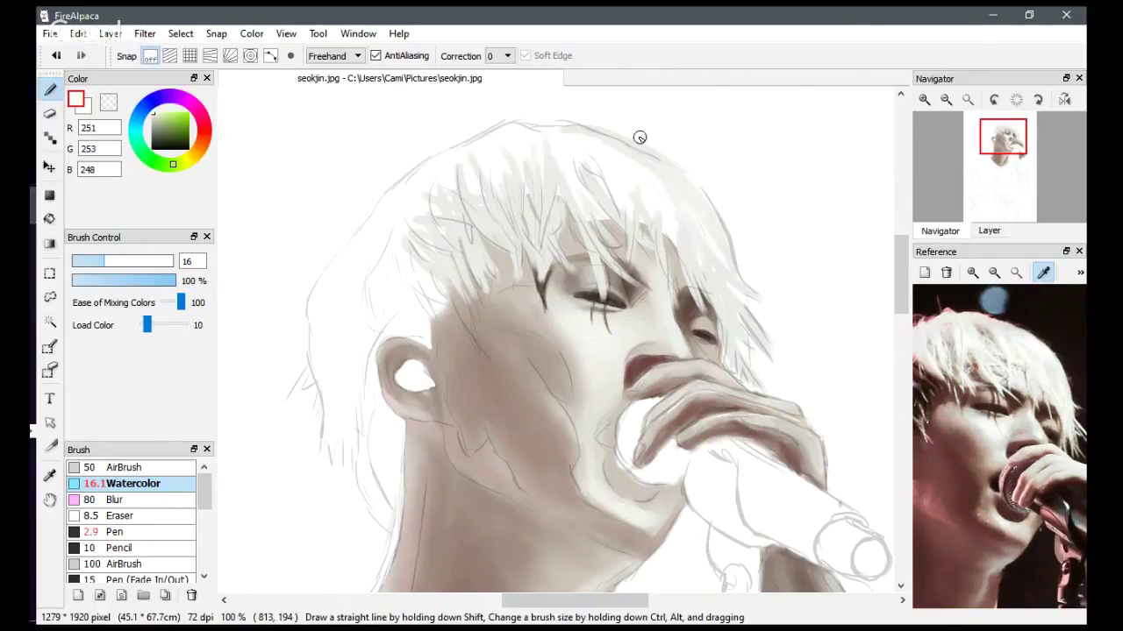
pyautogui.moveTo(640, 138); pyautogui.dragTo(720, 207)
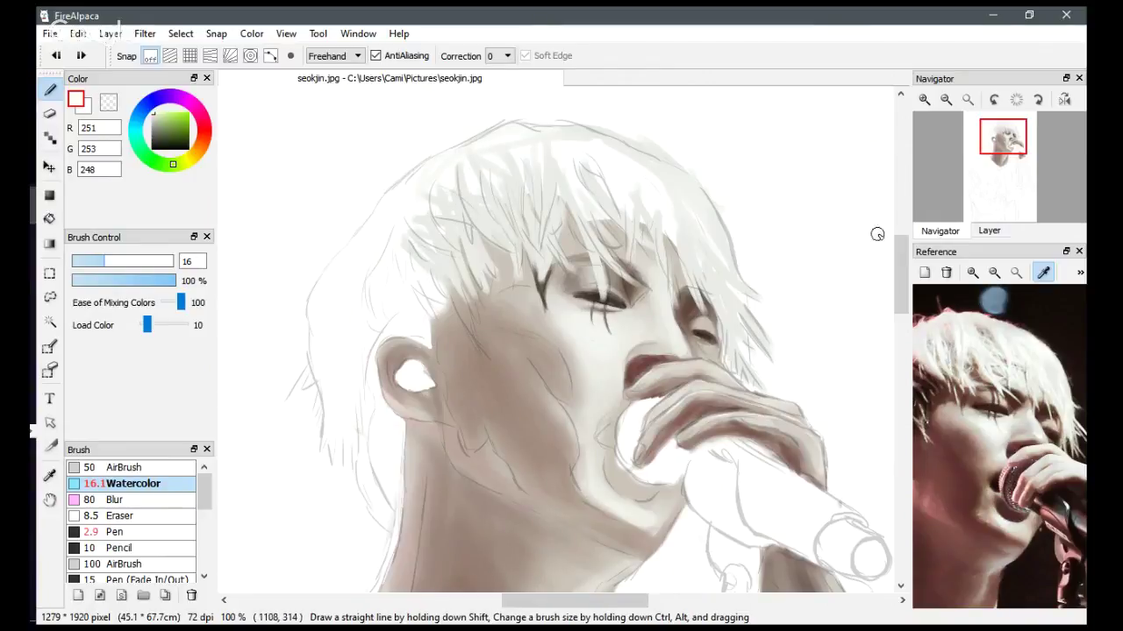
# Sample warm light grey (232, 229, 224) from the photo's hair and paint from the top of the crown down towards the ear.
pyautogui.click(1000, 334)
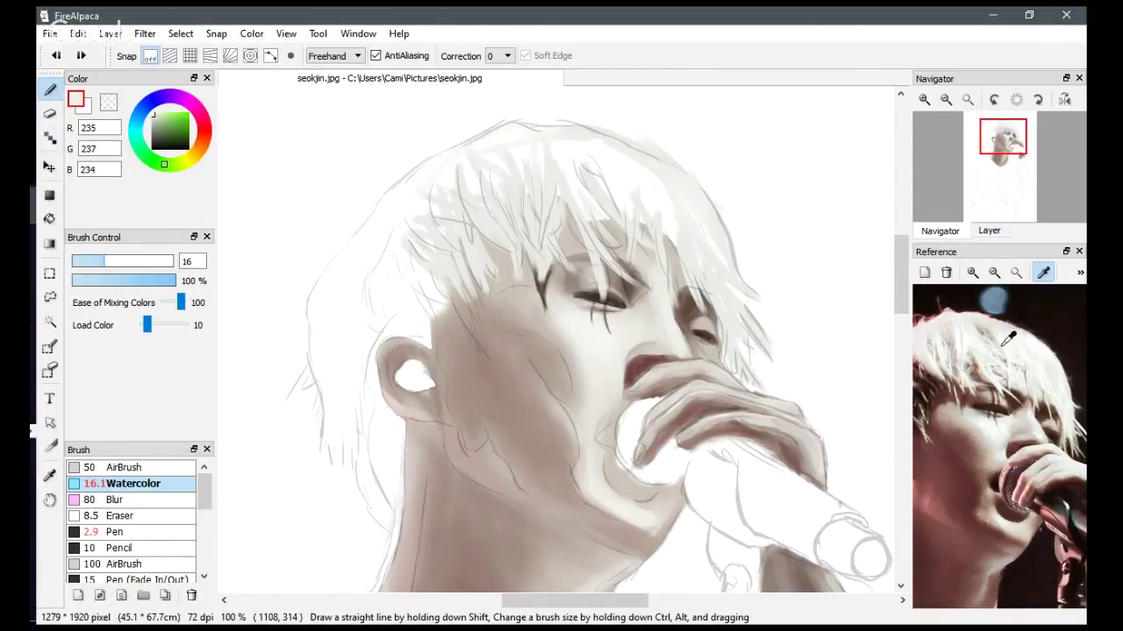
pyautogui.click(991, 320)
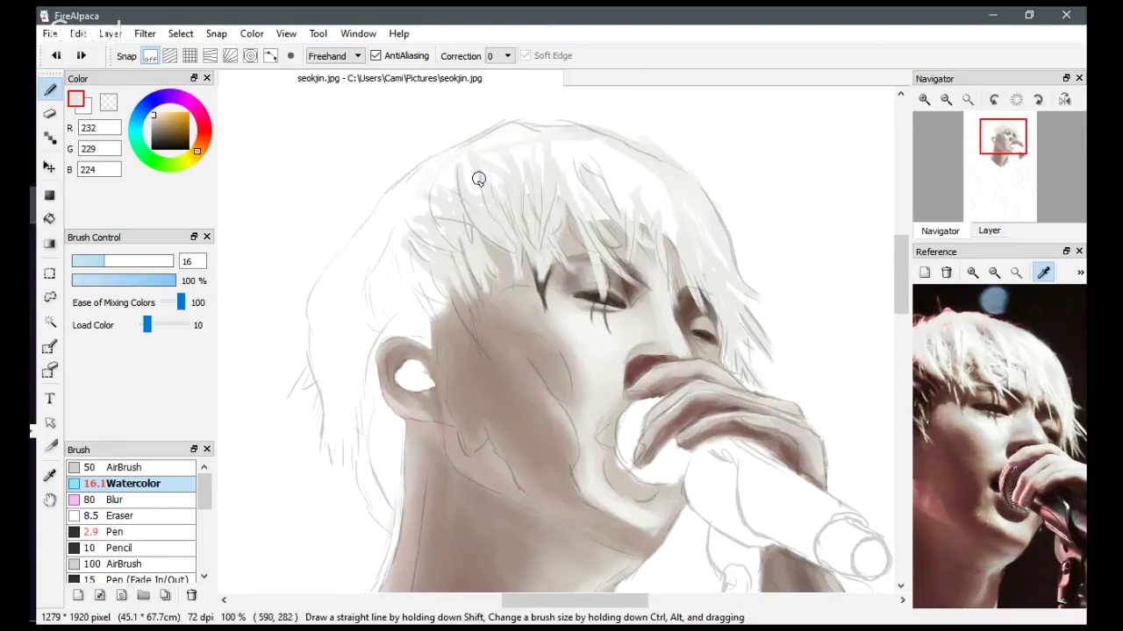
pyautogui.moveTo(468, 156); pyautogui.dragTo(530, 149)
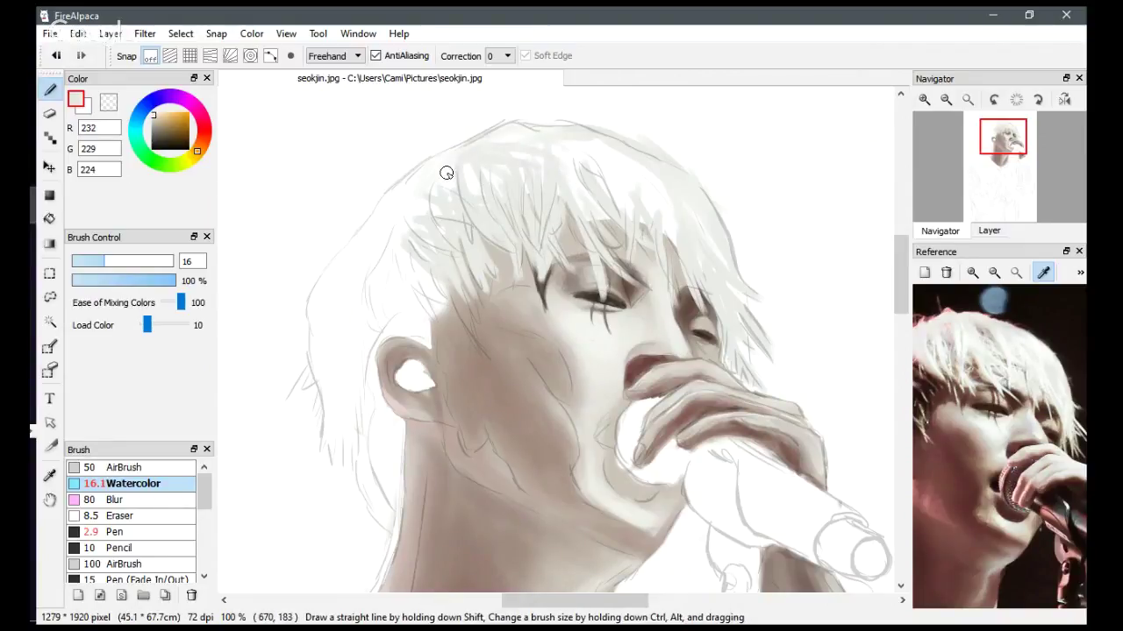
pyautogui.moveTo(457, 147)
pyautogui.mouseDown()
pyautogui.moveTo(393, 203)
pyautogui.moveTo(387, 246)
pyautogui.mouseUp()
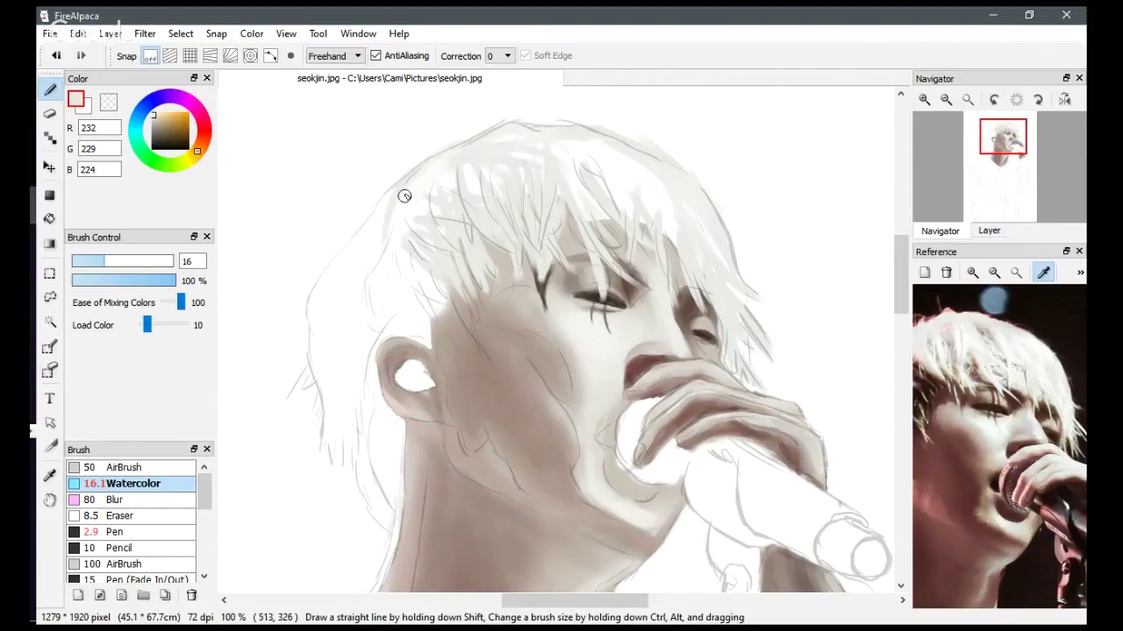
pyautogui.moveTo(403, 196)
pyautogui.mouseDown()
pyautogui.moveTo(386, 282)
pyautogui.moveTo(379, 266)
pyautogui.moveTo(367, 340)
pyautogui.mouseUp()
pyautogui.moveTo(401, 270)
pyautogui.mouseDown()
pyautogui.moveTo(435, 314)
pyautogui.moveTo(407, 326)
pyautogui.mouseUp()
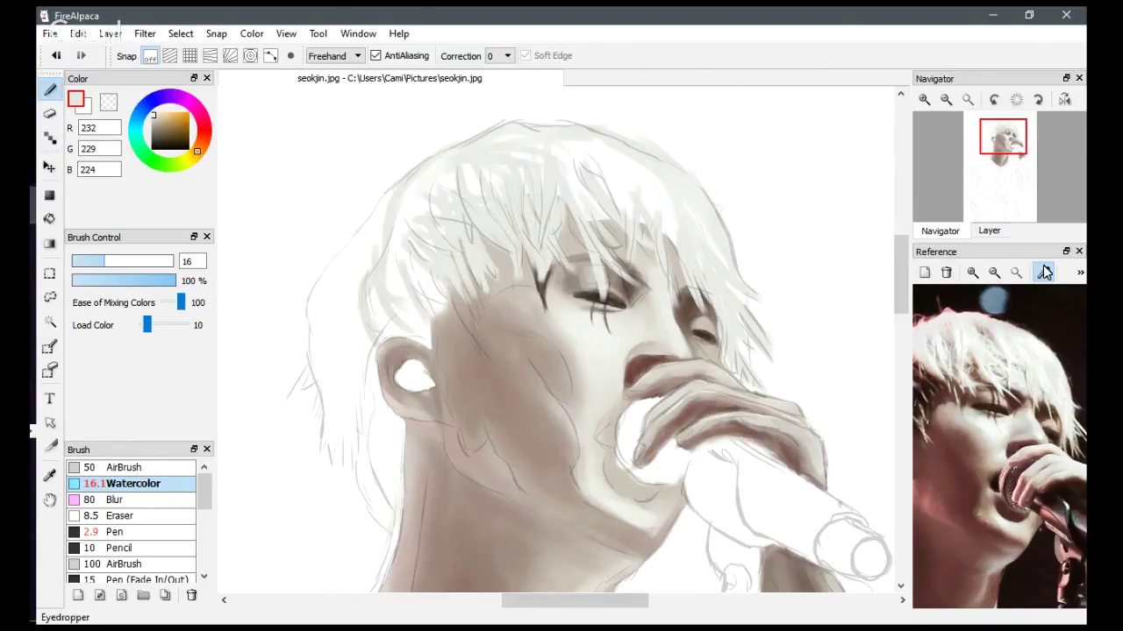
# Bring the back of the head into view in the photo and paint the hair above the ear and down to the nape in warm light grey.
pyautogui.scroll(2, 998, 303)
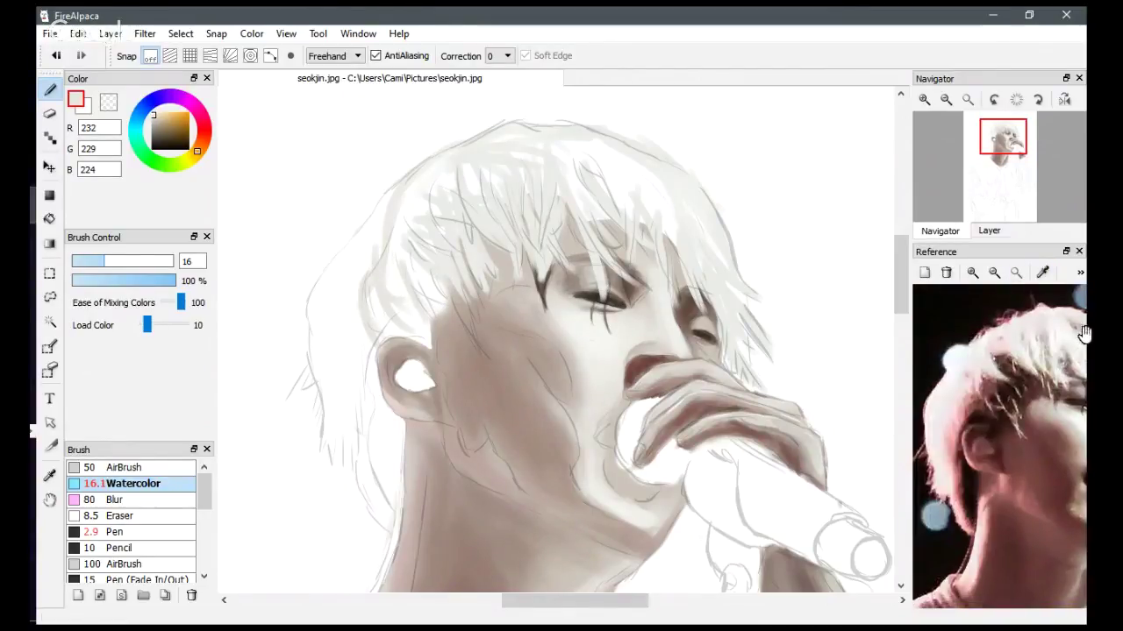
pyautogui.moveTo(385, 263); pyautogui.dragTo(405, 319)
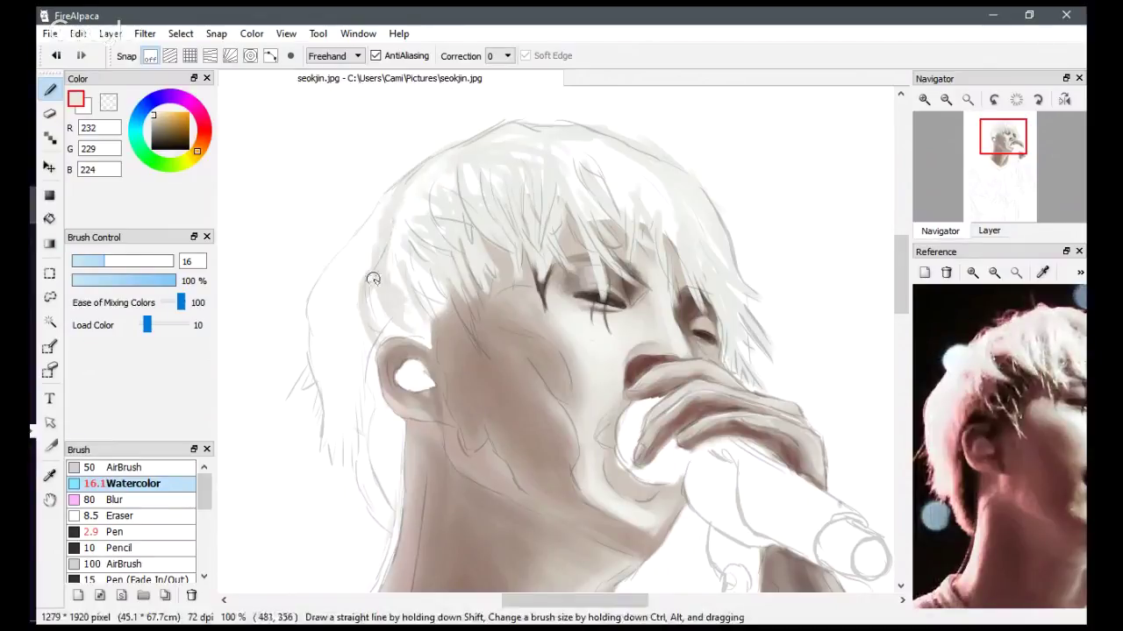
pyautogui.moveTo(412, 280); pyautogui.dragTo(457, 307)
pyautogui.moveTo(372, 257)
pyautogui.mouseDown()
pyautogui.moveTo(359, 260)
pyautogui.moveTo(400, 235)
pyautogui.moveTo(428, 250)
pyautogui.mouseUp()
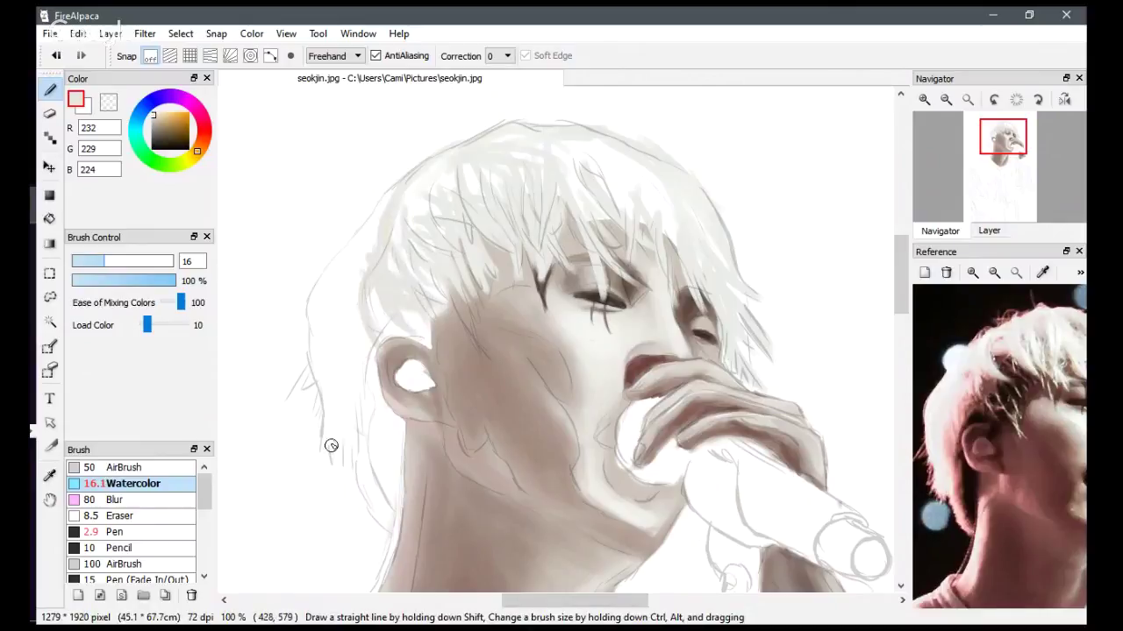
pyautogui.moveTo(330, 446); pyautogui.dragTo(327, 363)
pyautogui.moveTo(334, 460)
pyautogui.mouseDown()
pyautogui.moveTo(344, 386)
pyautogui.moveTo(347, 453)
pyautogui.moveTo(357, 321)
pyautogui.mouseUp()
pyautogui.moveTo(354, 408)
pyautogui.mouseDown()
pyautogui.moveTo(316, 333)
pyautogui.moveTo(292, 409)
pyautogui.moveTo(326, 323)
pyautogui.moveTo(313, 295)
pyautogui.moveTo(306, 317)
pyautogui.moveTo(408, 175)
pyautogui.moveTo(343, 333)
pyautogui.moveTo(371, 231)
pyautogui.moveTo(366, 321)
pyautogui.moveTo(346, 300)
pyautogui.moveTo(342, 394)
pyautogui.moveTo(343, 255)
pyautogui.moveTo(327, 390)
pyautogui.moveTo(322, 288)
pyautogui.moveTo(374, 235)
pyautogui.moveTo(378, 406)
pyautogui.mouseUp()
pyautogui.moveTo(358, 351)
pyautogui.mouseDown()
pyautogui.moveTo(384, 408)
pyautogui.moveTo(360, 456)
pyautogui.moveTo(383, 526)
pyautogui.mouseUp()
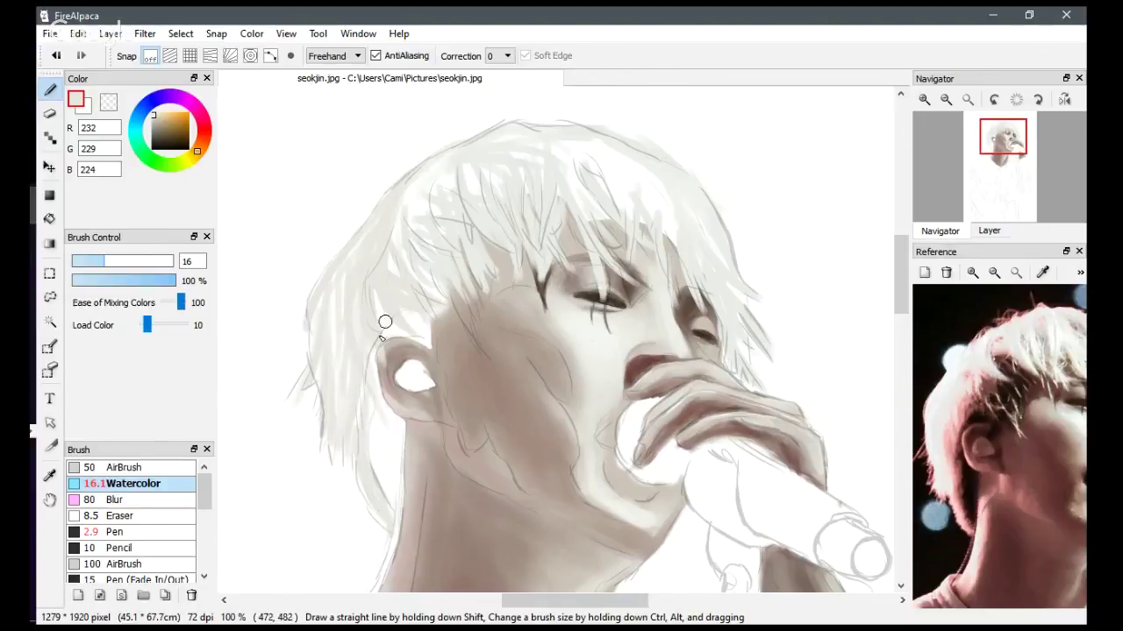
# Fill the remaining white gaps across the hair with warm light grey and add sideburn strands in front of the ear.
pyautogui.moveTo(431, 228); pyautogui.dragTo(409, 316)
pyautogui.moveTo(413, 207); pyautogui.dragTo(439, 296)
pyautogui.moveTo(423, 214)
pyautogui.mouseDown()
pyautogui.moveTo(416, 181)
pyautogui.moveTo(417, 194)
pyautogui.moveTo(464, 175)
pyautogui.moveTo(422, 179)
pyautogui.moveTo(433, 254)
pyautogui.moveTo(409, 210)
pyautogui.moveTo(400, 270)
pyautogui.moveTo(333, 303)
pyautogui.moveTo(348, 383)
pyautogui.moveTo(401, 242)
pyautogui.moveTo(519, 140)
pyautogui.moveTo(553, 147)
pyautogui.mouseUp()
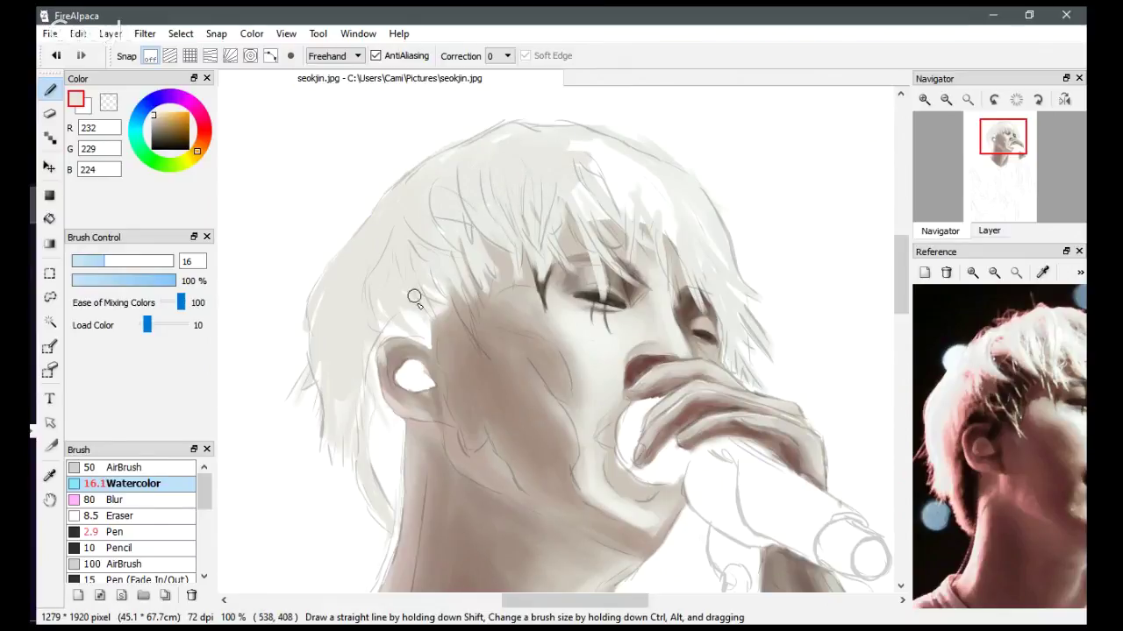
pyautogui.moveTo(413, 295)
pyautogui.mouseDown()
pyautogui.moveTo(454, 312)
pyautogui.moveTo(484, 357)
pyautogui.mouseUp()
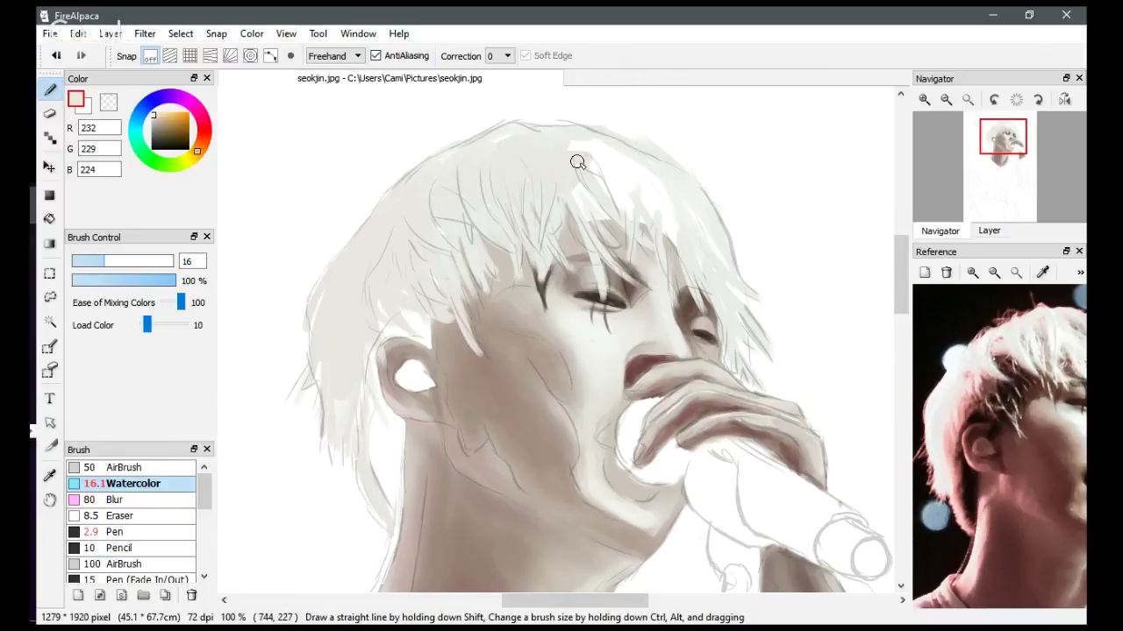
pyautogui.moveTo(572, 169)
pyautogui.mouseDown()
pyautogui.moveTo(619, 166)
pyautogui.moveTo(589, 158)
pyautogui.moveTo(631, 220)
pyautogui.moveTo(665, 229)
pyautogui.moveTo(660, 187)
pyautogui.moveTo(716, 254)
pyautogui.moveTo(614, 186)
pyautogui.moveTo(609, 207)
pyautogui.moveTo(568, 197)
pyautogui.mouseUp()
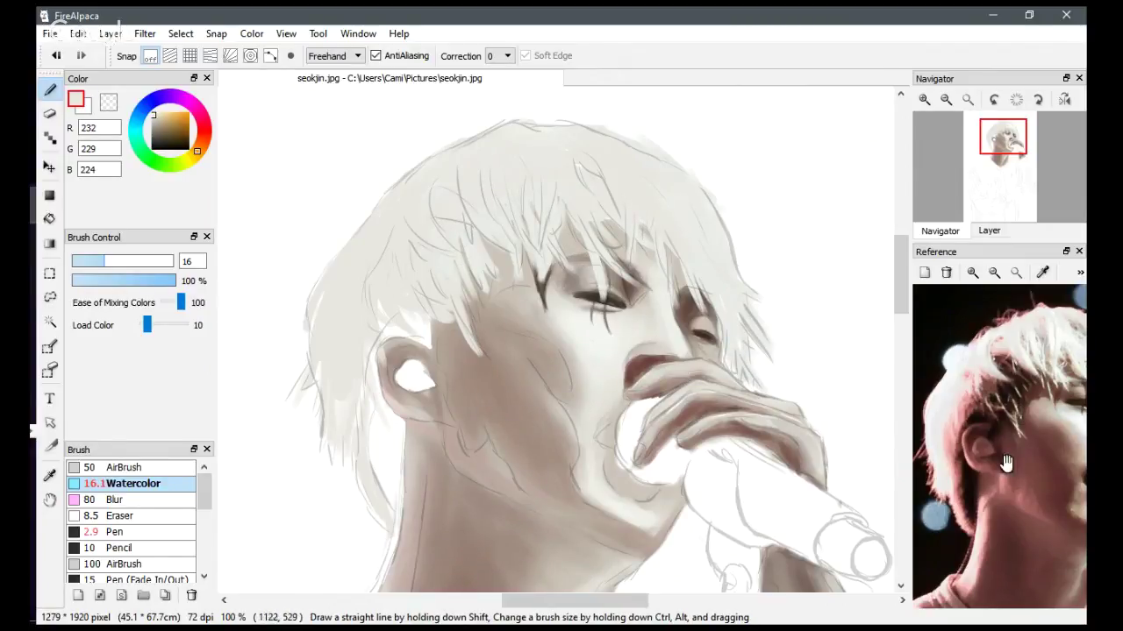
# Sample near-black (17, 9, 6) from the photo and paint the dark hair behind the ear, above the ear and at the temple.
pyautogui.click(1043, 273)
pyautogui.click(970, 491)
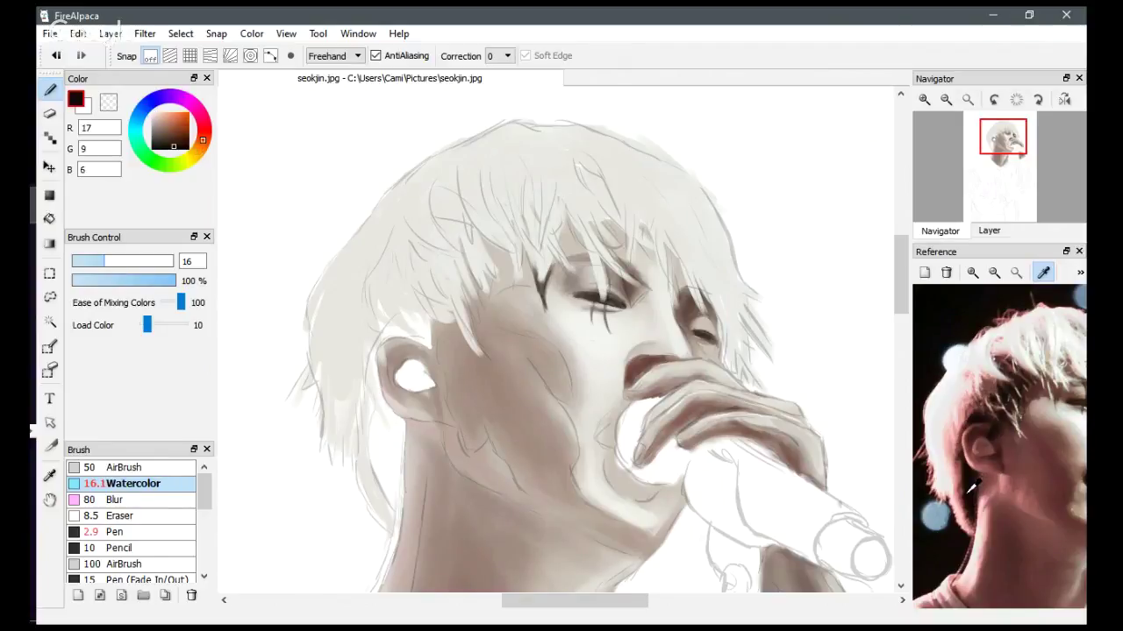
pyautogui.moveTo(386, 420)
pyautogui.mouseDown()
pyautogui.moveTo(396, 521)
pyautogui.moveTo(392, 488)
pyautogui.moveTo(398, 515)
pyautogui.moveTo(369, 468)
pyautogui.moveTo(386, 492)
pyautogui.moveTo(365, 442)
pyautogui.moveTo(385, 494)
pyautogui.moveTo(367, 444)
pyautogui.moveTo(388, 490)
pyautogui.moveTo(375, 422)
pyautogui.moveTo(391, 493)
pyautogui.moveTo(397, 441)
pyautogui.moveTo(398, 508)
pyautogui.moveTo(377, 499)
pyautogui.moveTo(393, 502)
pyautogui.moveTo(367, 438)
pyautogui.moveTo(393, 458)
pyautogui.moveTo(395, 449)
pyautogui.moveTo(367, 411)
pyautogui.moveTo(396, 436)
pyautogui.moveTo(372, 387)
pyautogui.moveTo(399, 423)
pyautogui.moveTo(373, 371)
pyautogui.moveTo(401, 437)
pyautogui.moveTo(382, 418)
pyautogui.moveTo(379, 437)
pyautogui.moveTo(375, 406)
pyautogui.moveTo(391, 433)
pyautogui.moveTo(358, 384)
pyautogui.moveTo(380, 455)
pyautogui.moveTo(350, 415)
pyautogui.moveTo(389, 484)
pyautogui.moveTo(370, 473)
pyautogui.moveTo(391, 518)
pyautogui.moveTo(360, 485)
pyautogui.moveTo(388, 516)
pyautogui.mouseUp()
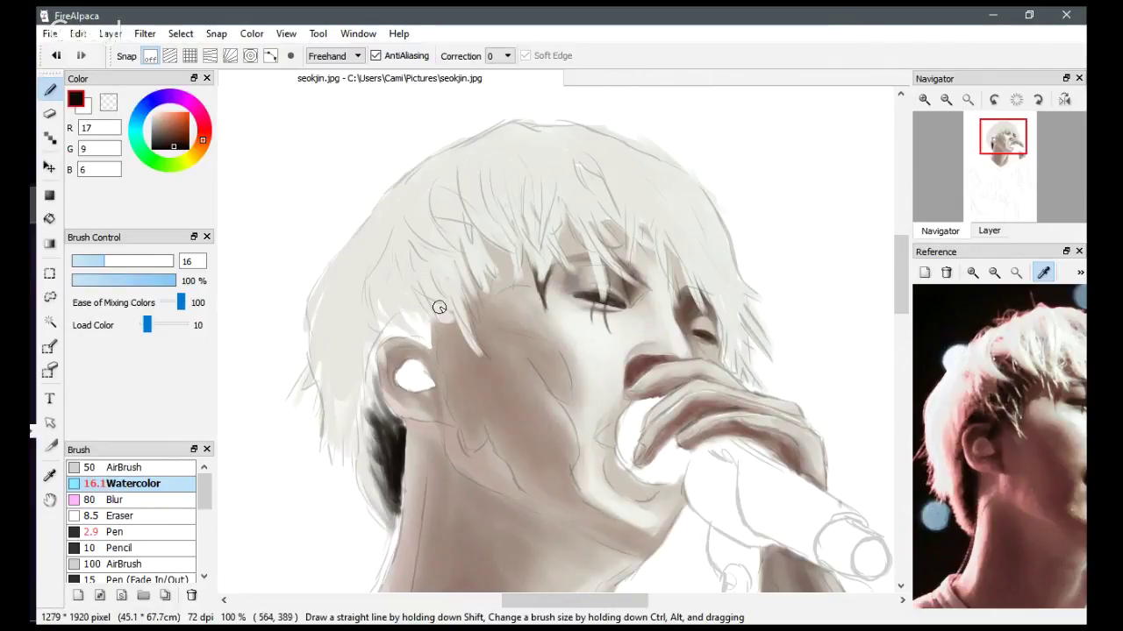
pyautogui.moveTo(415, 344)
pyautogui.mouseDown()
pyautogui.moveTo(408, 313)
pyautogui.moveTo(429, 348)
pyautogui.moveTo(430, 323)
pyautogui.moveTo(439, 354)
pyautogui.moveTo(409, 325)
pyautogui.moveTo(423, 324)
pyautogui.moveTo(399, 293)
pyautogui.moveTo(413, 335)
pyautogui.moveTo(376, 320)
pyautogui.moveTo(393, 333)
pyautogui.moveTo(382, 326)
pyautogui.moveTo(376, 397)
pyautogui.moveTo(386, 316)
pyautogui.moveTo(412, 354)
pyautogui.moveTo(466, 316)
pyautogui.moveTo(433, 322)
pyautogui.moveTo(399, 294)
pyautogui.moveTo(416, 281)
pyautogui.moveTo(441, 319)
pyautogui.moveTo(415, 268)
pyautogui.moveTo(448, 327)
pyautogui.moveTo(453, 294)
pyautogui.moveTo(457, 303)
pyautogui.moveTo(488, 279)
pyautogui.mouseUp()
pyautogui.moveTo(488, 228)
pyautogui.mouseDown()
pyautogui.moveTo(500, 281)
pyautogui.moveTo(472, 245)
pyautogui.moveTo(480, 272)
pyautogui.mouseUp()
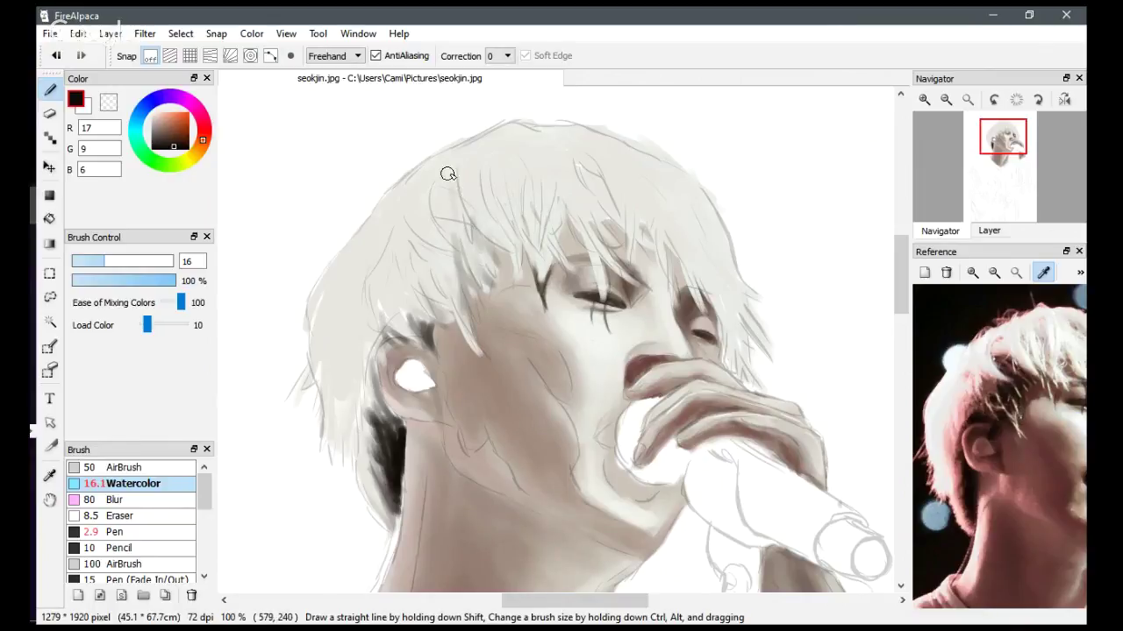
# Shade between the strands on the side of the head with soft dark Watercolor strokes, from above the temple to behind the ear.
pyautogui.moveTo(448, 174); pyautogui.dragTo(459, 251)
pyautogui.moveTo(429, 206); pyautogui.dragTo(471, 260)
pyautogui.moveTo(413, 237)
pyautogui.mouseDown()
pyautogui.moveTo(482, 271)
pyautogui.moveTo(459, 291)
pyautogui.moveTo(404, 260)
pyautogui.moveTo(438, 296)
pyautogui.moveTo(402, 244)
pyautogui.moveTo(442, 299)
pyautogui.moveTo(397, 260)
pyautogui.moveTo(433, 291)
pyautogui.moveTo(410, 257)
pyautogui.moveTo(426, 263)
pyautogui.moveTo(447, 309)
pyautogui.moveTo(401, 302)
pyautogui.moveTo(425, 320)
pyautogui.moveTo(397, 281)
pyautogui.moveTo(410, 253)
pyautogui.moveTo(418, 298)
pyautogui.moveTo(387, 298)
pyautogui.moveTo(378, 273)
pyautogui.moveTo(395, 305)
pyautogui.moveTo(379, 305)
pyautogui.moveTo(383, 320)
pyautogui.moveTo(402, 226)
pyautogui.moveTo(364, 303)
pyautogui.moveTo(371, 340)
pyautogui.moveTo(398, 238)
pyautogui.moveTo(404, 281)
pyautogui.mouseUp()
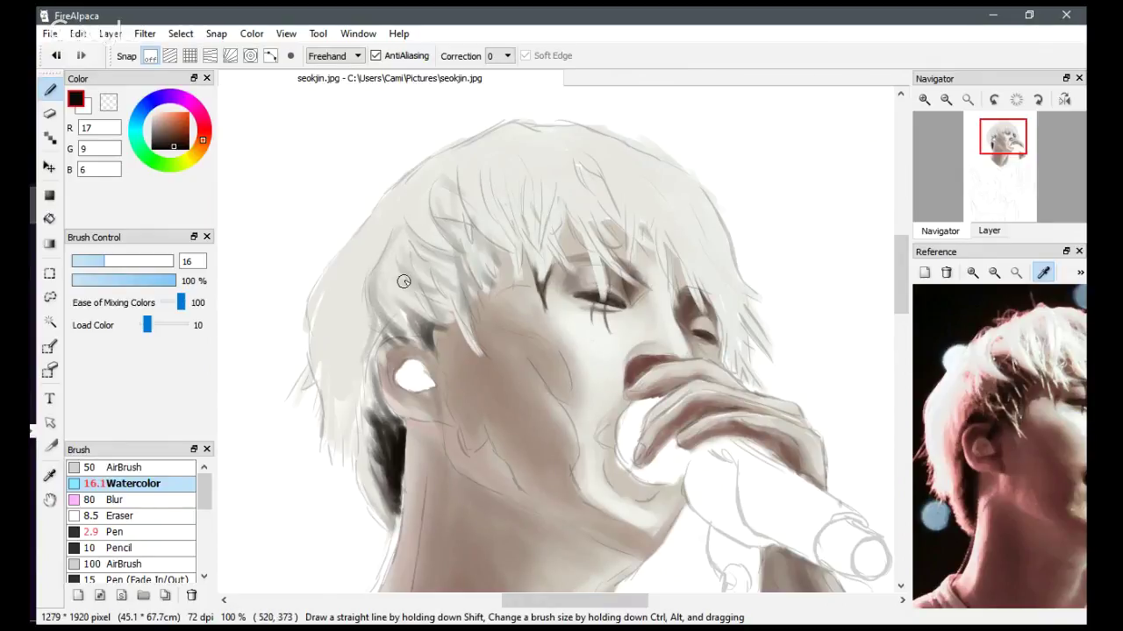
pyautogui.moveTo(361, 361)
pyautogui.mouseDown()
pyautogui.moveTo(380, 436)
pyautogui.moveTo(350, 385)
pyautogui.moveTo(386, 425)
pyautogui.mouseUp()
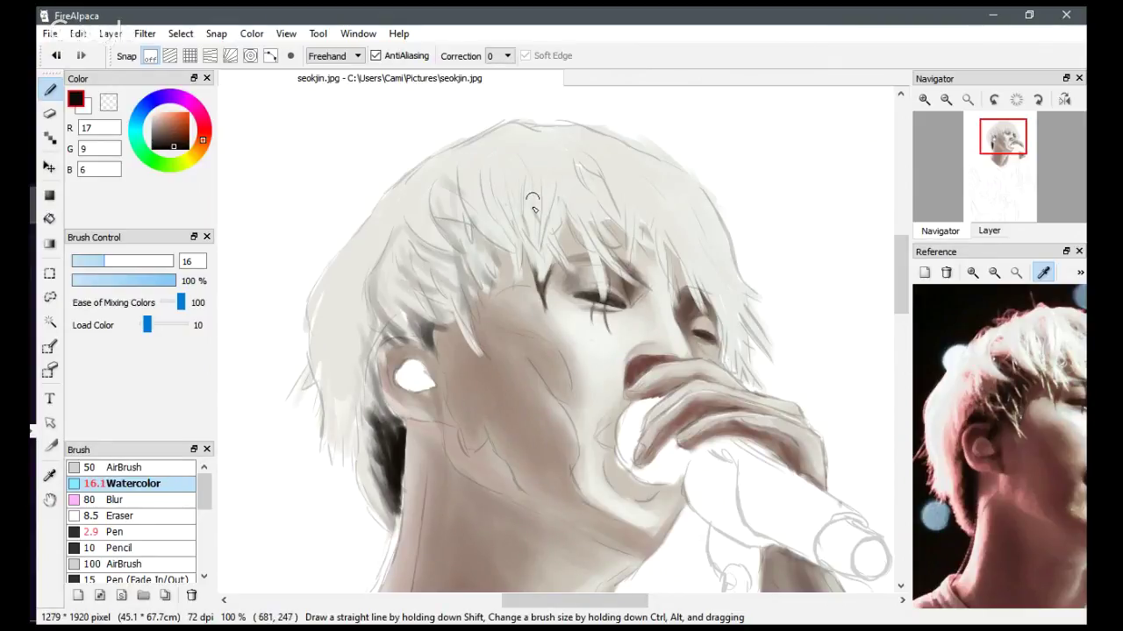
# Add soft dark shading strokes between the fringe strands above the forehead and over the near eye.
pyautogui.moveTo(531, 174); pyautogui.dragTo(524, 230)
pyautogui.moveTo(525, 153); pyautogui.dragTo(520, 246)
pyautogui.moveTo(514, 172)
pyautogui.mouseDown()
pyautogui.moveTo(538, 243)
pyautogui.moveTo(525, 254)
pyautogui.moveTo(495, 203)
pyautogui.moveTo(518, 282)
pyautogui.moveTo(504, 218)
pyautogui.moveTo(482, 201)
pyautogui.moveTo(513, 258)
pyautogui.mouseUp()
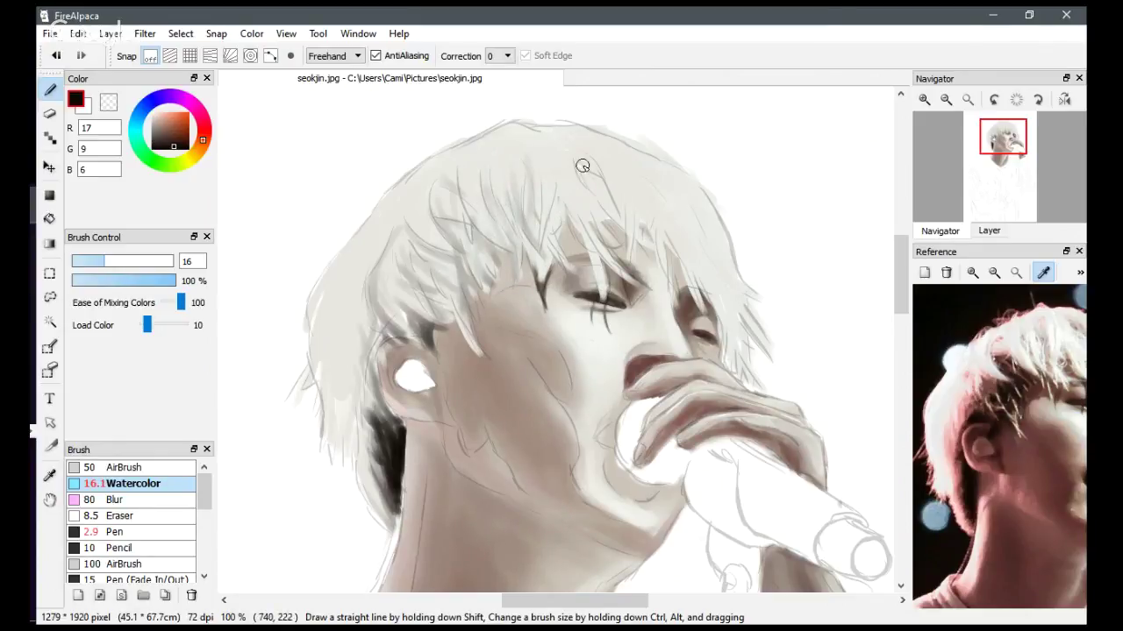
pyautogui.moveTo(581, 165); pyautogui.dragTo(614, 237)
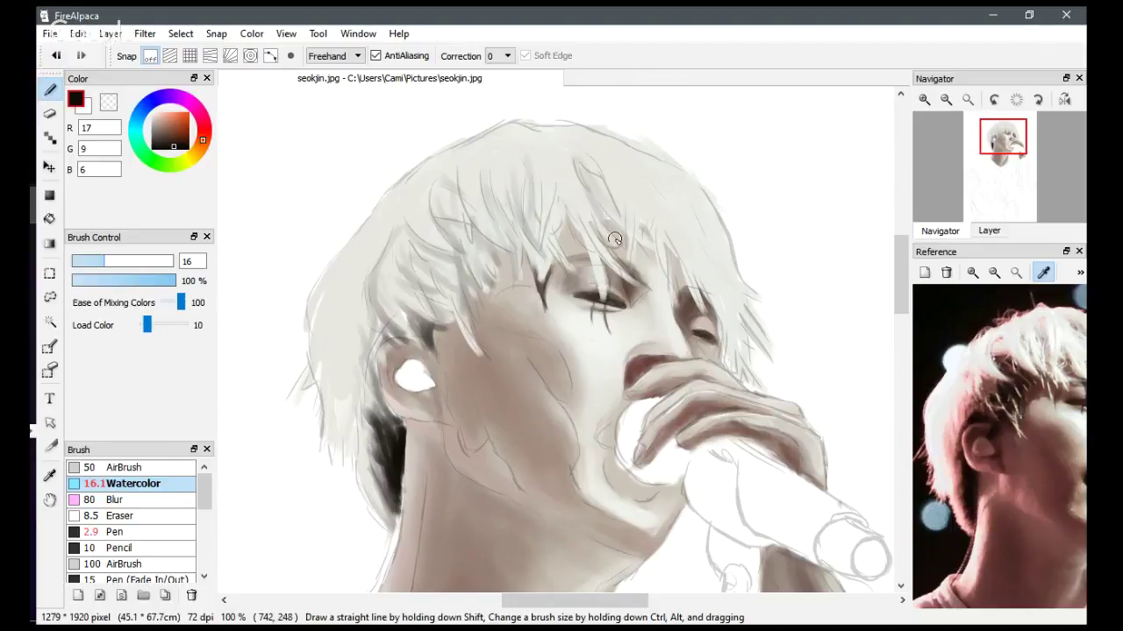
pyautogui.moveTo(584, 188)
pyautogui.mouseDown()
pyautogui.moveTo(619, 251)
pyautogui.moveTo(604, 260)
pyautogui.moveTo(607, 304)
pyautogui.moveTo(597, 284)
pyautogui.mouseUp()
pyautogui.moveTo(556, 202); pyautogui.dragTo(584, 247)
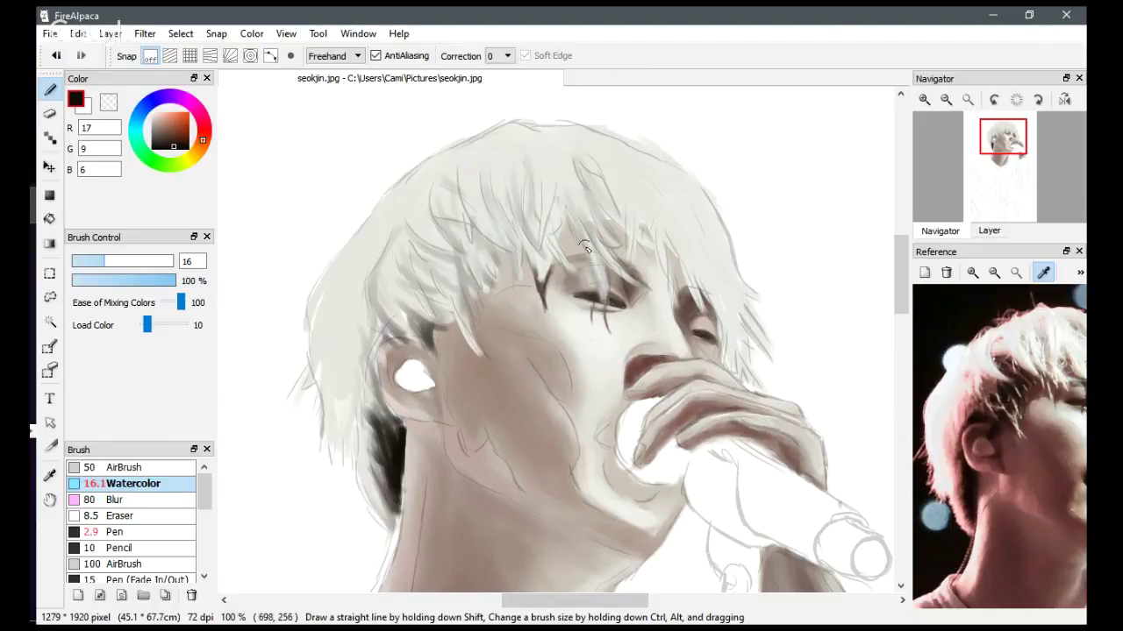
# Shade the hair strands from the fringe across to the far side of the head and its outer edge with soft dark Watercolor strokes.
pyautogui.moveTo(637, 177); pyautogui.dragTo(625, 266)
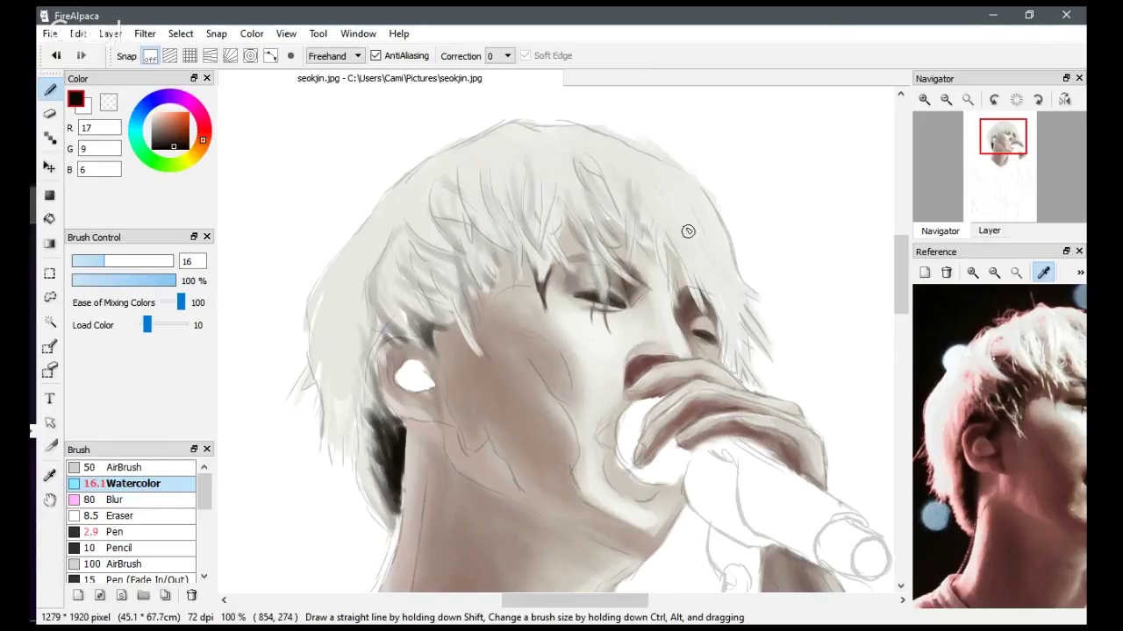
pyautogui.moveTo(610, 178)
pyautogui.mouseDown()
pyautogui.moveTo(659, 193)
pyautogui.moveTo(614, 162)
pyautogui.moveTo(707, 242)
pyautogui.moveTo(664, 196)
pyautogui.moveTo(756, 321)
pyautogui.moveTo(729, 299)
pyautogui.moveTo(742, 349)
pyautogui.mouseUp()
pyautogui.moveTo(721, 309); pyautogui.dragTo(736, 395)
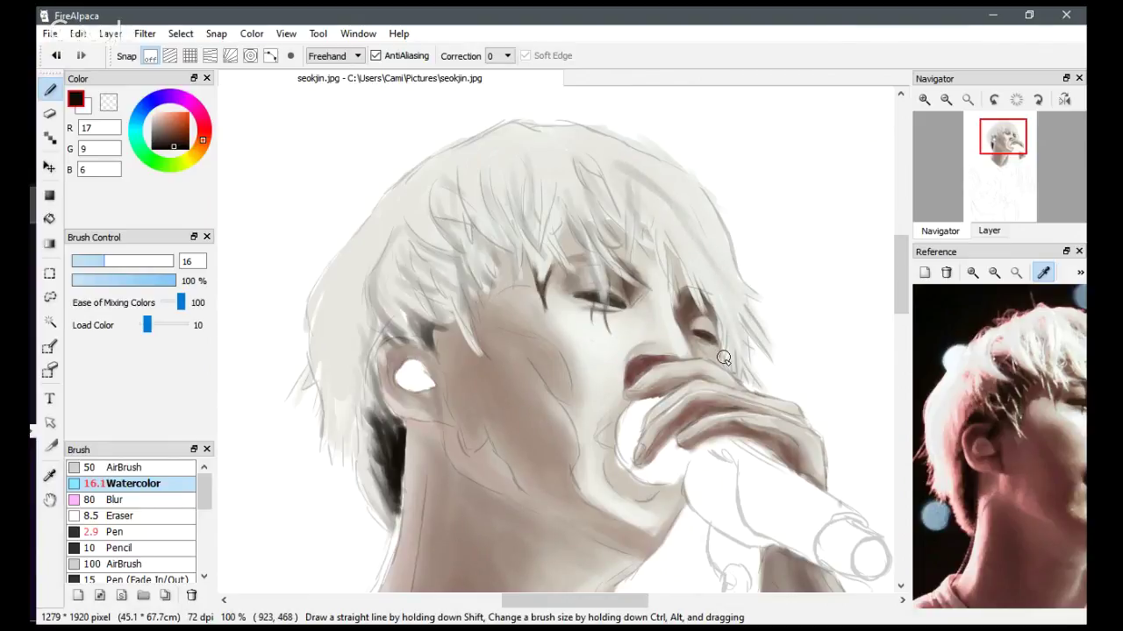
pyautogui.moveTo(725, 354); pyautogui.dragTo(735, 387)
pyautogui.moveTo(717, 316); pyautogui.dragTo(733, 386)
pyautogui.moveTo(687, 264)
pyautogui.mouseDown()
pyautogui.moveTo(706, 295)
pyautogui.moveTo(691, 287)
pyautogui.mouseUp()
pyautogui.moveTo(657, 216); pyautogui.dragTo(672, 284)
pyautogui.moveTo(649, 162); pyautogui.dragTo(688, 235)
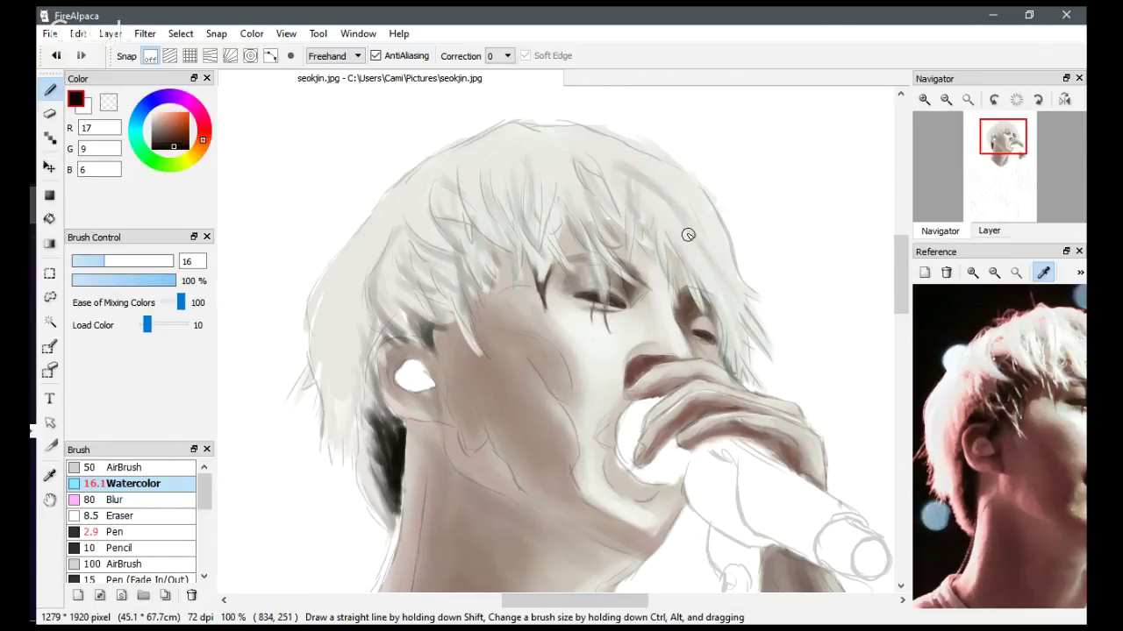
pyautogui.moveTo(682, 185)
pyautogui.mouseDown()
pyautogui.moveTo(711, 245)
pyautogui.moveTo(764, 302)
pyautogui.mouseUp()
pyautogui.moveTo(639, 146); pyautogui.dragTo(707, 196)
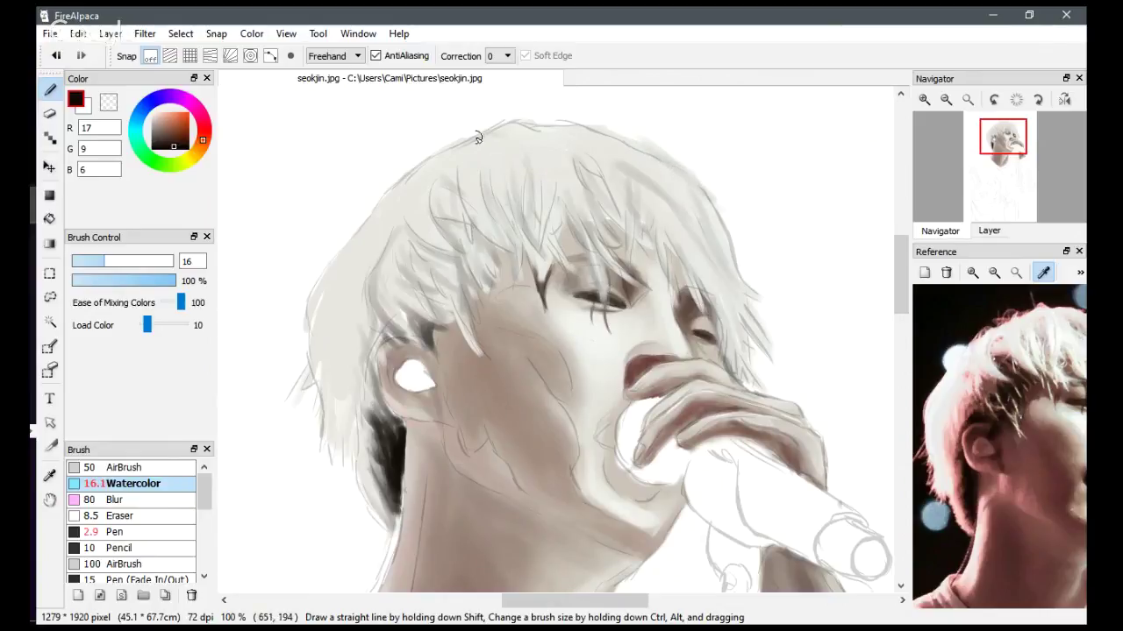
# Add soft dark shading strokes down the back of the head to the hair ends behind the ear.
pyautogui.moveTo(401, 196)
pyautogui.mouseDown()
pyautogui.moveTo(369, 227)
pyautogui.moveTo(394, 194)
pyautogui.moveTo(332, 305)
pyautogui.moveTo(340, 272)
pyautogui.moveTo(347, 361)
pyautogui.mouseUp()
pyautogui.moveTo(326, 301)
pyautogui.mouseDown()
pyautogui.moveTo(350, 420)
pyautogui.moveTo(325, 345)
pyautogui.moveTo(337, 451)
pyautogui.moveTo(351, 302)
pyautogui.moveTo(331, 429)
pyautogui.moveTo(360, 278)
pyautogui.moveTo(336, 463)
pyautogui.moveTo(370, 306)
pyautogui.moveTo(355, 448)
pyautogui.moveTo(343, 303)
pyautogui.moveTo(311, 396)
pyautogui.moveTo(325, 388)
pyautogui.moveTo(322, 323)
pyautogui.moveTo(345, 391)
pyautogui.moveTo(361, 270)
pyautogui.moveTo(363, 446)
pyautogui.moveTo(379, 469)
pyautogui.moveTo(369, 412)
pyautogui.moveTo(384, 431)
pyautogui.moveTo(358, 382)
pyautogui.moveTo(382, 475)
pyautogui.moveTo(360, 457)
pyautogui.mouseUp()
pyautogui.moveTo(386, 512); pyautogui.dragTo(374, 404)
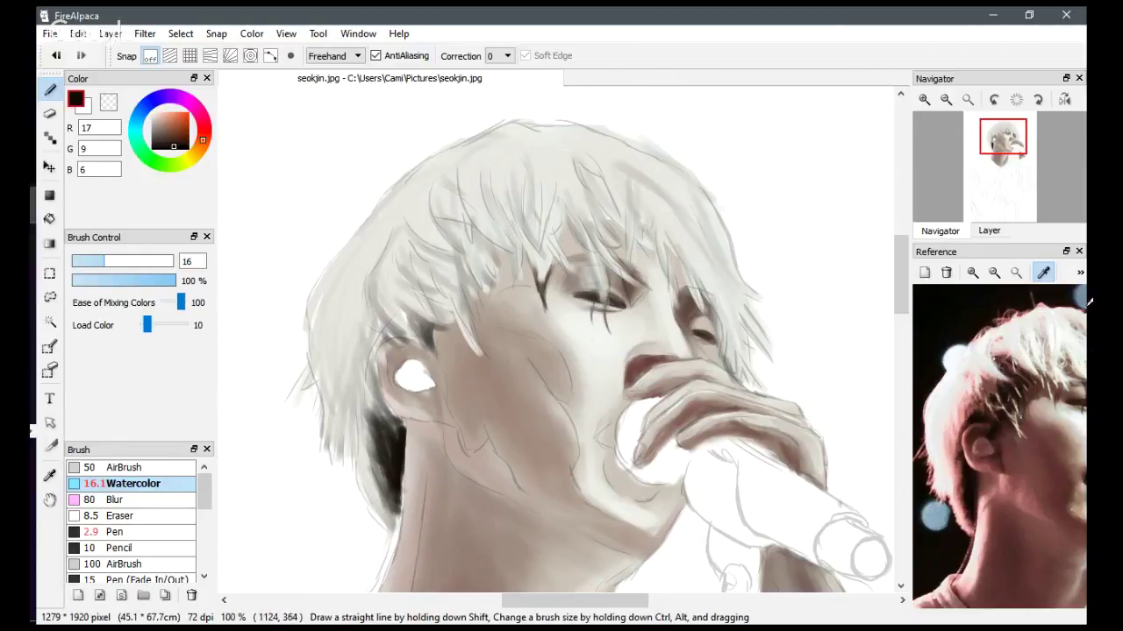
# Sample near-white (252, 254, 251) from the photo's hair and draw fine highlight strands across the hair with the 2.9 Pen.
pyautogui.click(1085, 354)
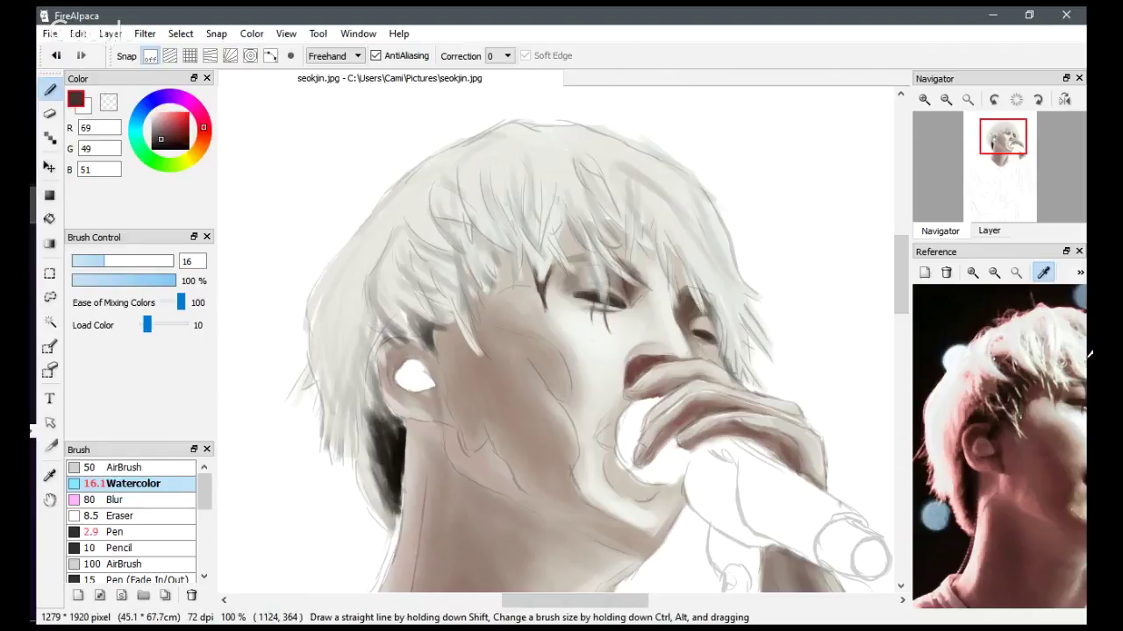
pyautogui.click(1043, 272)
pyautogui.moveTo(1084, 338); pyautogui.dragTo(997, 330)
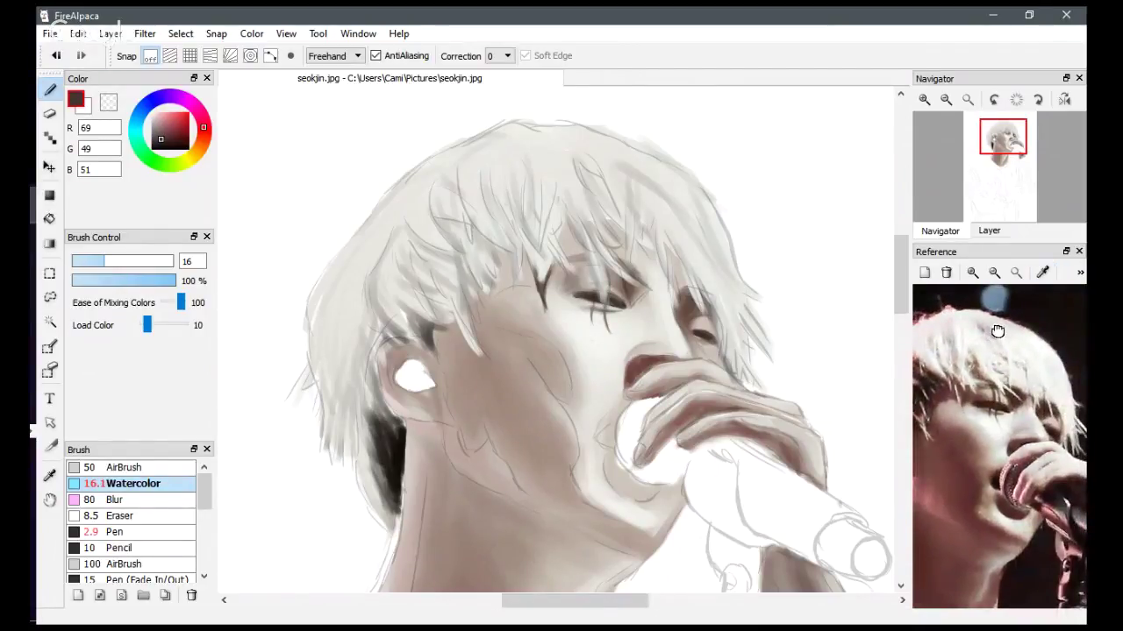
pyautogui.click(1043, 272)
pyautogui.click(1049, 348)
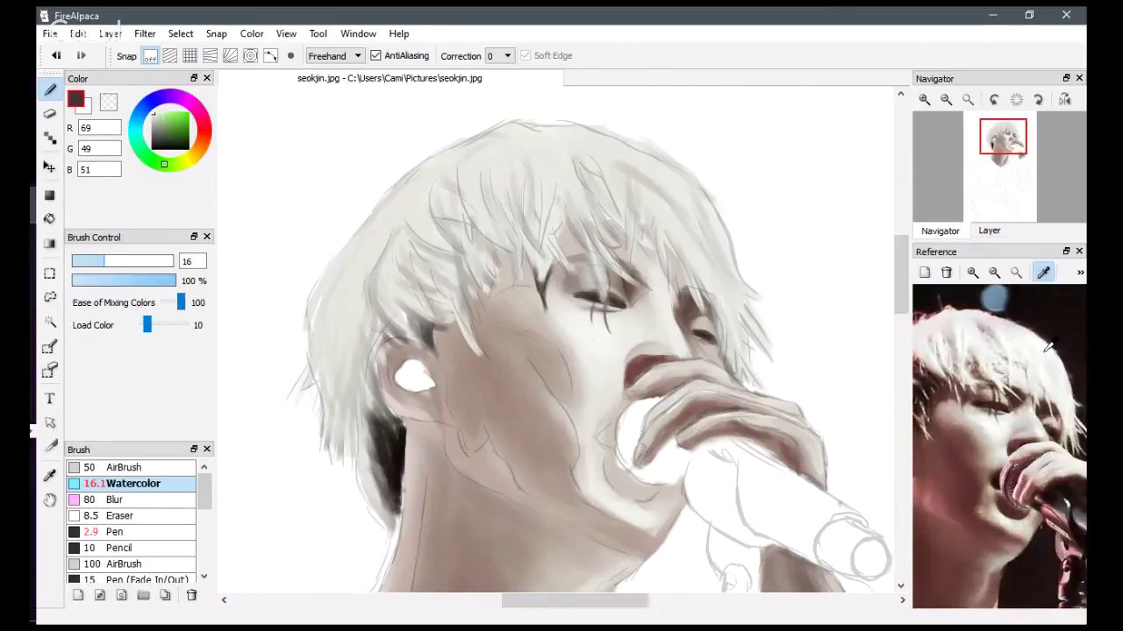
pyautogui.click(1024, 307)
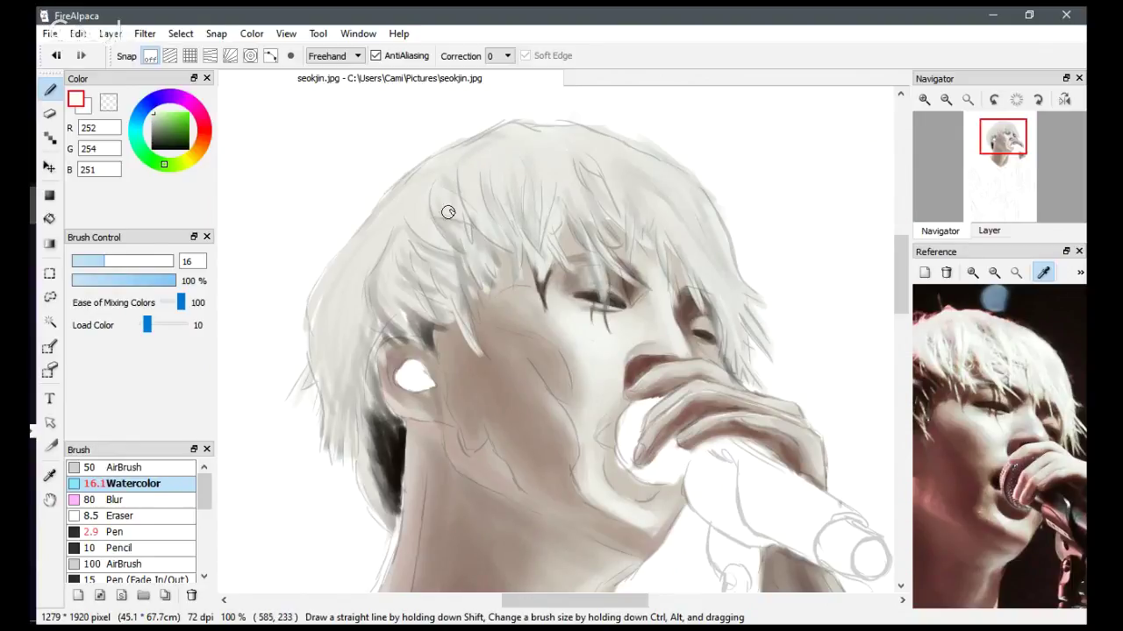
pyautogui.click(133, 531)
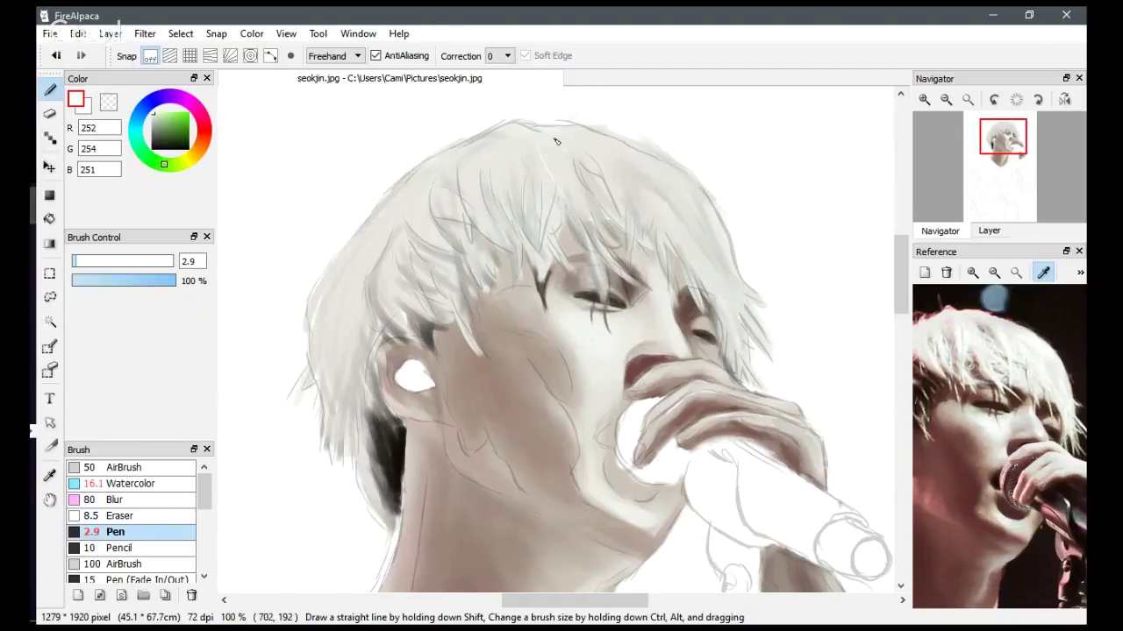
pyautogui.moveTo(577, 168); pyautogui.dragTo(600, 256)
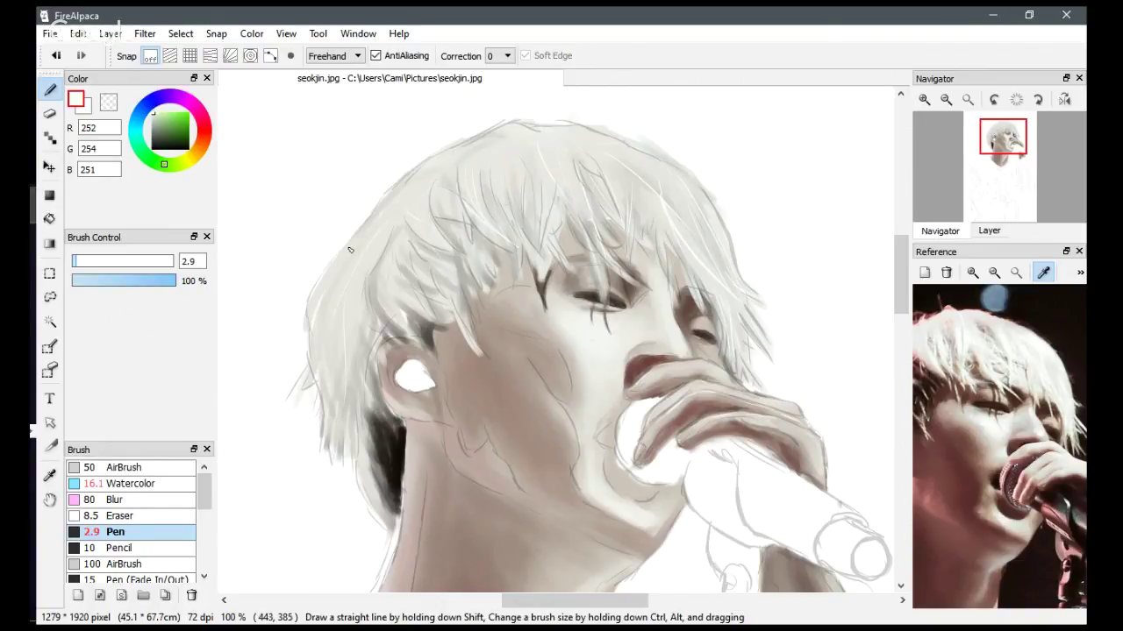
pyautogui.moveTo(382, 263)
pyautogui.mouseDown()
pyautogui.moveTo(413, 333)
pyautogui.moveTo(386, 310)
pyautogui.mouseUp()
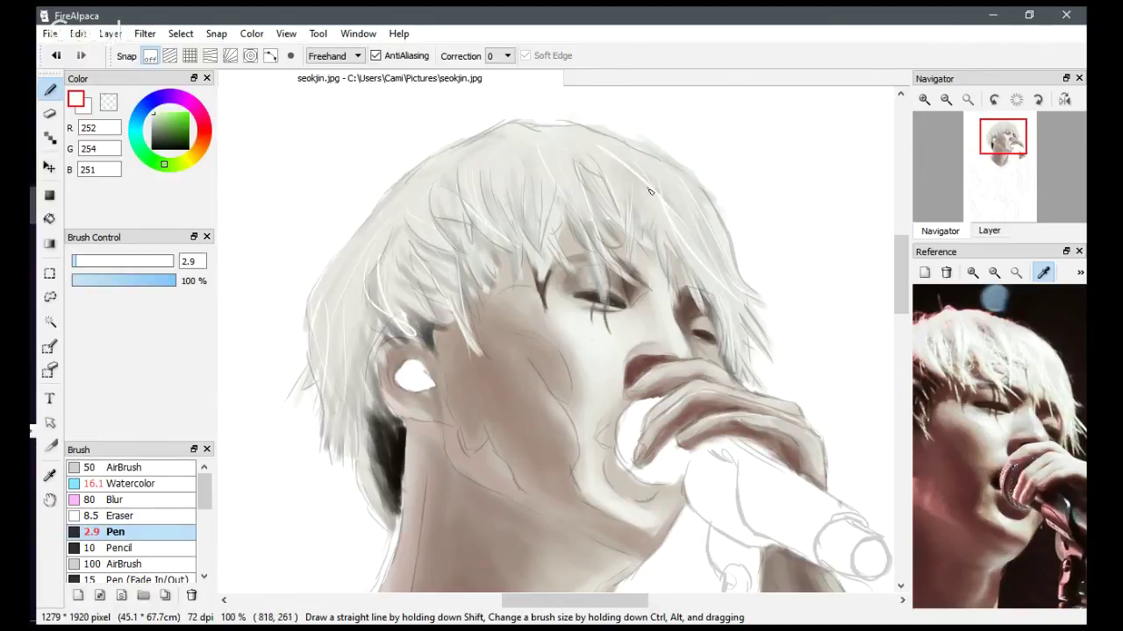
pyautogui.moveTo(656, 207)
pyautogui.mouseDown()
pyautogui.moveTo(686, 275)
pyautogui.moveTo(710, 267)
pyautogui.mouseUp()
# Draw fine fringe strands in sampled light grey (232, 234, 231) and in greyish brown (138, 119, 115) taken from the photo.
pyautogui.keyDown('alt'); pyautogui.click(580, 234); pyautogui.keyUp('alt')
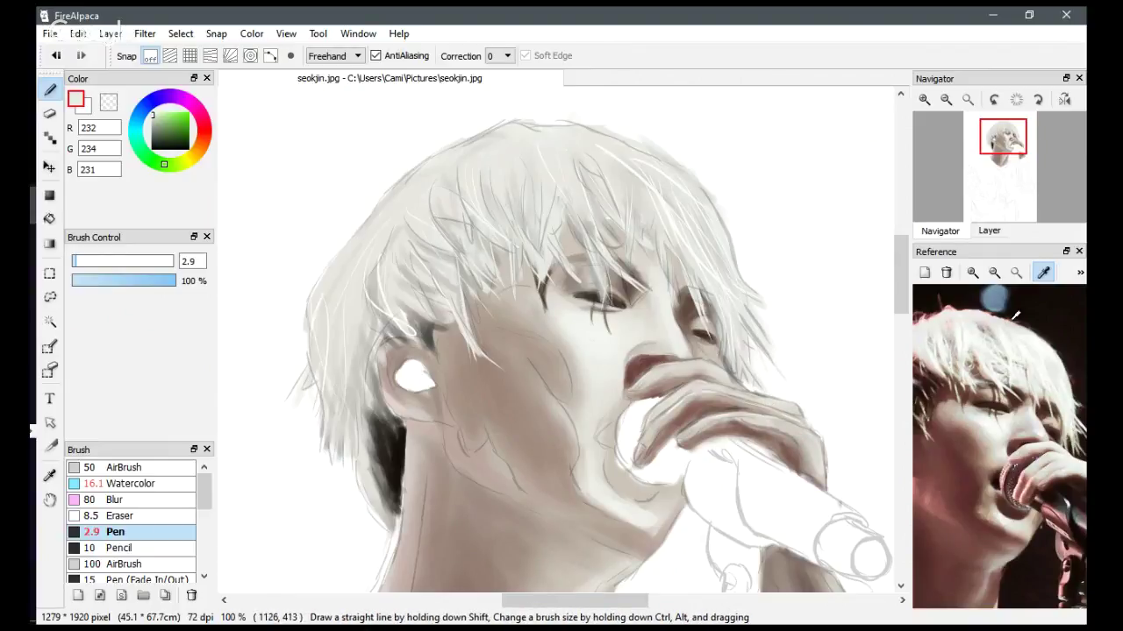
pyautogui.click(982, 329)
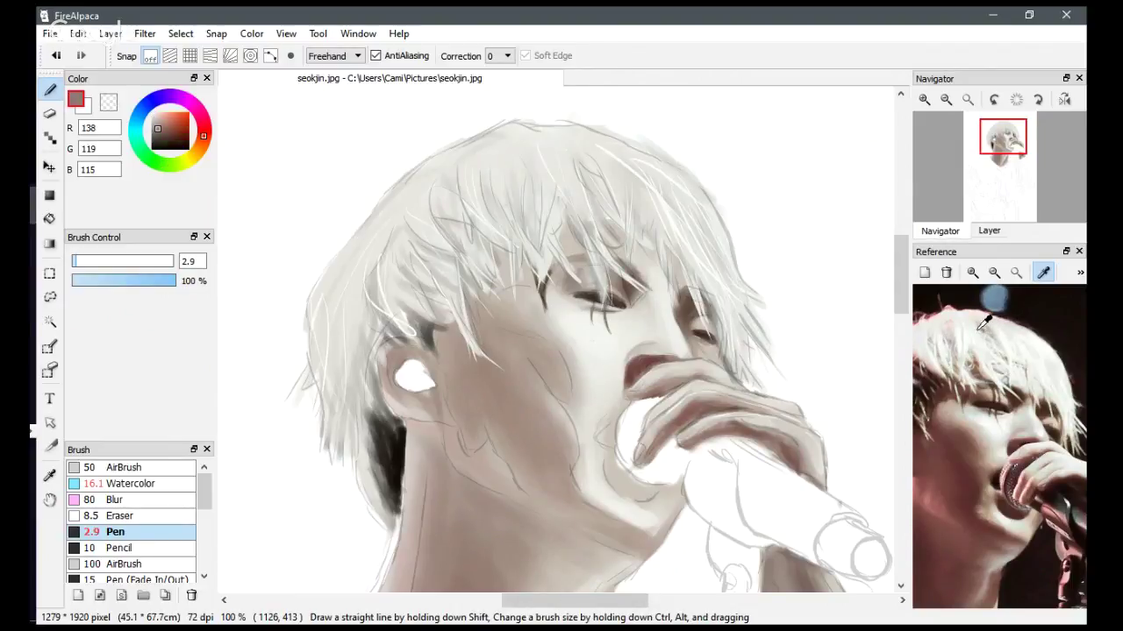
pyautogui.moveTo(586, 174); pyautogui.dragTo(616, 230)
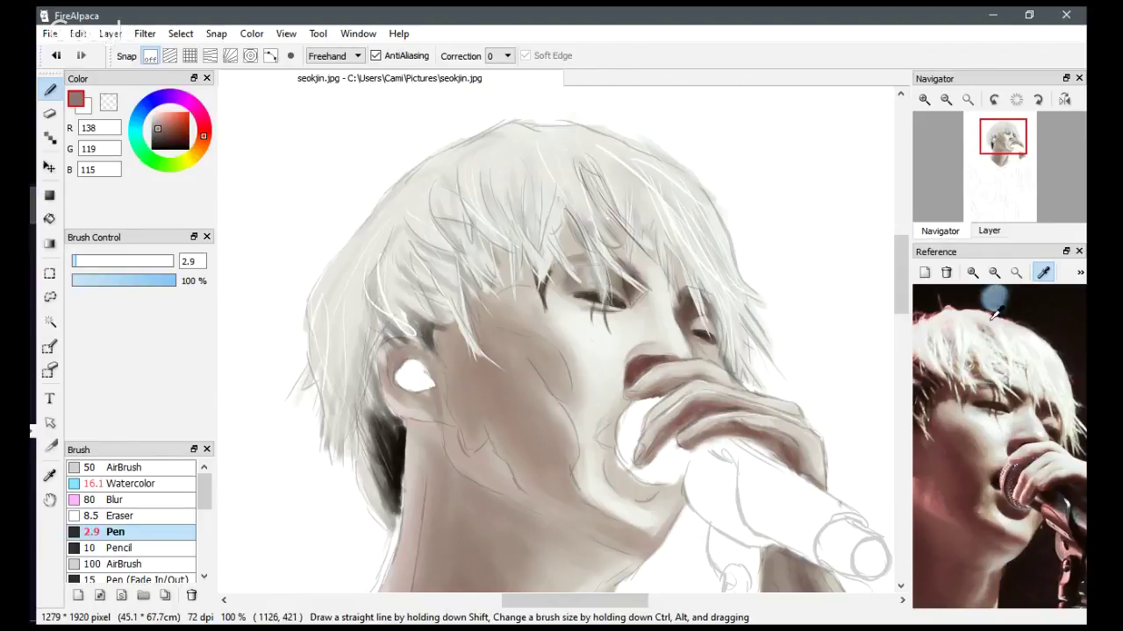
# Hide the Layer3 sketch and draw thin strands around the hair's outer contour in light grey (209, 206, 201) sampled from the painting.
pyautogui.click(1023, 331)
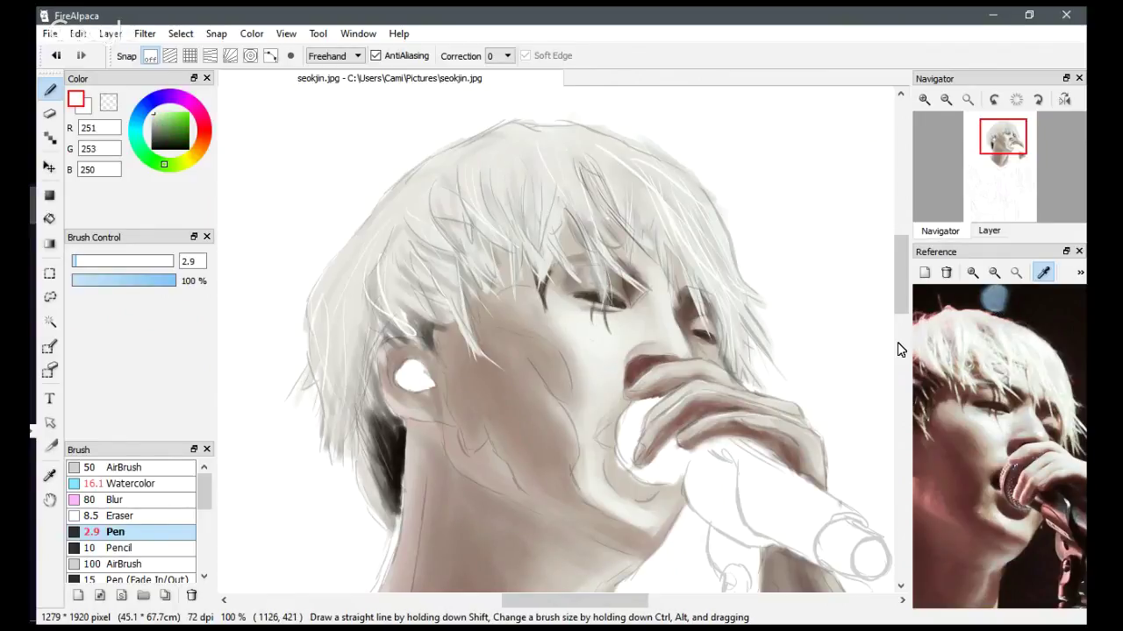
pyautogui.keyDown('alt'); pyautogui.click(380, 337); pyautogui.keyUp('alt')
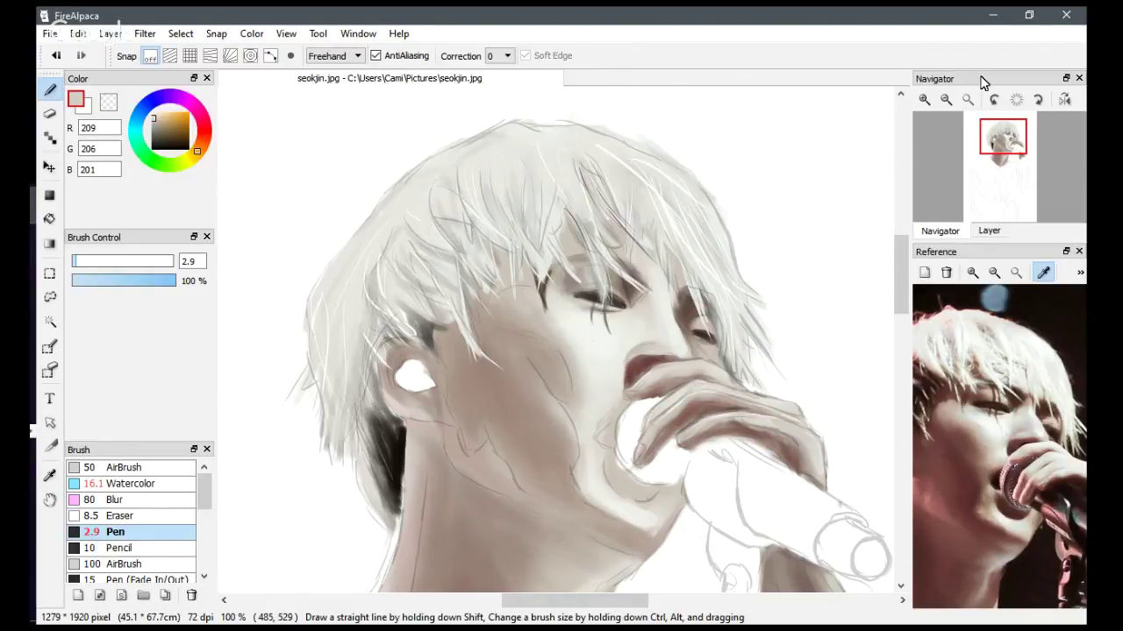
pyautogui.click(988, 230)
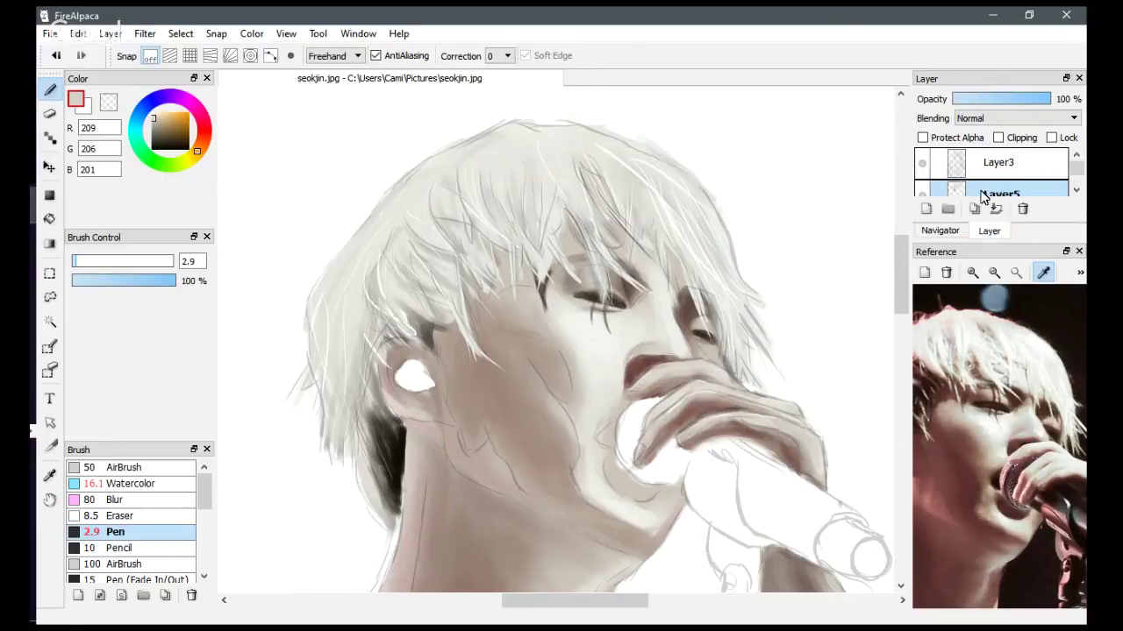
pyautogui.click(922, 163)
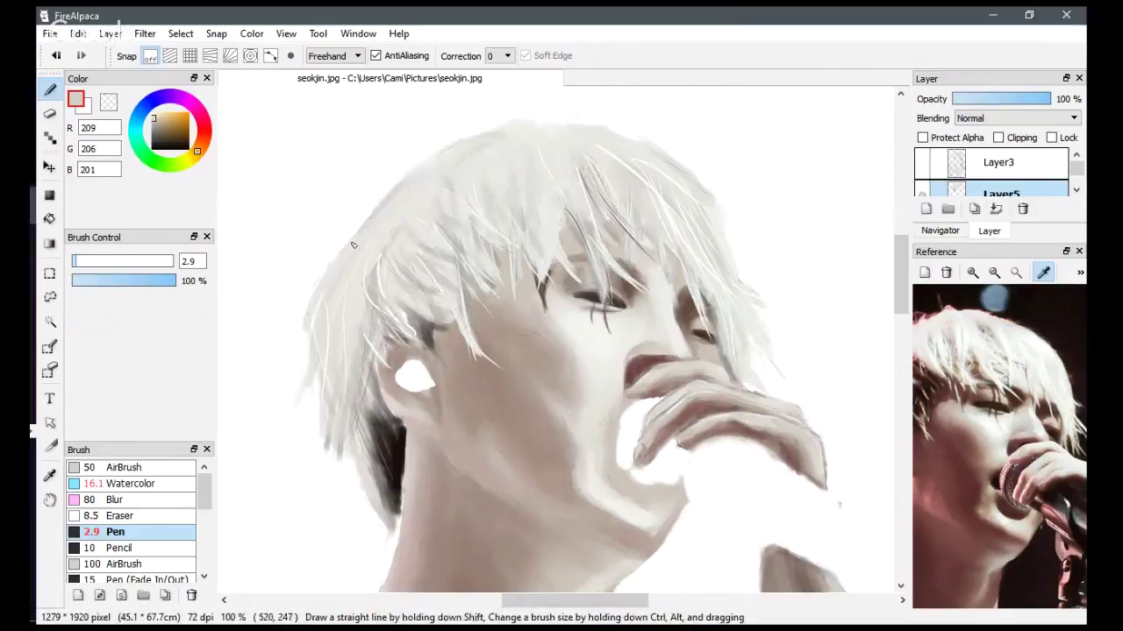
pyautogui.moveTo(382, 204); pyautogui.dragTo(333, 263)
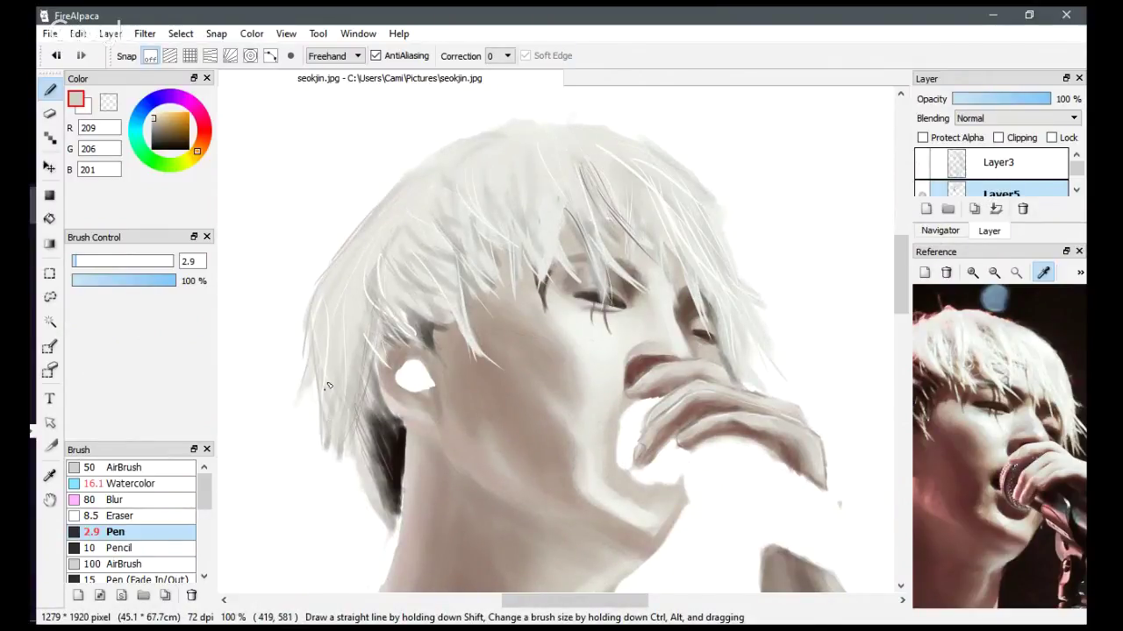
pyautogui.moveTo(353, 466)
pyautogui.mouseDown()
pyautogui.moveTo(390, 530)
pyautogui.moveTo(407, 455)
pyautogui.mouseUp()
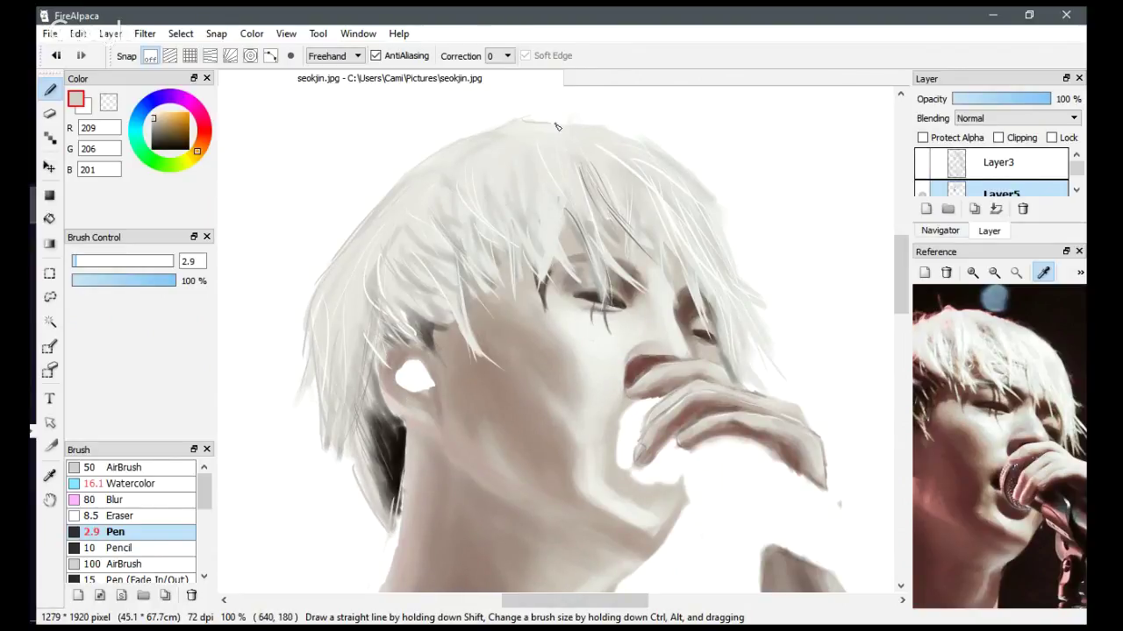
pyautogui.moveTo(545, 123); pyautogui.dragTo(641, 146)
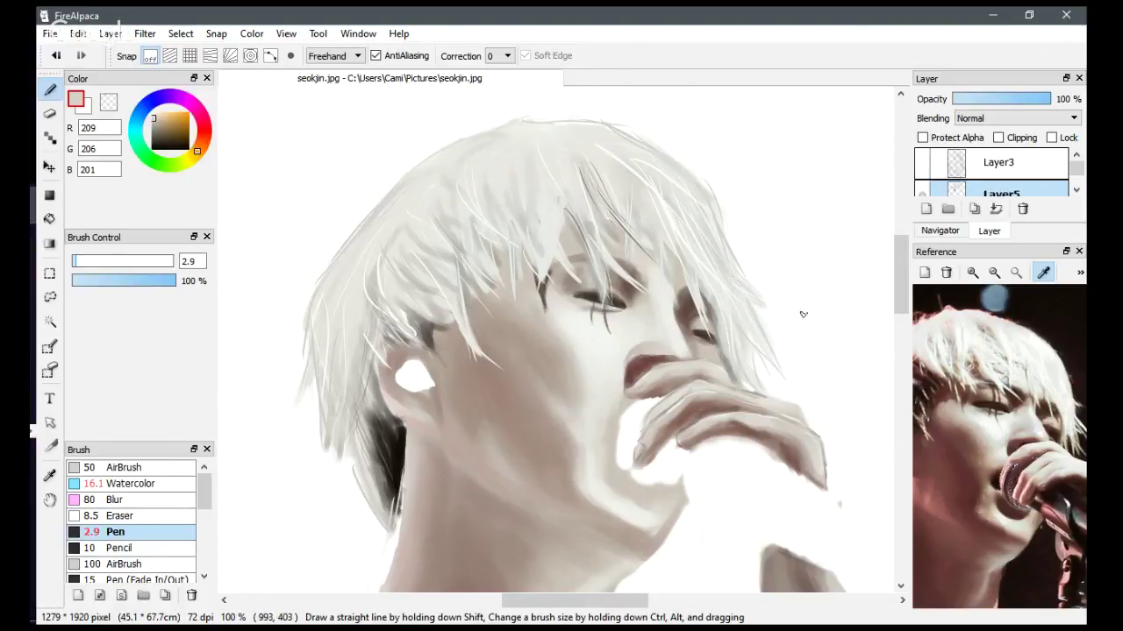
# Sample pink (244, 184, 183) from the photo's back hair and tint the nape and the hair behind and above the ear with Watercolor.
pyautogui.click(1043, 273)
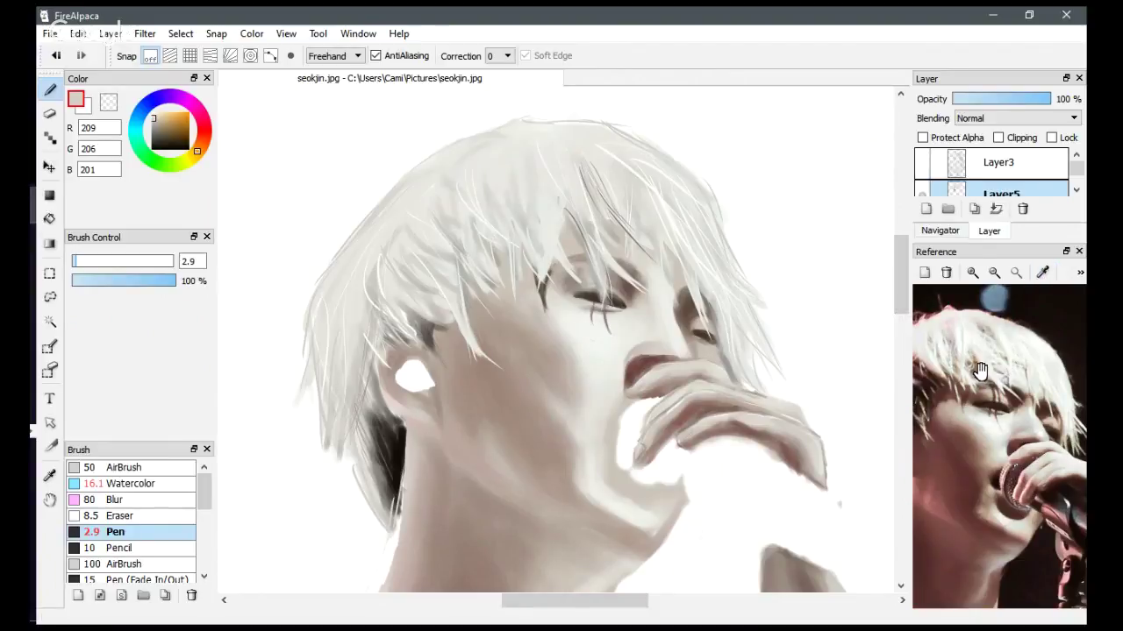
pyautogui.click(1043, 273)
pyautogui.click(1015, 385)
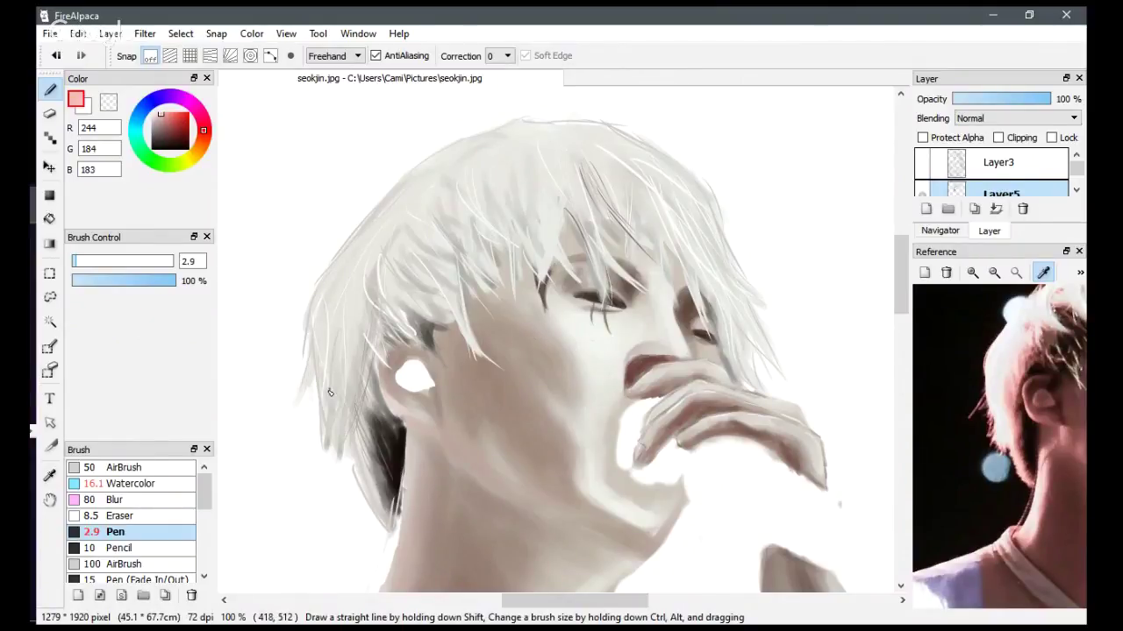
pyautogui.click(132, 485)
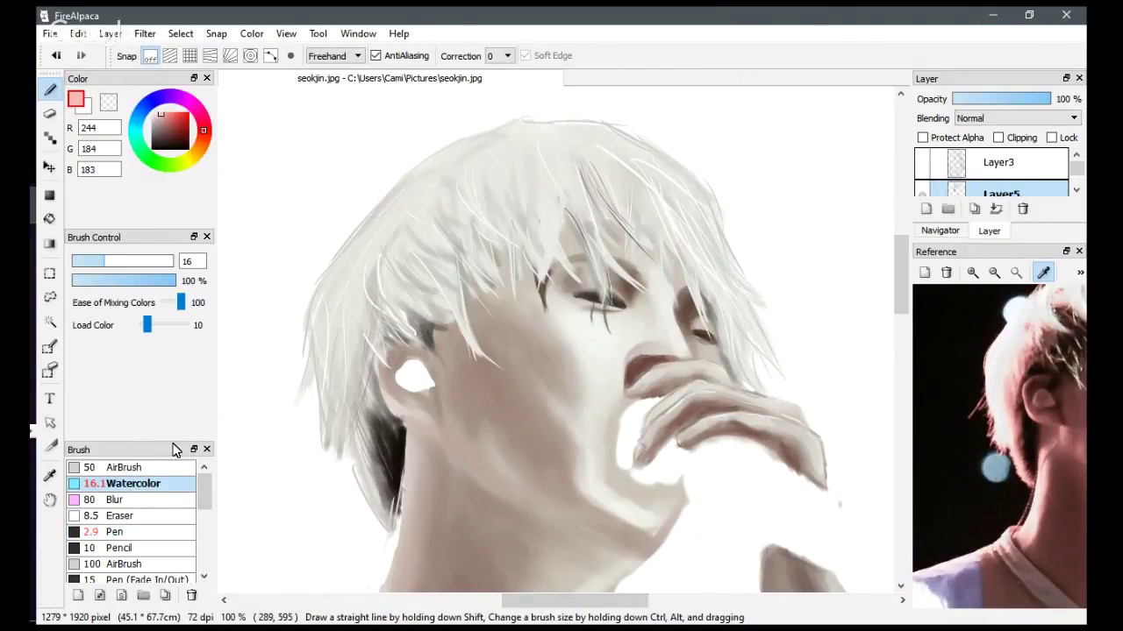
pyautogui.moveTo(367, 424); pyautogui.dragTo(381, 520)
pyautogui.moveTo(362, 465); pyautogui.dragTo(388, 512)
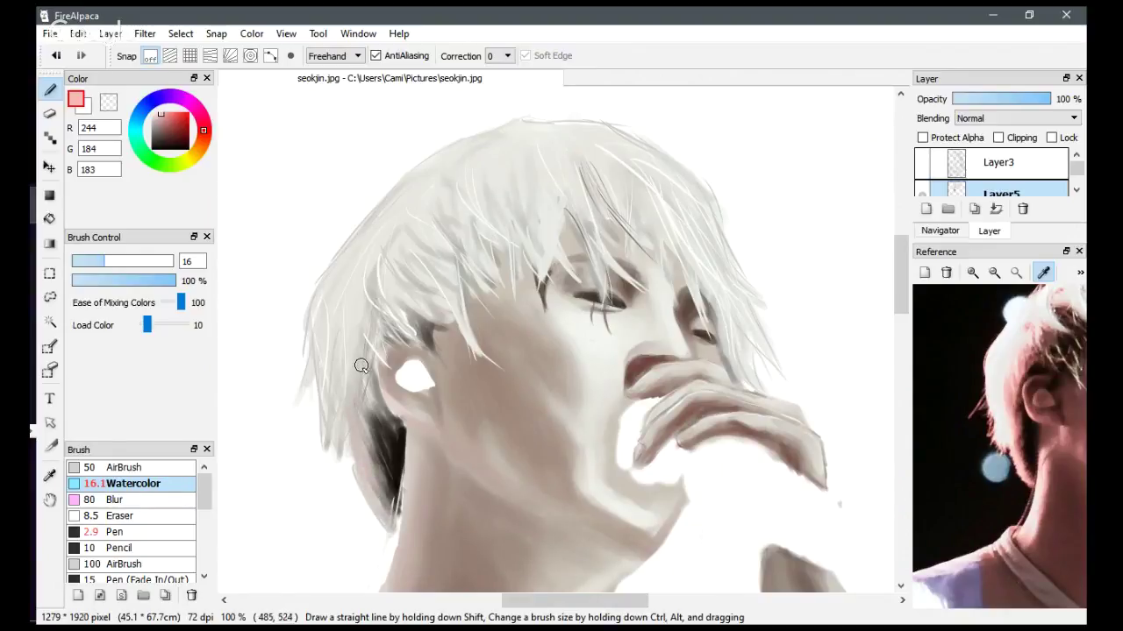
pyautogui.moveTo(364, 312)
pyautogui.mouseDown()
pyautogui.moveTo(376, 338)
pyautogui.moveTo(388, 284)
pyautogui.mouseUp()
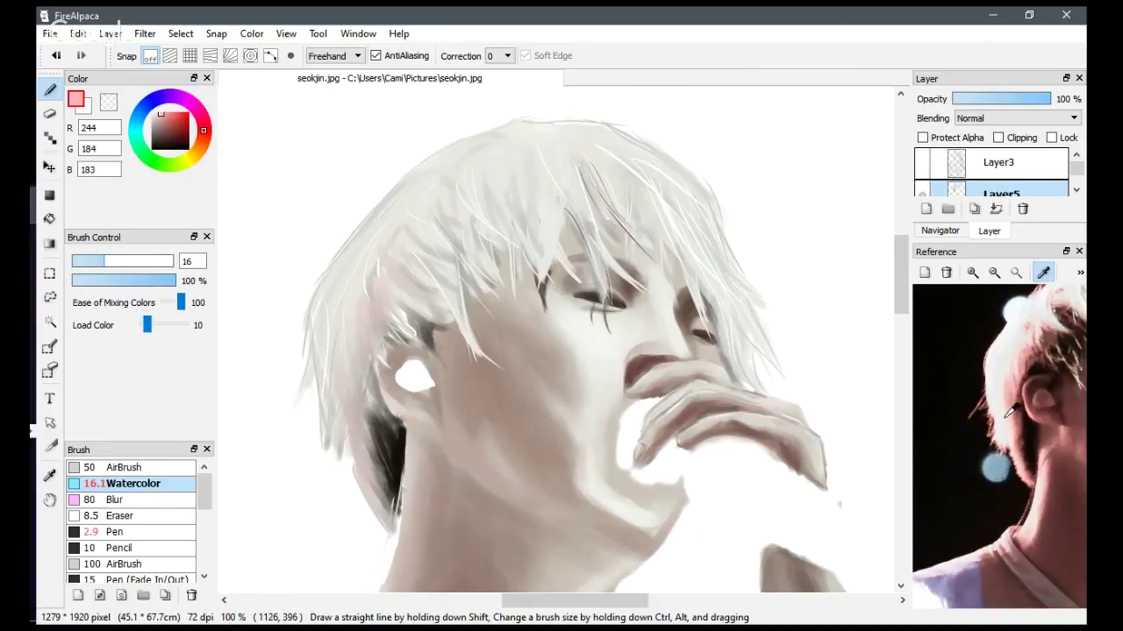
# Blend the back of the hair with paler pink (246, 205, 203) and light grey (237, 235, 236) sampled from the photo.
pyautogui.moveTo(1008, 395); pyautogui.dragTo(1018, 392)
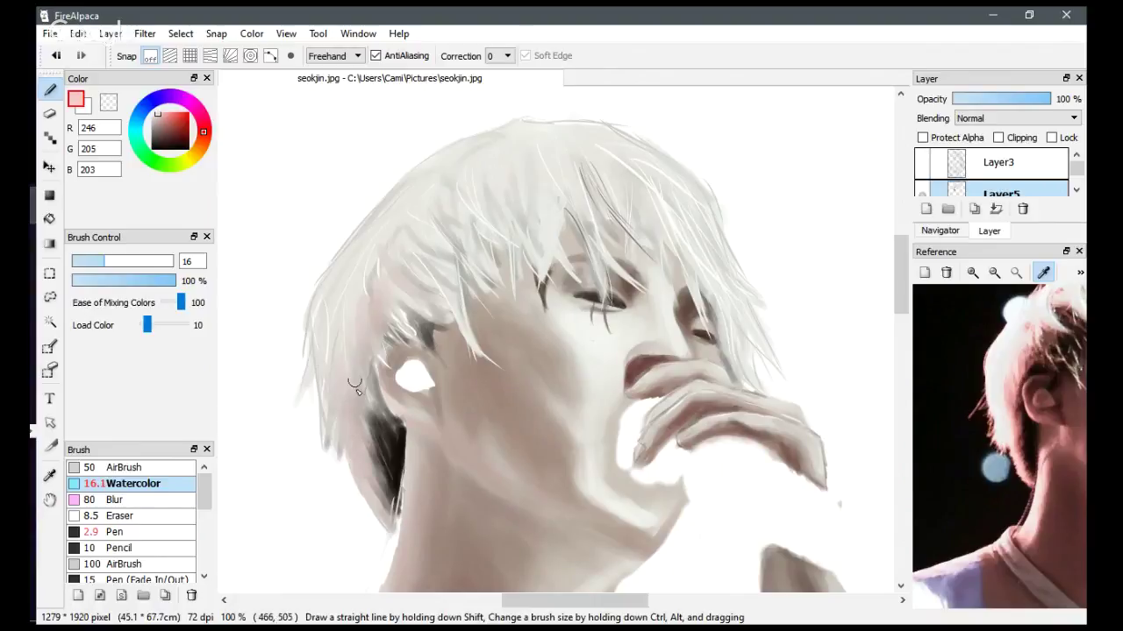
pyautogui.click(993, 388)
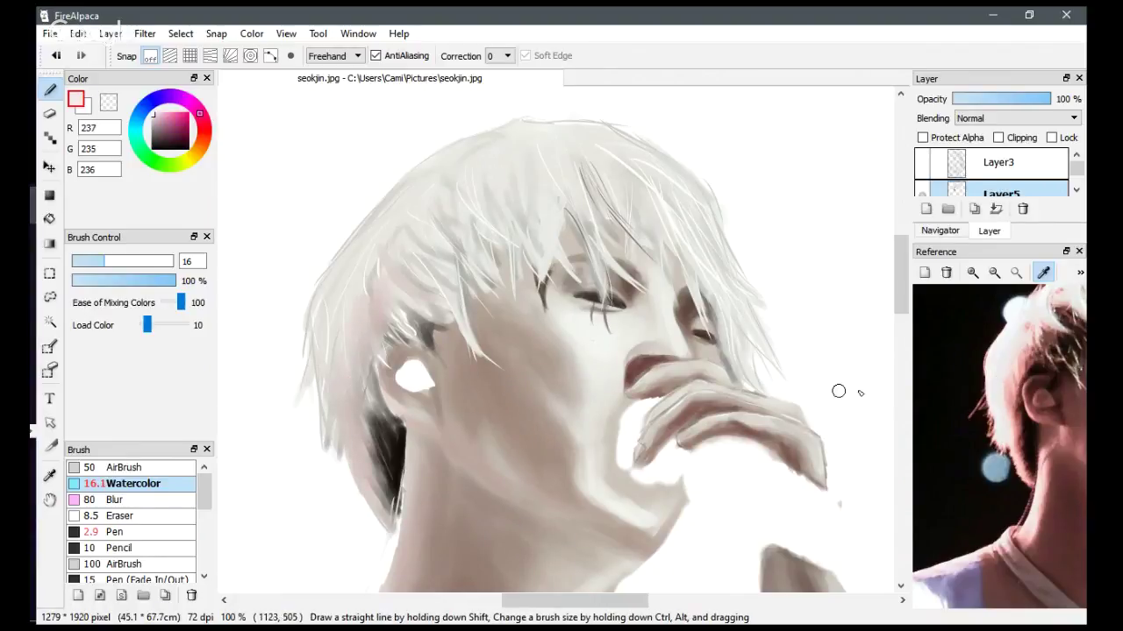
pyautogui.moveTo(326, 342); pyautogui.dragTo(319, 403)
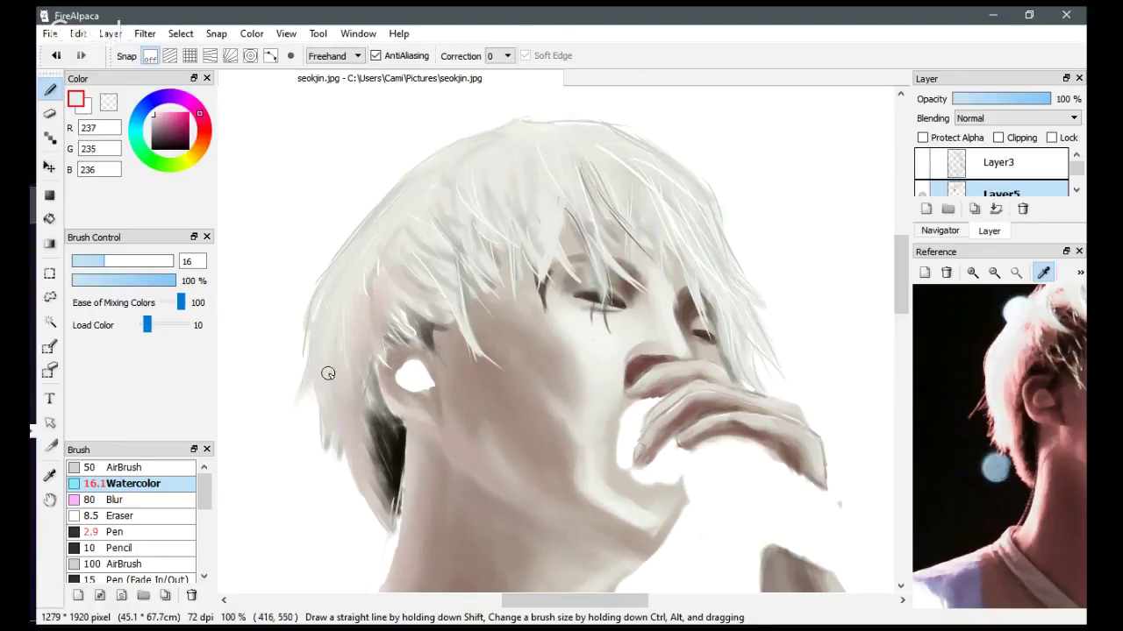
# Erase the white background on Layer2 around the head and hand with a size 77 eraser.
pyautogui.scroll(-2, 1077, 167)
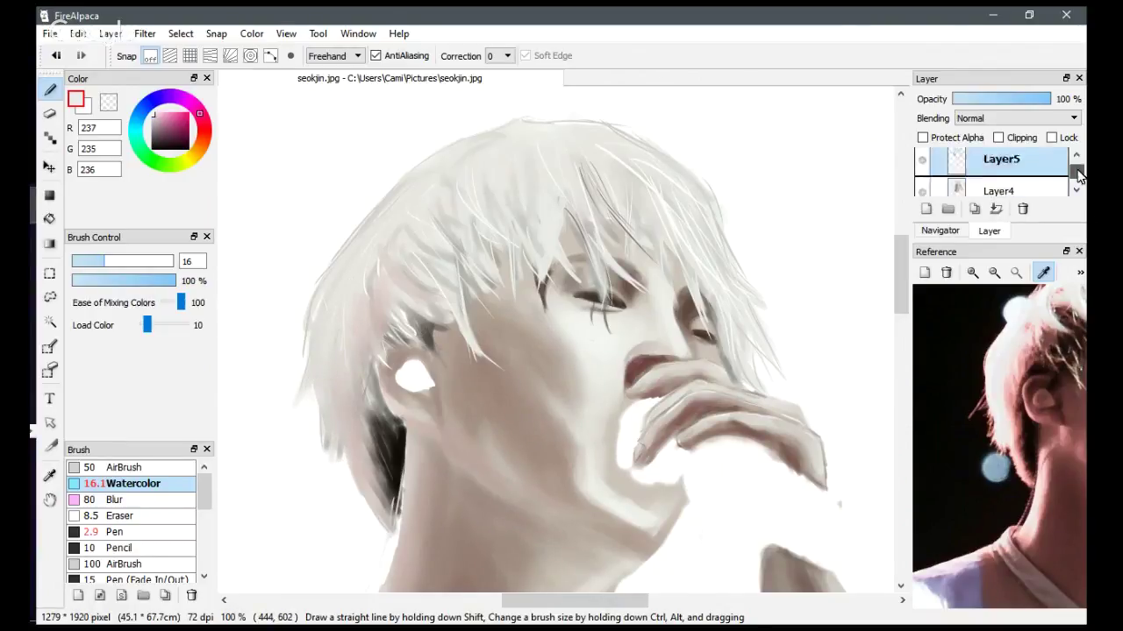
pyautogui.click(1024, 180)
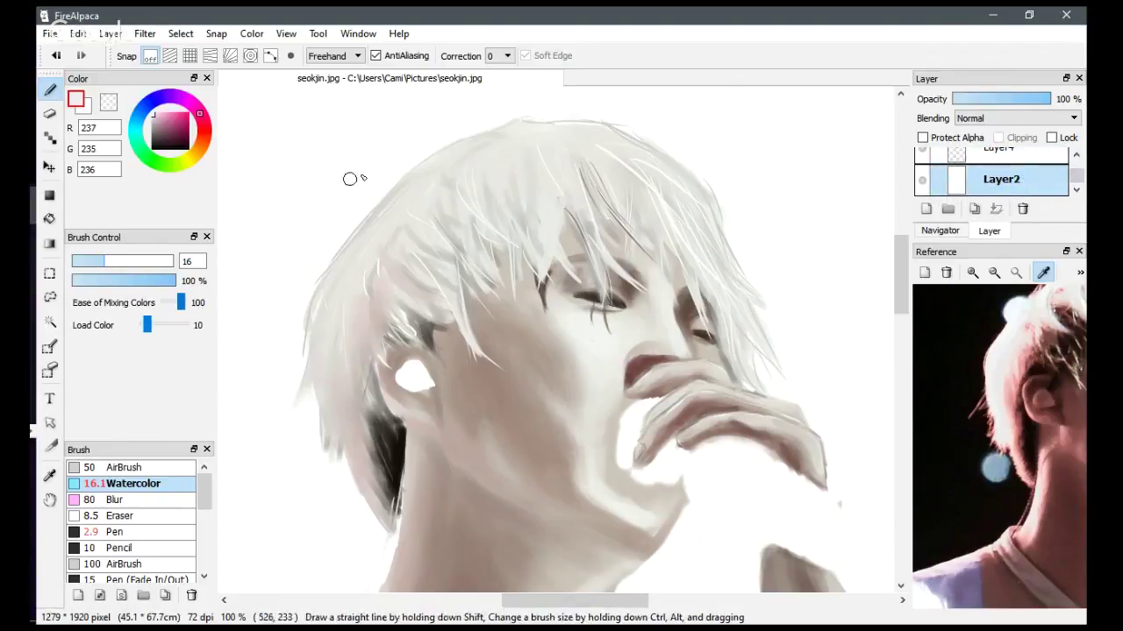
pyautogui.click(49, 115)
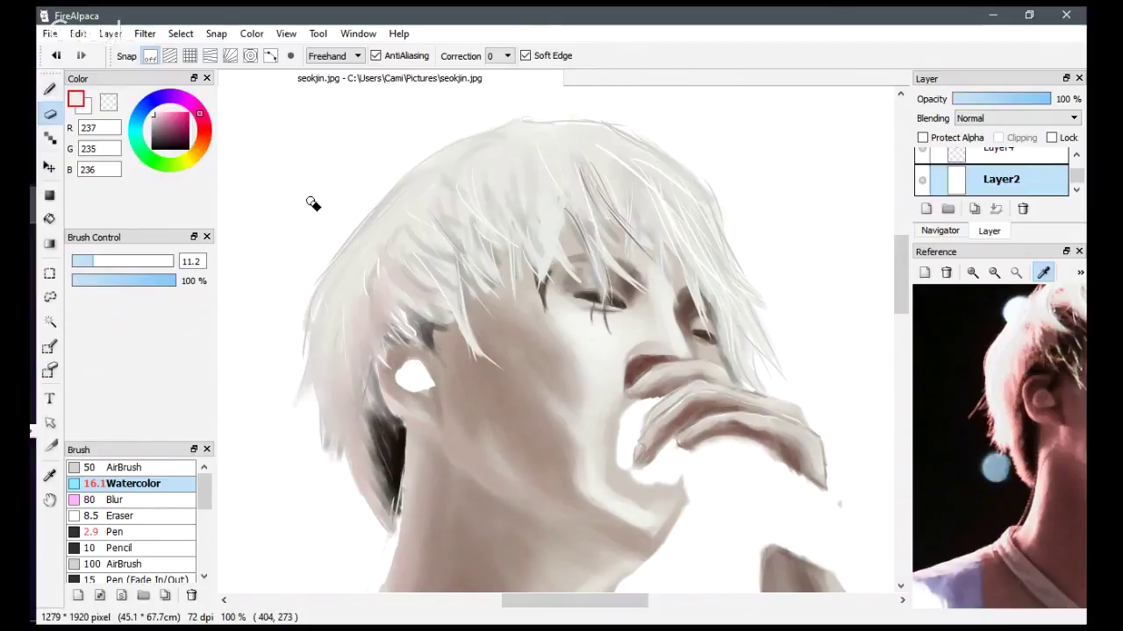
pyautogui.click(134, 262)
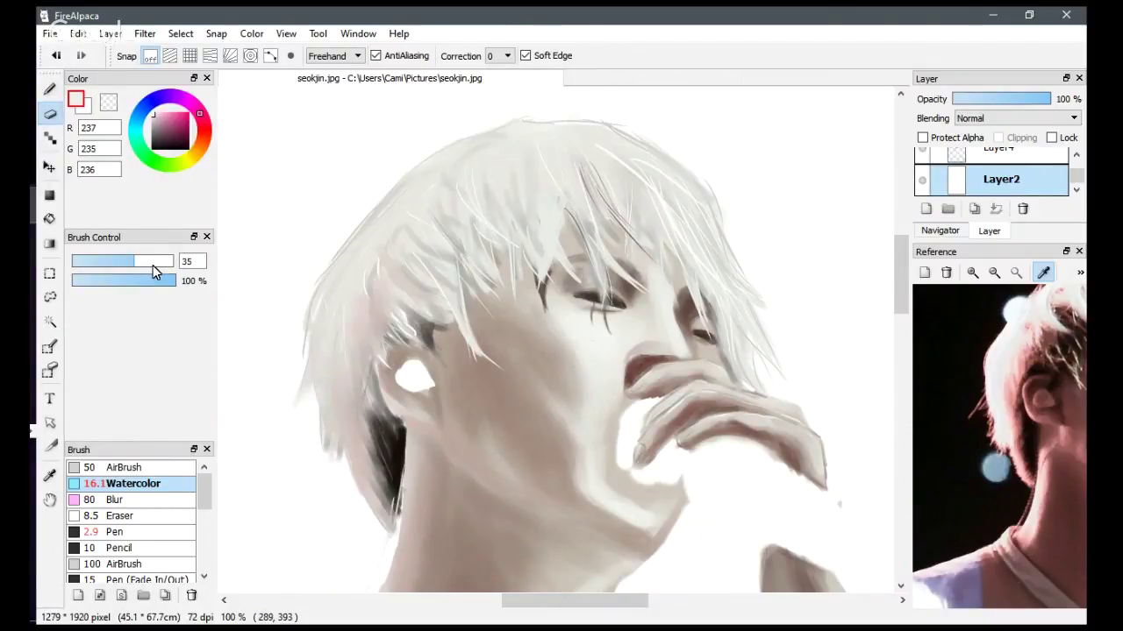
pyautogui.click(155, 264)
pyautogui.moveTo(378, 175)
pyautogui.mouseDown()
pyautogui.moveTo(301, 263)
pyautogui.moveTo(394, 138)
pyautogui.moveTo(323, 325)
pyautogui.moveTo(351, 539)
pyautogui.moveTo(411, 170)
pyautogui.moveTo(556, 95)
pyautogui.moveTo(665, 154)
pyautogui.moveTo(722, 126)
pyautogui.moveTo(759, 376)
pyautogui.moveTo(710, 483)
pyautogui.moveTo(634, 447)
pyautogui.moveTo(789, 306)
pyautogui.moveTo(807, 371)
pyautogui.mouseUp()
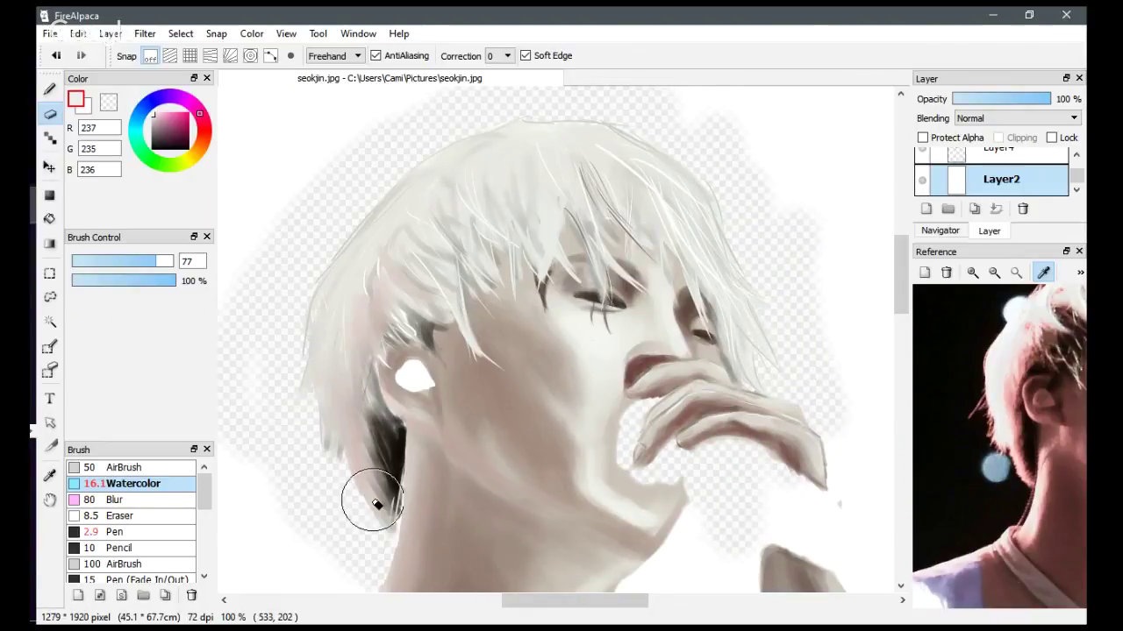
# Paint the first black (0, 0, 0) strokes along the back of the head on Layer2 with Watercolor.
pyautogui.click(180, 147)
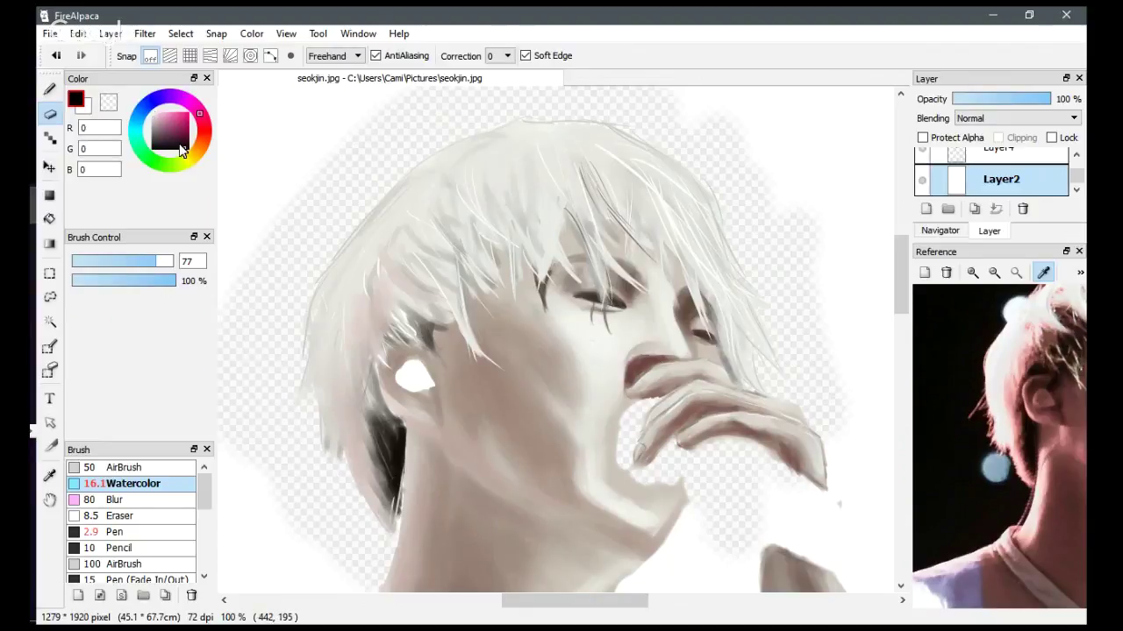
pyautogui.press('b')
pyautogui.moveTo(320, 270)
pyautogui.mouseDown()
pyautogui.moveTo(401, 170)
pyautogui.moveTo(343, 242)
pyautogui.moveTo(298, 379)
pyautogui.mouseUp()
pyautogui.moveTo(110, 261); pyautogui.dragTo(171, 262)
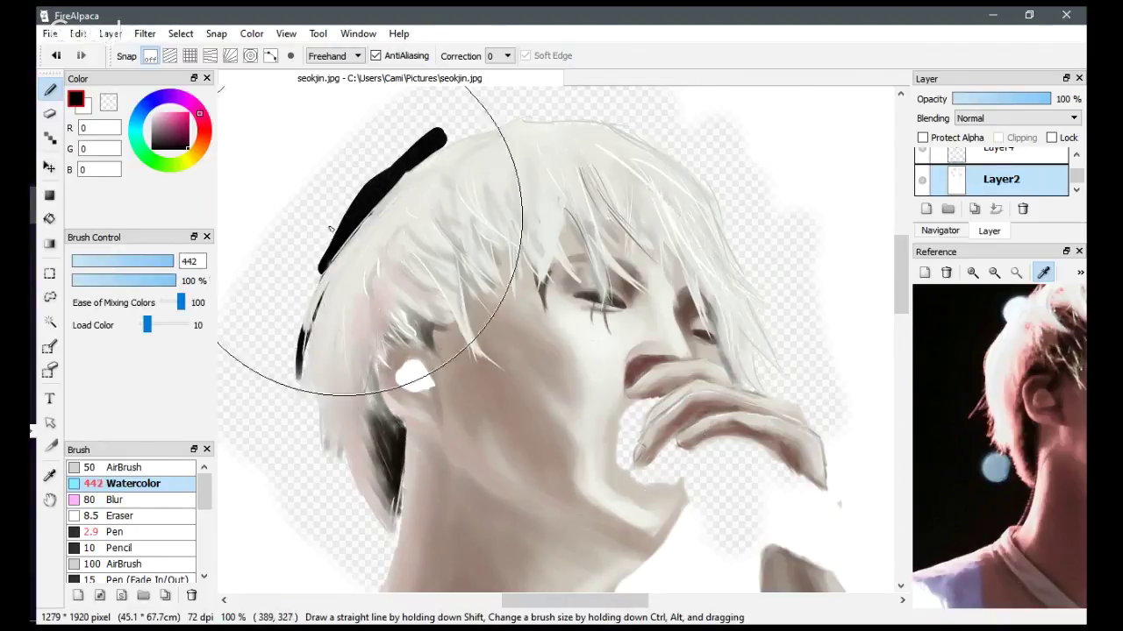
pyautogui.moveTo(342, 217)
pyautogui.mouseDown()
pyautogui.moveTo(374, 249)
pyautogui.moveTo(360, 284)
pyautogui.moveTo(349, 366)
pyautogui.mouseUp()
pyautogui.hotkey('ctrl', 'z')
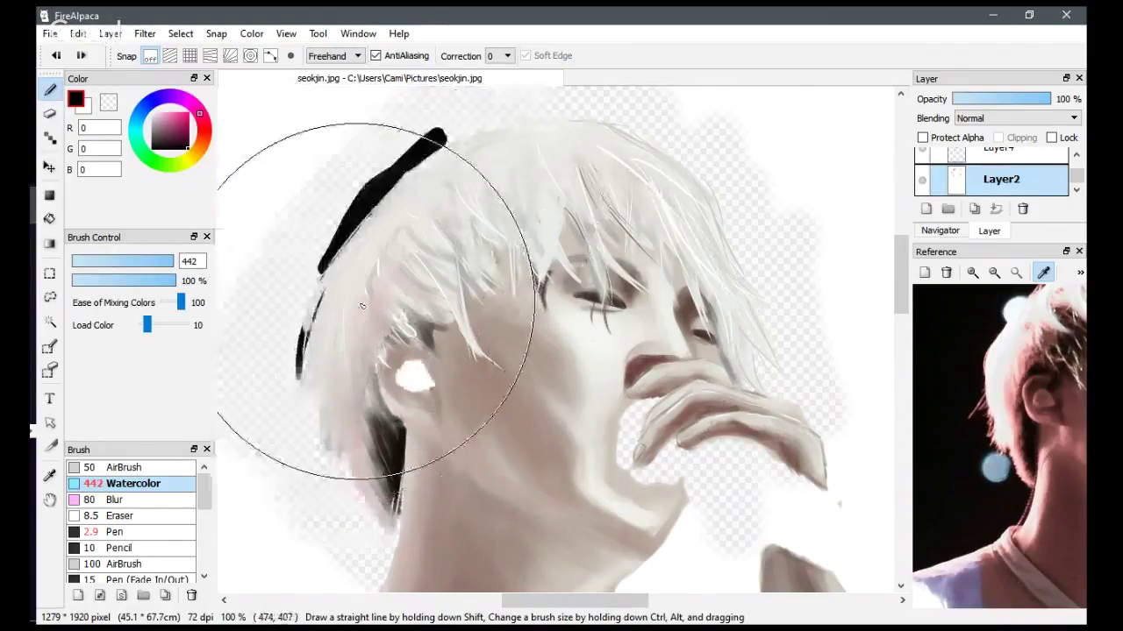
# Paint a black background band around the head, hair and hand with Watercolor at size 64 and Load Color 100.
pyautogui.moveTo(172, 261); pyautogui.dragTo(151, 261)
pyautogui.moveTo(364, 213)
pyautogui.mouseDown()
pyautogui.moveTo(288, 358)
pyautogui.moveTo(308, 261)
pyautogui.moveTo(340, 499)
pyautogui.moveTo(291, 394)
pyautogui.moveTo(377, 527)
pyautogui.moveTo(391, 529)
pyautogui.moveTo(302, 434)
pyautogui.moveTo(386, 565)
pyautogui.moveTo(362, 551)
pyautogui.moveTo(282, 443)
pyautogui.moveTo(258, 370)
pyautogui.moveTo(274, 304)
pyautogui.moveTo(313, 224)
pyautogui.moveTo(239, 340)
pyautogui.moveTo(416, 172)
pyautogui.moveTo(521, 143)
pyautogui.moveTo(437, 145)
pyautogui.moveTo(600, 131)
pyautogui.moveTo(656, 145)
pyautogui.moveTo(613, 127)
pyautogui.moveTo(695, 180)
pyautogui.moveTo(670, 155)
pyautogui.moveTo(723, 165)
pyautogui.moveTo(745, 325)
pyautogui.moveTo(747, 256)
pyautogui.moveTo(771, 338)
pyautogui.moveTo(781, 288)
pyautogui.moveTo(794, 434)
pyautogui.moveTo(804, 435)
pyautogui.moveTo(785, 303)
pyautogui.moveTo(723, 266)
pyautogui.moveTo(683, 417)
pyautogui.moveTo(688, 491)
pyautogui.moveTo(617, 442)
pyautogui.moveTo(634, 497)
pyautogui.moveTo(686, 475)
pyautogui.moveTo(756, 526)
pyautogui.moveTo(740, 522)
pyautogui.moveTo(781, 463)
pyautogui.moveTo(775, 205)
pyautogui.moveTo(687, 125)
pyautogui.moveTo(732, 177)
pyautogui.moveTo(676, 99)
pyautogui.moveTo(649, 109)
pyautogui.moveTo(544, 96)
pyautogui.moveTo(421, 135)
pyautogui.moveTo(458, 122)
pyautogui.moveTo(364, 198)
pyautogui.moveTo(293, 350)
pyautogui.moveTo(317, 250)
pyautogui.moveTo(354, 501)
pyautogui.moveTo(298, 403)
pyautogui.mouseUp()
pyautogui.moveTo(146, 325); pyautogui.dragTo(182, 326)
pyautogui.moveTo(289, 303)
pyautogui.mouseDown()
pyautogui.moveTo(360, 541)
pyautogui.moveTo(263, 369)
pyautogui.moveTo(438, 141)
pyautogui.moveTo(333, 210)
pyautogui.moveTo(469, 134)
pyautogui.moveTo(571, 118)
pyautogui.moveTo(734, 226)
pyautogui.mouseUp()
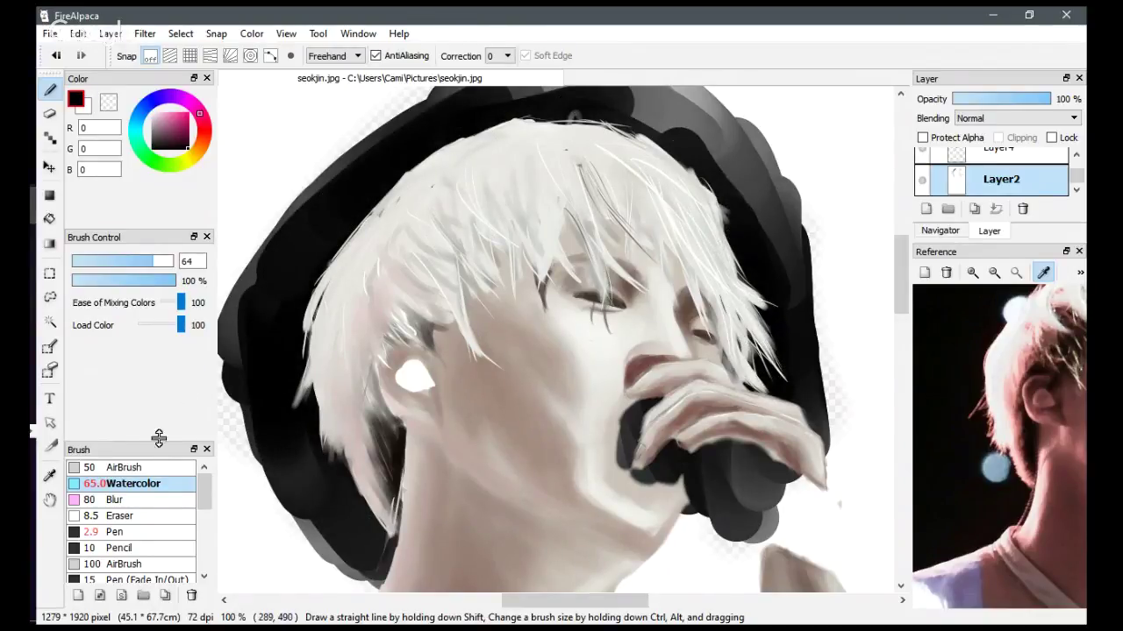
# Cover the patchy grey areas of the background around the head in solid black with a size 146 Pen.
pyautogui.click(149, 534)
pyautogui.moveTo(99, 262); pyautogui.dragTo(176, 263)
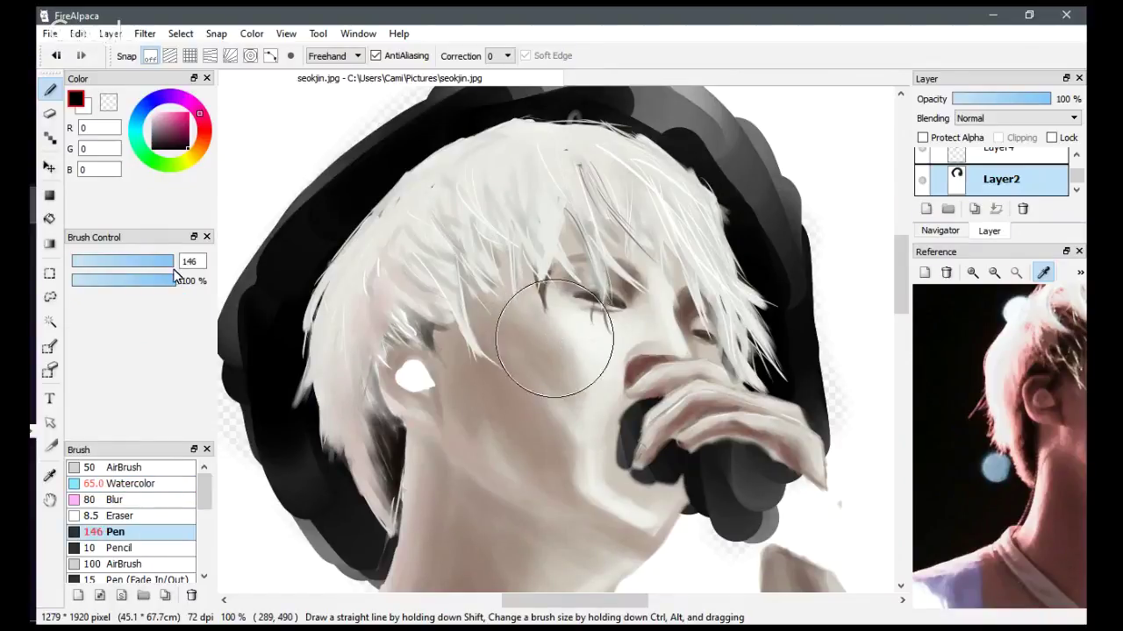
pyautogui.moveTo(398, 211)
pyautogui.mouseDown()
pyautogui.moveTo(342, 505)
pyautogui.moveTo(320, 225)
pyautogui.moveTo(363, 193)
pyautogui.moveTo(368, 519)
pyautogui.moveTo(321, 344)
pyautogui.moveTo(538, 117)
pyautogui.moveTo(622, 165)
pyautogui.moveTo(593, 107)
pyautogui.moveTo(694, 175)
pyautogui.moveTo(746, 323)
pyautogui.moveTo(739, 235)
pyautogui.moveTo(757, 318)
pyautogui.moveTo(751, 416)
pyautogui.moveTo(731, 388)
pyautogui.mouseUp()
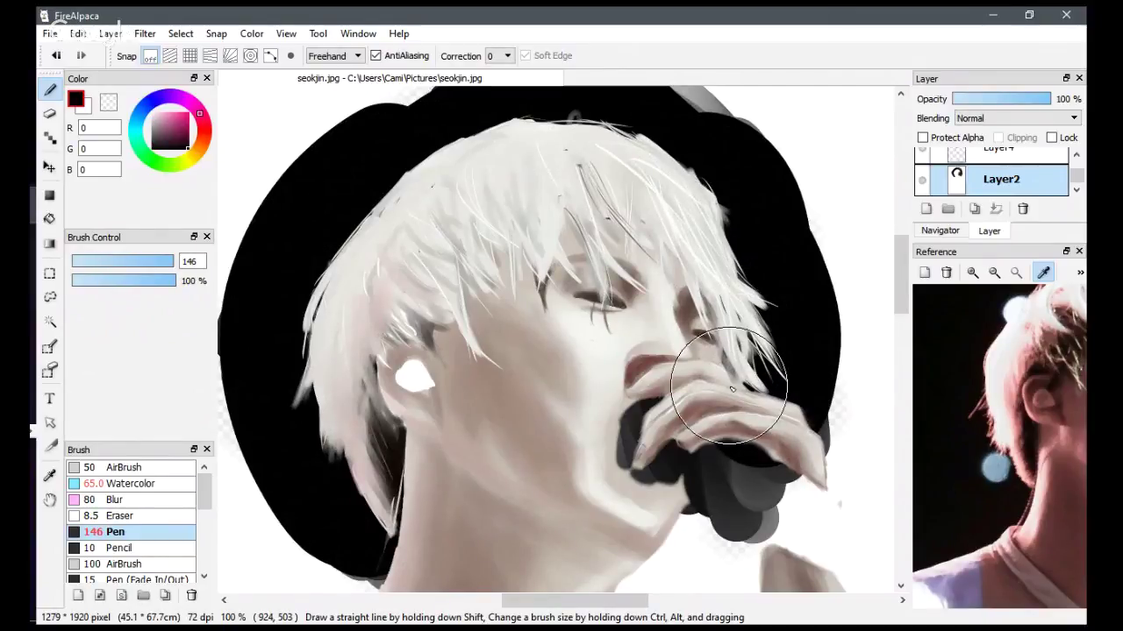
# Sample near-white (244, 244, 244) from the photo's hair and fill out the hair's outer edges on Layer5 with size 20 Watercolor.
pyautogui.click(167, 468)
pyautogui.click(165, 484)
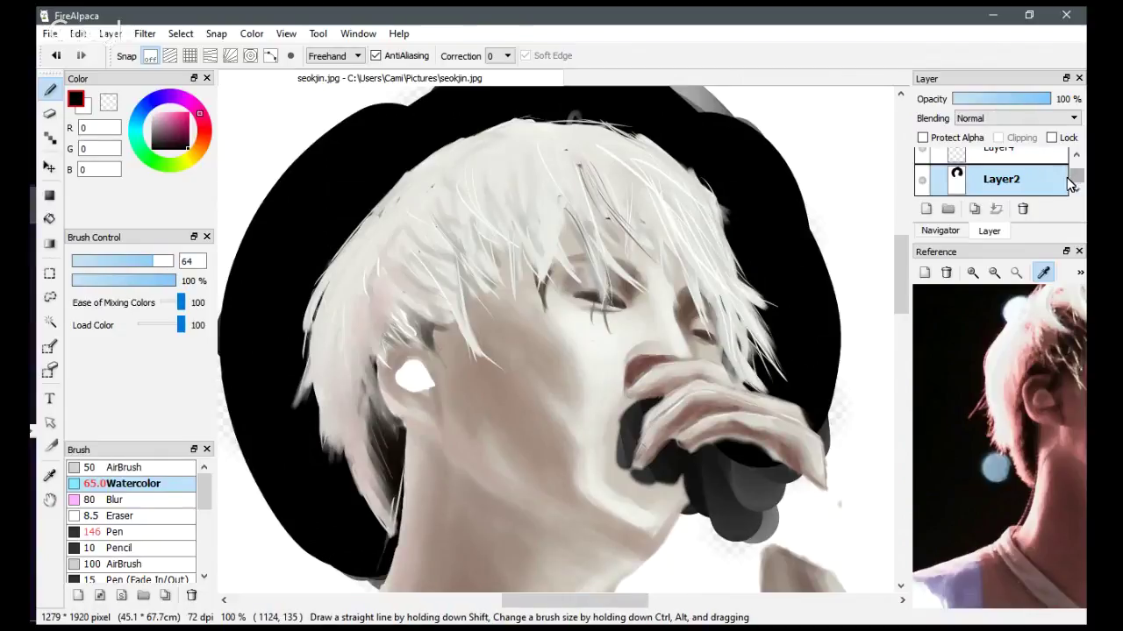
pyautogui.scroll(2, 1079, 181)
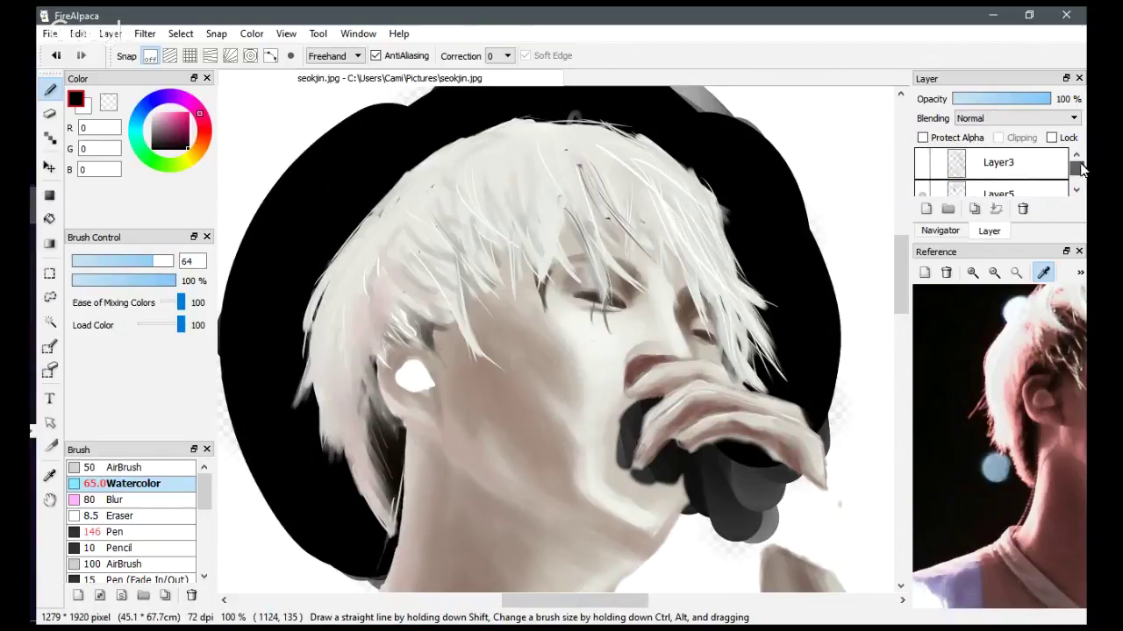
pyautogui.click(1013, 193)
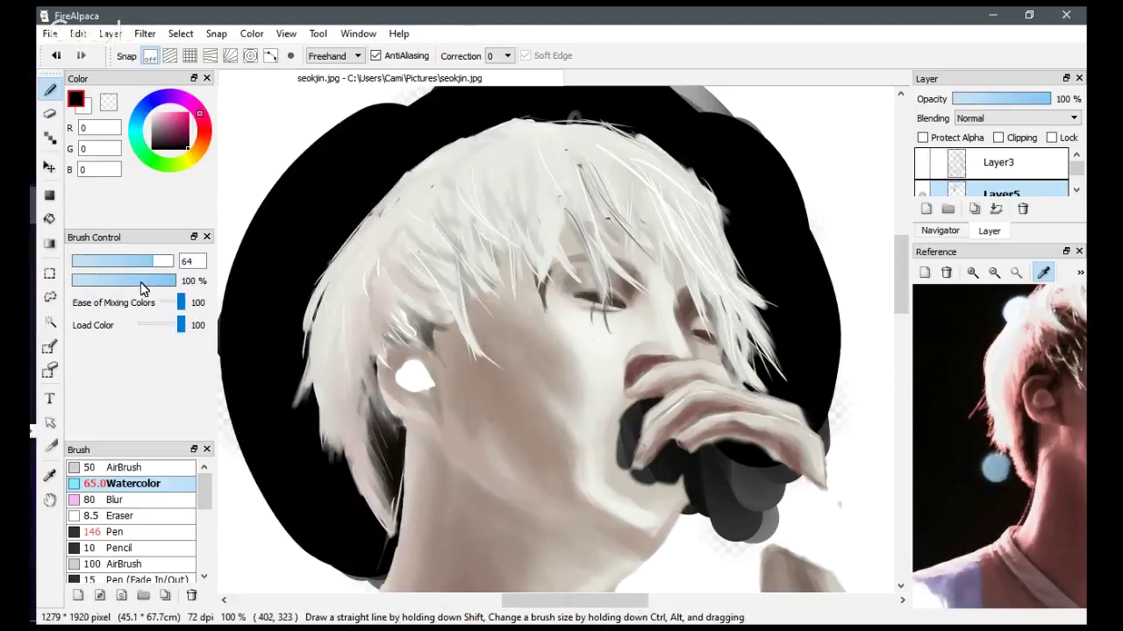
pyautogui.moveTo(133, 261); pyautogui.dragTo(111, 262)
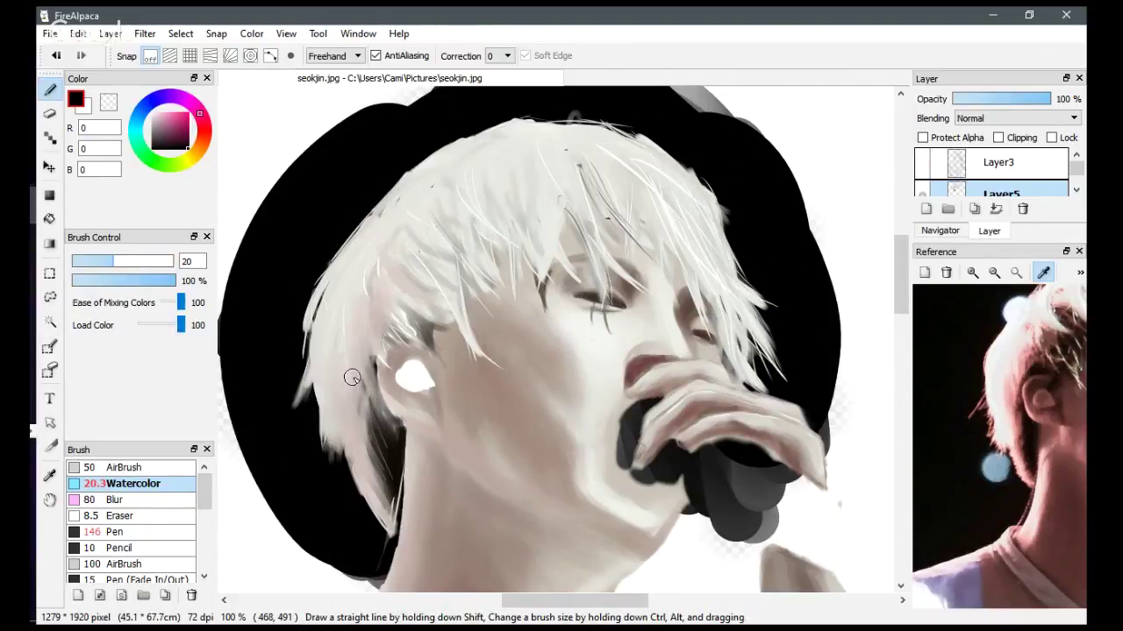
pyautogui.moveTo(300, 397); pyautogui.dragTo(320, 328)
pyautogui.hotkey('ctrl', 'z')
pyautogui.click(1002, 361)
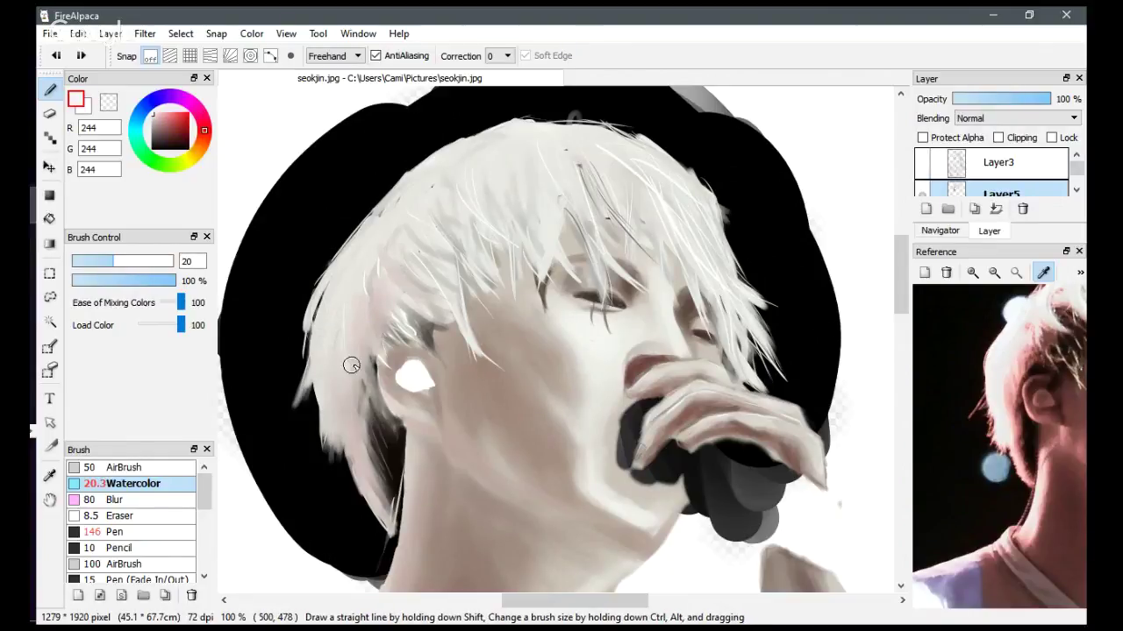
pyautogui.moveTo(351, 365)
pyautogui.mouseDown()
pyautogui.moveTo(327, 344)
pyautogui.moveTo(311, 370)
pyautogui.moveTo(317, 326)
pyautogui.moveTo(310, 385)
pyautogui.moveTo(335, 275)
pyautogui.moveTo(346, 245)
pyautogui.mouseUp()
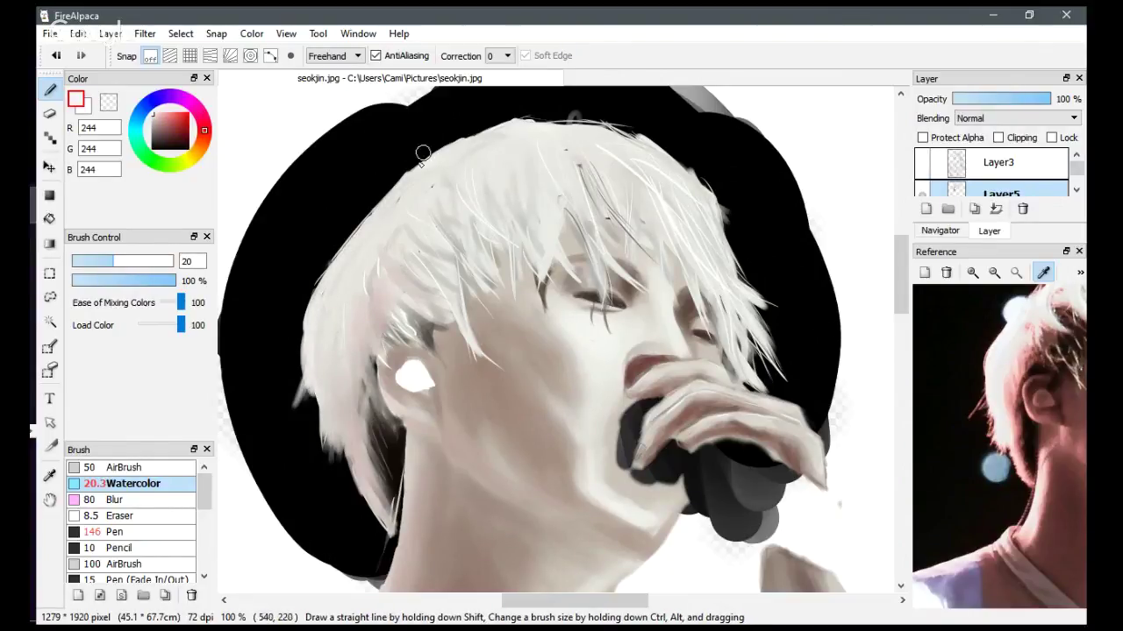
pyautogui.moveTo(606, 140)
pyautogui.mouseDown()
pyautogui.moveTo(537, 127)
pyautogui.moveTo(647, 147)
pyautogui.moveTo(613, 124)
pyautogui.moveTo(637, 135)
pyautogui.moveTo(553, 122)
pyautogui.moveTo(505, 129)
pyautogui.moveTo(549, 113)
pyautogui.mouseUp()
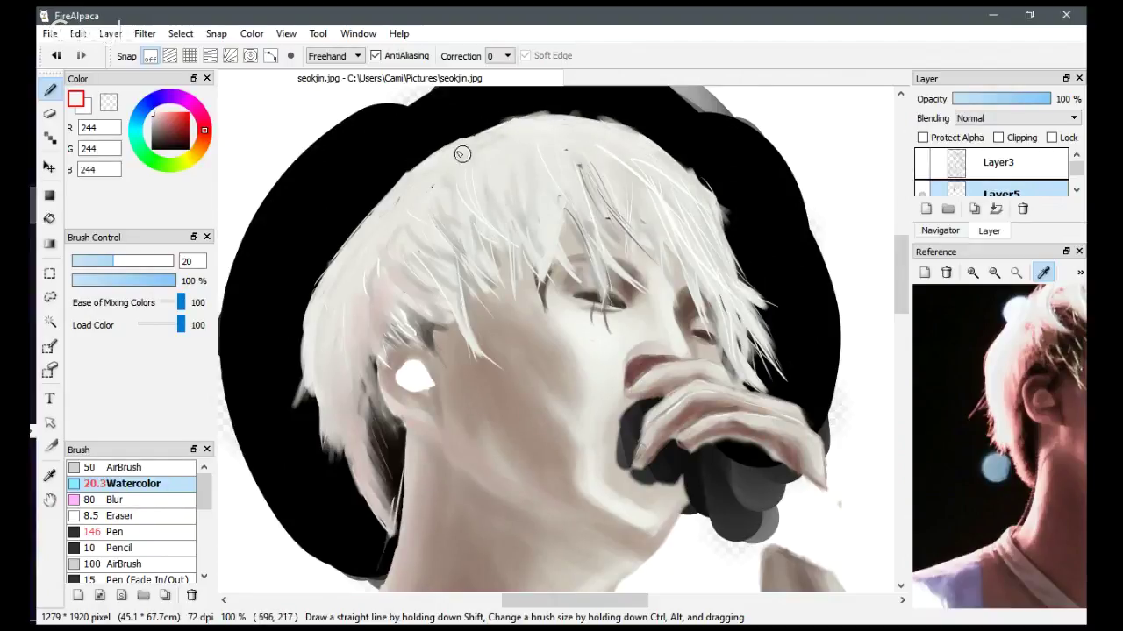
pyautogui.moveTo(719, 175)
pyautogui.mouseDown()
pyautogui.moveTo(709, 195)
pyautogui.moveTo(739, 278)
pyautogui.moveTo(735, 318)
pyautogui.moveTo(770, 393)
pyautogui.moveTo(736, 346)
pyautogui.mouseUp()
pyautogui.moveTo(546, 185)
pyautogui.mouseDown()
pyautogui.moveTo(559, 212)
pyautogui.moveTo(537, 213)
pyautogui.moveTo(578, 290)
pyautogui.mouseUp()
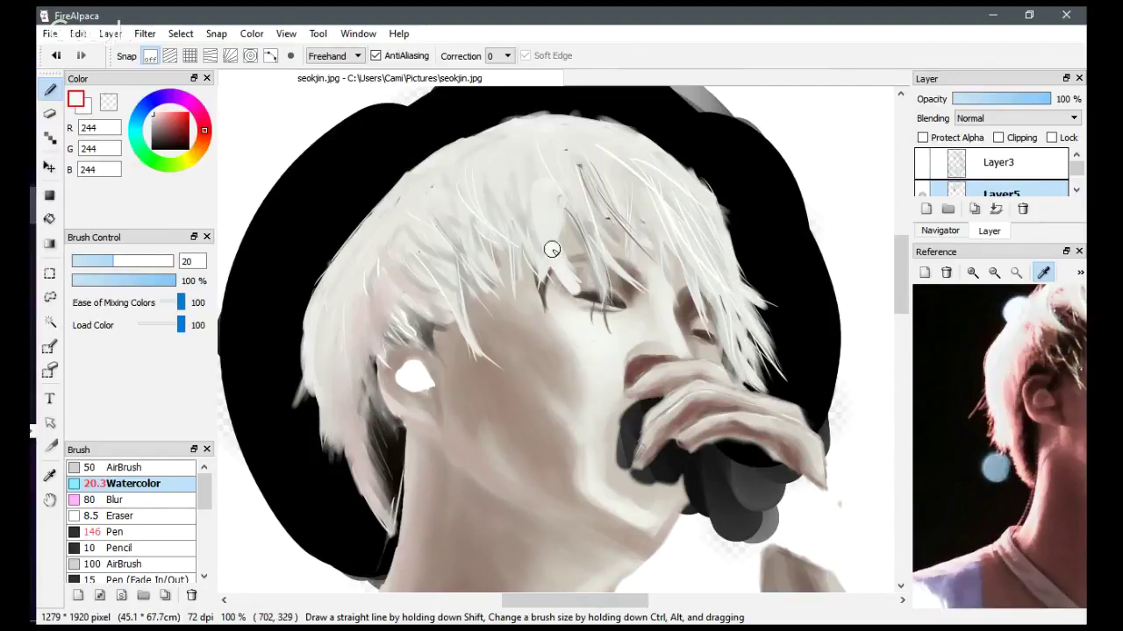
pyautogui.hotkey('ctrl', 'z')
pyautogui.moveTo(788, 140); pyautogui.dragTo(824, 273)
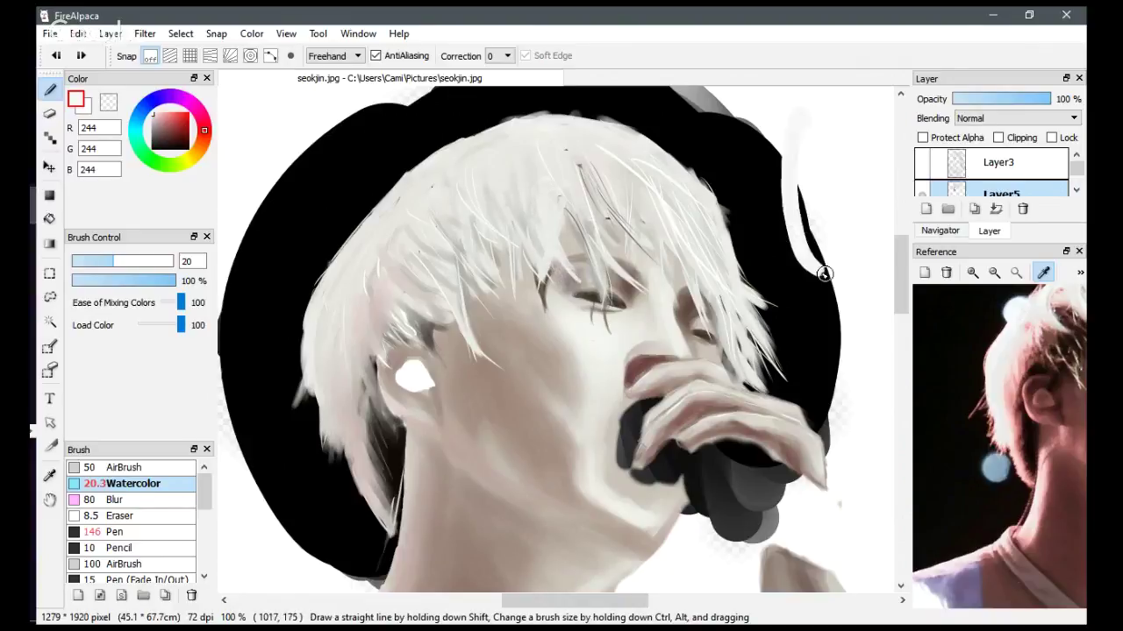
pyautogui.hotkey('ctrl', 'z')
pyautogui.hotkey('ctrl', 'z')
pyautogui.moveTo(772, 128)
pyautogui.mouseDown()
pyautogui.moveTo(833, 318)
pyautogui.moveTo(815, 311)
pyautogui.mouseUp()
pyautogui.hotkey('ctrl', 'z')
pyautogui.hotkey('ctrl', 'z')
pyautogui.moveTo(782, 146); pyautogui.dragTo(840, 330)
pyautogui.moveTo(795, 182); pyautogui.dragTo(851, 317)
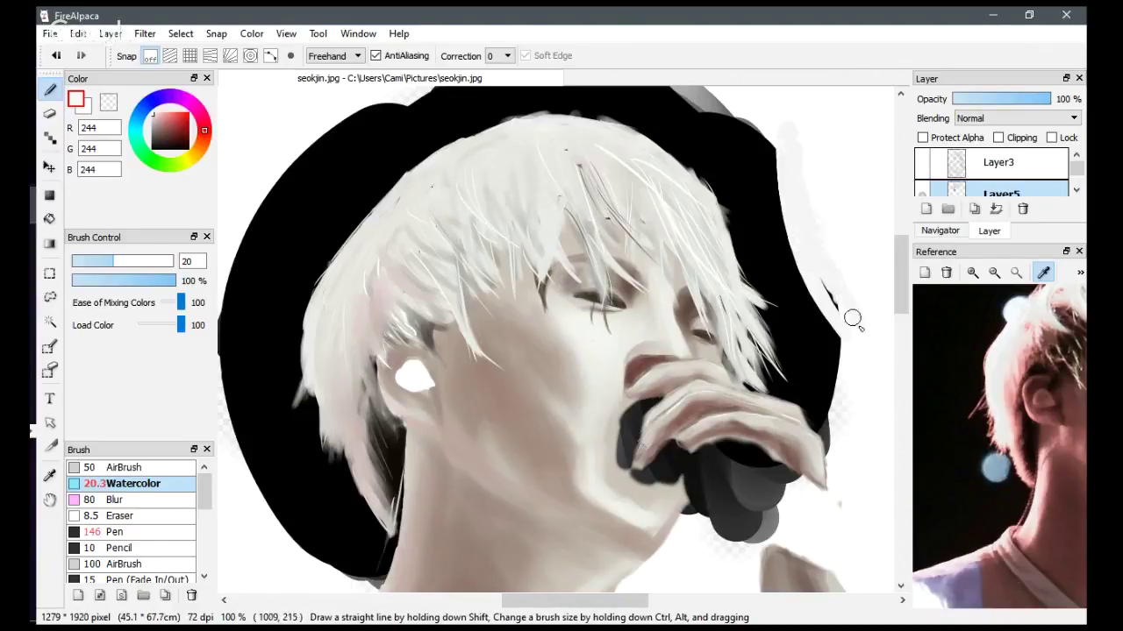
pyautogui.moveTo(780, 149)
pyautogui.mouseDown()
pyautogui.moveTo(799, 245)
pyautogui.moveTo(858, 330)
pyautogui.mouseUp()
pyautogui.hotkey('ctrl', 'z')
pyautogui.hotkey('ctrl', 'z')
pyautogui.hotkey('ctrl', 'z')
pyautogui.moveTo(776, 180); pyautogui.dragTo(865, 351)
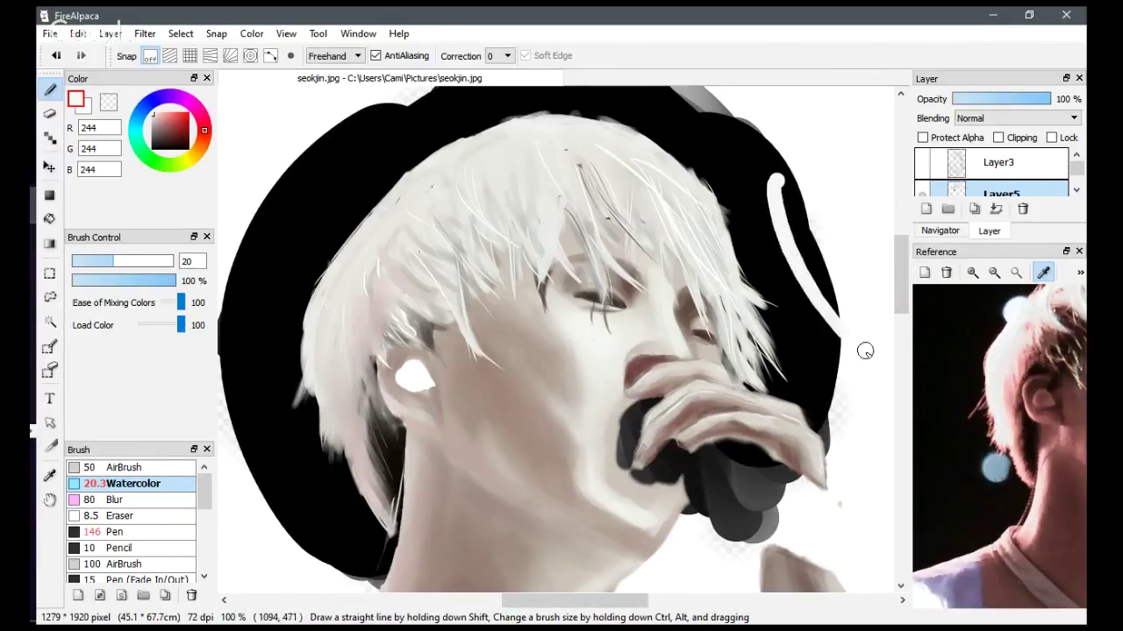
pyautogui.hotkey('ctrl', 'z')
pyautogui.moveTo(759, 160); pyautogui.dragTo(783, 275)
pyautogui.moveTo(772, 181); pyautogui.dragTo(798, 263)
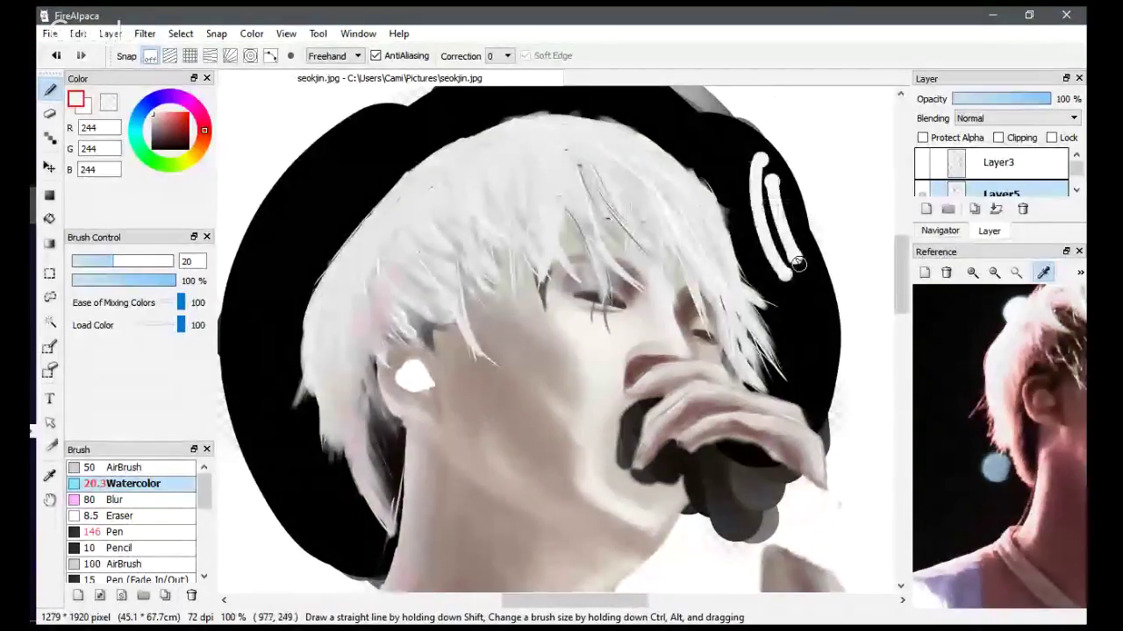
pyautogui.hotkey('ctrl', 'z')
pyautogui.hotkey('ctrl', 'z')
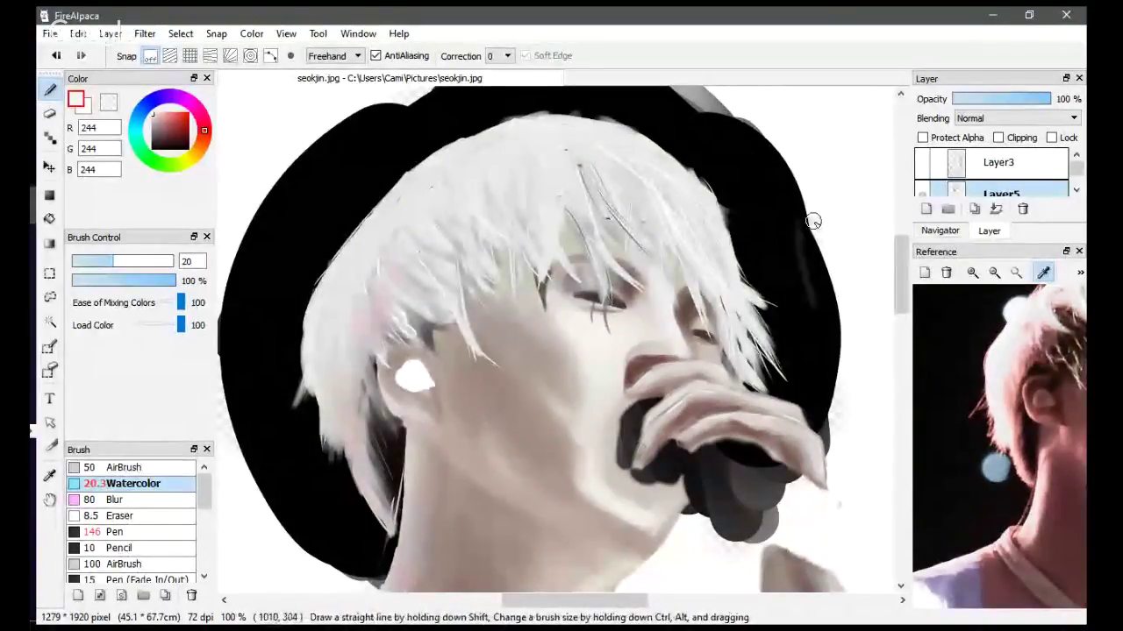
pyautogui.moveTo(791, 203)
pyautogui.mouseDown()
pyautogui.moveTo(810, 324)
pyautogui.moveTo(825, 376)
pyautogui.mouseUp()
pyautogui.hotkey('ctrl', 'z')
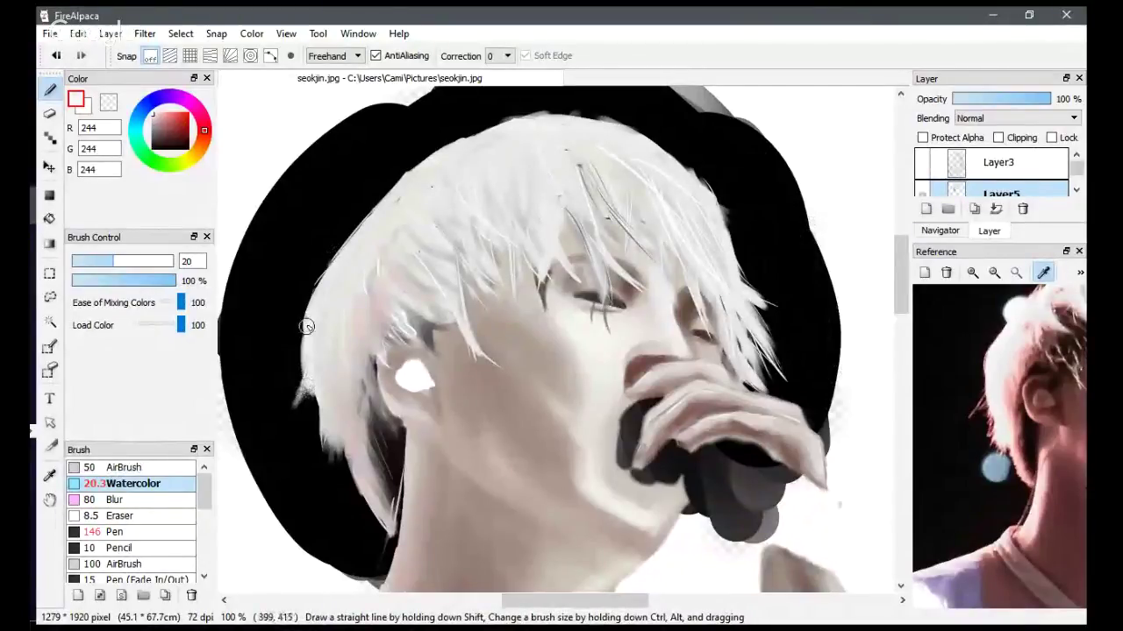
# Smooth the outer edge of the hair from behind the ear up to the crown with near-white Watercolor.
pyautogui.moveTo(304, 351)
pyautogui.mouseDown()
pyautogui.moveTo(316, 287)
pyautogui.moveTo(383, 200)
pyautogui.mouseUp()
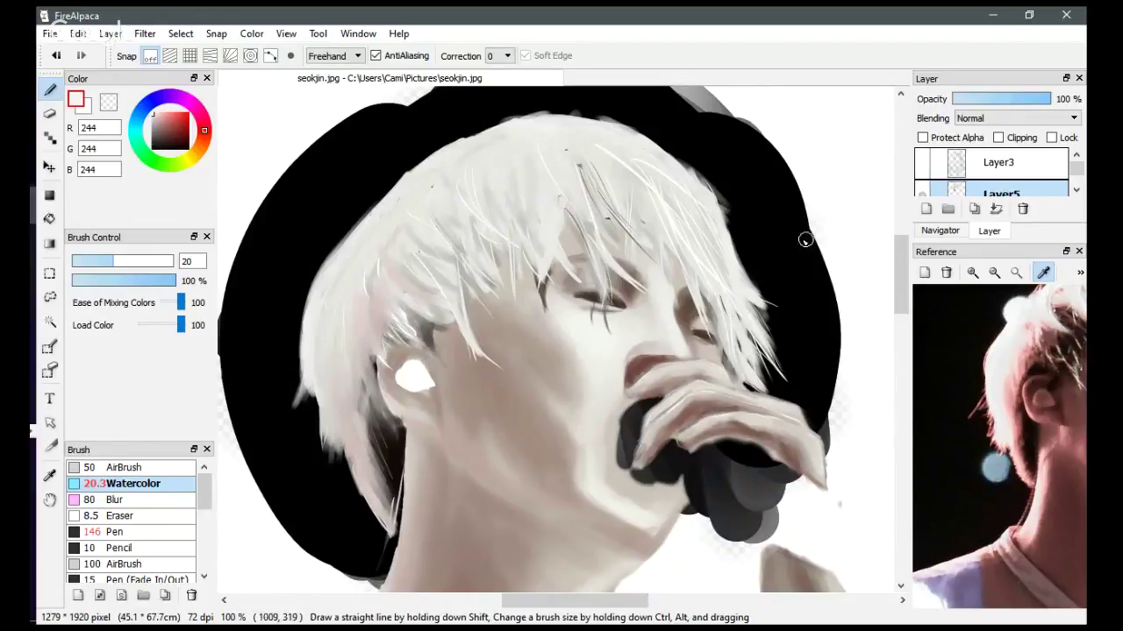
# Compare the whole painting with the full reference photo, and return to a close view of the head and hair in both.
pyautogui.click(1018, 275)
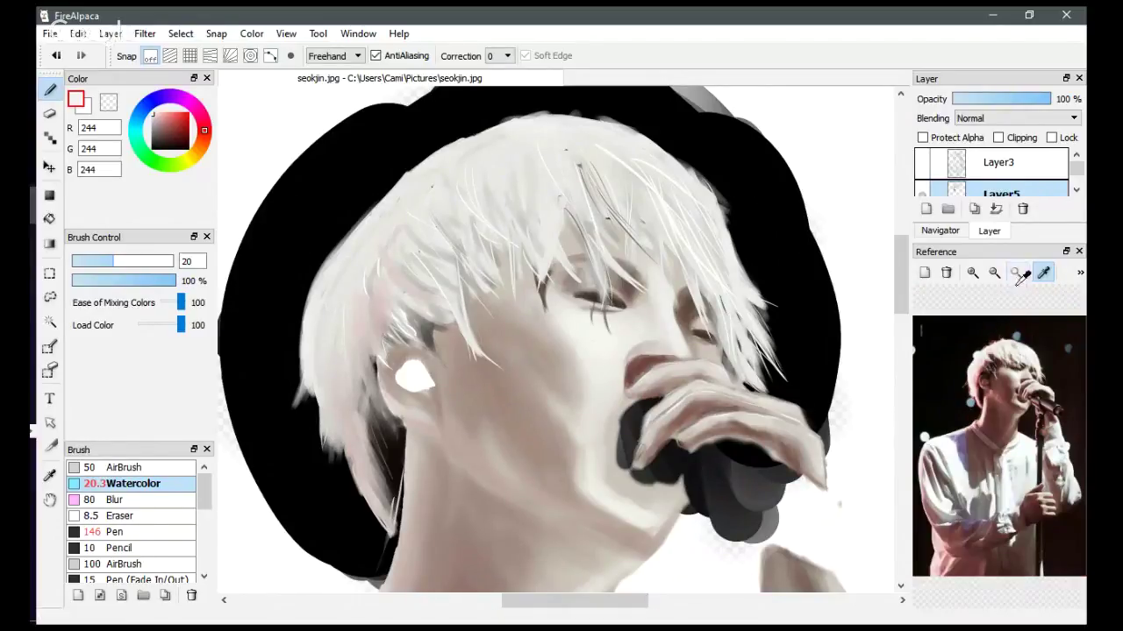
pyautogui.click(940, 231)
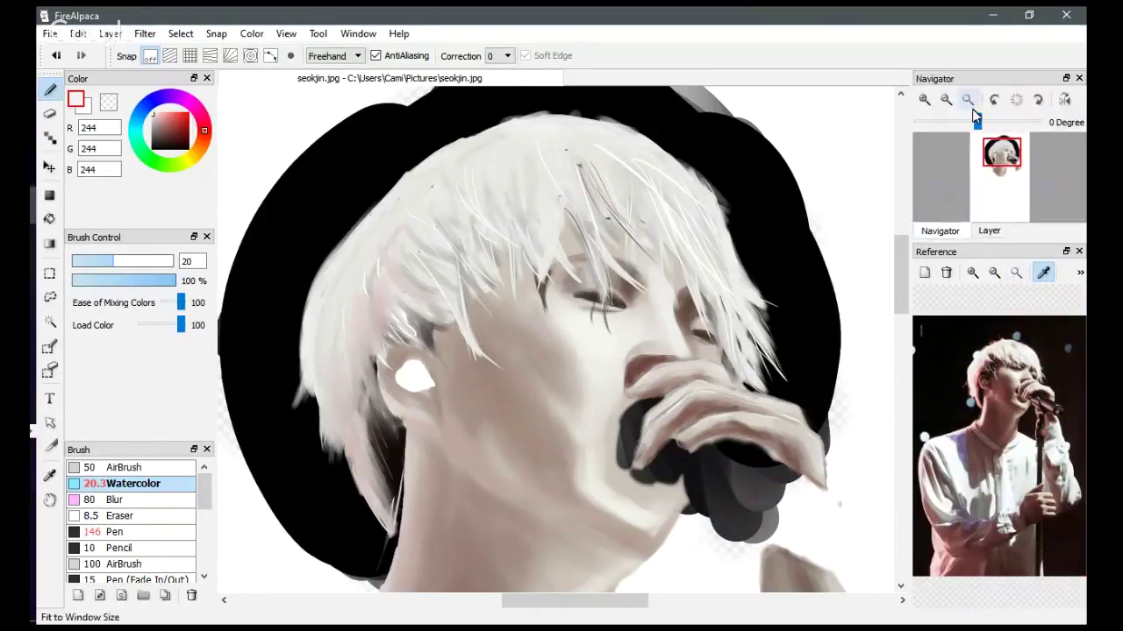
pyautogui.click(967, 99)
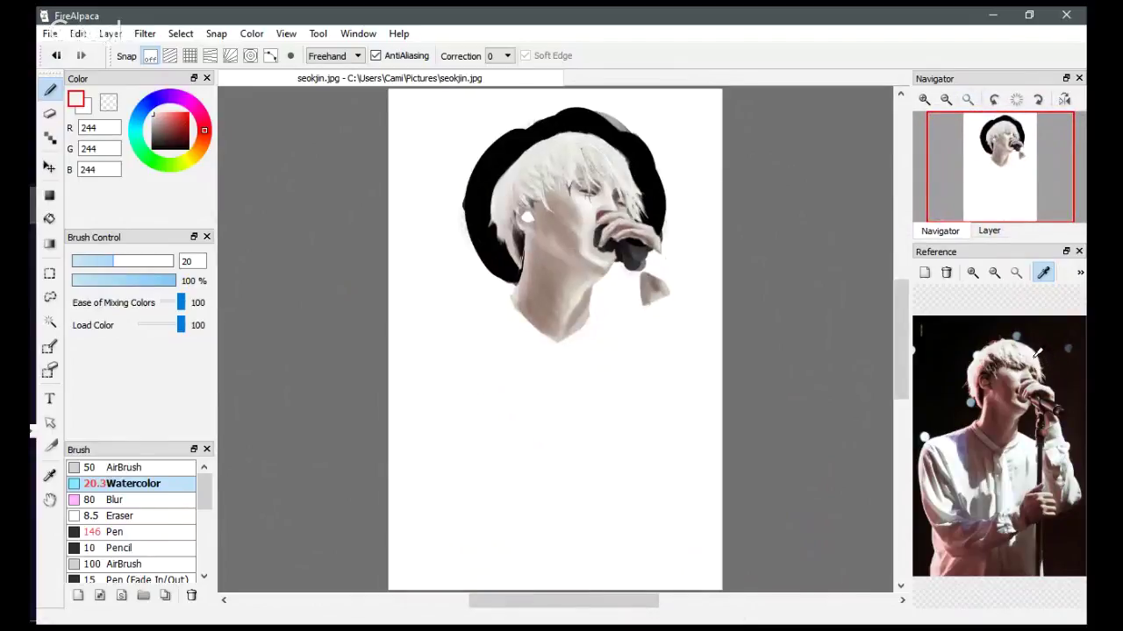
pyautogui.click(926, 99)
pyautogui.click(926, 99)
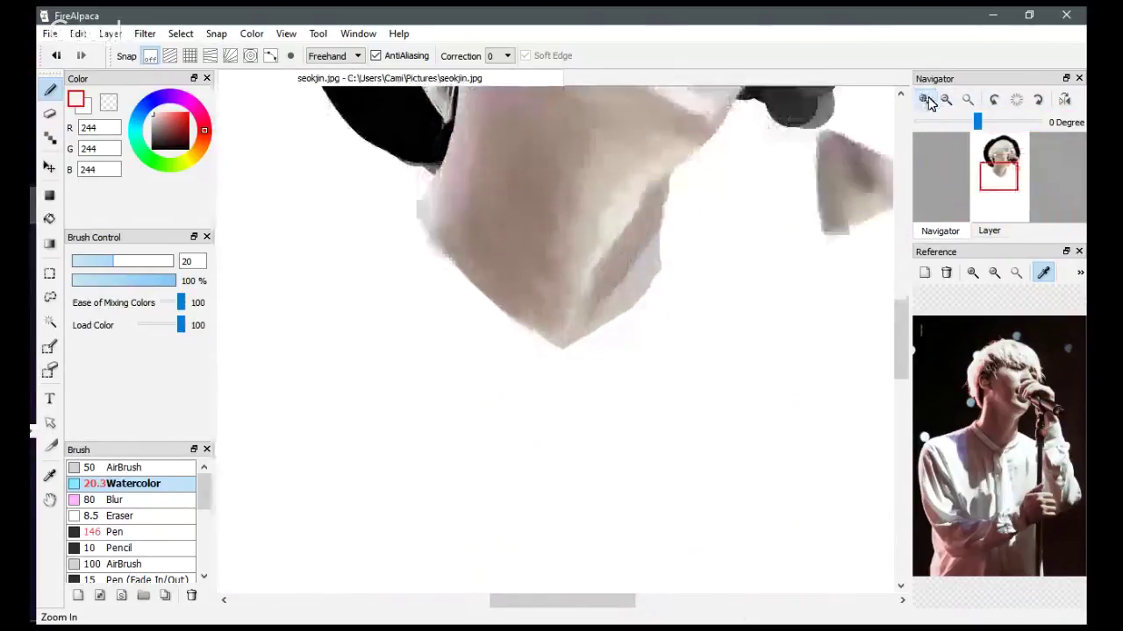
pyautogui.moveTo(1000, 179); pyautogui.dragTo(1003, 157)
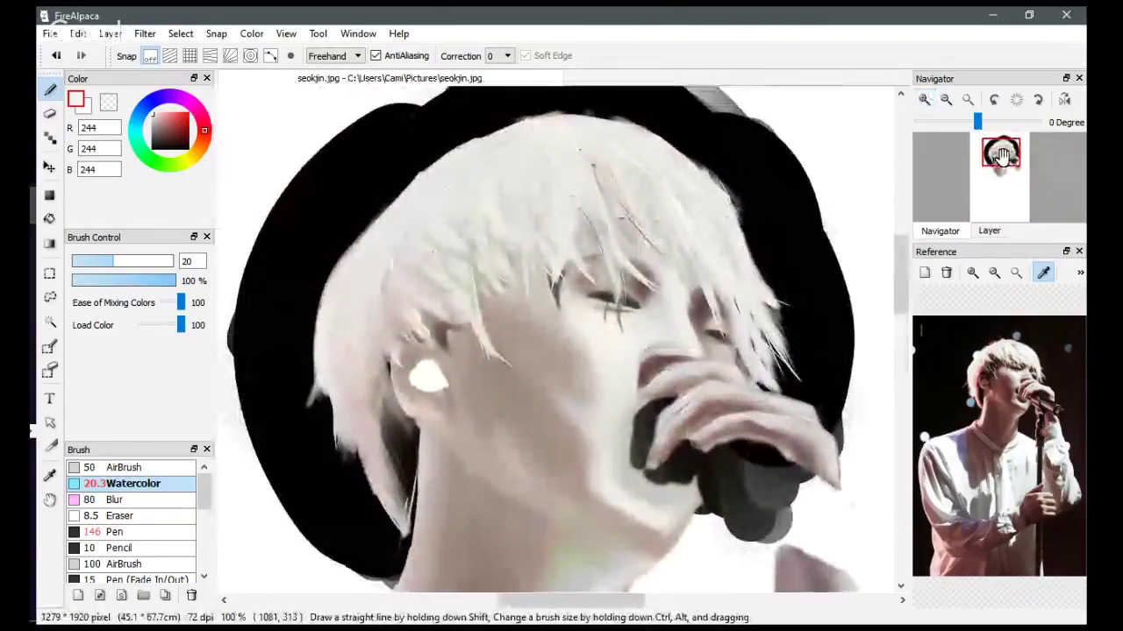
pyautogui.click(973, 272)
pyautogui.click(973, 272)
pyautogui.moveTo(1005, 296); pyautogui.dragTo(1050, 392)
pyautogui.click(971, 273)
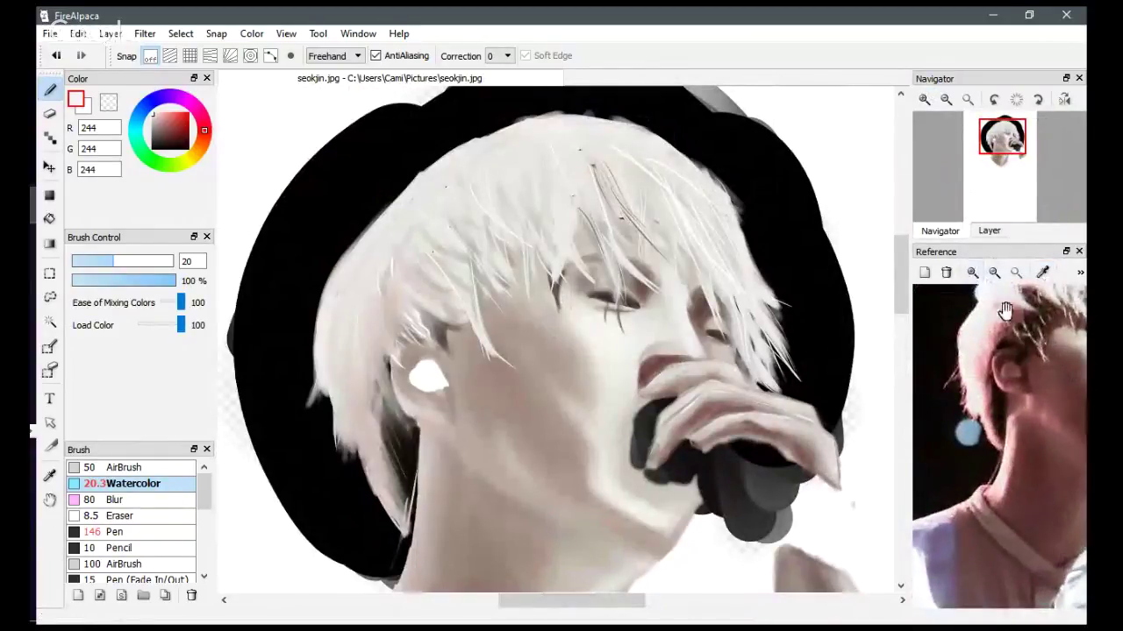
pyautogui.moveTo(999, 326); pyautogui.dragTo(1021, 354)
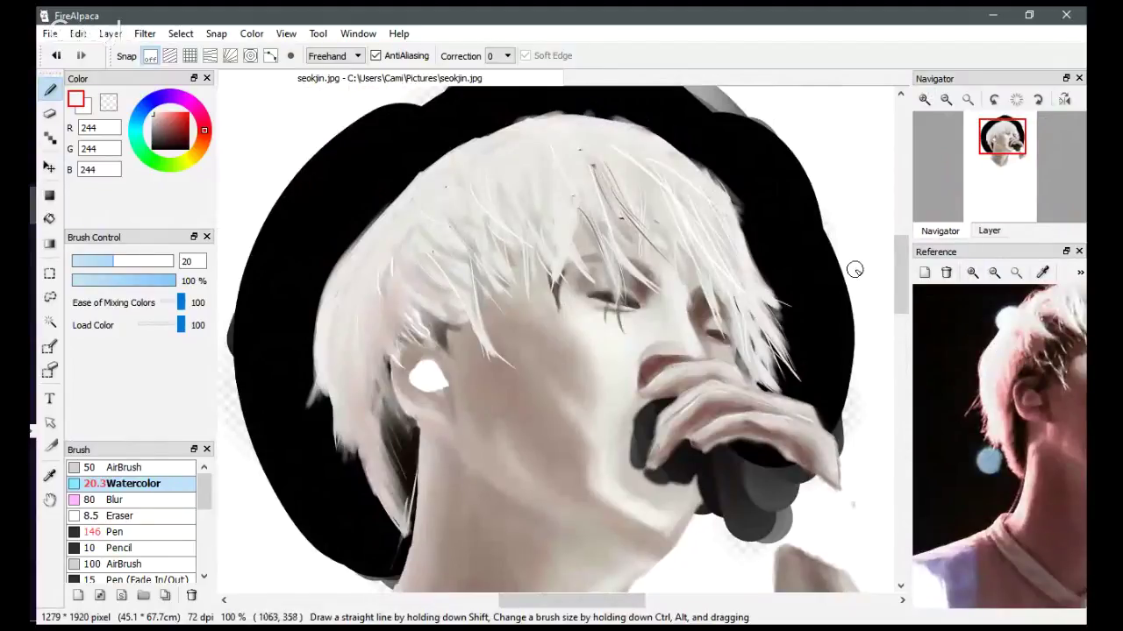
# Draw fine near-white strands along the hair's outer edges with a size 1.8 Pen, and set the eraser to size 24.
pyautogui.click(125, 537)
pyautogui.moveTo(146, 263); pyautogui.dragTo(74, 268)
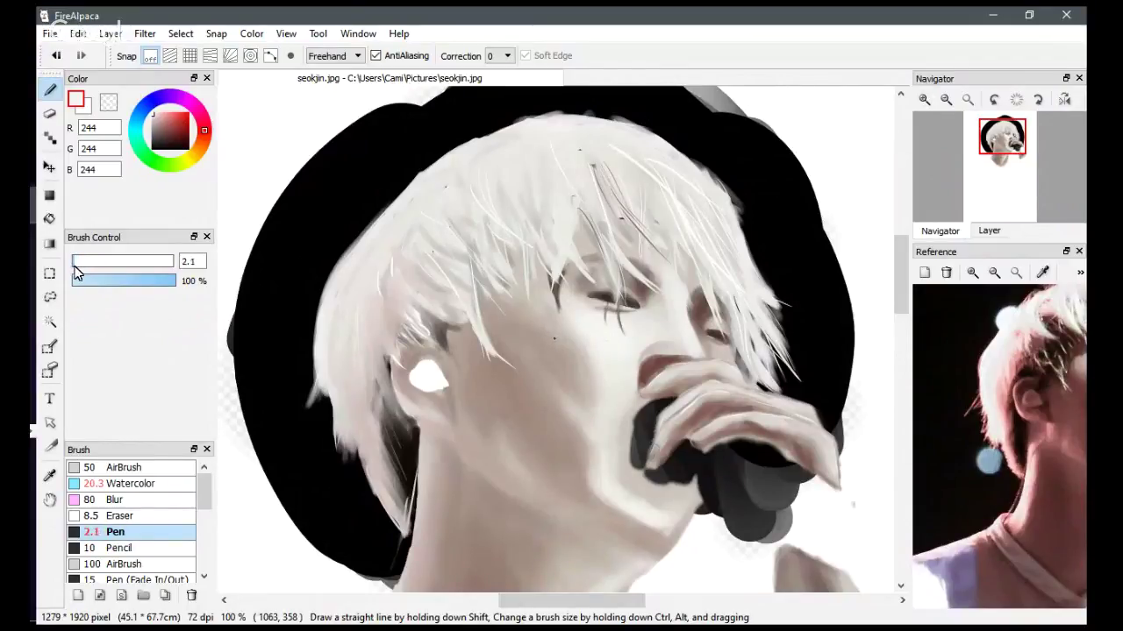
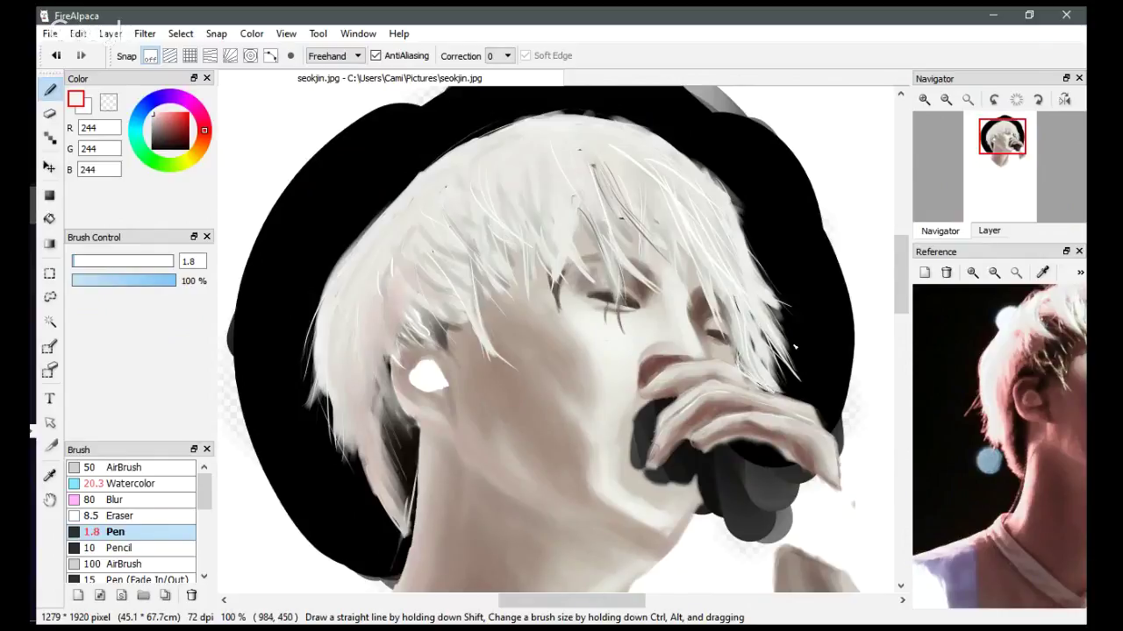
pyautogui.press('e')
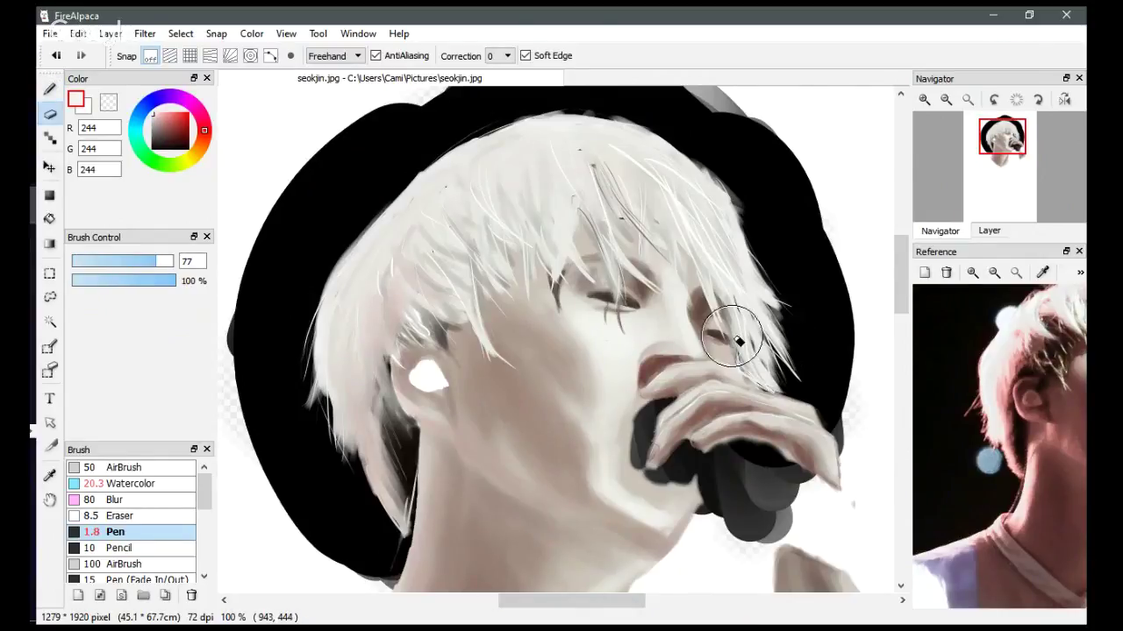
pyautogui.moveTo(159, 267); pyautogui.dragTo(121, 264)
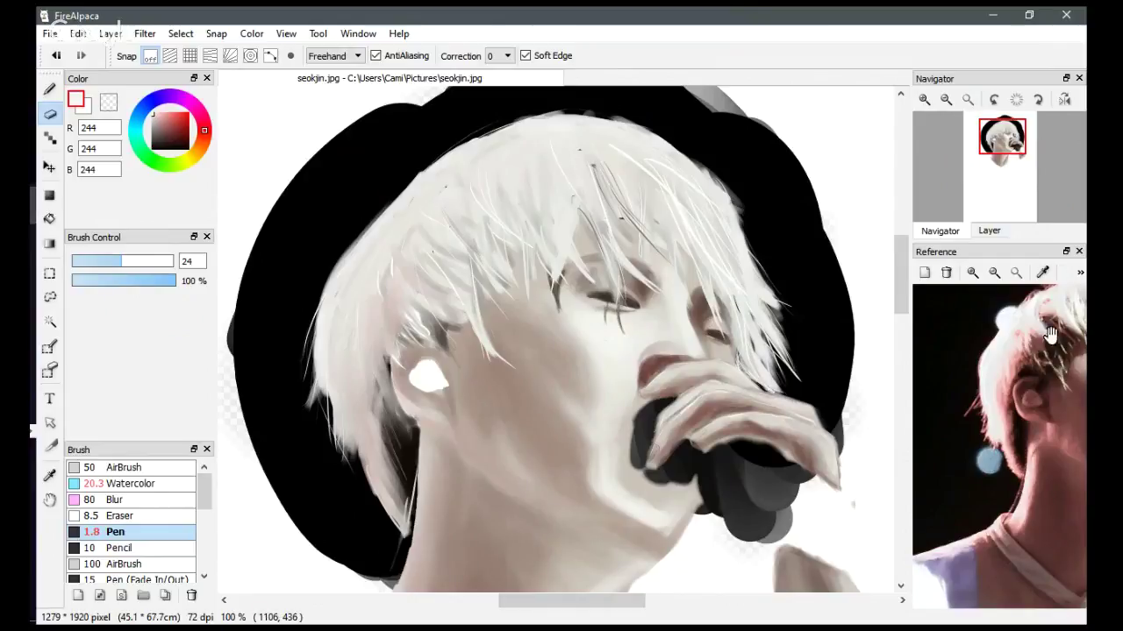
# Sample dark brown (33, 19, 19) from the photo's hair shadows for the Watercolor brush.
pyautogui.click(1044, 274)
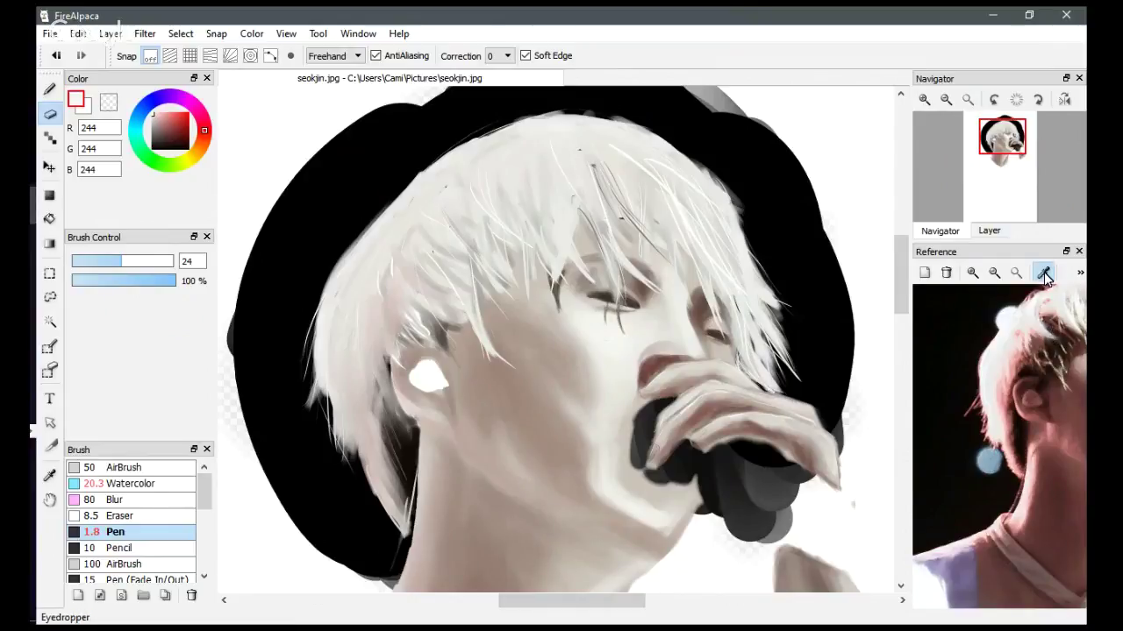
pyautogui.click(1060, 343)
pyautogui.click(158, 483)
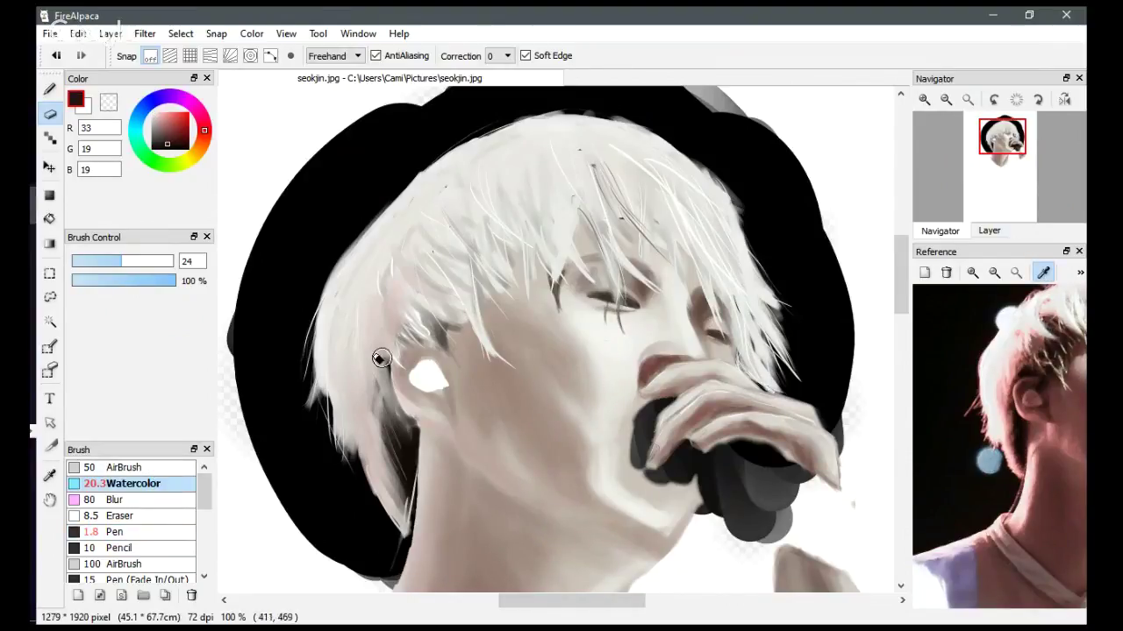
pyautogui.moveTo(382, 357); pyautogui.dragTo(406, 361)
pyautogui.moveTo(416, 313); pyautogui.dragTo(424, 327)
pyautogui.hotkey('ctrl', 'z')
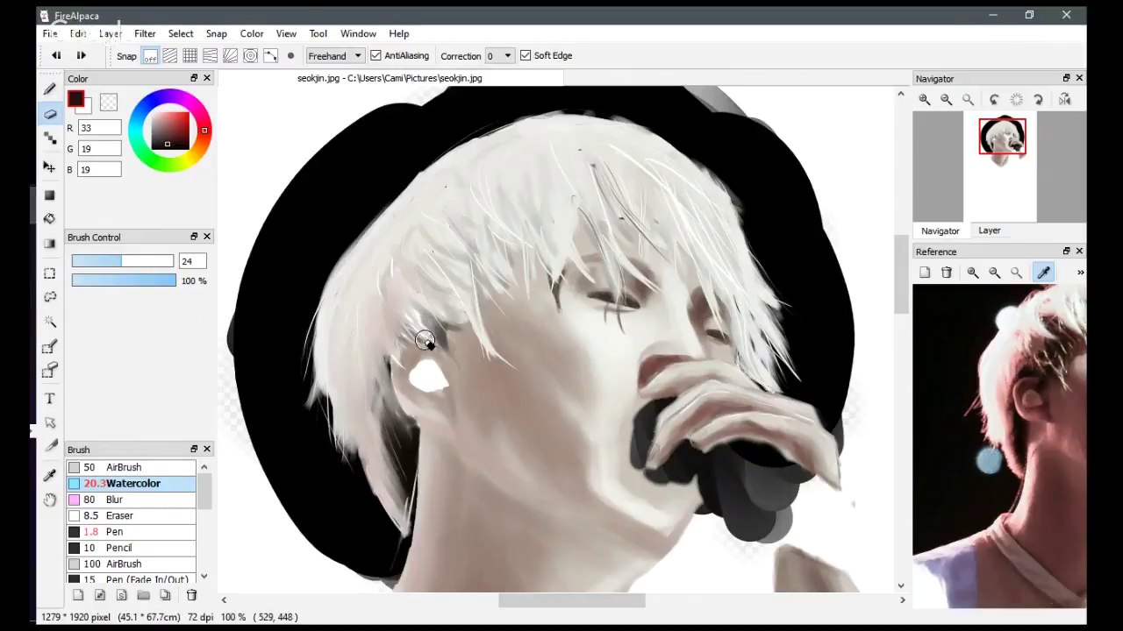
# Paint dark strands with size 20 Watercolor from above the ear up through the hair toward the fringe.
pyautogui.press('b')
pyautogui.moveTo(426, 318)
pyautogui.mouseDown()
pyautogui.moveTo(448, 345)
pyautogui.moveTo(416, 314)
pyautogui.moveTo(448, 344)
pyautogui.moveTo(424, 313)
pyautogui.moveTo(452, 324)
pyautogui.moveTo(423, 293)
pyautogui.moveTo(465, 319)
pyautogui.moveTo(446, 294)
pyautogui.moveTo(461, 316)
pyautogui.moveTo(405, 288)
pyautogui.moveTo(470, 311)
pyautogui.moveTo(438, 283)
pyautogui.moveTo(459, 282)
pyautogui.moveTo(473, 253)
pyautogui.moveTo(470, 303)
pyautogui.moveTo(443, 264)
pyautogui.moveTo(441, 281)
pyautogui.moveTo(429, 244)
pyautogui.moveTo(462, 275)
pyautogui.moveTo(469, 246)
pyautogui.moveTo(498, 290)
pyautogui.moveTo(469, 231)
pyautogui.moveTo(467, 261)
pyautogui.moveTo(462, 229)
pyautogui.moveTo(449, 283)
pyautogui.moveTo(415, 290)
pyautogui.moveTo(418, 335)
pyautogui.moveTo(395, 312)
pyautogui.moveTo(402, 359)
pyautogui.moveTo(393, 341)
pyautogui.moveTo(385, 381)
pyautogui.moveTo(380, 355)
pyautogui.moveTo(402, 448)
pyautogui.mouseUp()
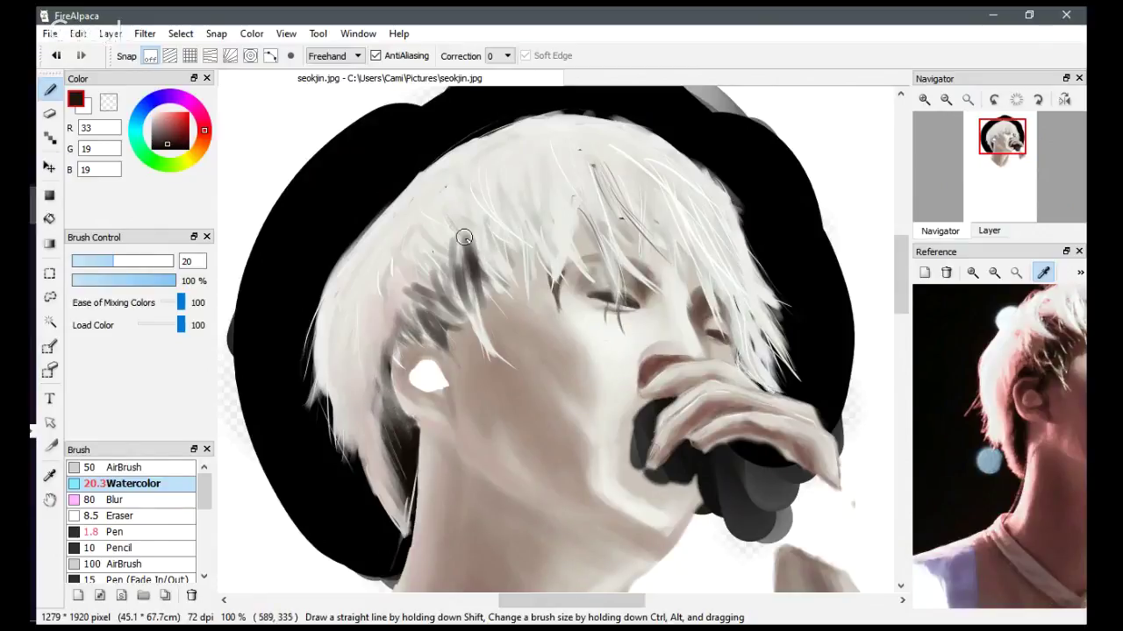
pyautogui.moveTo(468, 214)
pyautogui.mouseDown()
pyautogui.moveTo(459, 257)
pyautogui.moveTo(469, 202)
pyautogui.moveTo(470, 276)
pyautogui.moveTo(488, 256)
pyautogui.moveTo(508, 286)
pyautogui.moveTo(494, 227)
pyautogui.moveTo(510, 272)
pyautogui.moveTo(509, 203)
pyautogui.moveTo(515, 260)
pyautogui.moveTo(465, 207)
pyautogui.moveTo(441, 282)
pyautogui.moveTo(424, 235)
pyautogui.moveTo(443, 282)
pyautogui.moveTo(435, 266)
pyautogui.moveTo(462, 278)
pyautogui.moveTo(419, 240)
pyautogui.moveTo(448, 260)
pyautogui.moveTo(445, 285)
pyautogui.moveTo(430, 282)
pyautogui.moveTo(439, 313)
pyautogui.moveTo(421, 255)
pyautogui.moveTo(456, 308)
pyautogui.moveTo(453, 269)
pyautogui.mouseUp()
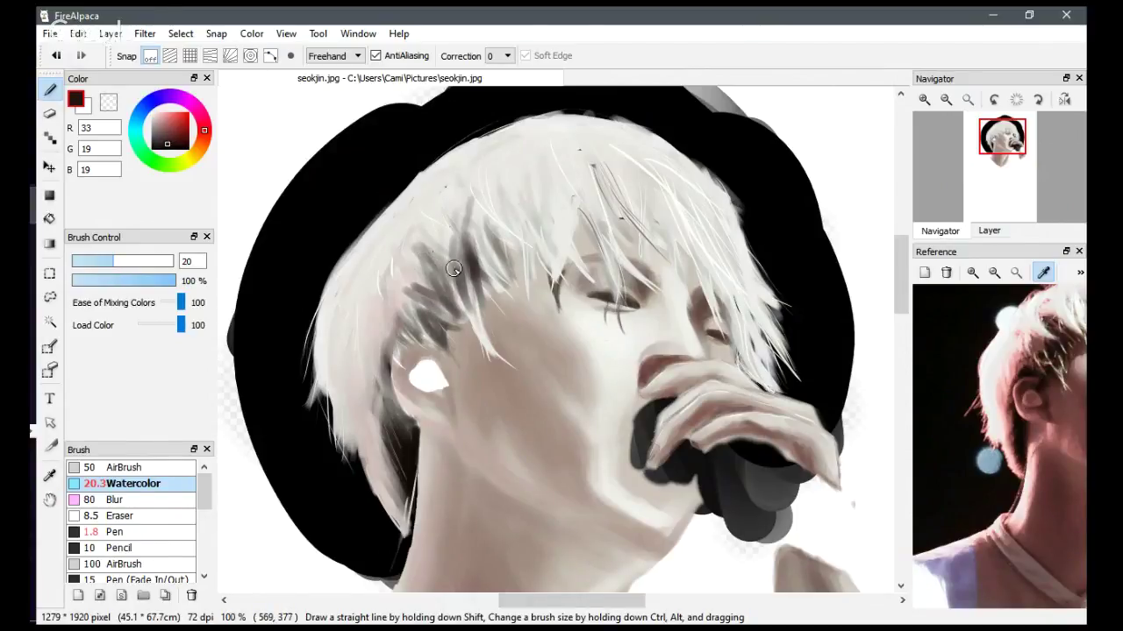
pyautogui.moveTo(468, 205)
pyautogui.mouseDown()
pyautogui.moveTo(469, 253)
pyautogui.moveTo(471, 185)
pyautogui.moveTo(548, 265)
pyautogui.moveTo(468, 200)
pyautogui.moveTo(462, 180)
pyautogui.moveTo(455, 220)
pyautogui.moveTo(431, 238)
pyautogui.mouseUp()
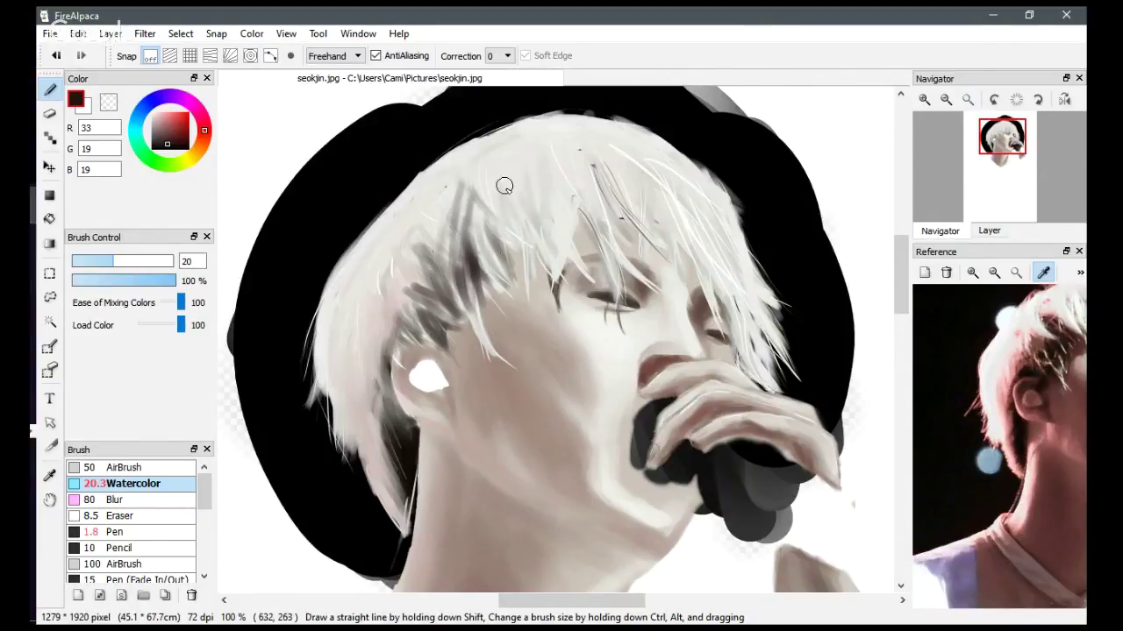
pyautogui.moveTo(499, 174)
pyautogui.mouseDown()
pyautogui.moveTo(512, 267)
pyautogui.moveTo(512, 182)
pyautogui.moveTo(540, 245)
pyautogui.mouseUp()
pyautogui.moveTo(542, 166); pyautogui.dragTo(536, 247)
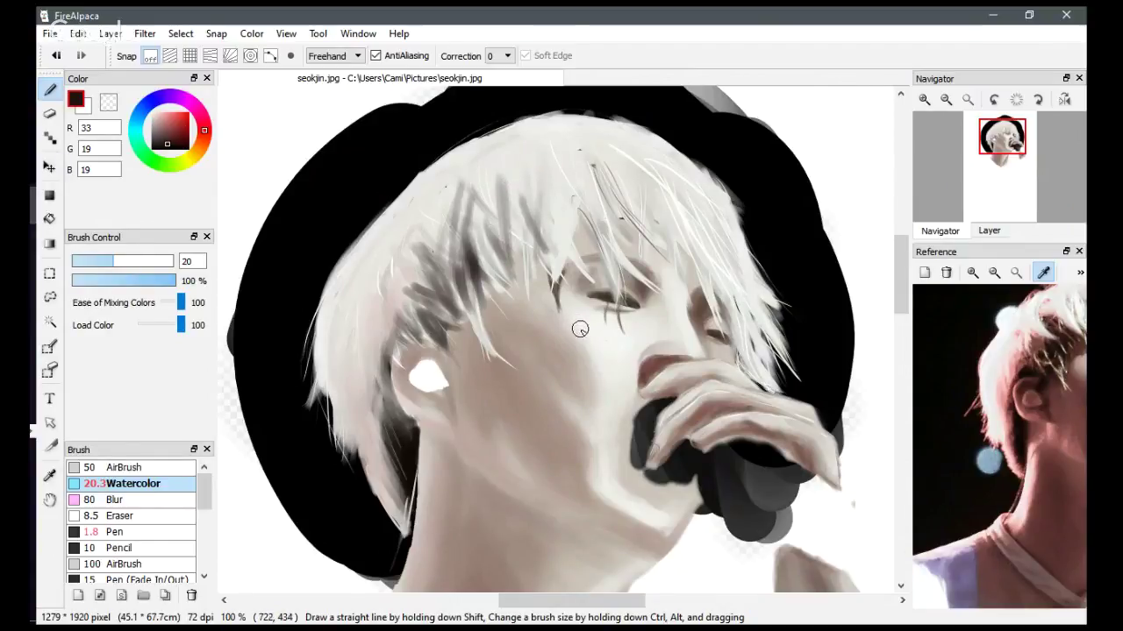
pyautogui.moveTo(446, 205); pyautogui.dragTo(450, 311)
pyautogui.moveTo(417, 263); pyautogui.dragTo(428, 318)
pyautogui.moveTo(394, 280); pyautogui.dragTo(419, 297)
pyautogui.moveTo(490, 248); pyautogui.dragTo(499, 197)
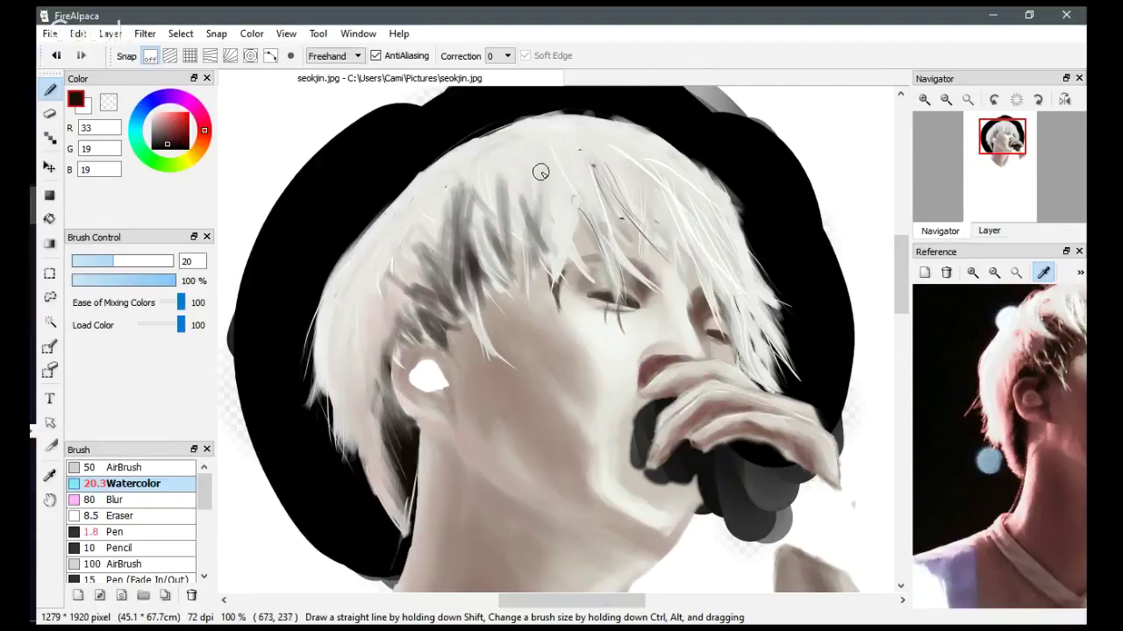
# Sample near-white (239, 237, 238) from the photo's hair and paint light strands over the dark shading above the ear and temple.
pyautogui.click(1037, 320)
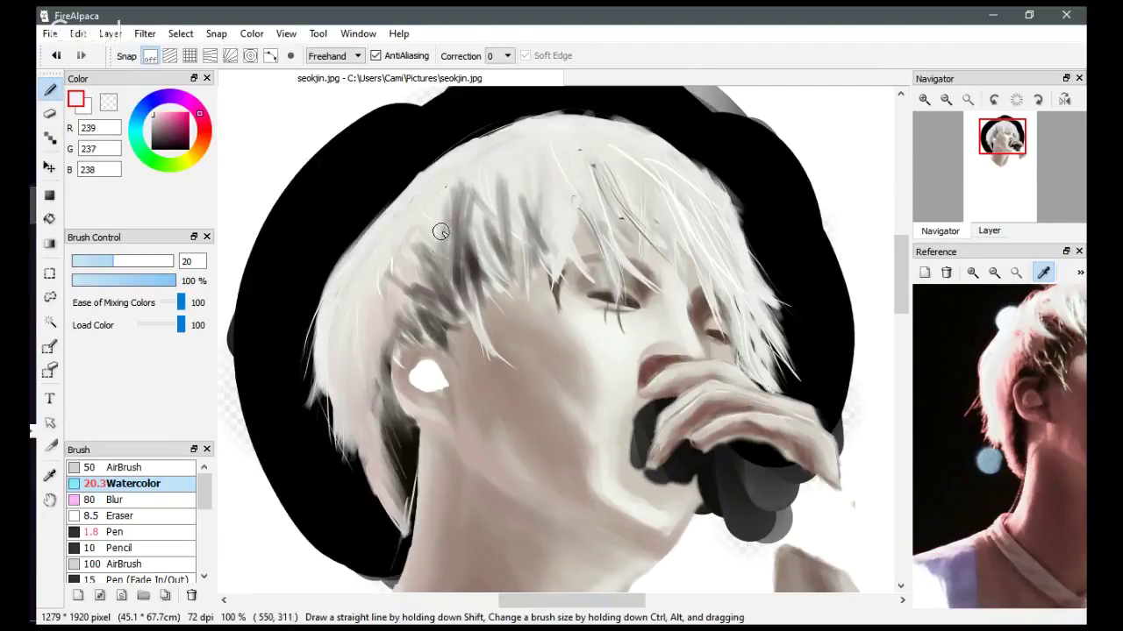
pyautogui.moveTo(429, 225)
pyautogui.mouseDown()
pyautogui.moveTo(432, 251)
pyautogui.moveTo(456, 283)
pyautogui.moveTo(443, 263)
pyautogui.mouseUp()
pyautogui.moveTo(477, 184)
pyautogui.mouseDown()
pyautogui.moveTo(484, 260)
pyautogui.moveTo(506, 274)
pyautogui.moveTo(464, 194)
pyautogui.moveTo(463, 295)
pyautogui.mouseUp()
pyautogui.moveTo(409, 240)
pyautogui.mouseDown()
pyautogui.moveTo(434, 300)
pyautogui.moveTo(418, 235)
pyautogui.moveTo(448, 328)
pyautogui.moveTo(406, 262)
pyautogui.moveTo(408, 278)
pyautogui.moveTo(380, 271)
pyautogui.moveTo(434, 312)
pyautogui.moveTo(443, 308)
pyautogui.moveTo(432, 270)
pyautogui.moveTo(454, 306)
pyautogui.mouseUp()
pyautogui.moveTo(466, 217); pyautogui.dragTo(466, 292)
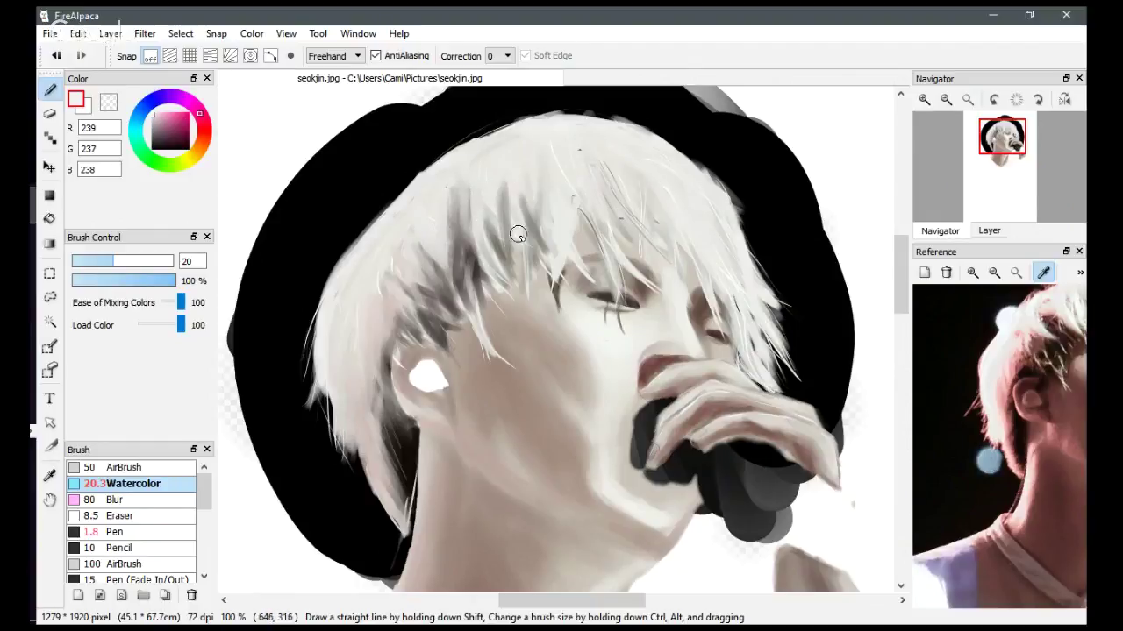
pyautogui.moveTo(468, 195); pyautogui.dragTo(474, 233)
pyautogui.moveTo(458, 174); pyautogui.dragTo(457, 283)
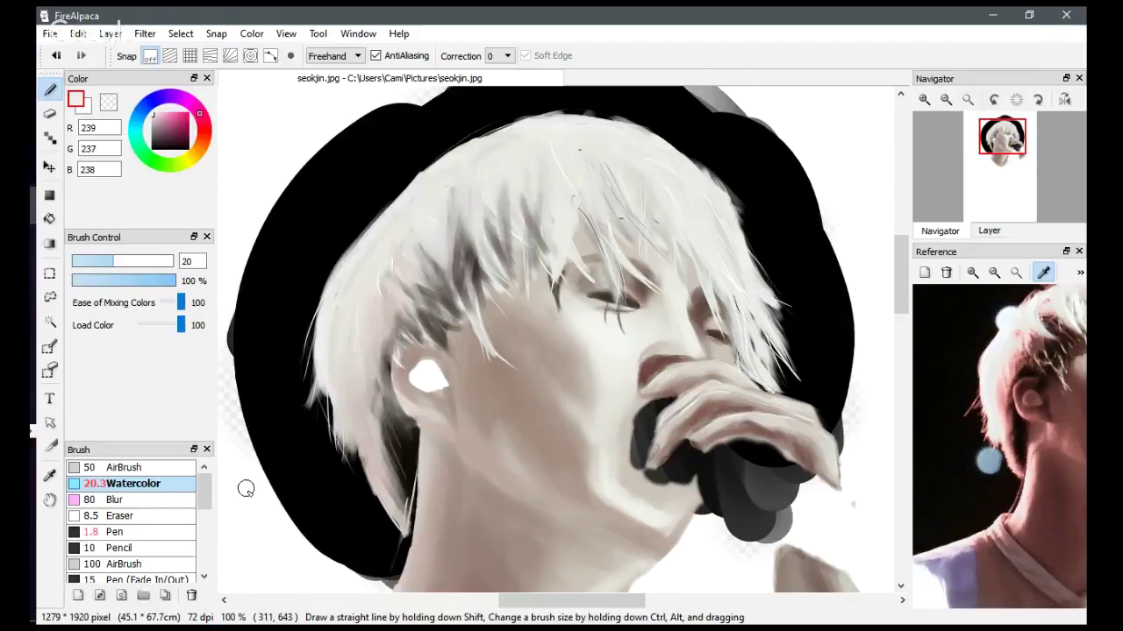
# Add a new layer above Layer5, and replace the dark microphone paint on Layer2 with near-white Watercolor.
pyautogui.click(989, 232)
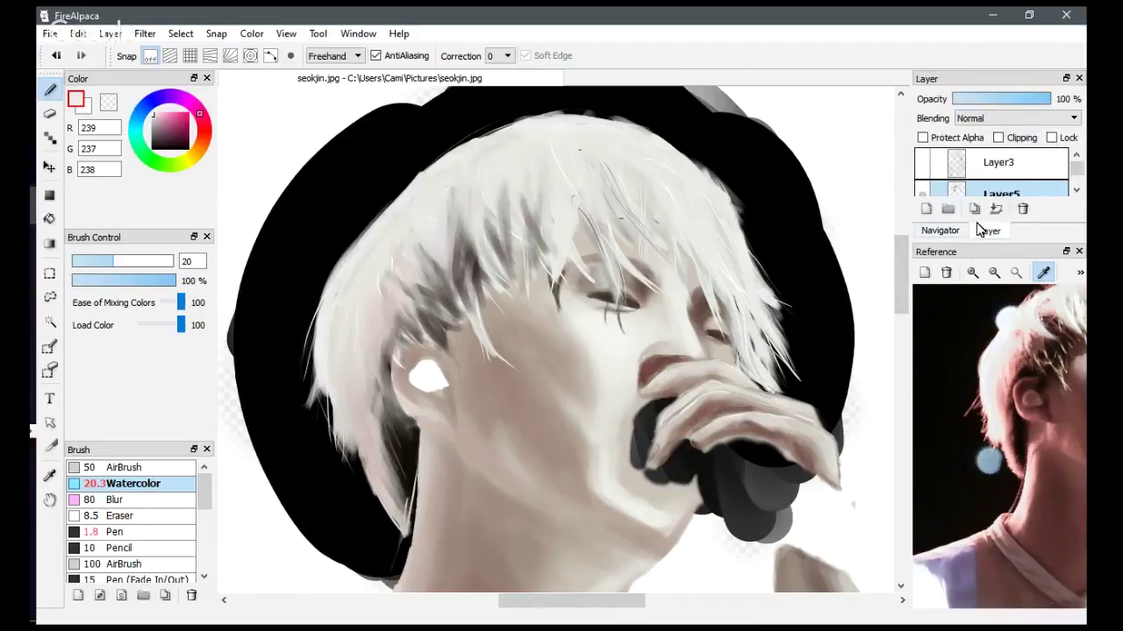
pyautogui.click(926, 209)
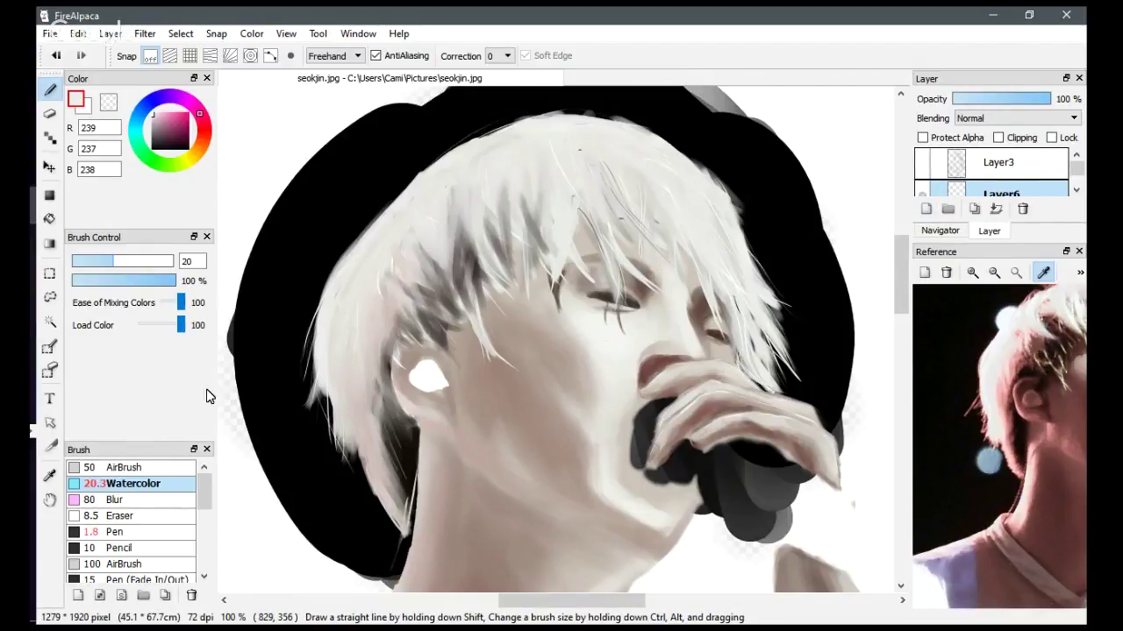
pyautogui.moveTo(1077, 170); pyautogui.dragTo(1079, 189)
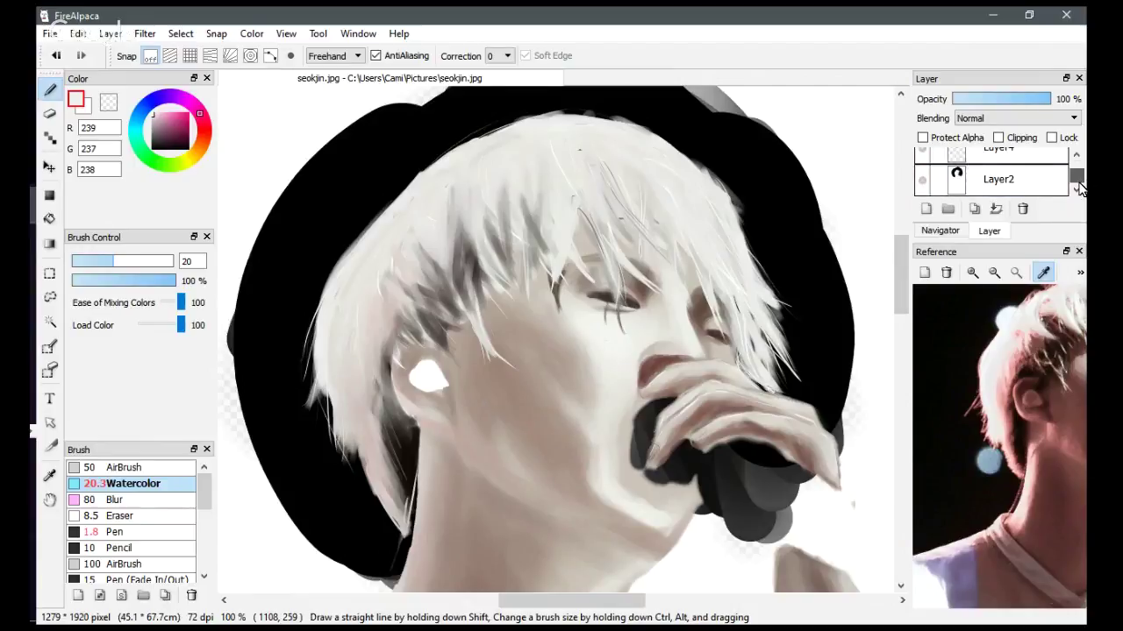
pyautogui.click(1018, 180)
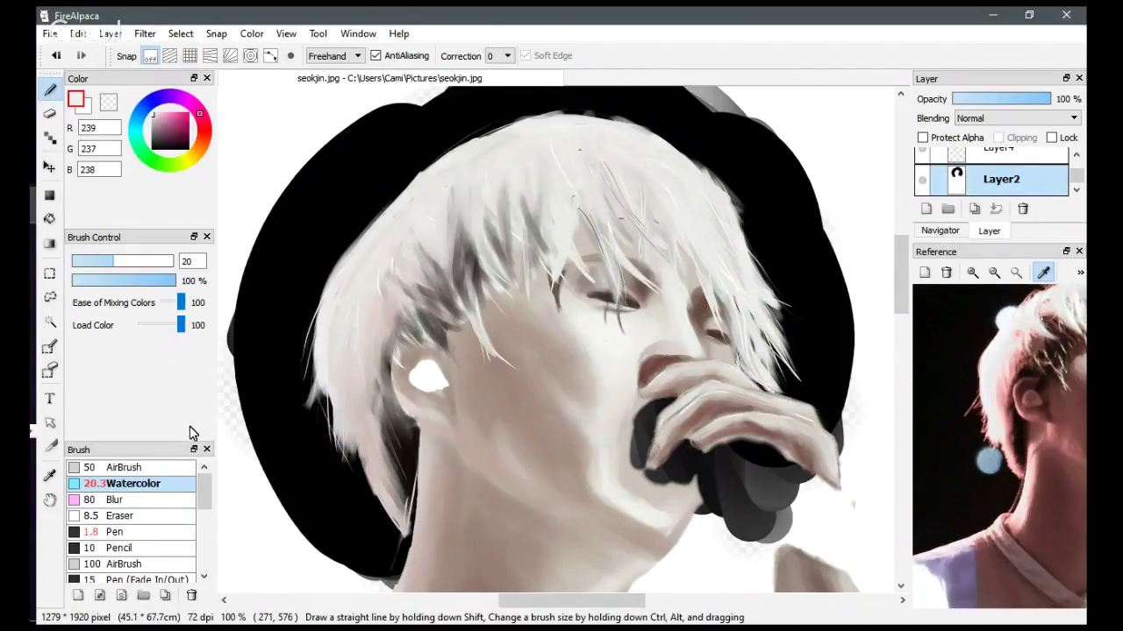
pyautogui.press('e')
pyautogui.moveTo(650, 400)
pyautogui.mouseDown()
pyautogui.moveTo(636, 468)
pyautogui.moveTo(633, 440)
pyautogui.moveTo(649, 409)
pyautogui.moveTo(651, 490)
pyautogui.moveTo(665, 493)
pyautogui.moveTo(646, 402)
pyautogui.moveTo(698, 500)
pyautogui.moveTo(688, 409)
pyautogui.moveTo(753, 534)
pyautogui.moveTo(725, 442)
pyautogui.moveTo(796, 546)
pyautogui.moveTo(787, 479)
pyautogui.moveTo(814, 483)
pyautogui.mouseUp()
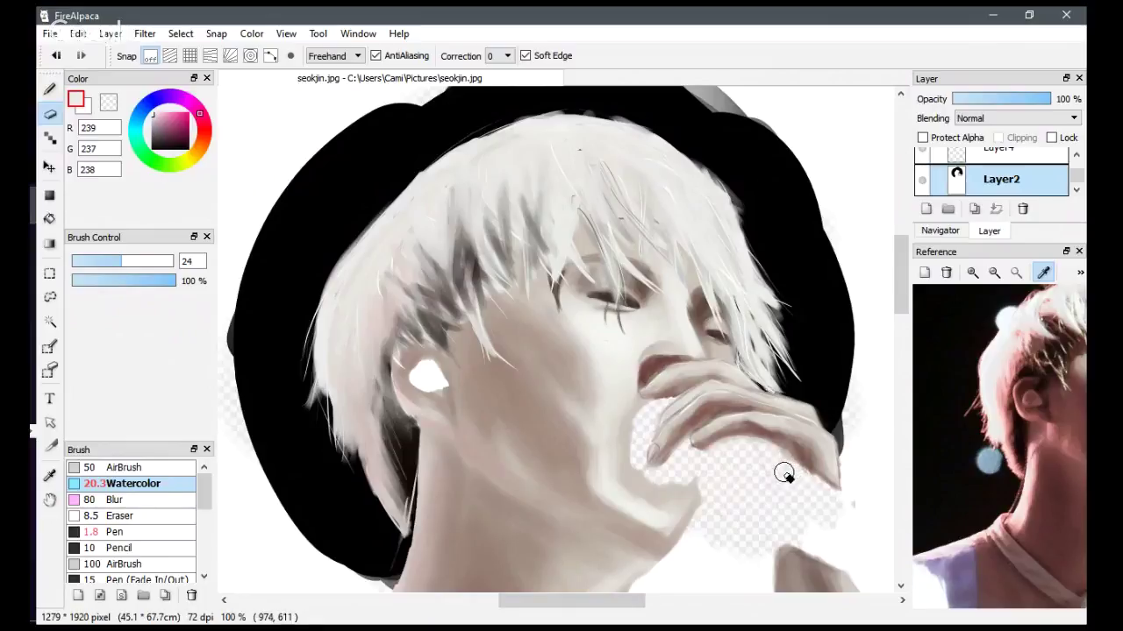
pyautogui.press('b')
pyautogui.moveTo(689, 417)
pyautogui.mouseDown()
pyautogui.moveTo(655, 421)
pyautogui.moveTo(643, 511)
pyautogui.moveTo(650, 404)
pyautogui.mouseUp()
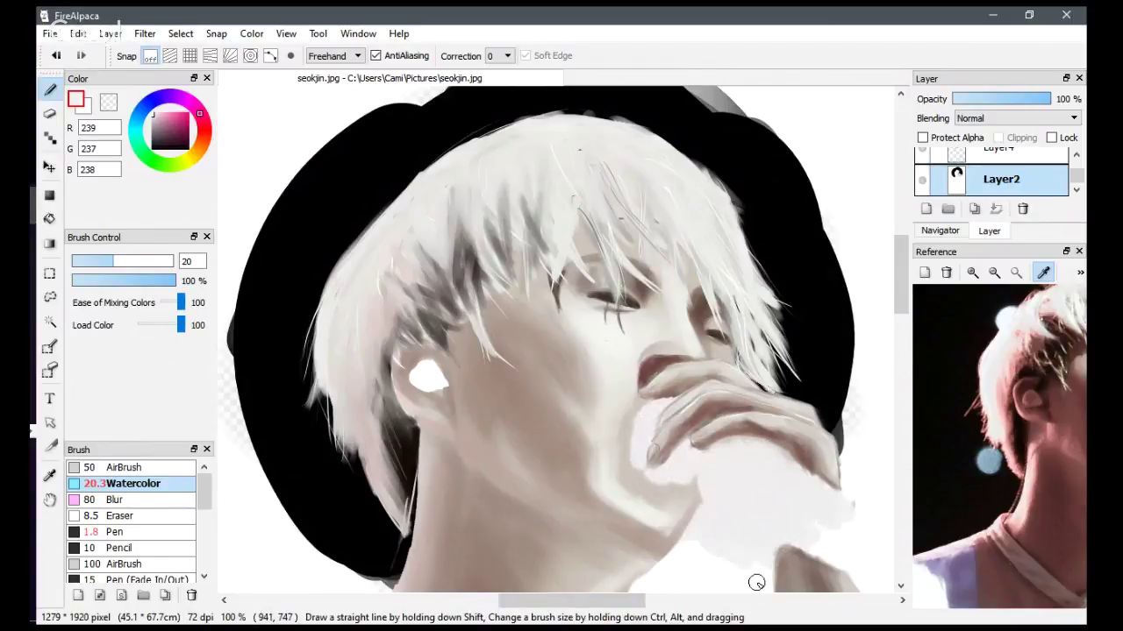
# Make Layer6 active and sample dark brown (42, 22, 21) from the microphone area of the reference photo.
pyautogui.moveTo(1084, 178); pyautogui.dragTo(1078, 169)
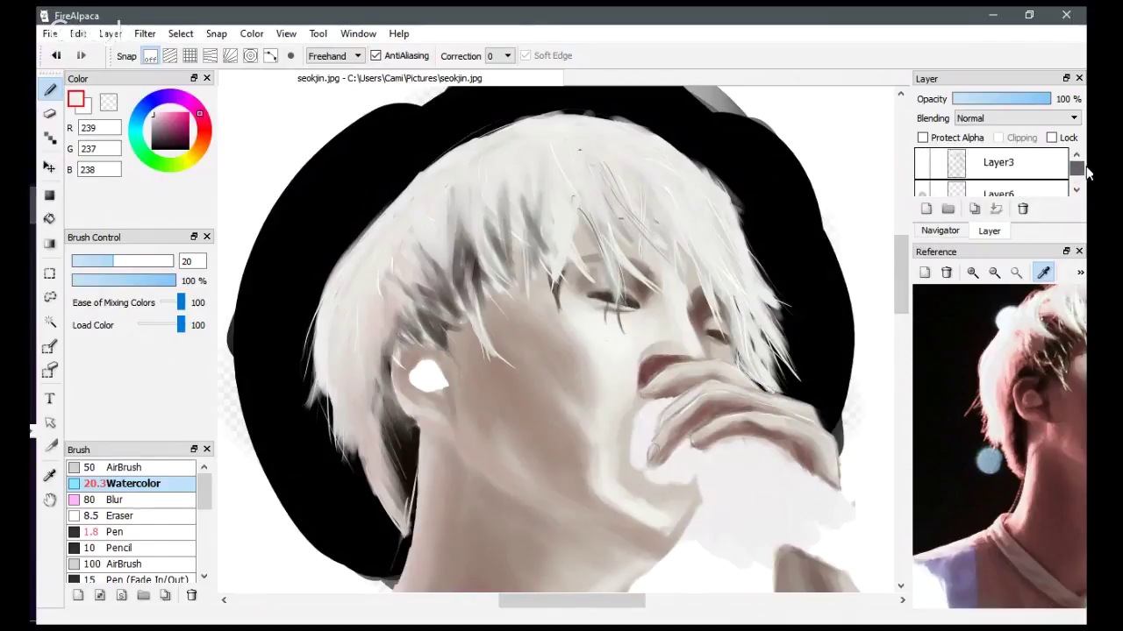
pyautogui.scroll(2, 1077, 168)
pyautogui.click(1029, 187)
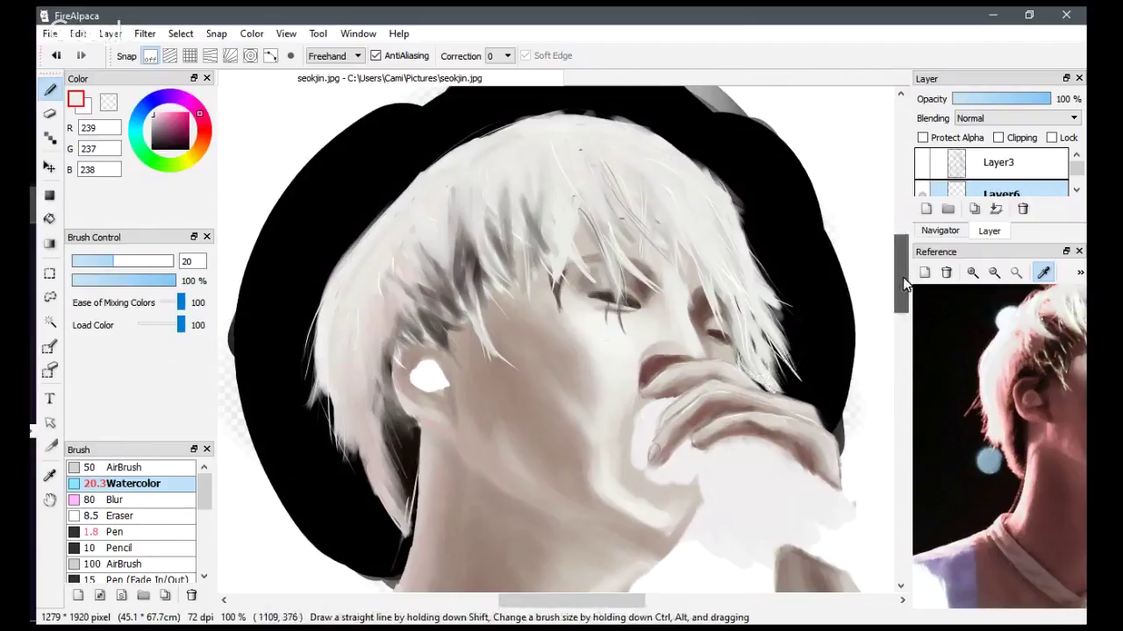
pyautogui.scroll(-3, 904, 285)
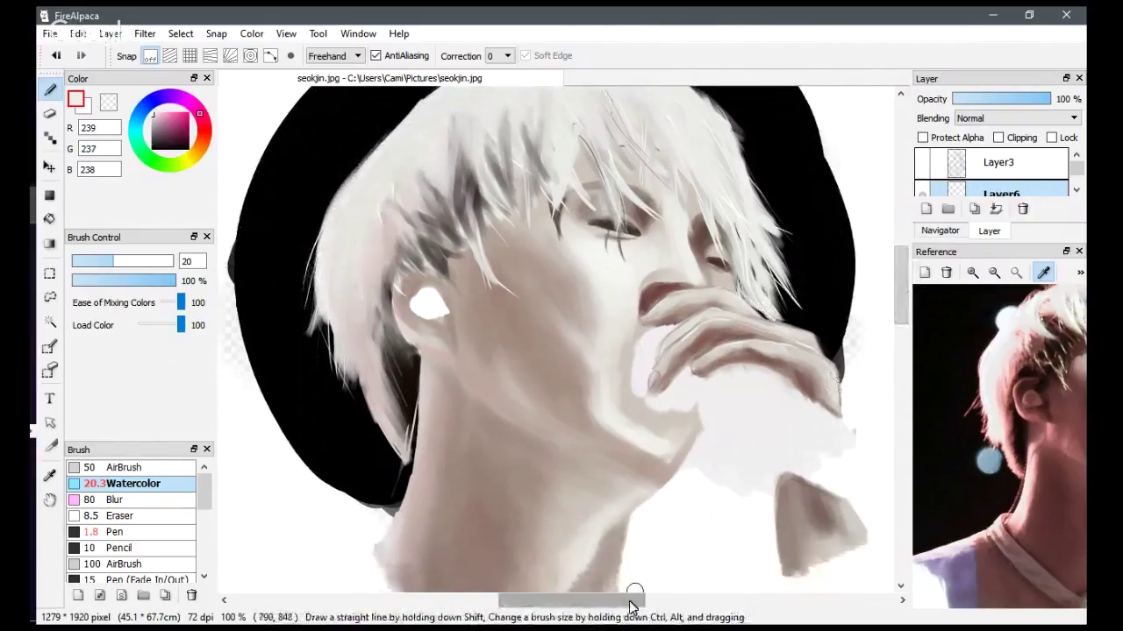
pyautogui.moveTo(631, 602); pyautogui.dragTo(645, 605)
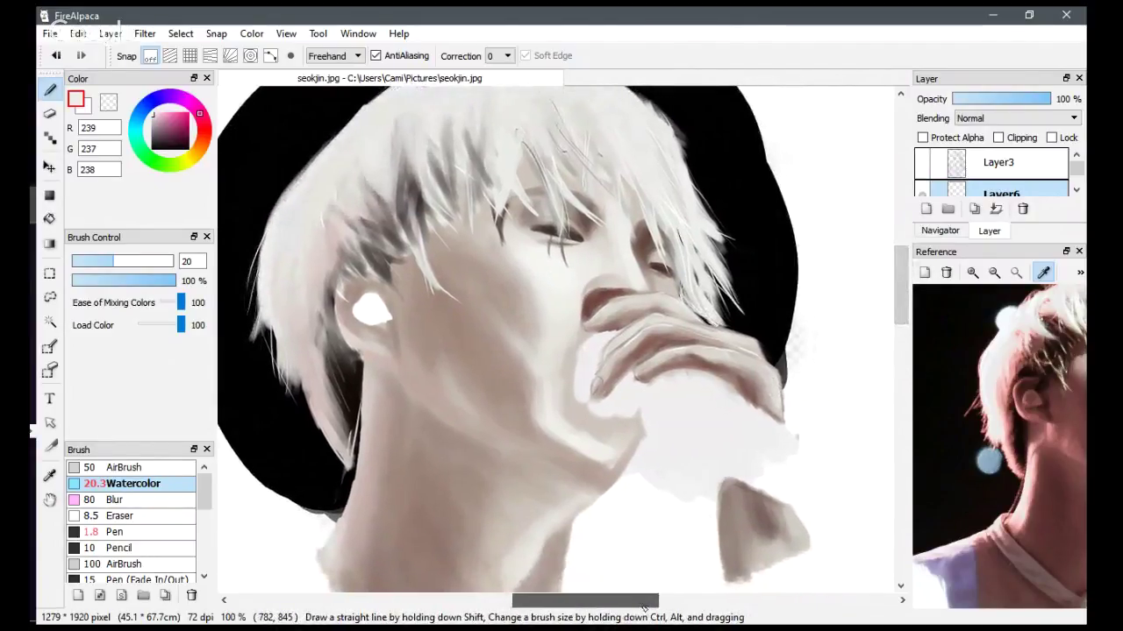
pyautogui.moveTo(903, 283)
pyautogui.mouseDown()
pyautogui.moveTo(902, 304)
pyautogui.moveTo(903, 291)
pyautogui.mouseUp()
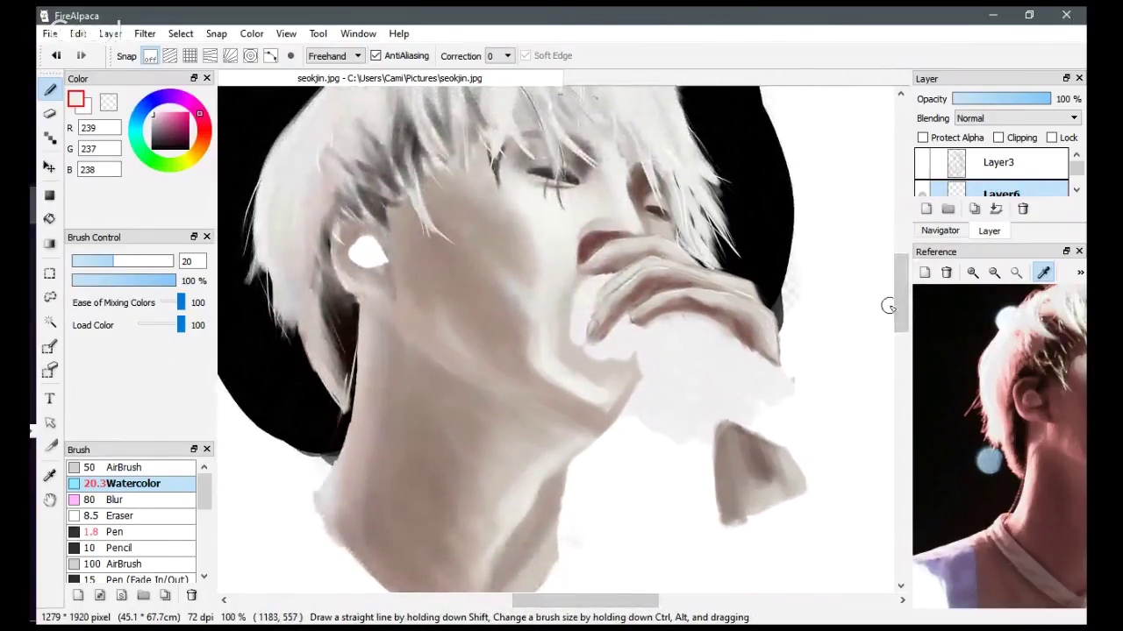
pyautogui.click(1042, 272)
pyautogui.moveTo(1061, 340); pyautogui.dragTo(1003, 333)
pyautogui.click(1043, 275)
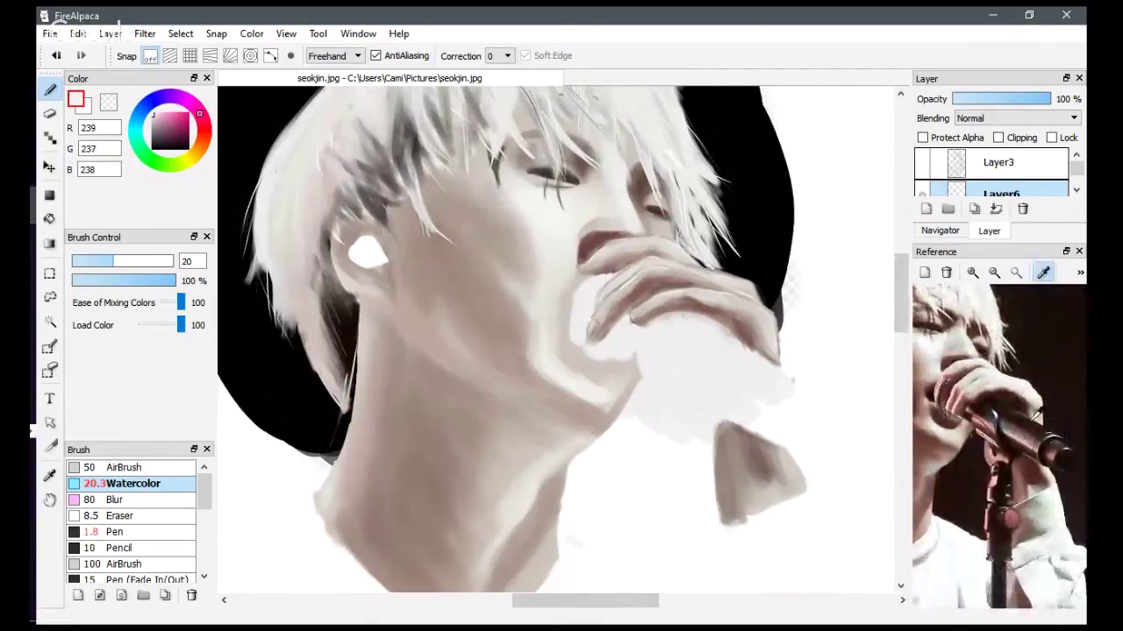
pyautogui.click(1019, 406)
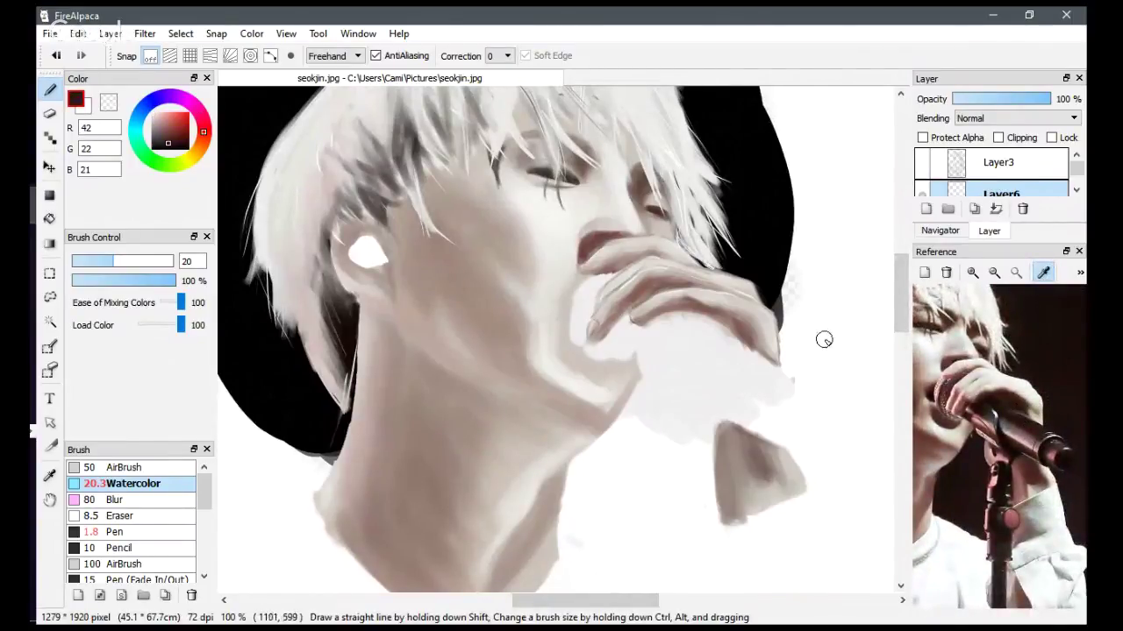
# Show the Layer3 sketch and outline the microphone's straight edges on Layer6 with size 3.6 Watercolor in Line mode.
pyautogui.click(922, 164)
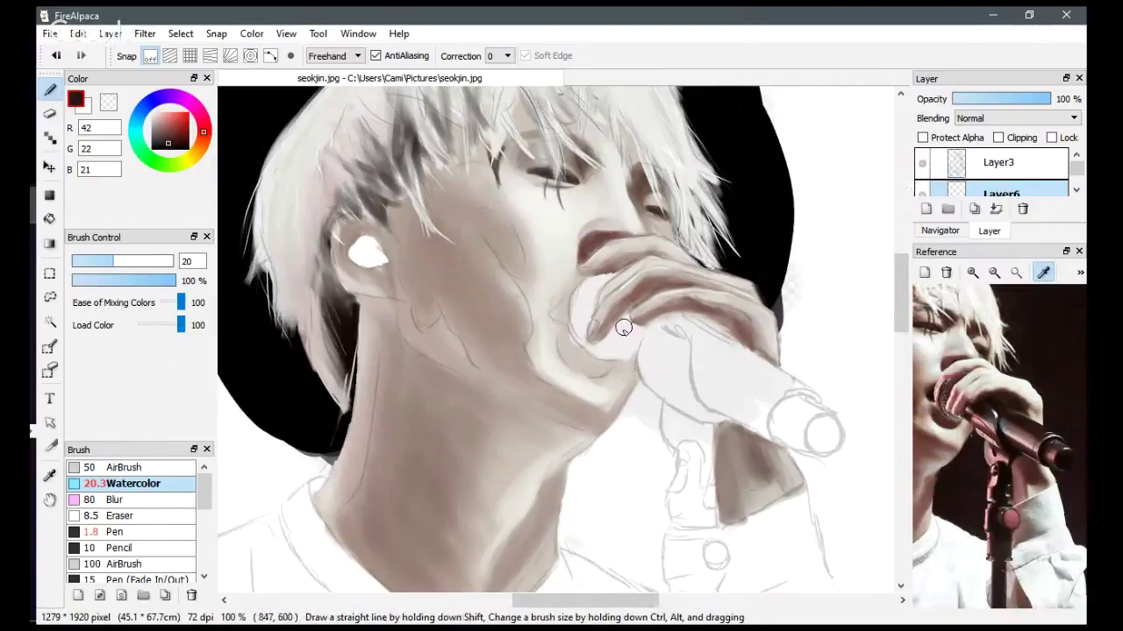
pyautogui.click(354, 63)
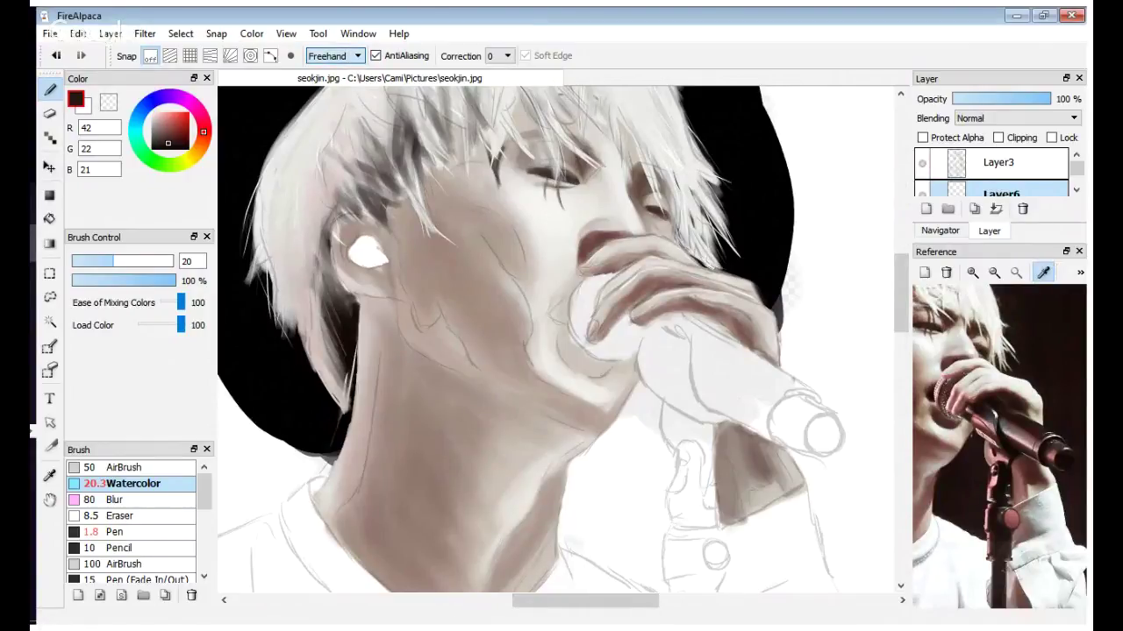
pyautogui.click(339, 86)
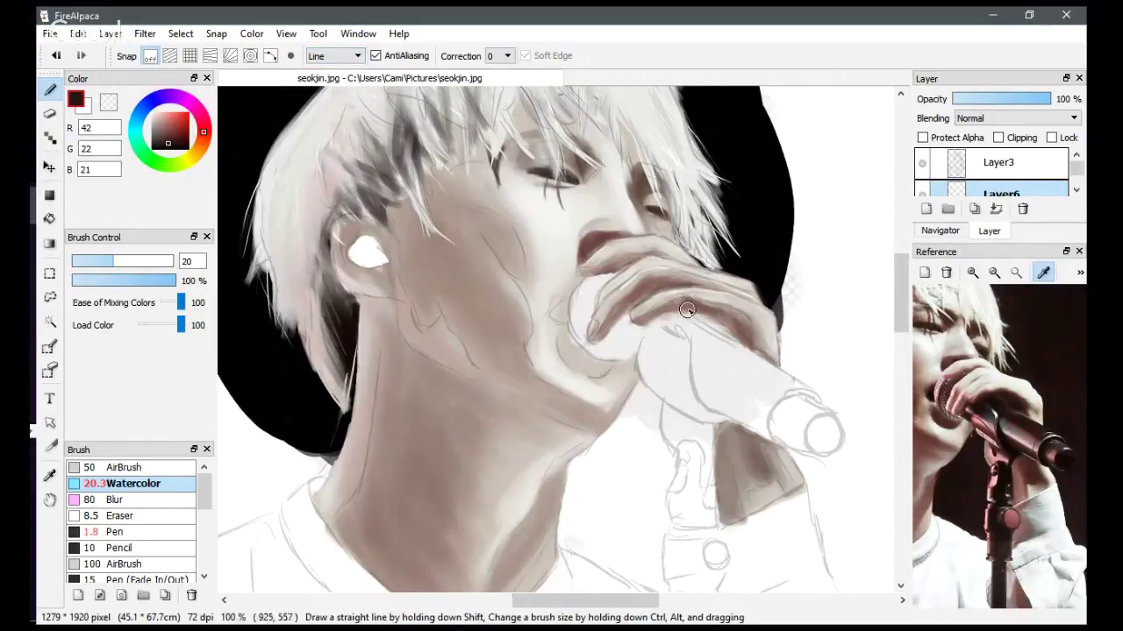
pyautogui.moveTo(122, 266); pyautogui.dragTo(78, 266)
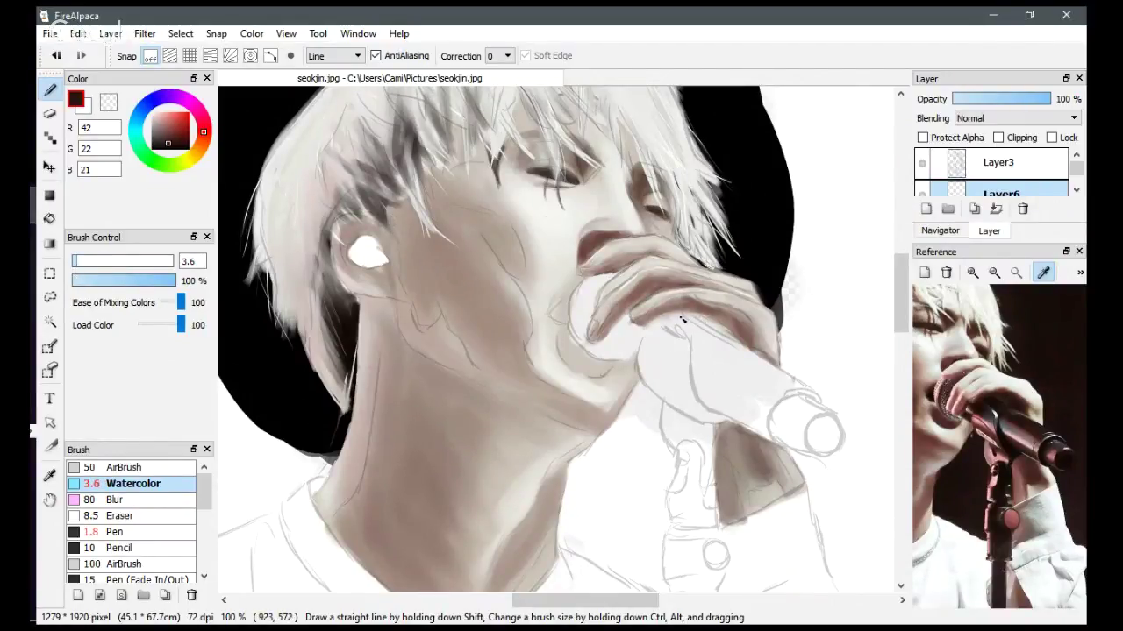
pyautogui.moveTo(683, 312); pyautogui.dragTo(681, 319)
pyautogui.hotkey('ctrl', 'z')
pyautogui.moveTo(686, 314); pyautogui.dragTo(814, 392)
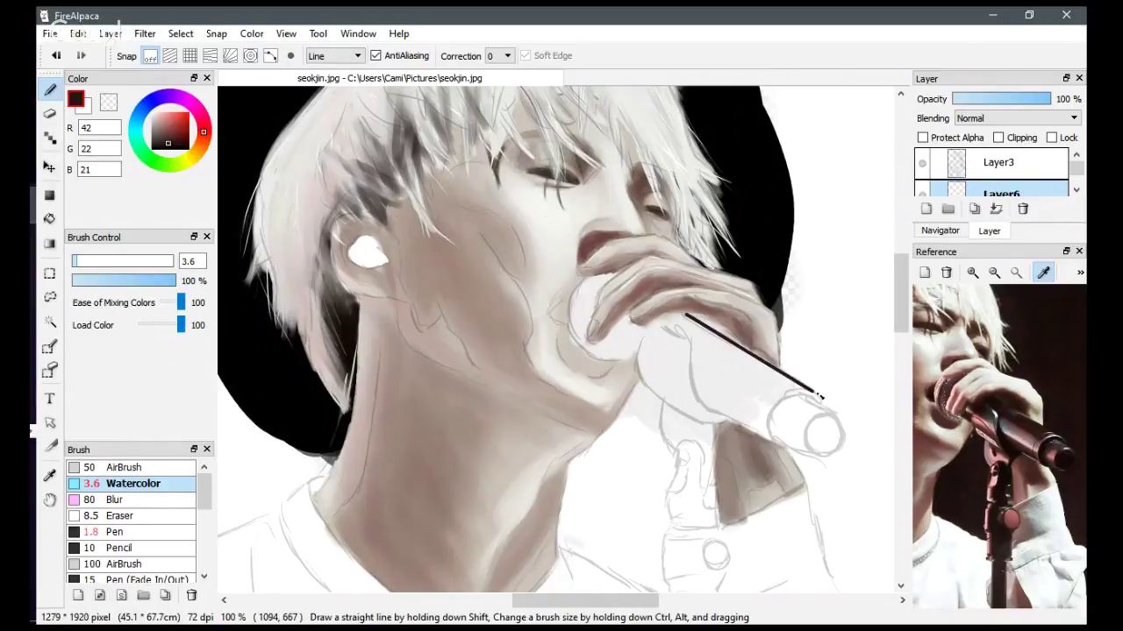
pyautogui.moveTo(702, 406); pyautogui.dragTo(819, 458)
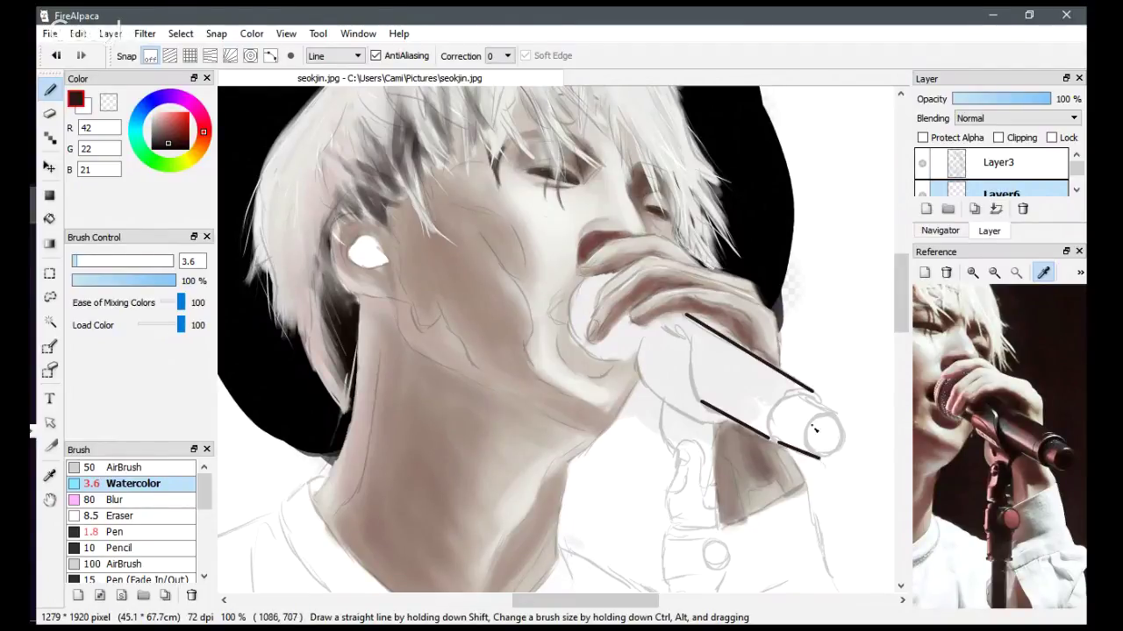
pyautogui.moveTo(801, 397); pyautogui.dragTo(840, 417)
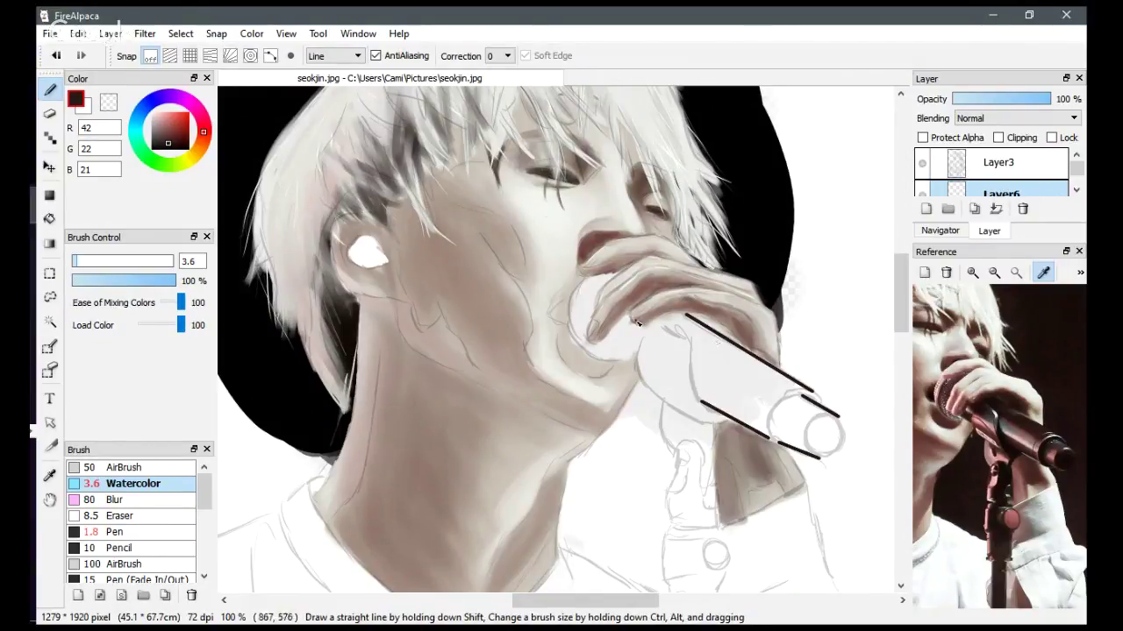
pyautogui.moveTo(665, 331); pyautogui.dragTo(692, 347)
# Draw the curved rim between the microphone's handle and end section in Curve mode, following the sketch.
pyautogui.click(332, 58)
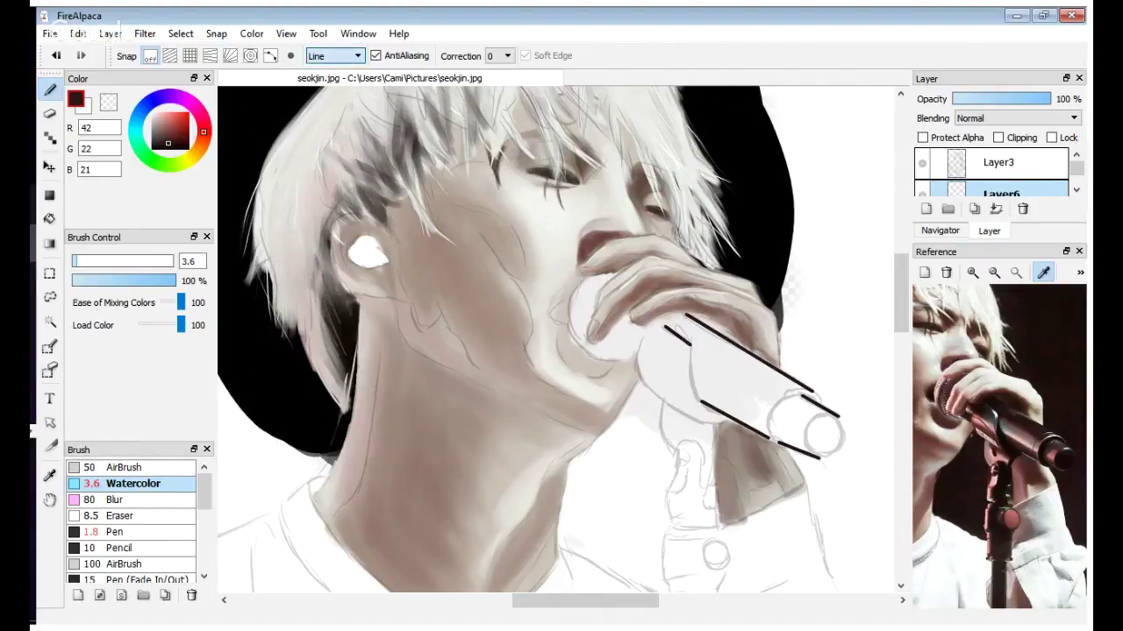
pyautogui.press('Down')
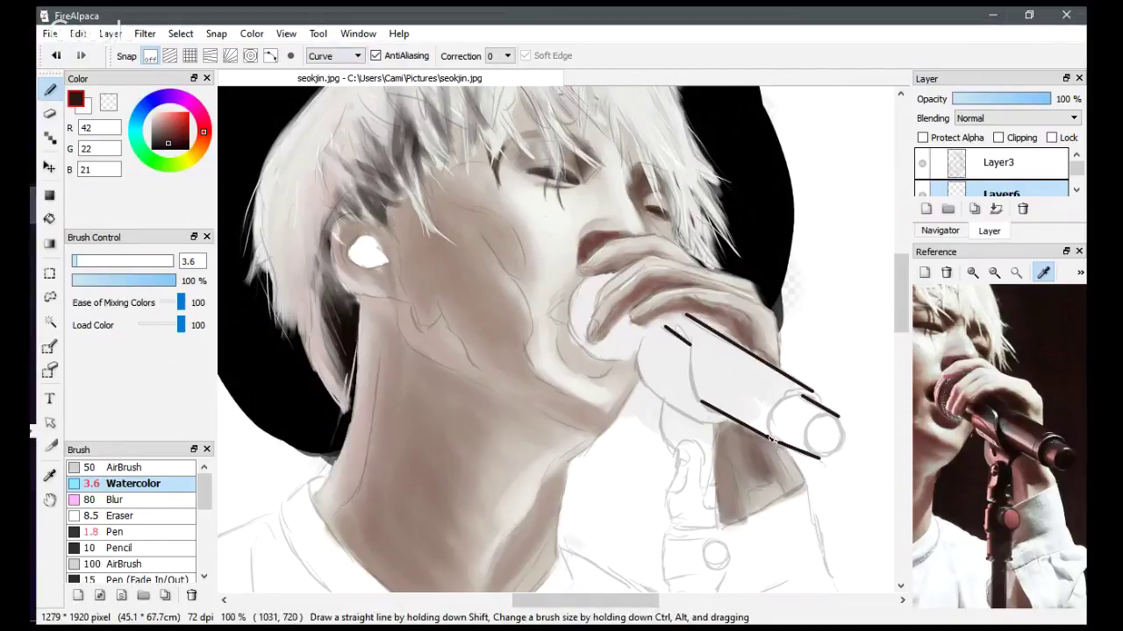
pyautogui.click(770, 420)
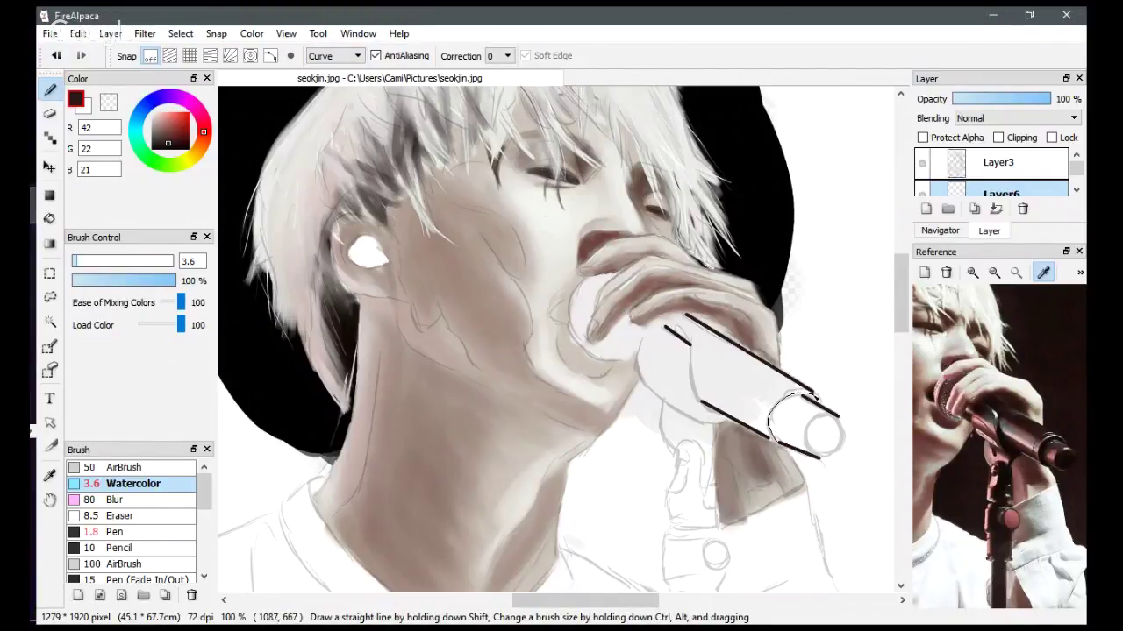
pyautogui.doubleClick(826, 408)
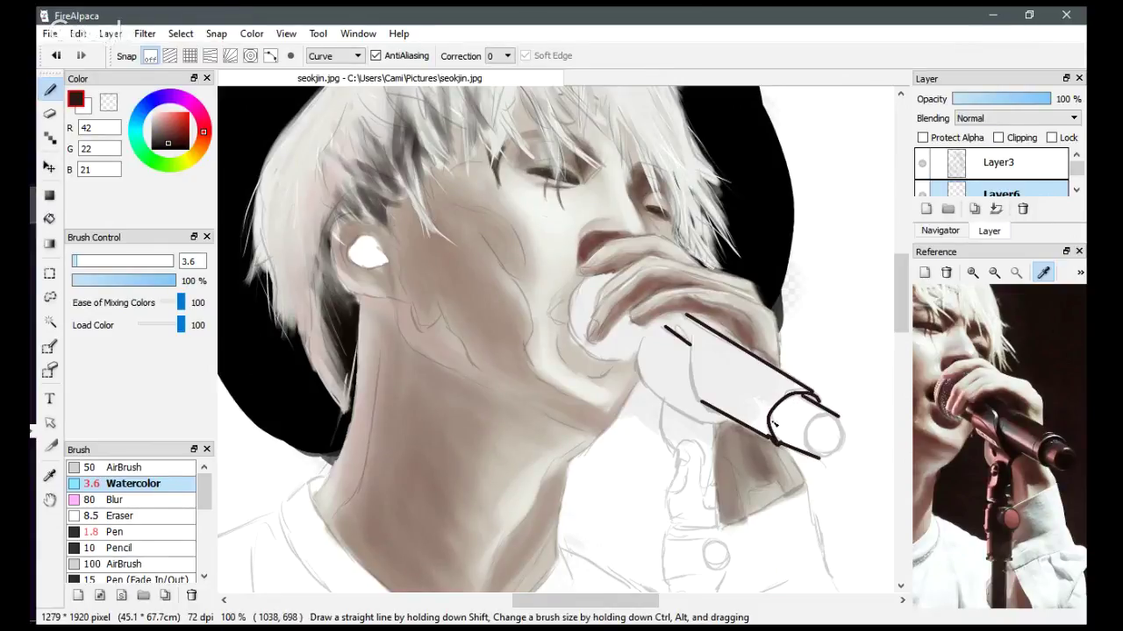
# Undo the last rim curves and redraw the curved rim between the microphone's handle and end section, meeting both straight edges.
pyautogui.hotkey('ctrl', 'z')
pyautogui.hotkey('ctrl', 'z')
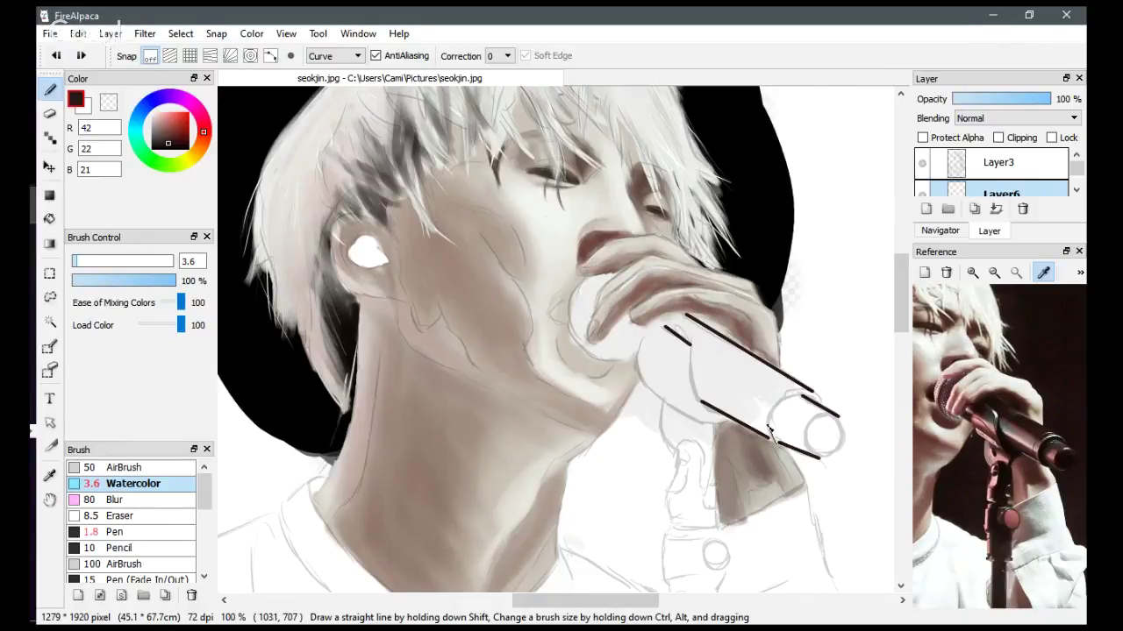
pyautogui.moveTo(768, 429)
pyautogui.mouseDown()
pyautogui.moveTo(783, 400)
pyautogui.moveTo(814, 397)
pyautogui.mouseUp()
pyautogui.doubleClick(828, 394)
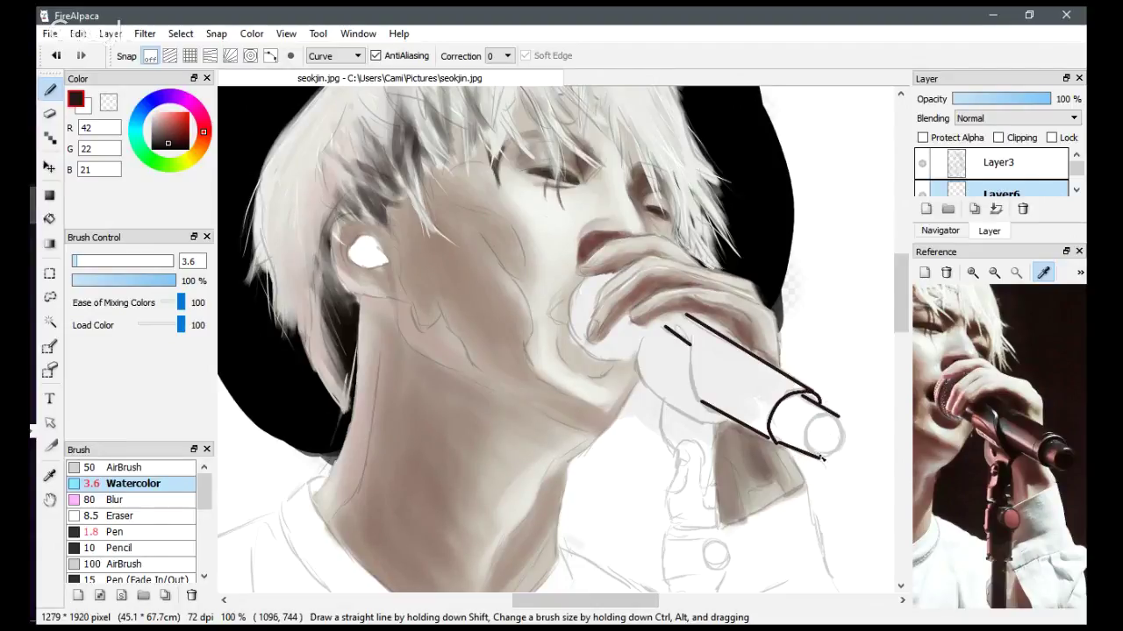
# Outline the stand clip around the microphone handle with curves for its inner edge and its rounded outer edge, following the sketch.
pyautogui.click(691, 345)
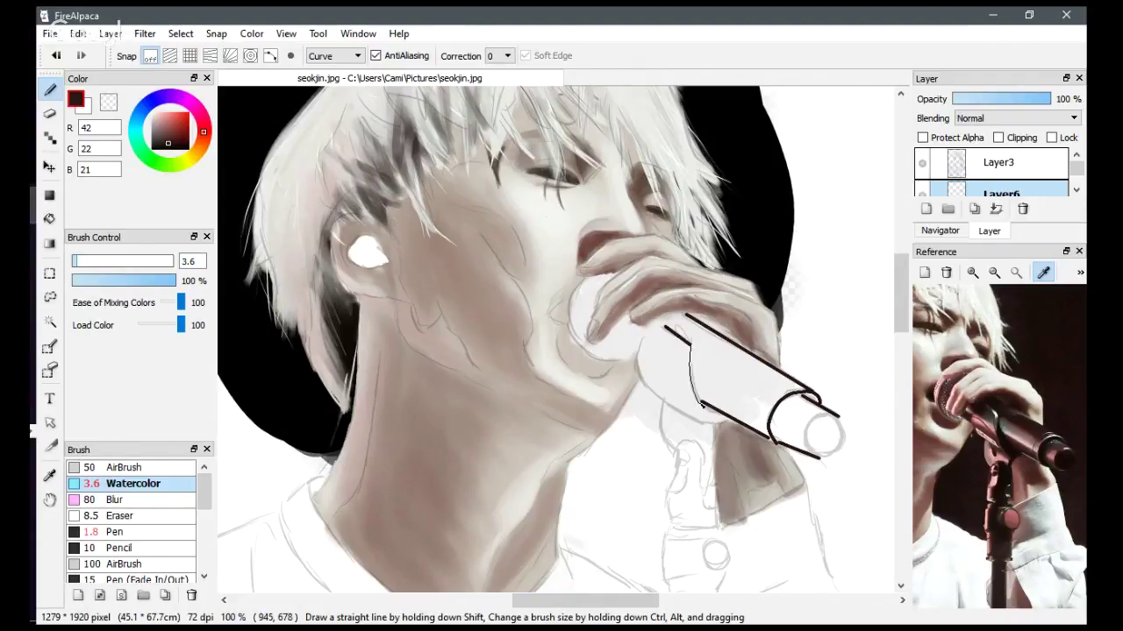
pyautogui.doubleClick(711, 411)
pyautogui.click(713, 411)
pyautogui.moveTo(637, 348)
pyautogui.mouseDown()
pyautogui.moveTo(647, 389)
pyautogui.moveTo(678, 414)
pyautogui.moveTo(704, 428)
pyautogui.moveTo(734, 421)
pyautogui.mouseUp()
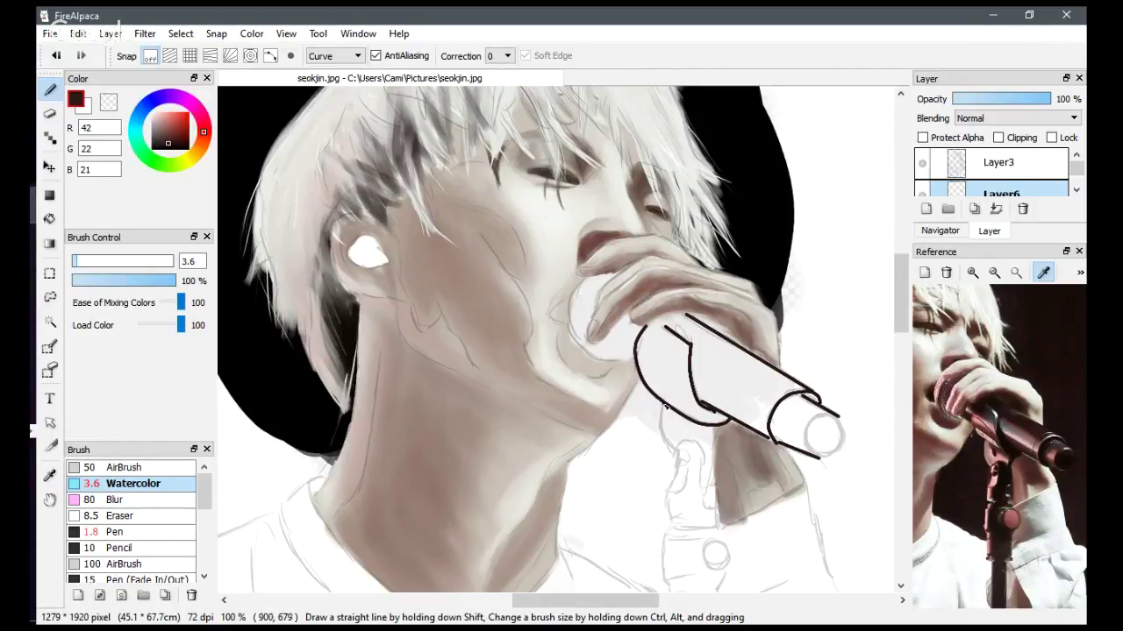
# Outline the rounded neck beneath the clip and the slotted bracket below it with curves, following the sketch.
pyautogui.moveTo(666, 406)
pyautogui.mouseDown()
pyautogui.moveTo(666, 442)
pyautogui.moveTo(685, 451)
pyautogui.mouseUp()
pyautogui.moveTo(714, 452); pyautogui.dragTo(718, 428)
pyautogui.moveTo(707, 489)
pyautogui.mouseDown()
pyautogui.moveTo(697, 443)
pyautogui.moveTo(679, 447)
pyautogui.moveTo(668, 492)
pyautogui.moveTo(689, 466)
pyautogui.mouseUp()
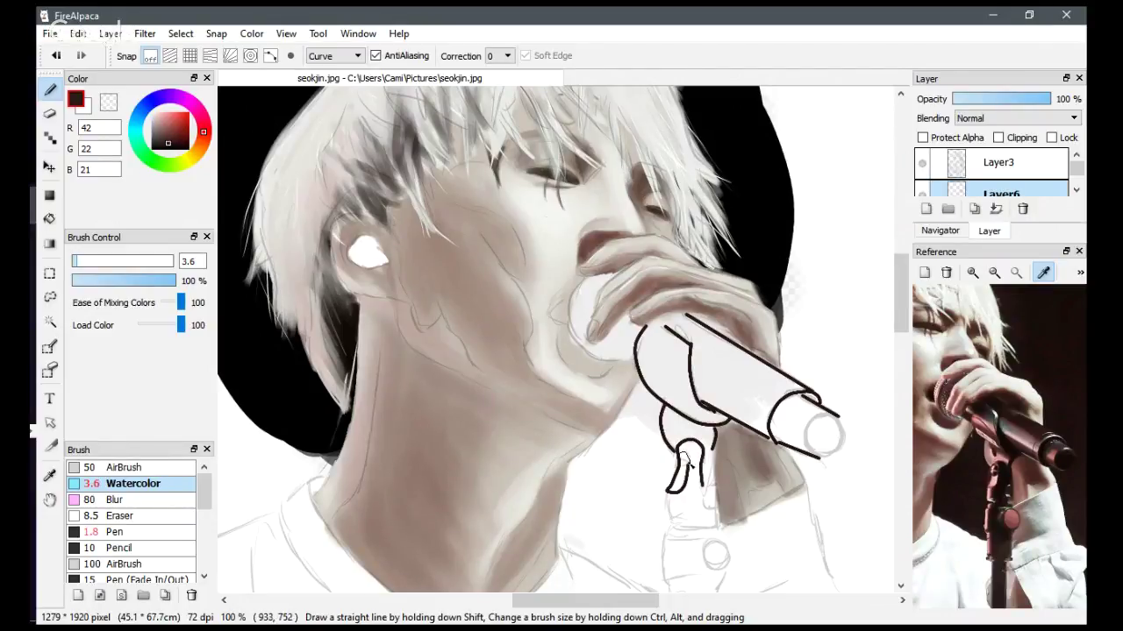
pyautogui.moveTo(683, 461); pyautogui.dragTo(685, 460)
pyautogui.moveTo(704, 507)
pyautogui.mouseDown()
pyautogui.moveTo(720, 448)
pyautogui.moveTo(725, 509)
pyautogui.moveTo(706, 507)
pyautogui.moveTo(718, 507)
pyautogui.moveTo(716, 475)
pyautogui.moveTo(667, 494)
pyautogui.moveTo(673, 534)
pyautogui.moveTo(719, 507)
pyautogui.mouseUp()
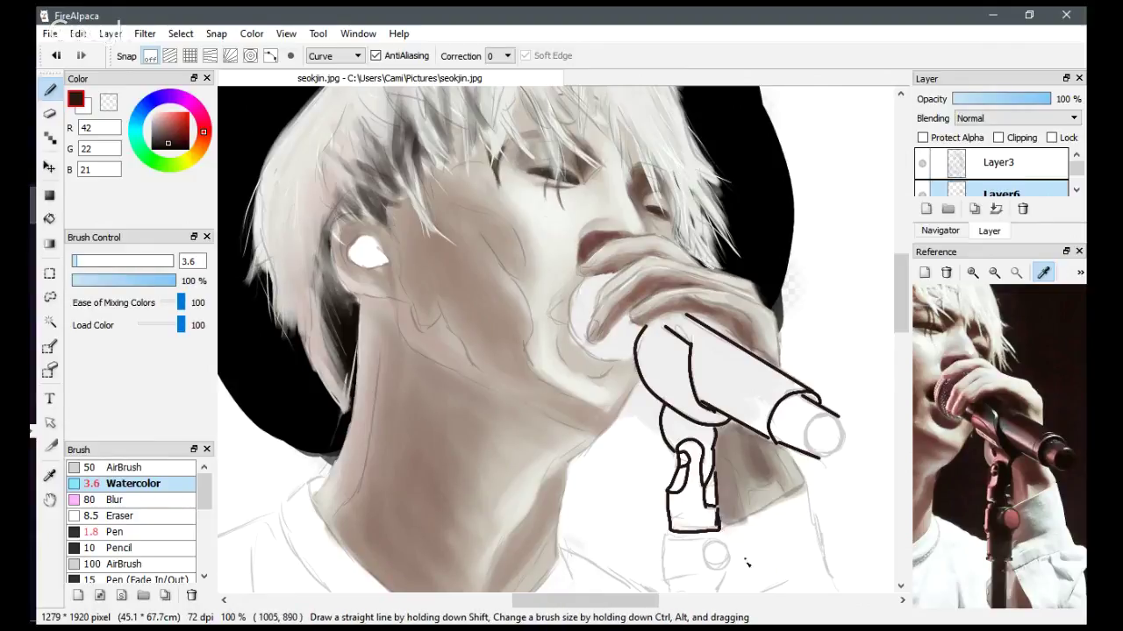
# Outline the stand's lower joint with its round side knob and the collar beneath it in Curve mode.
pyautogui.scroll(-3, 900, 299)
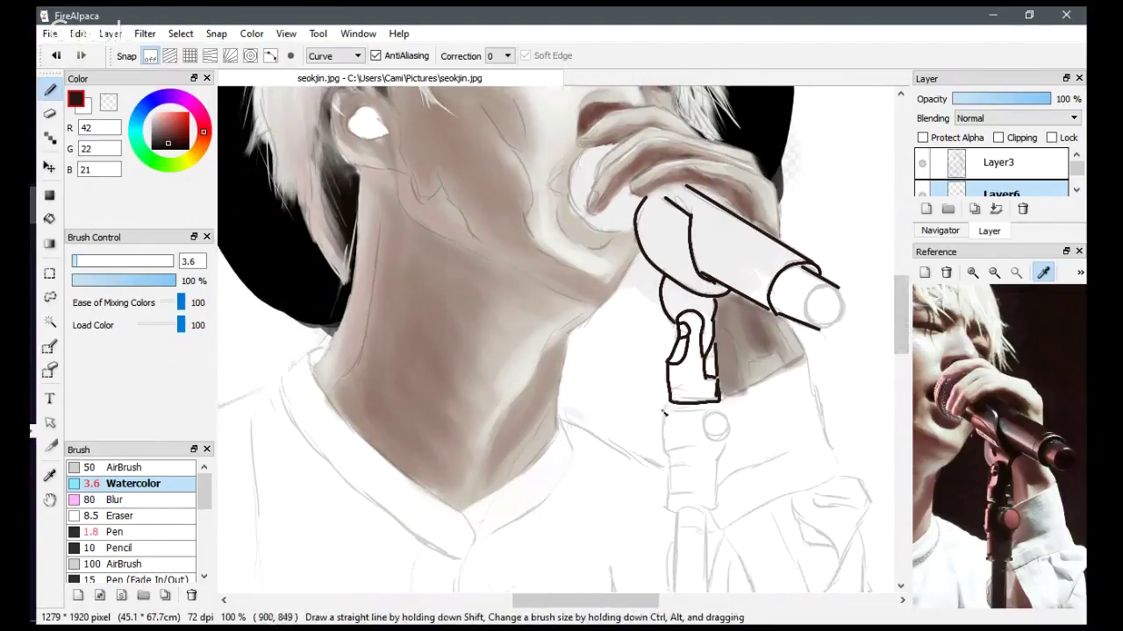
pyautogui.moveTo(667, 407)
pyautogui.mouseDown()
pyautogui.moveTo(667, 454)
pyautogui.moveTo(701, 445)
pyautogui.mouseUp()
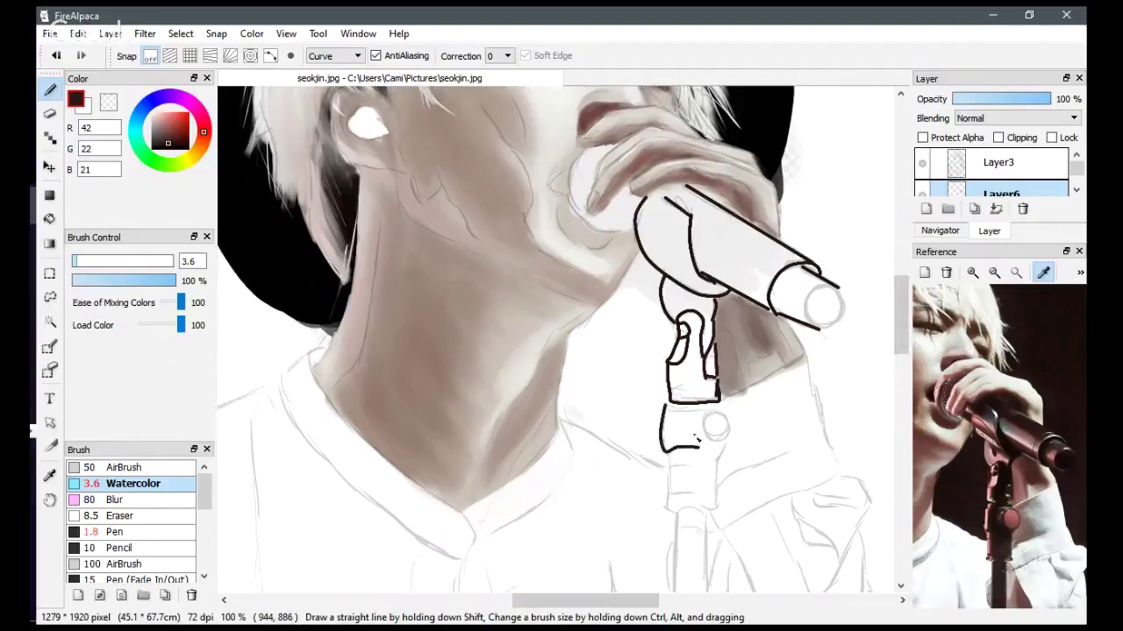
pyautogui.moveTo(663, 406); pyautogui.dragTo(693, 405)
pyautogui.moveTo(732, 436); pyautogui.dragTo(718, 423)
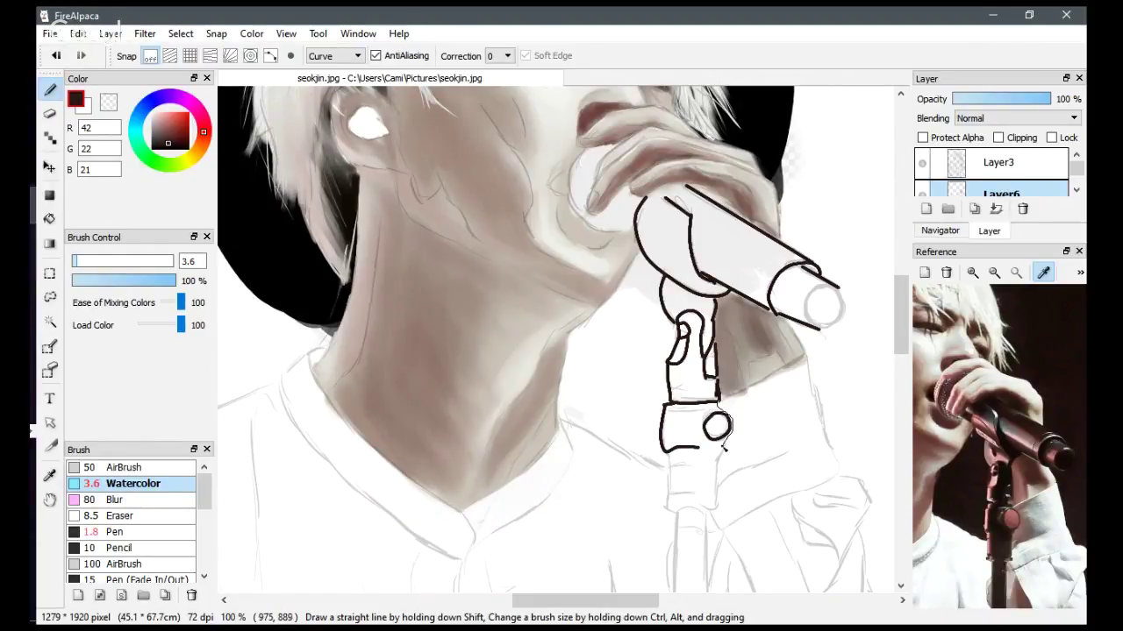
pyautogui.moveTo(715, 475)
pyautogui.mouseDown()
pyautogui.moveTo(716, 512)
pyautogui.moveTo(673, 516)
pyautogui.moveTo(670, 454)
pyautogui.mouseUp()
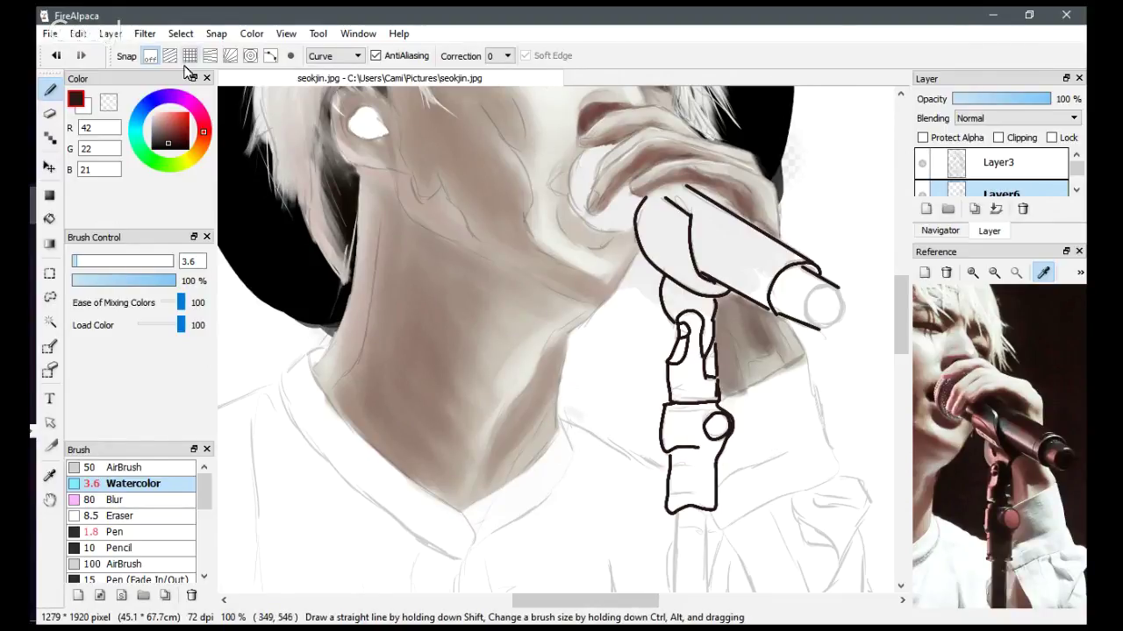
# Switch to Ellipse mode, retrace the joint's round knob and draw a circle over the sketched end of the microphone.
pyautogui.click(353, 58)
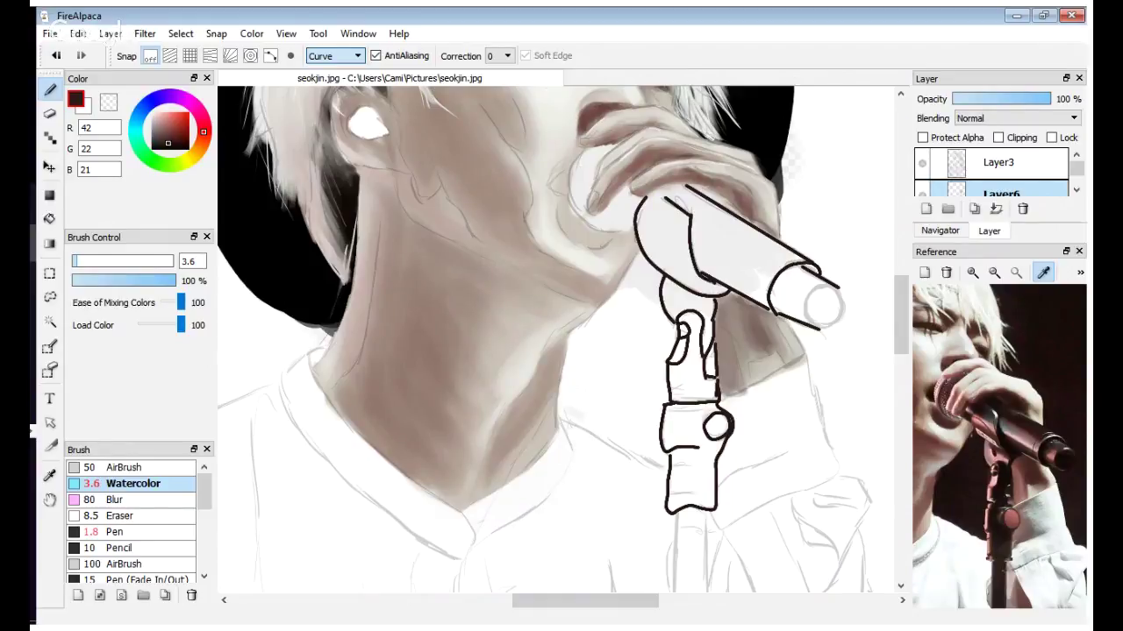
pyautogui.click(341, 117)
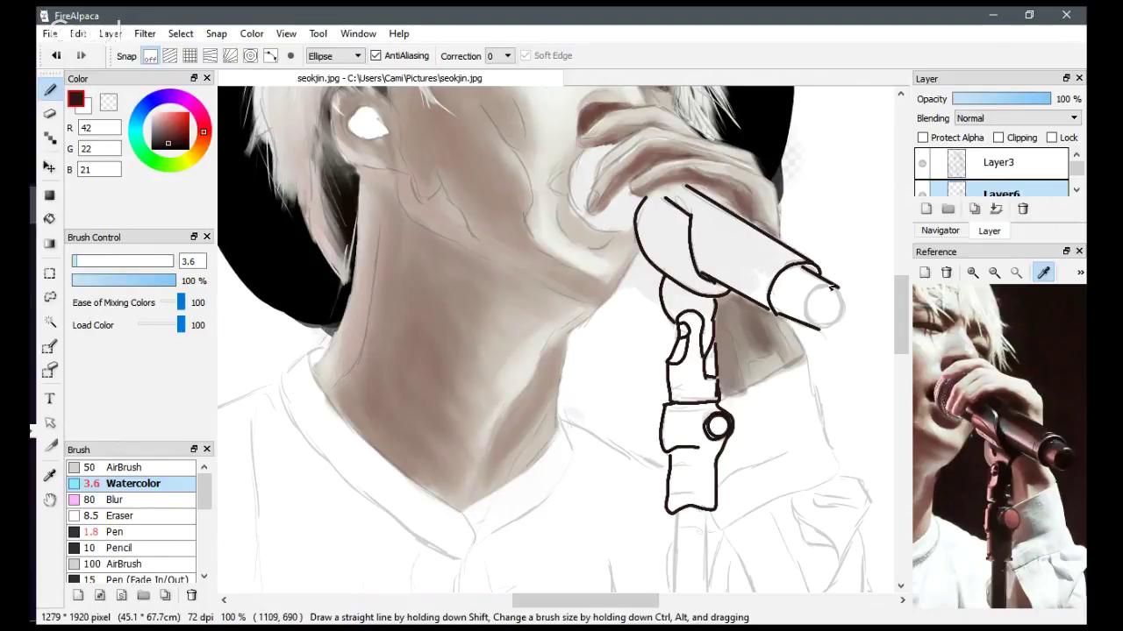
pyautogui.moveTo(832, 288)
pyautogui.mouseDown()
pyautogui.moveTo(806, 303)
pyautogui.moveTo(831, 298)
pyautogui.moveTo(807, 328)
pyautogui.mouseUp()
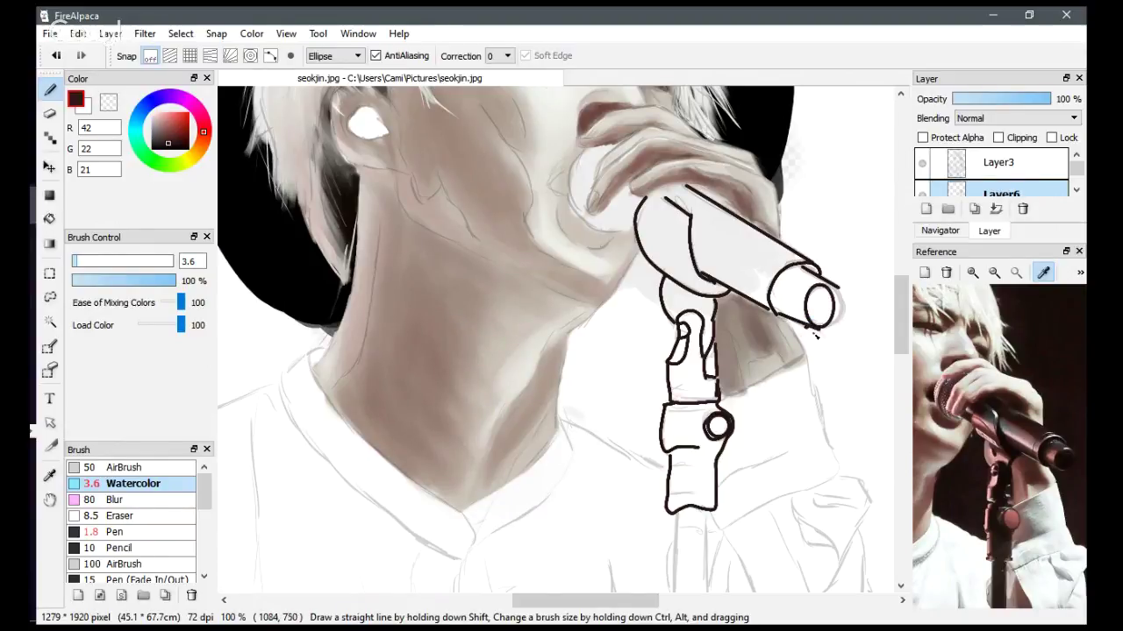
pyautogui.hotkey('ctrl', 'z')
pyautogui.hotkey('ctrl', 'z')
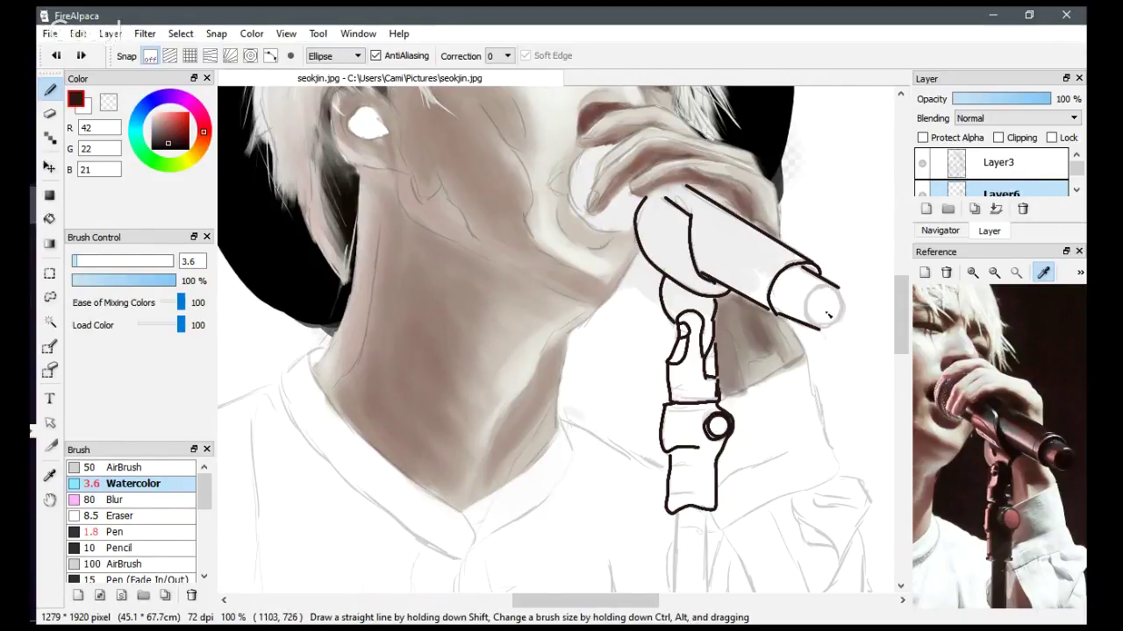
pyautogui.moveTo(814, 292); pyautogui.dragTo(848, 327)
pyautogui.hotkey('ctrl', 'z')
pyautogui.moveTo(816, 288); pyautogui.dragTo(855, 336)
pyautogui.hotkey('ctrl', 'z')
pyautogui.moveTo(808, 288); pyautogui.dragTo(859, 331)
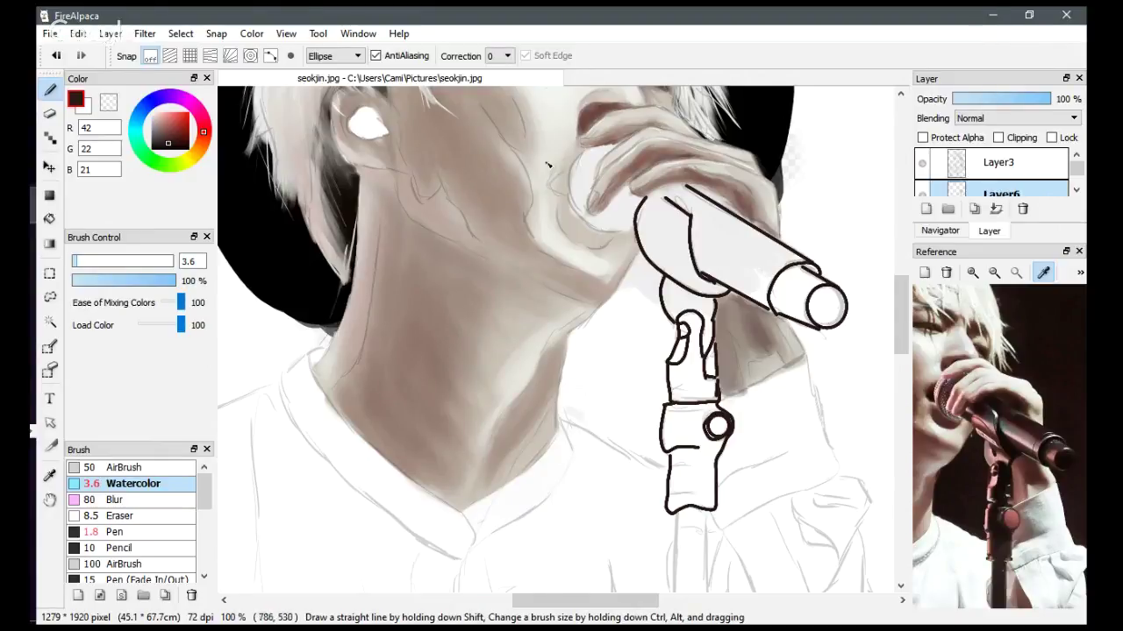
# Draw a circle for the microphone's head at the mouth, undoing poorly fitting ellipses until it matches the sketched outline.
pyautogui.moveTo(584, 156)
pyautogui.mouseDown()
pyautogui.moveTo(599, 211)
pyautogui.moveTo(628, 223)
pyautogui.mouseUp()
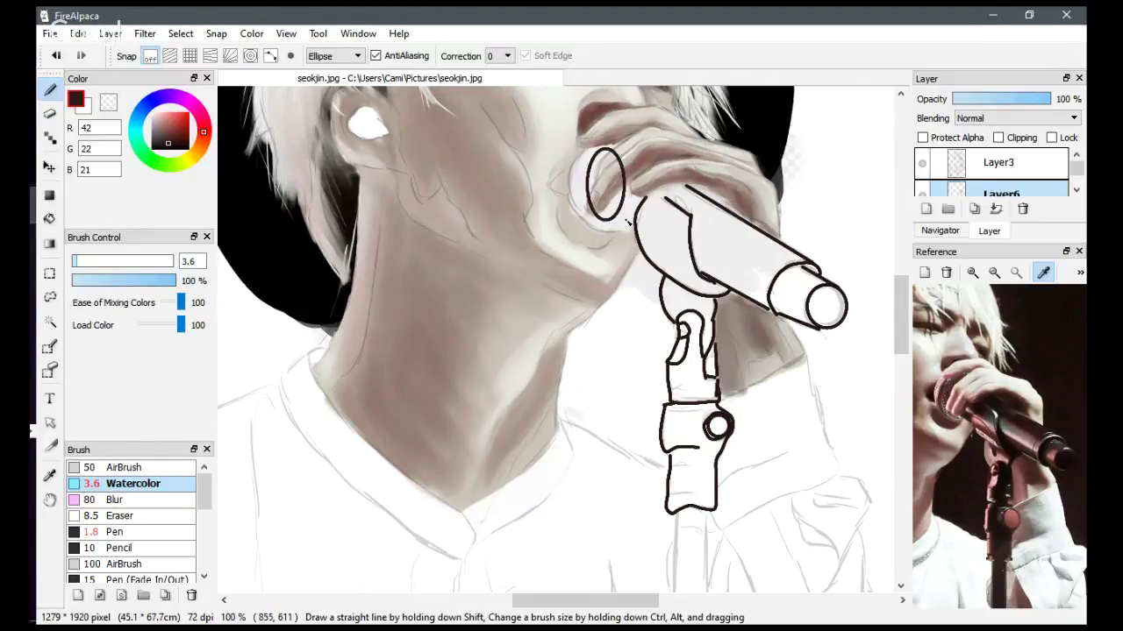
pyautogui.hotkey('ctrl', 'z')
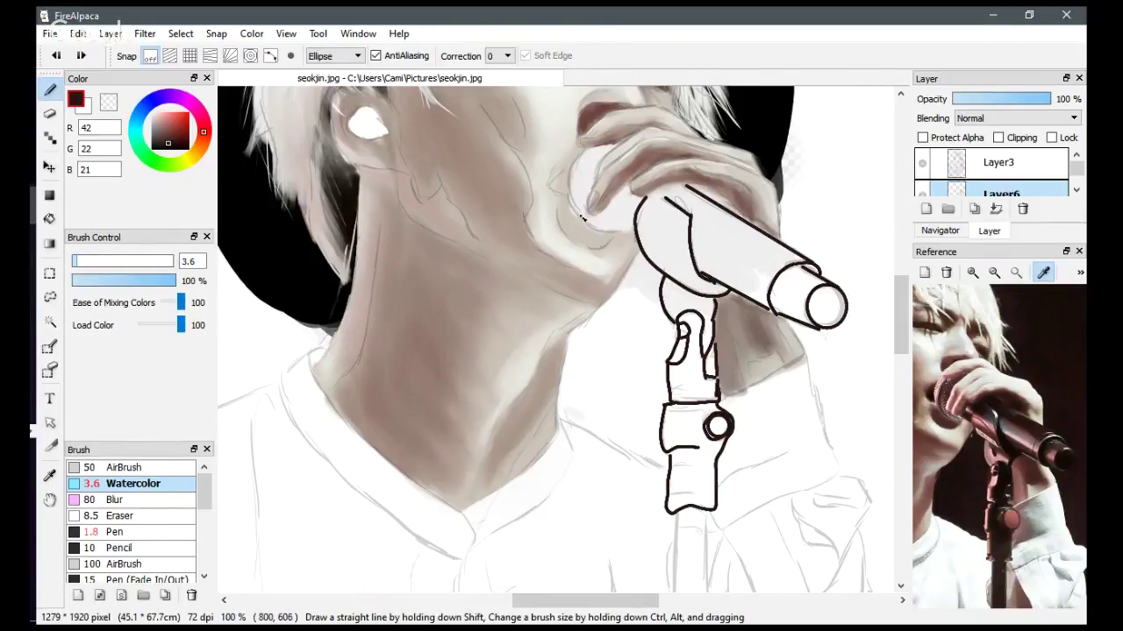
pyautogui.moveTo(570, 184); pyautogui.dragTo(654, 230)
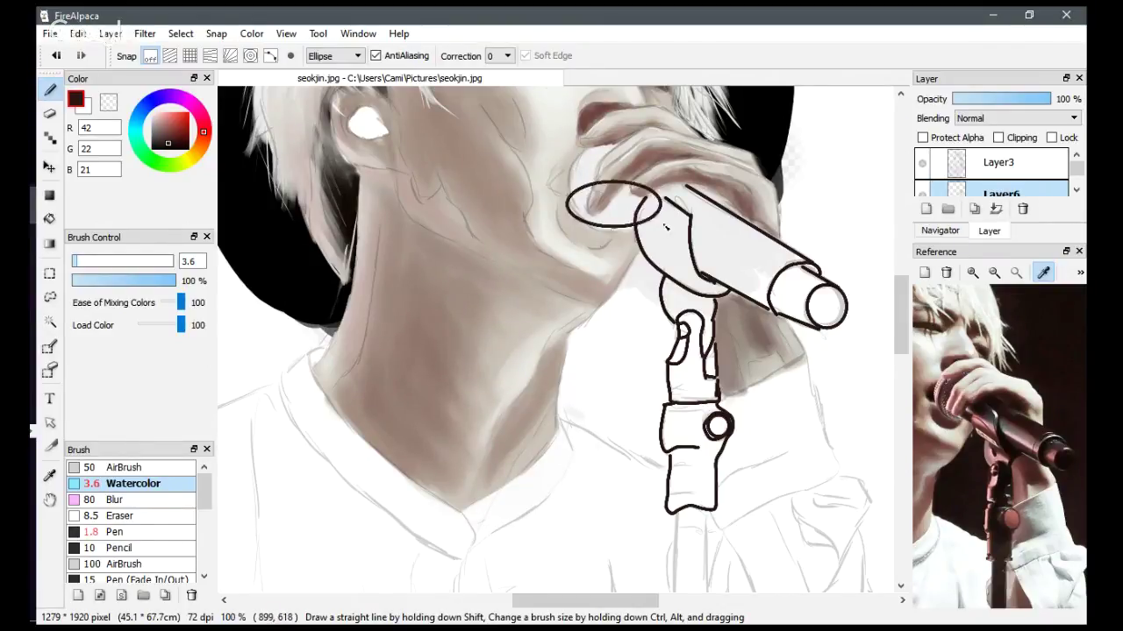
pyautogui.hotkey('ctrl', 'z')
pyautogui.moveTo(586, 149); pyautogui.dragTo(696, 248)
pyautogui.hotkey('ctrl', 'z')
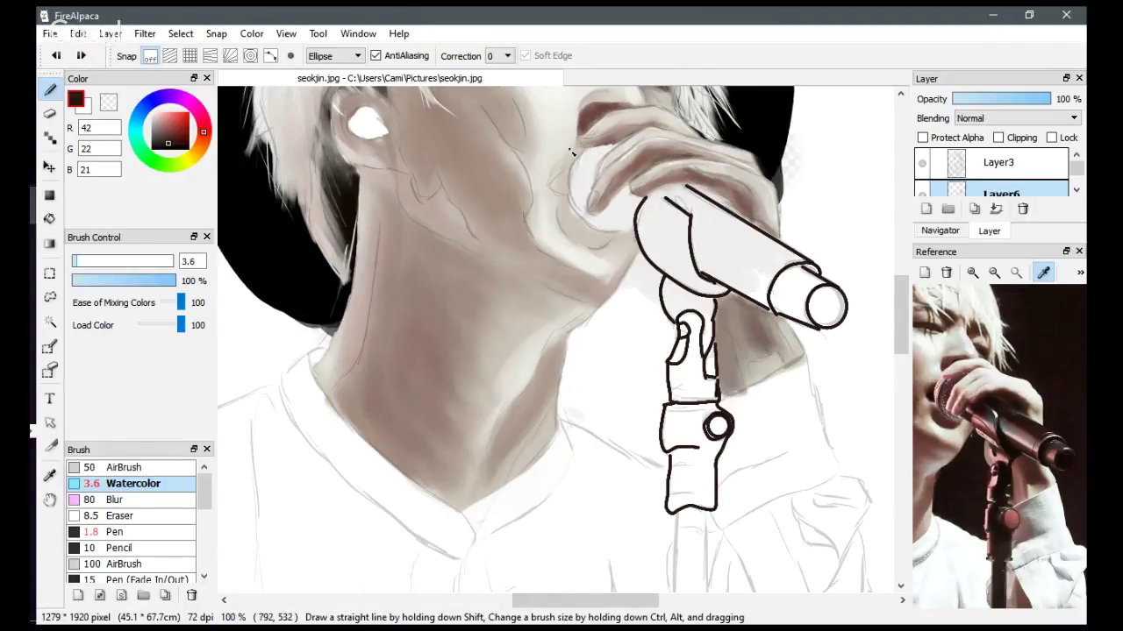
pyautogui.moveTo(570, 141); pyautogui.dragTo(673, 236)
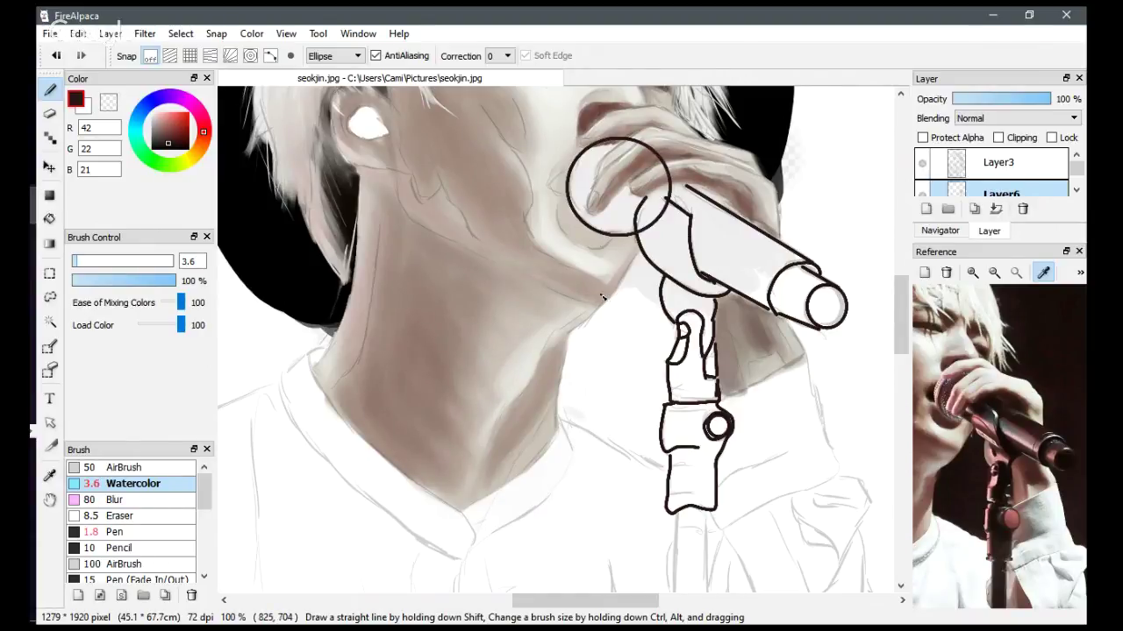
# Erase the parts of the microphone head's circle that cross the fingers and clip with a size 24 Freehand eraser.
pyautogui.press('e')
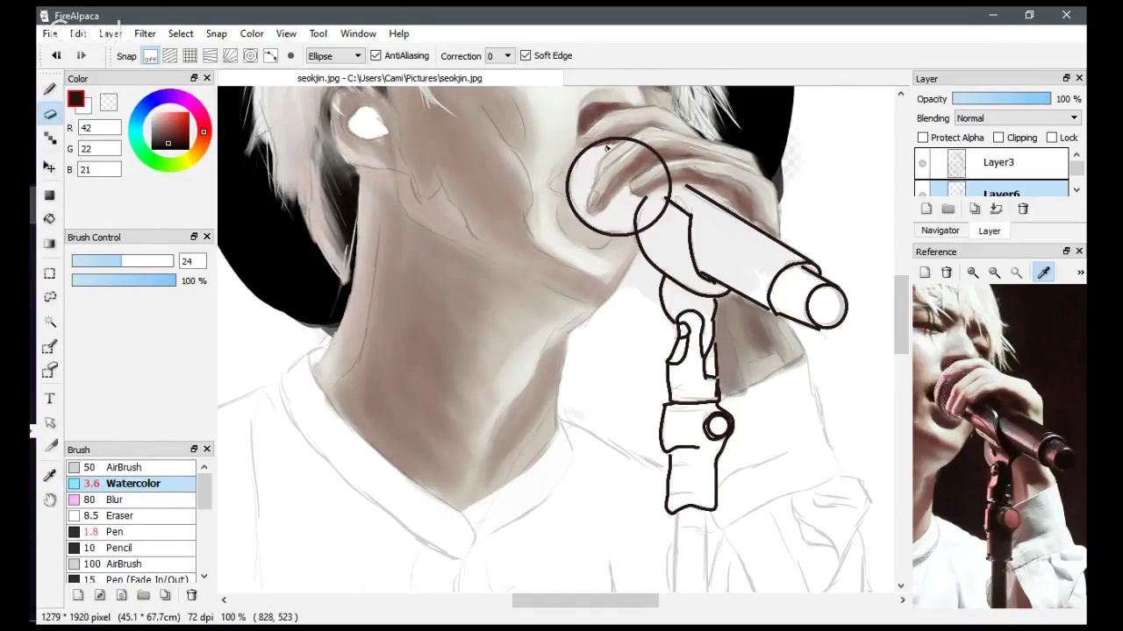
pyautogui.moveTo(602, 143)
pyautogui.mouseDown()
pyautogui.moveTo(662, 163)
pyautogui.moveTo(675, 208)
pyautogui.mouseUp()
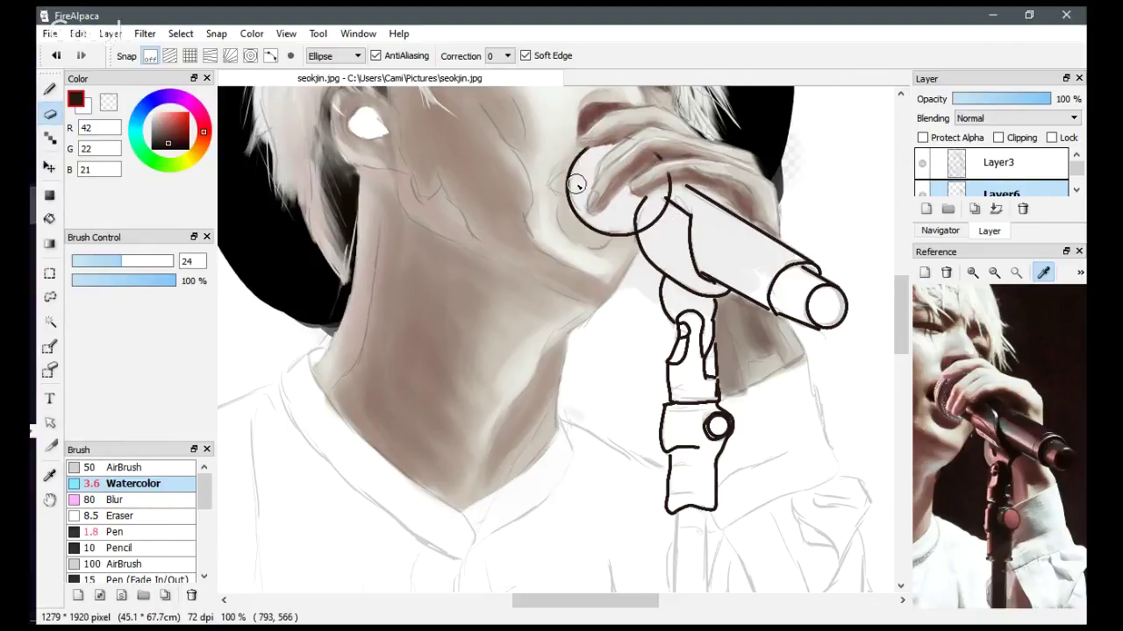
pyautogui.click(324, 60)
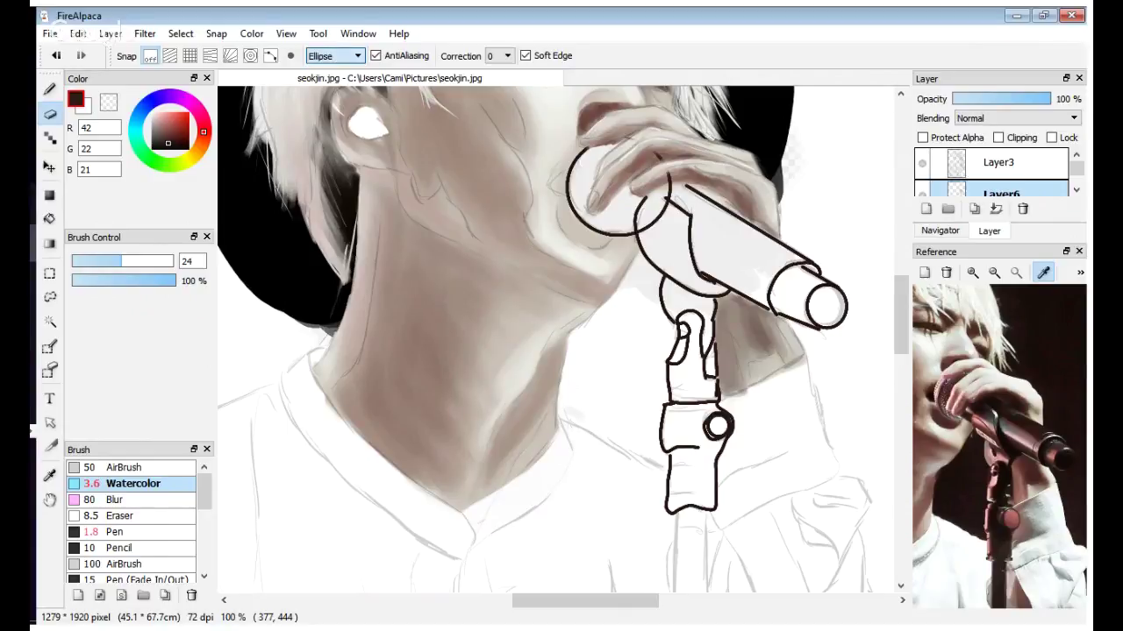
pyautogui.click(324, 72)
pyautogui.moveTo(646, 143); pyautogui.dragTo(677, 200)
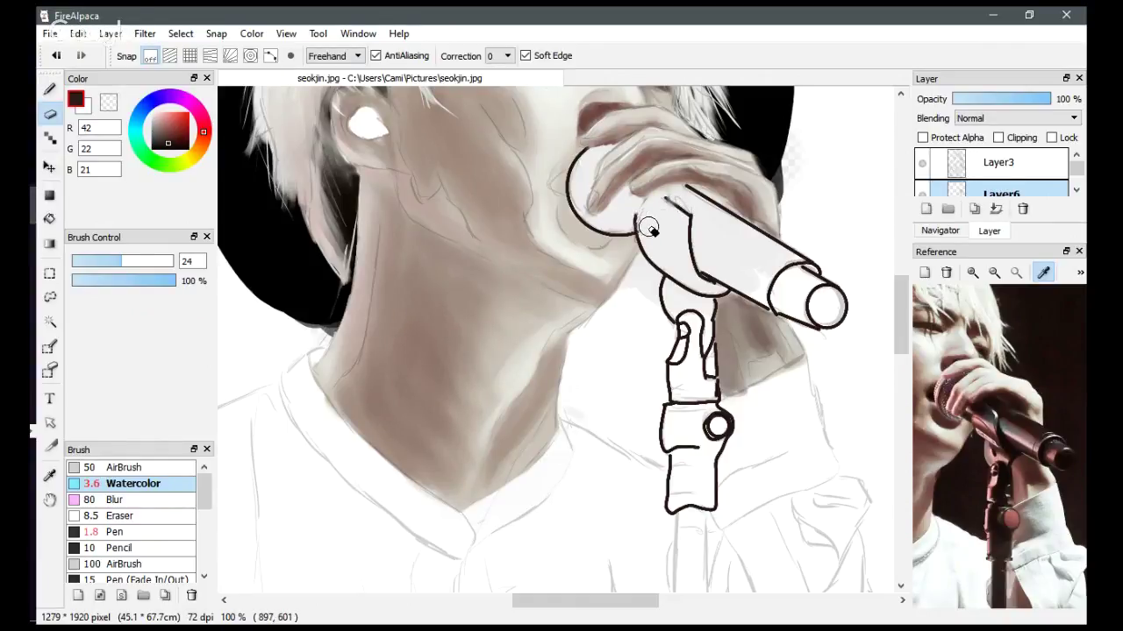
# Close the clip's upper edge and reinforce the microphone end and stand joint outlines freehand with size 3.6 Watercolor.
pyautogui.press('b')
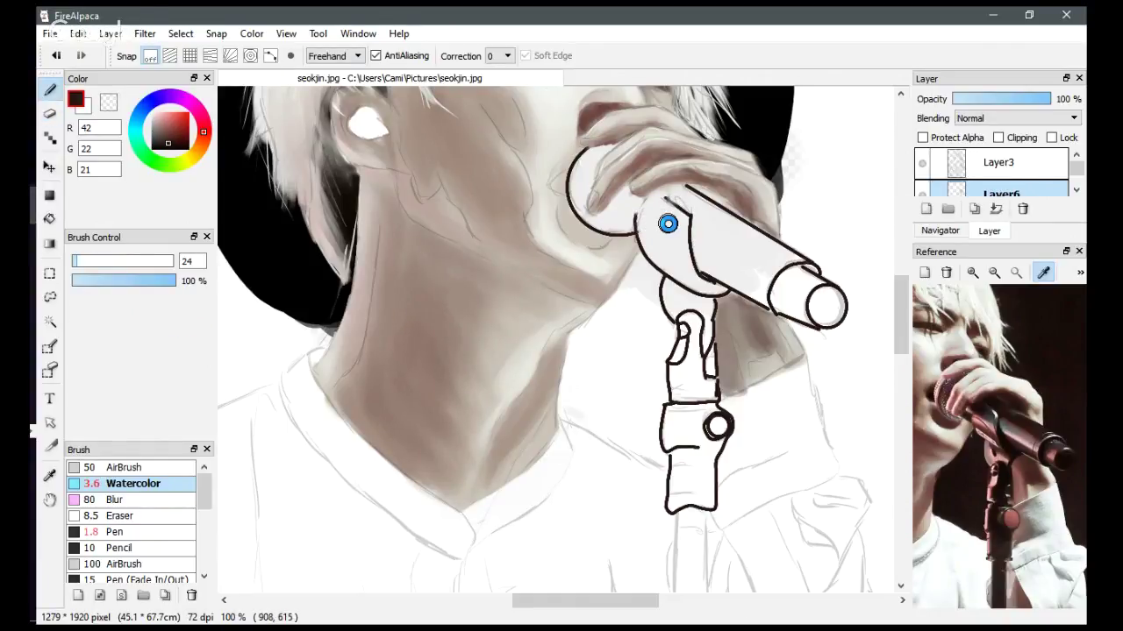
pyautogui.moveTo(647, 199)
pyautogui.mouseDown()
pyautogui.moveTo(637, 228)
pyautogui.moveTo(658, 194)
pyautogui.moveTo(684, 216)
pyautogui.mouseUp()
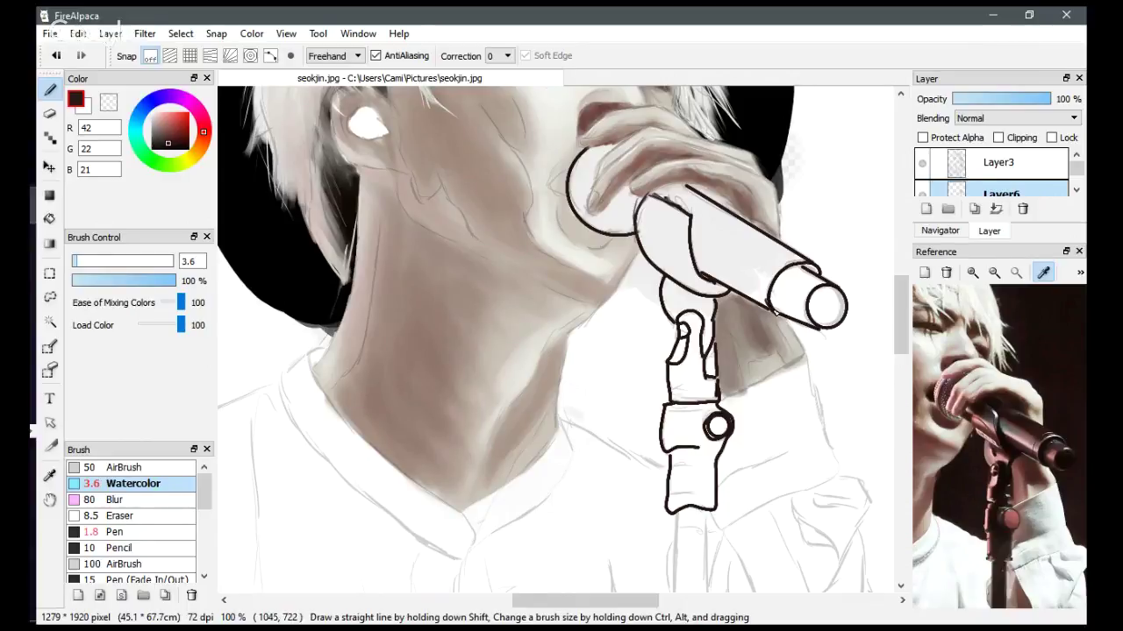
pyautogui.moveTo(780, 314); pyautogui.dragTo(823, 331)
pyautogui.moveTo(826, 331)
pyautogui.mouseDown()
pyautogui.moveTo(842, 327)
pyautogui.moveTo(847, 301)
pyautogui.moveTo(805, 272)
pyautogui.moveTo(786, 271)
pyautogui.moveTo(770, 298)
pyautogui.moveTo(779, 314)
pyautogui.moveTo(780, 281)
pyautogui.moveTo(802, 269)
pyautogui.moveTo(780, 314)
pyautogui.moveTo(798, 269)
pyautogui.mouseUp()
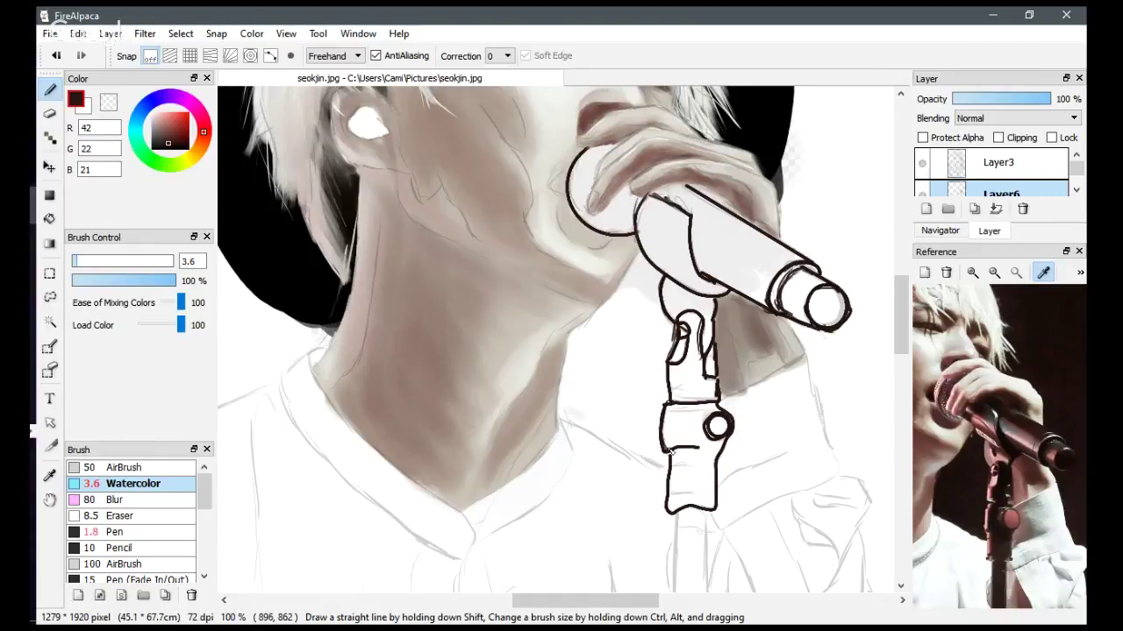
pyautogui.moveTo(677, 449)
pyautogui.mouseDown()
pyautogui.moveTo(720, 444)
pyautogui.moveTo(712, 485)
pyautogui.moveTo(674, 450)
pyautogui.mouseUp()
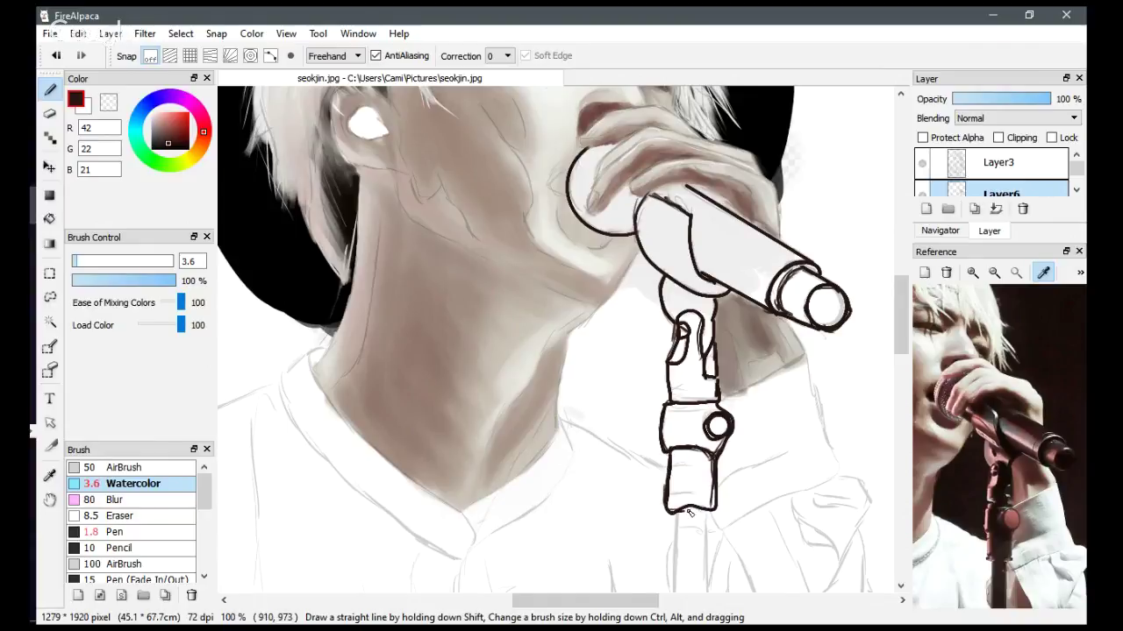
pyautogui.moveTo(689, 513)
pyautogui.mouseDown()
pyautogui.moveTo(707, 516)
pyautogui.moveTo(667, 500)
pyautogui.moveTo(699, 499)
pyautogui.mouseUp()
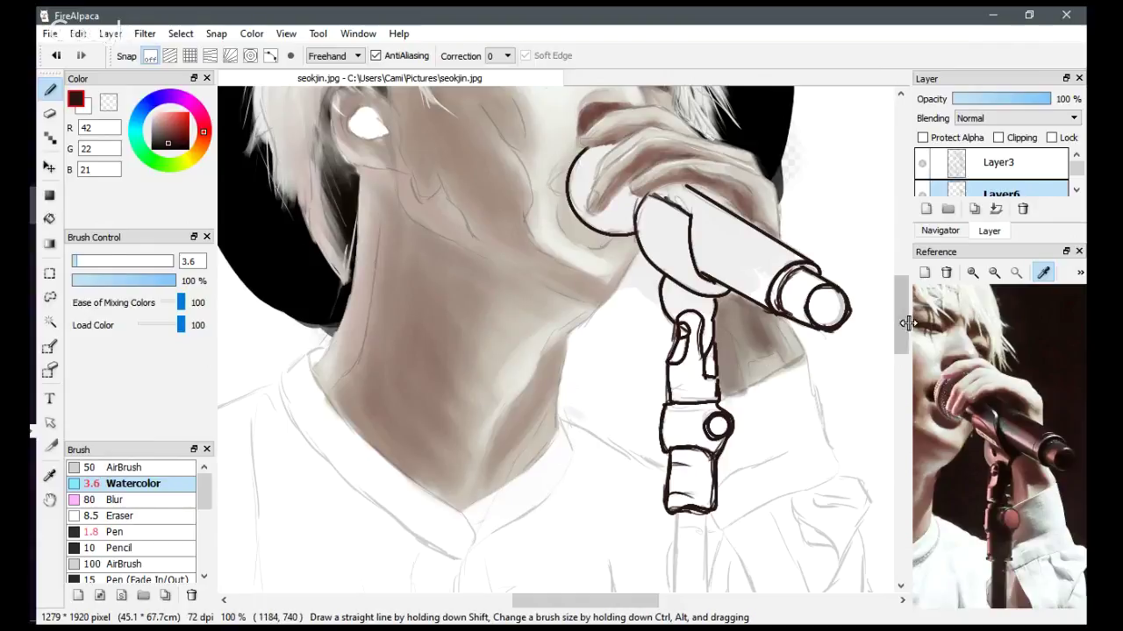
# Draw the stand pole's two long edges in Line mode, from the collar down to the lower hand.
pyautogui.moveTo(903, 320); pyautogui.dragTo(903, 374)
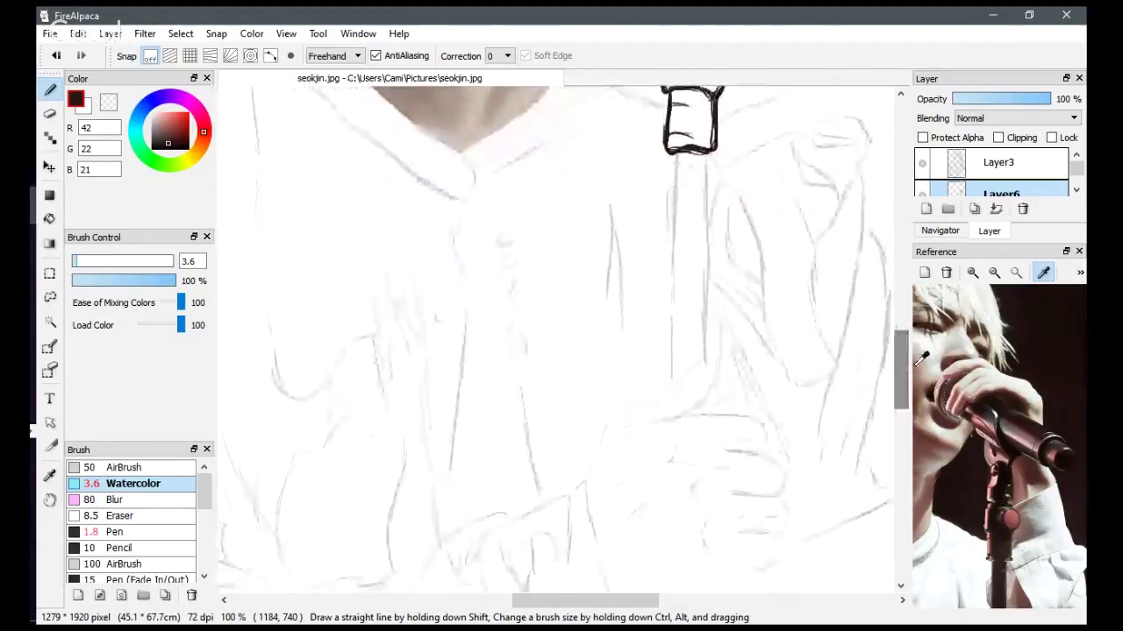
pyautogui.click(333, 56)
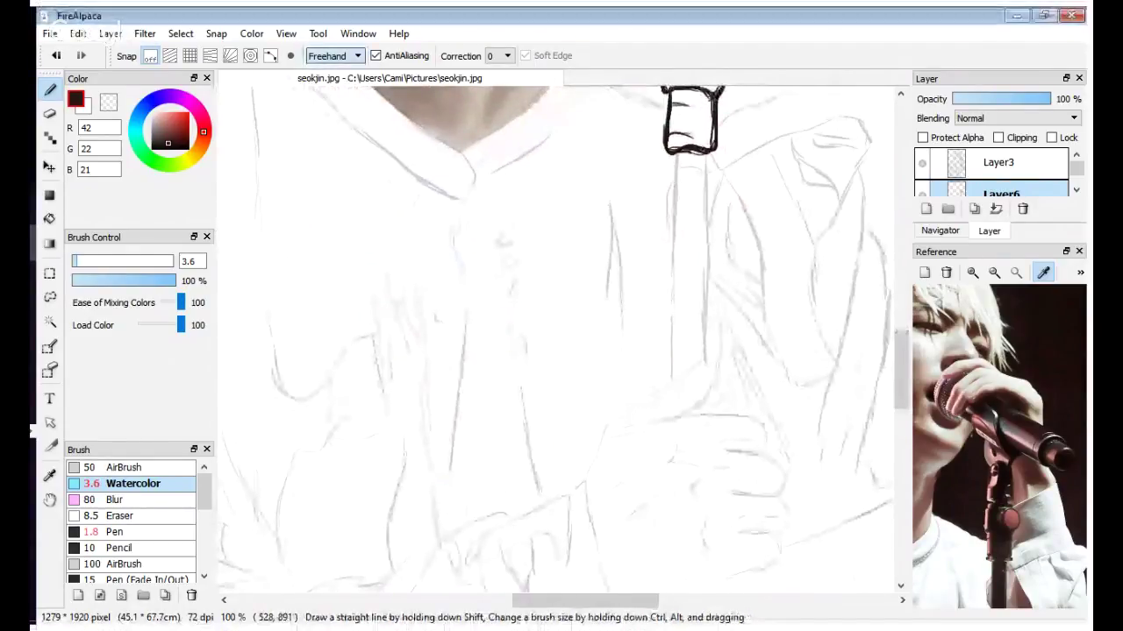
pyautogui.click(346, 72)
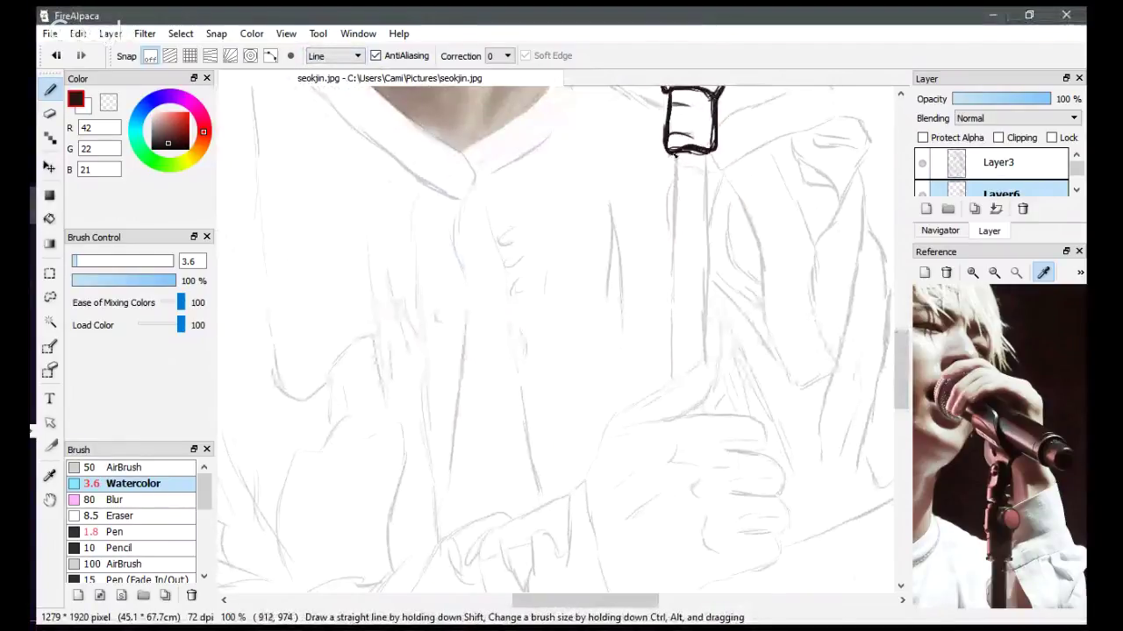
pyautogui.moveTo(675, 160); pyautogui.dragTo(673, 382)
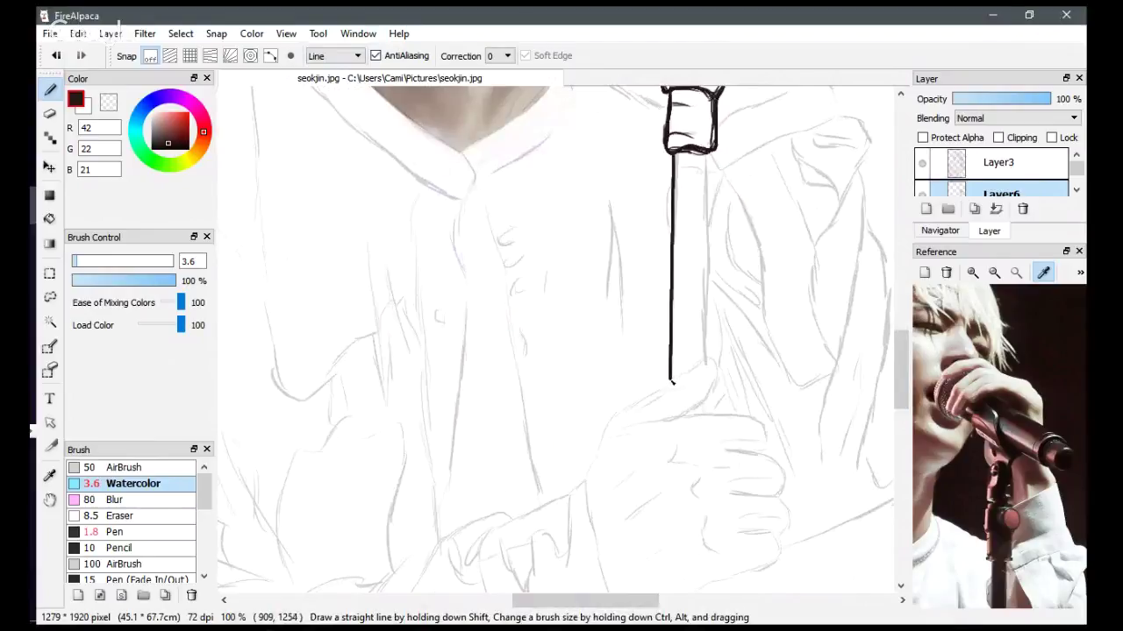
pyautogui.moveTo(709, 158); pyautogui.dragTo(702, 367)
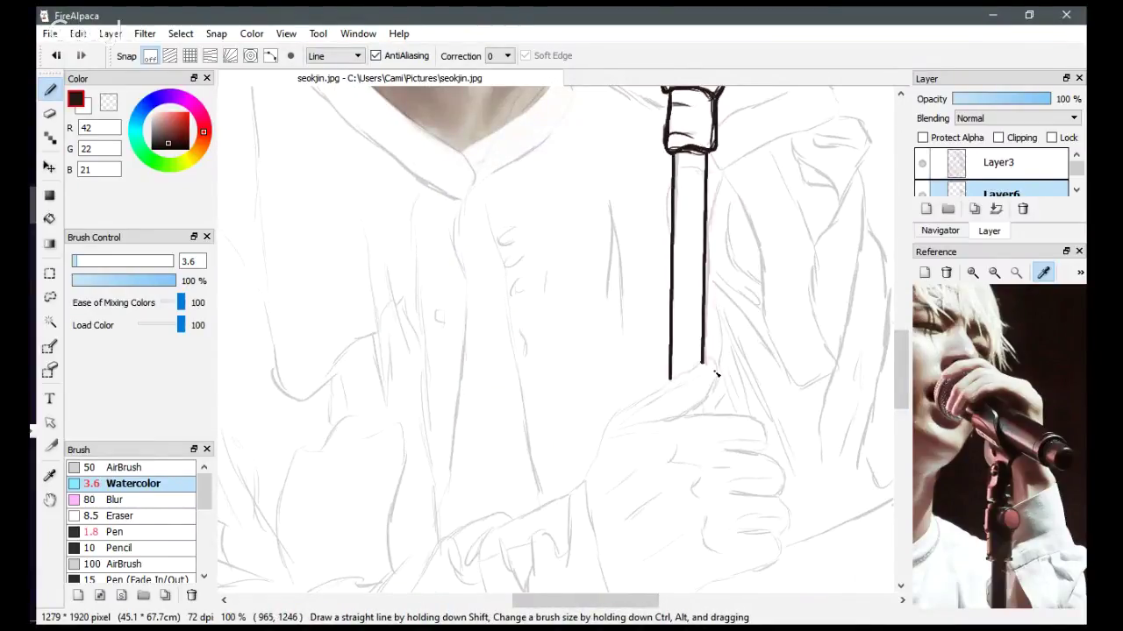
pyautogui.moveTo(904, 366); pyautogui.dragTo(907, 378)
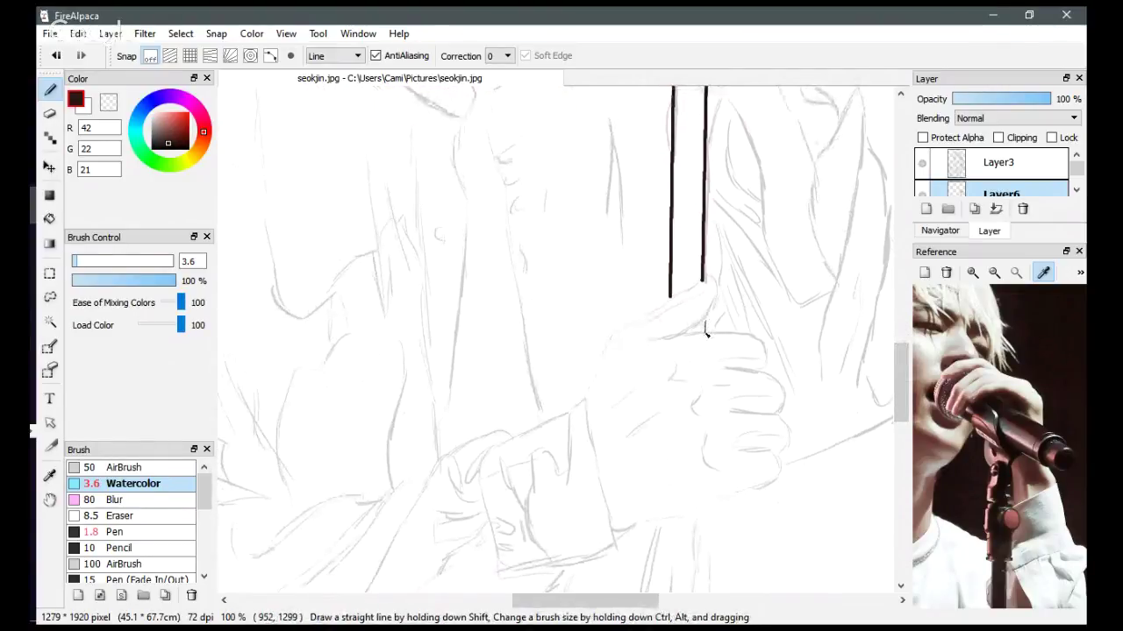
# Undo the short stand pole edges and redraw both as straight lines from the collar down to the canvas's lower end.
pyautogui.moveTo(706, 335); pyautogui.dragTo(706, 335)
pyautogui.moveTo(897, 360)
pyautogui.mouseDown()
pyautogui.moveTo(900, 385)
pyautogui.moveTo(900, 370)
pyautogui.mouseUp()
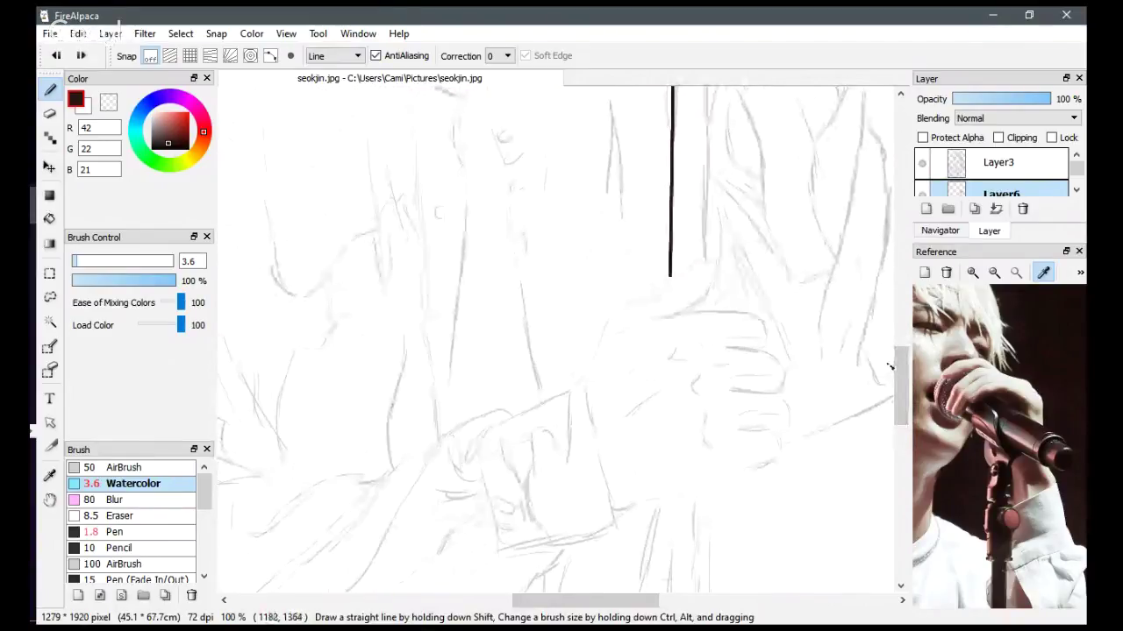
pyautogui.hotkey('ctrl', 'z')
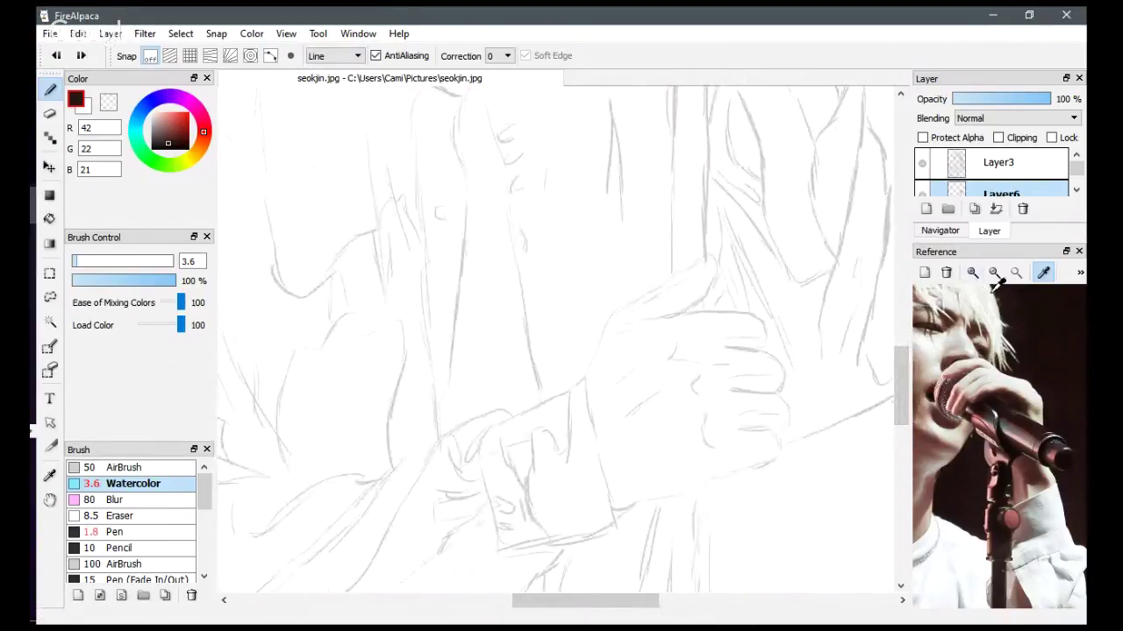
pyautogui.click(947, 230)
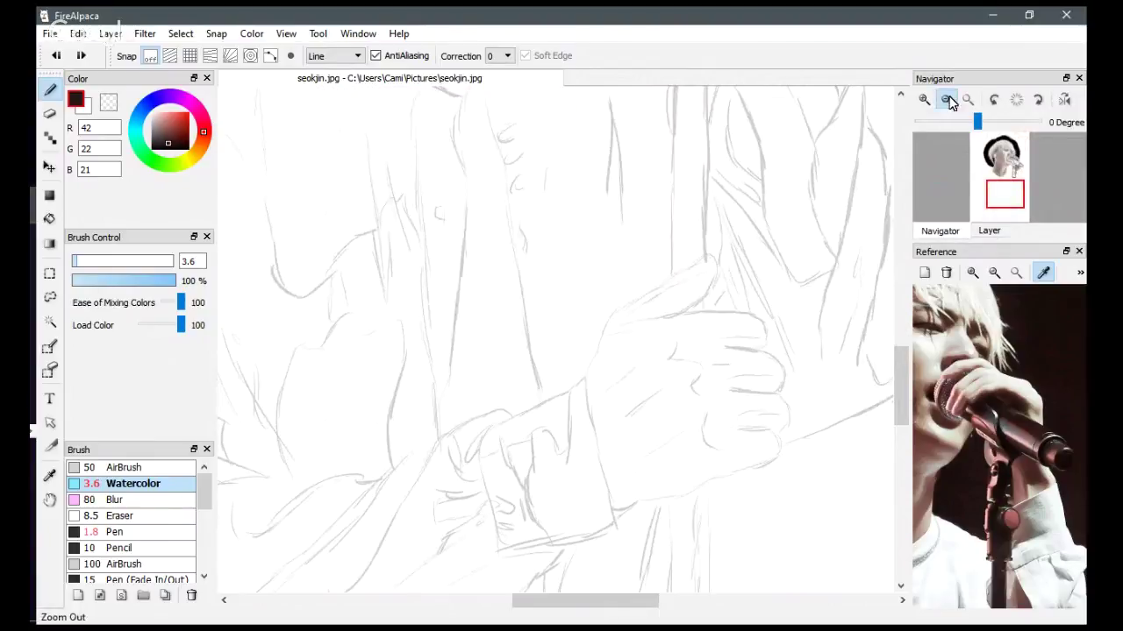
pyautogui.click(948, 100)
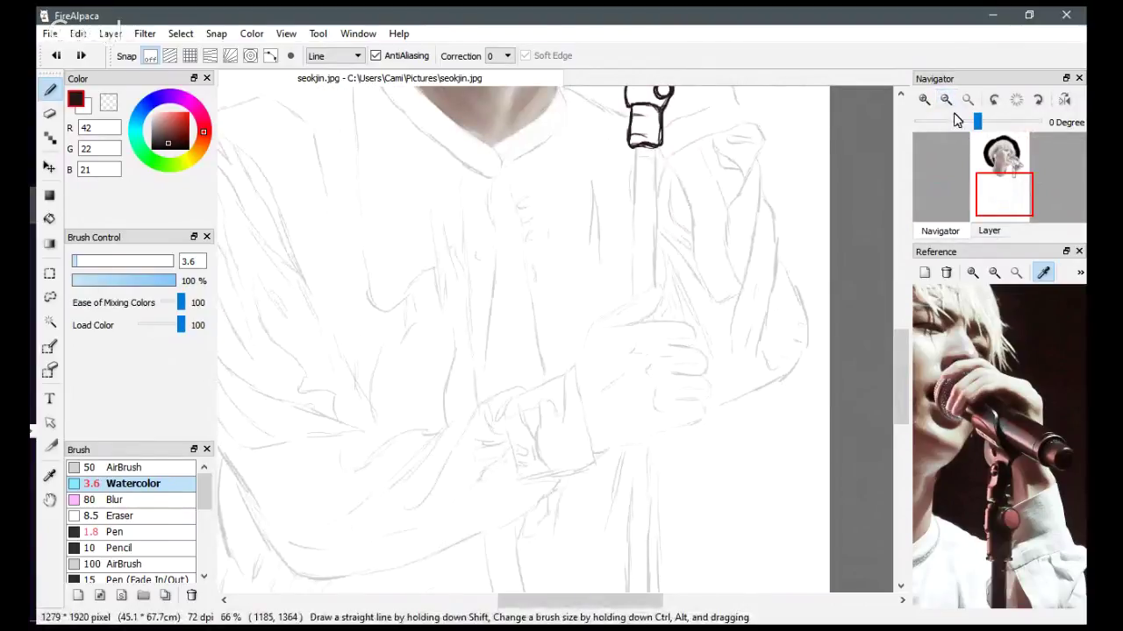
pyautogui.click(945, 100)
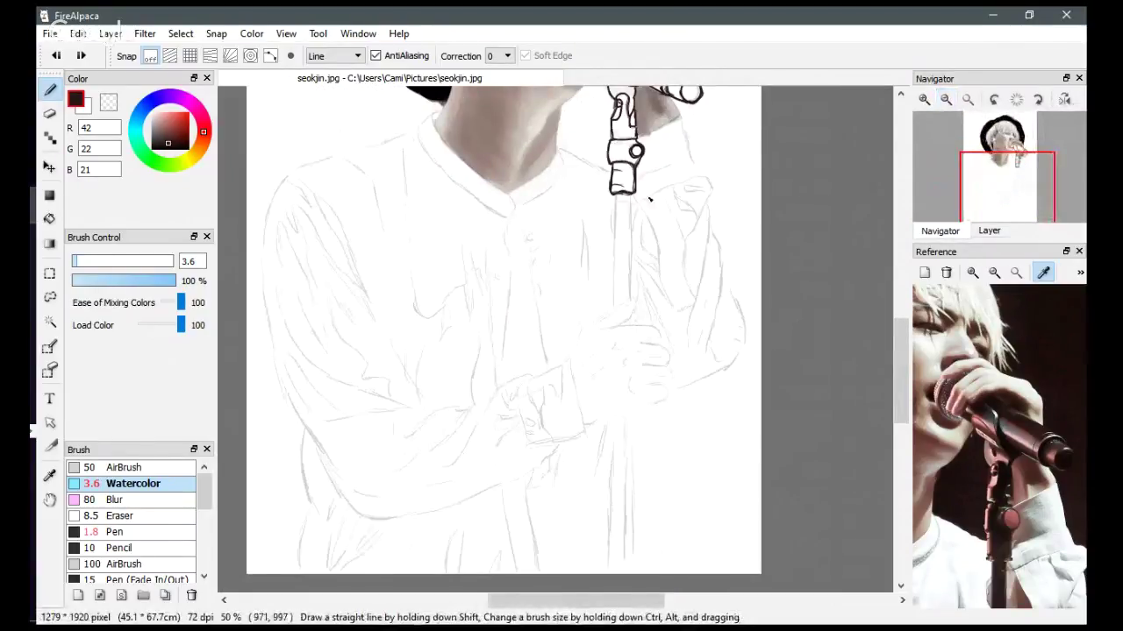
pyautogui.moveTo(630, 196)
pyautogui.mouseDown()
pyautogui.moveTo(629, 367)
pyautogui.moveTo(650, 476)
pyautogui.moveTo(630, 569)
pyautogui.mouseUp()
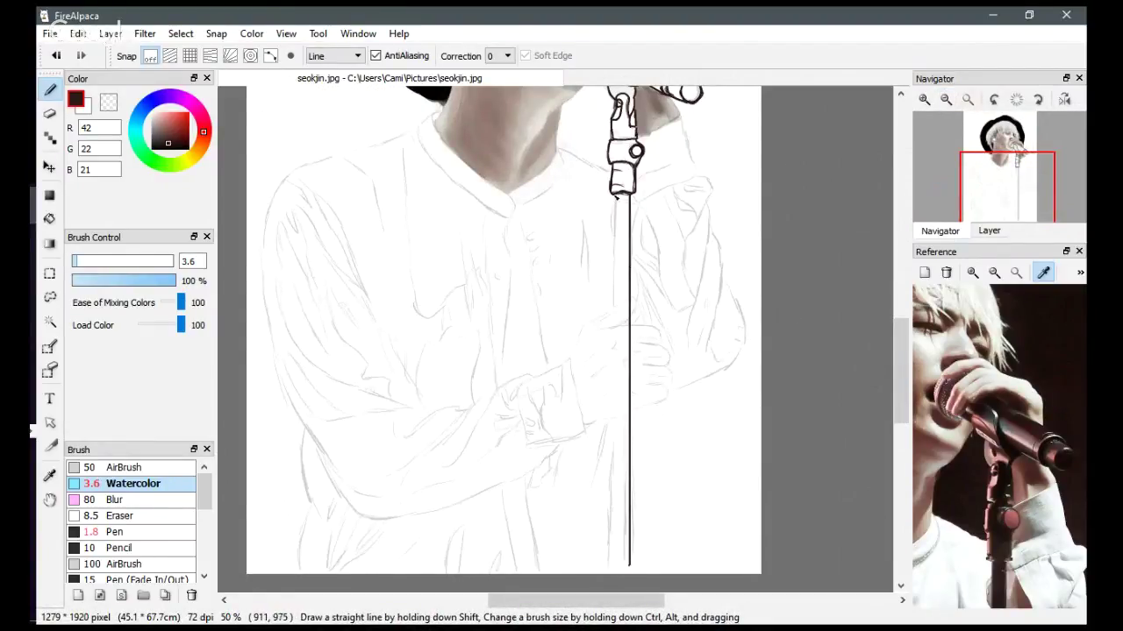
pyautogui.moveTo(614, 194); pyautogui.dragTo(612, 565)
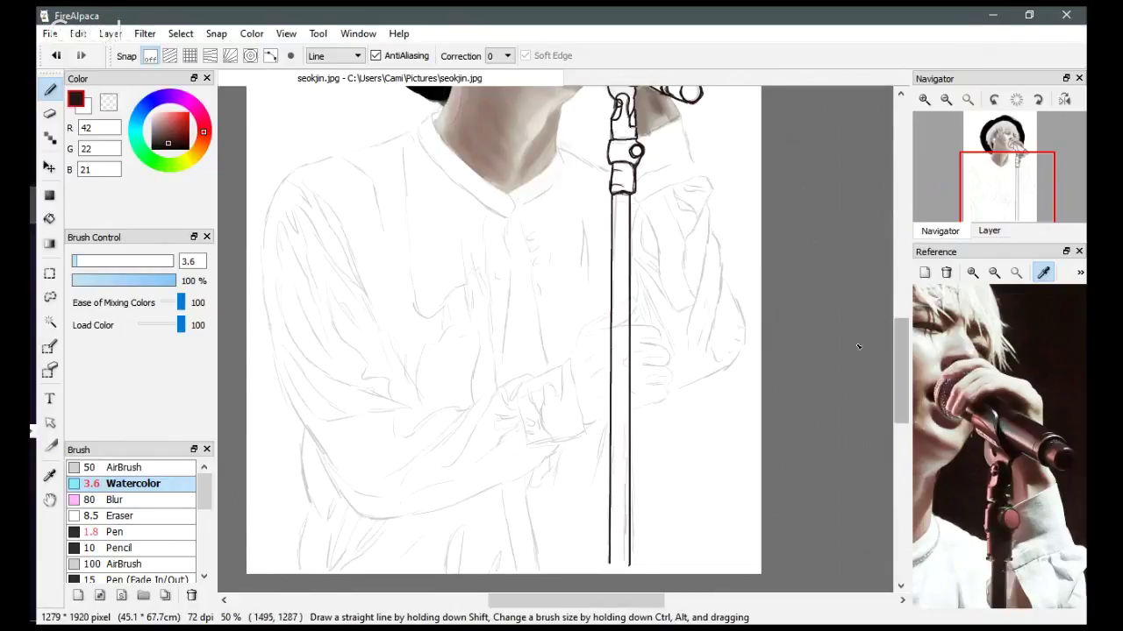
# Erase the parts of the pole edges that cross the lower hand with a size 24 Freehand eraser.
pyautogui.scroll(2, 904, 351)
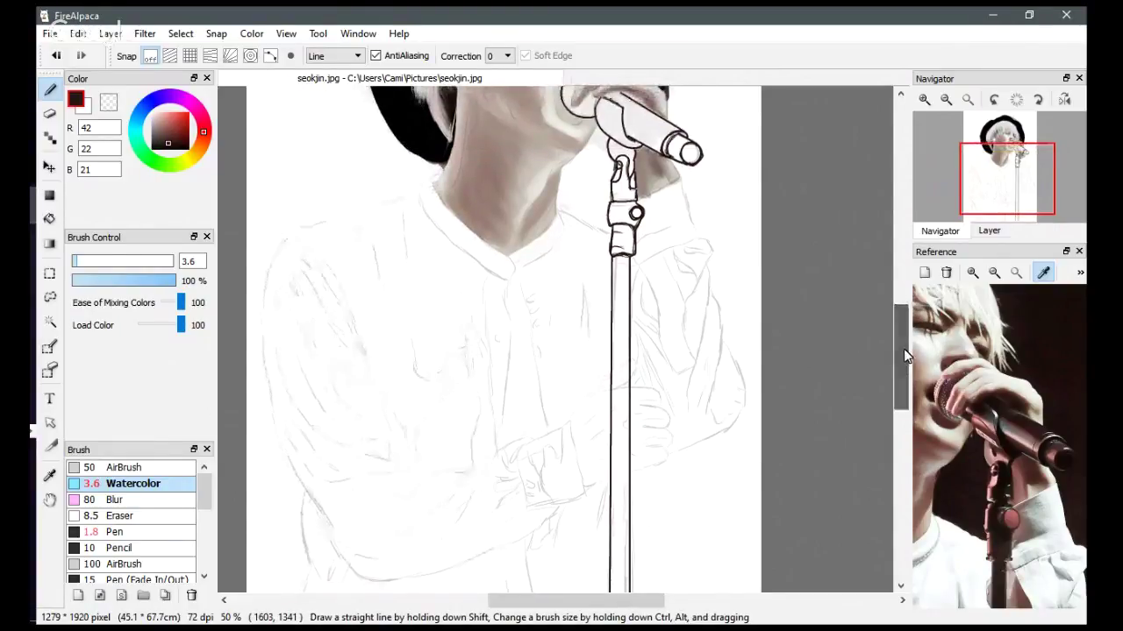
pyautogui.press('e')
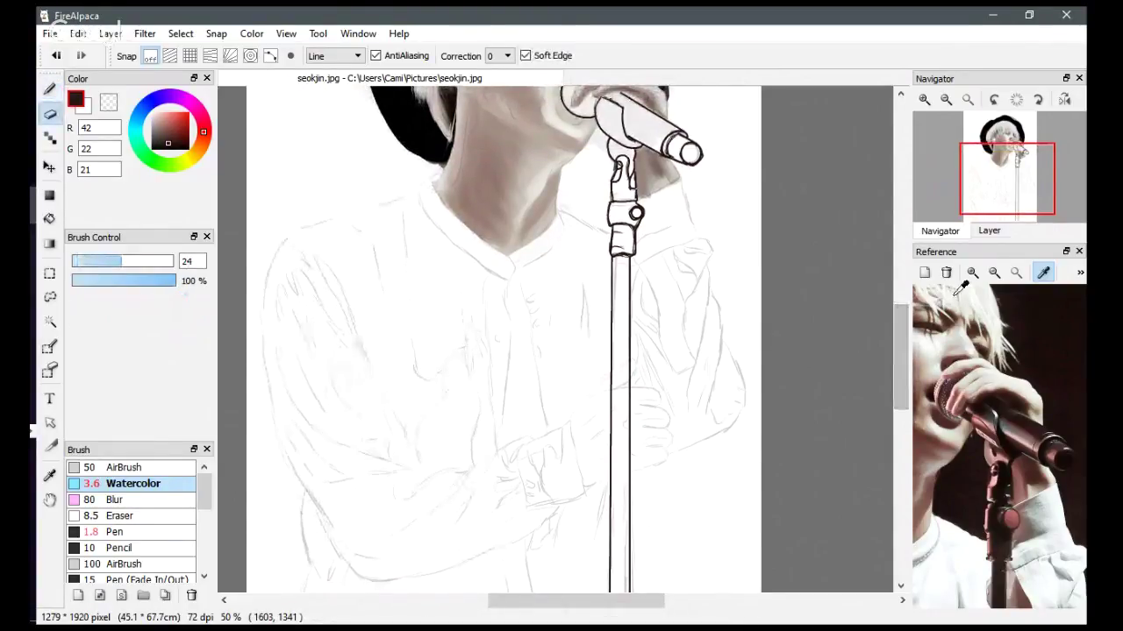
pyautogui.click(926, 99)
pyautogui.moveTo(1000, 189); pyautogui.dragTo(1005, 200)
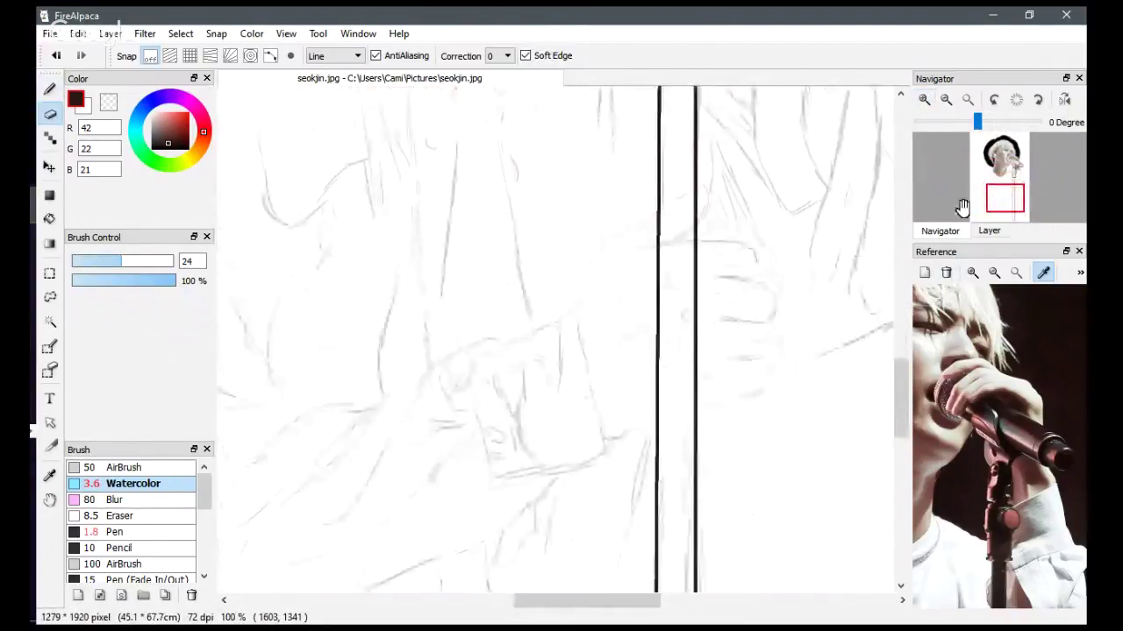
pyautogui.click(662, 227)
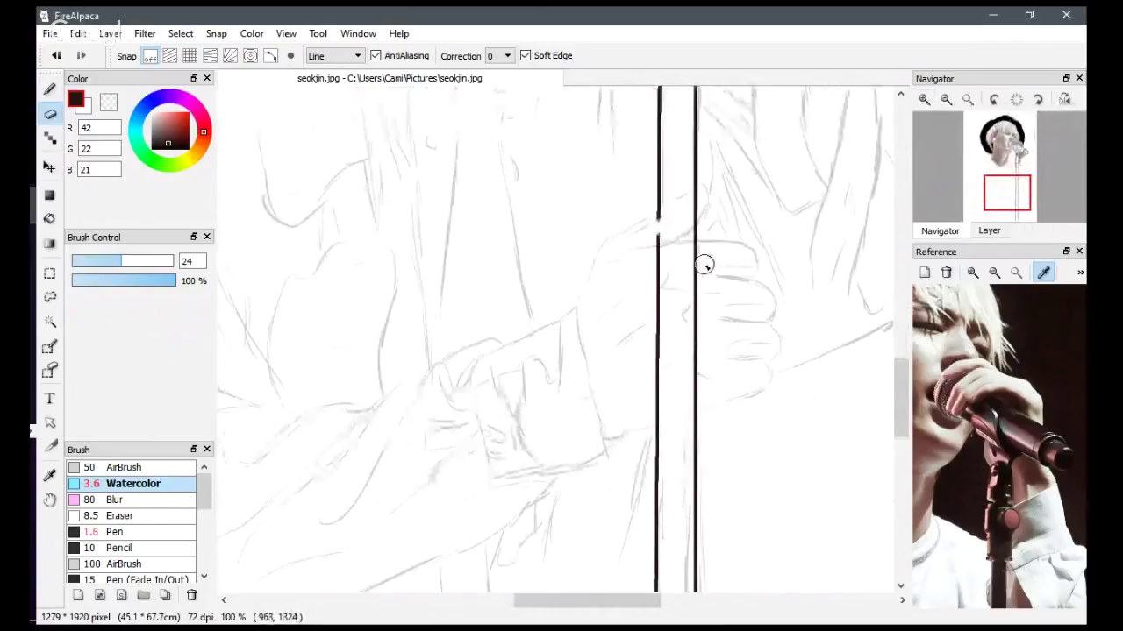
pyautogui.click(328, 55)
pyautogui.click(333, 55)
pyautogui.click(329, 72)
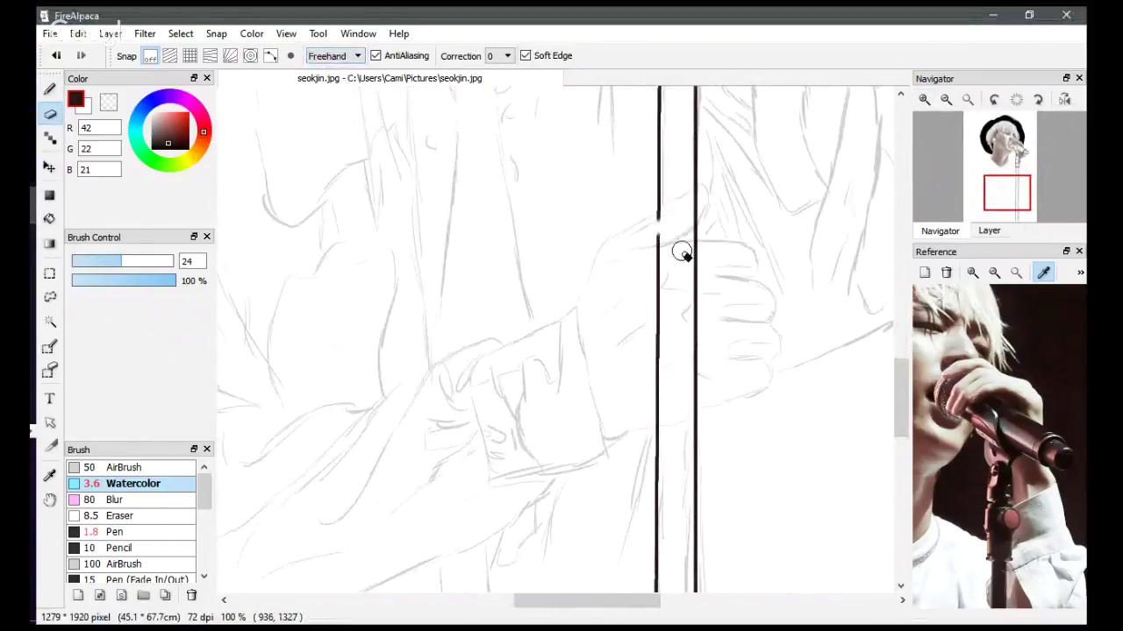
pyautogui.moveTo(665, 212)
pyautogui.mouseDown()
pyautogui.moveTo(649, 408)
pyautogui.moveTo(664, 411)
pyautogui.moveTo(649, 414)
pyautogui.moveTo(666, 413)
pyautogui.moveTo(689, 383)
pyautogui.moveTo(697, 403)
pyautogui.moveTo(707, 385)
pyautogui.moveTo(693, 336)
pyautogui.moveTo(694, 248)
pyautogui.mouseUp()
pyautogui.moveTo(693, 196)
pyautogui.mouseDown()
pyautogui.moveTo(692, 219)
pyautogui.moveTo(696, 208)
pyautogui.mouseUp()
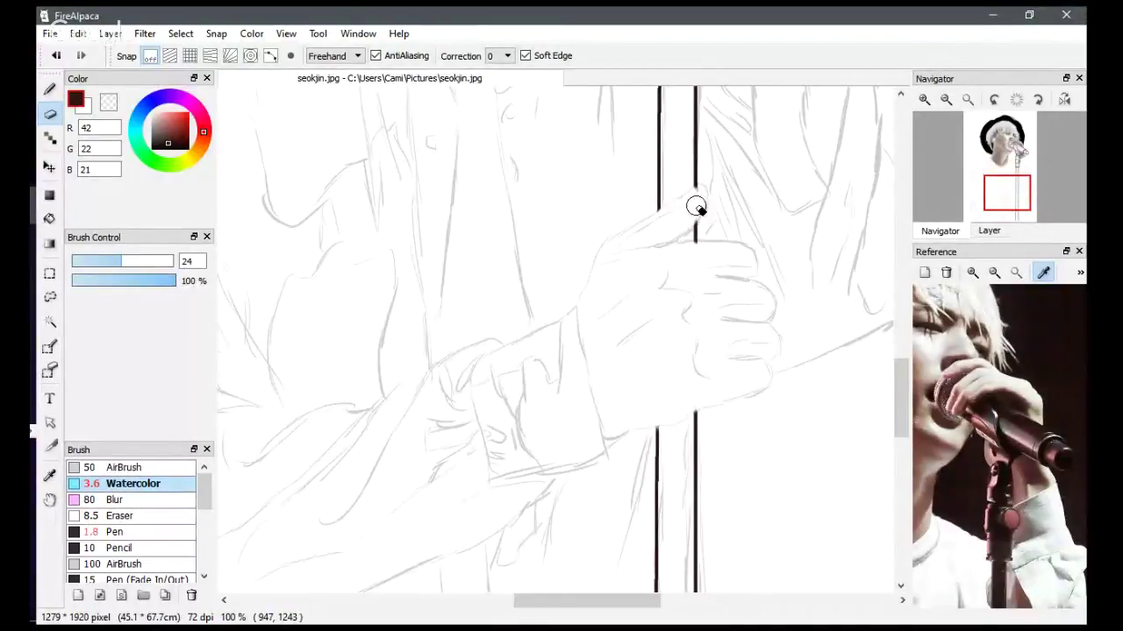
# Try to bucket-fill the microphone's body with the dark brown outline colour.
pyautogui.moveTo(899, 397); pyautogui.dragTo(894, 303)
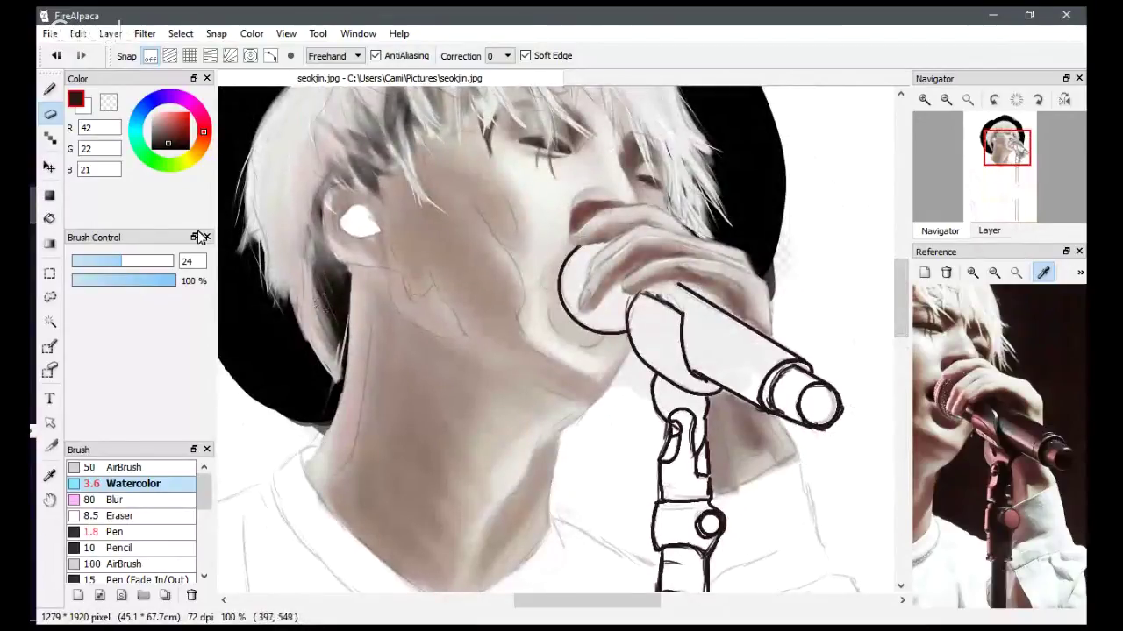
pyautogui.click(50, 219)
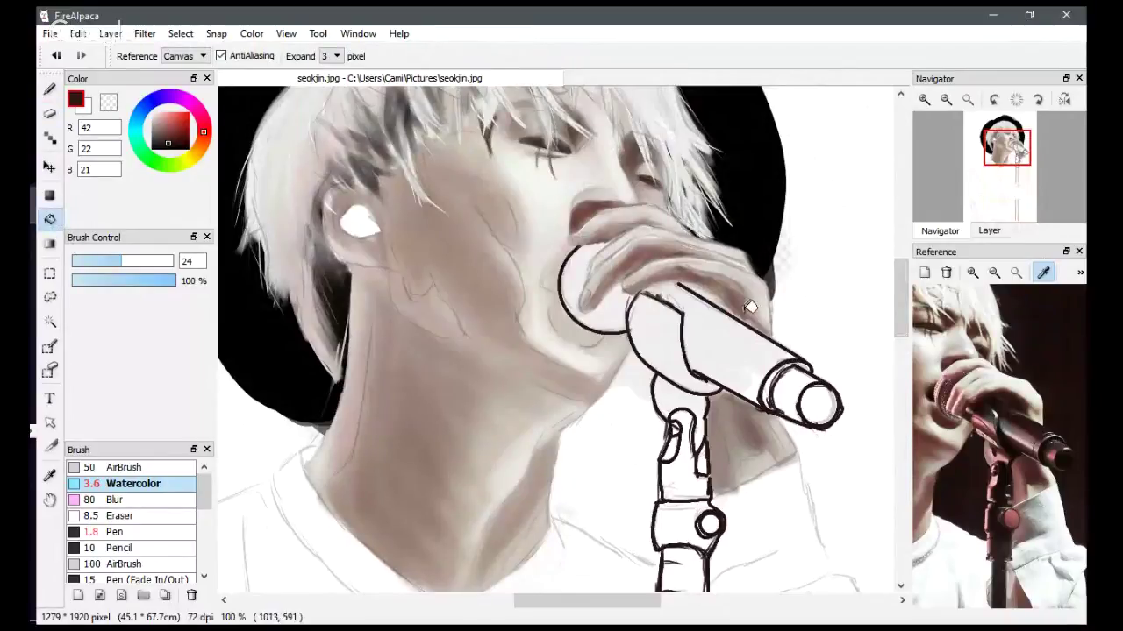
pyautogui.click(741, 346)
pyautogui.click(723, 317)
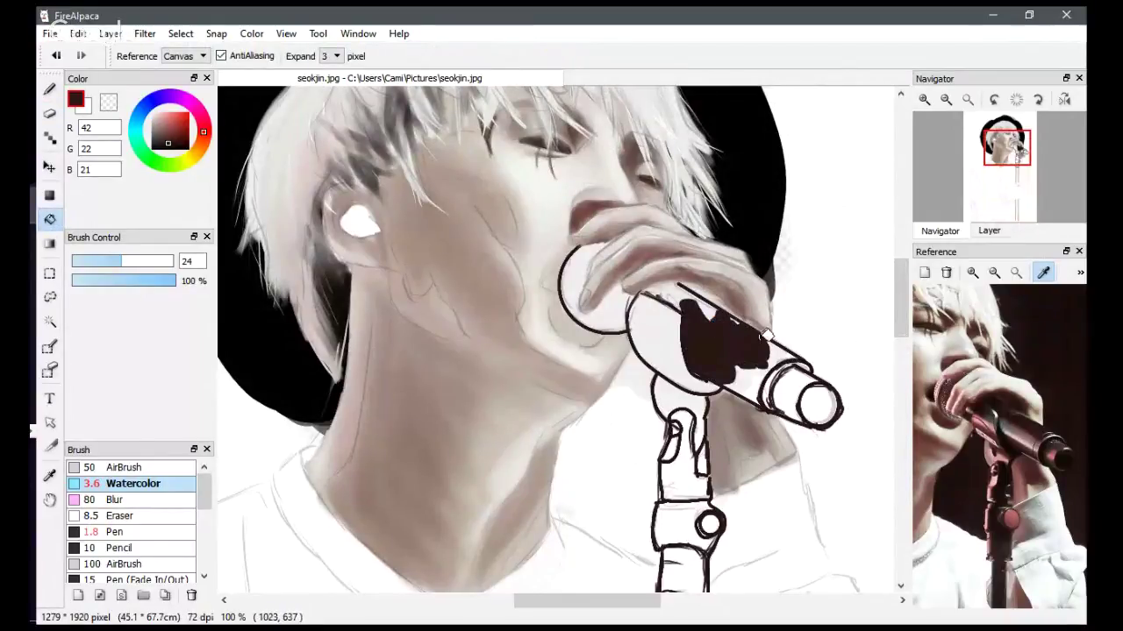
pyautogui.hotkey('ctrl', 'z')
pyautogui.hotkey('ctrl', 'z')
pyautogui.hotkey('ctrl', 'z')
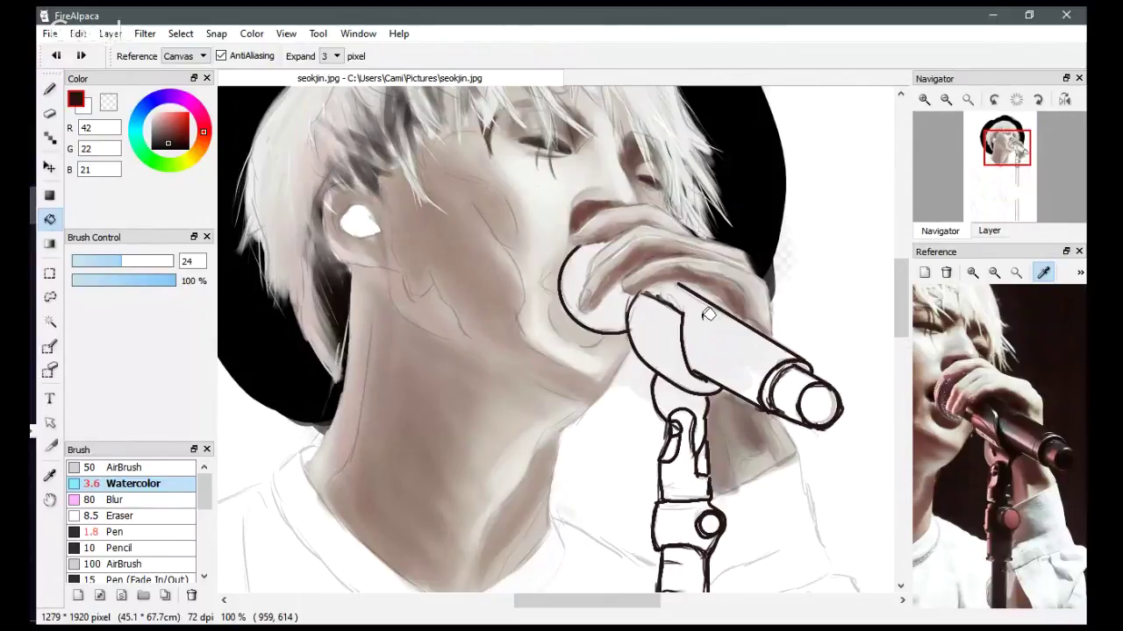
# Select Layer6 with the microphone outlines and merge it down successively through Layer5 and Layer4 into Layer2.
pyautogui.moveTo(960, 132)
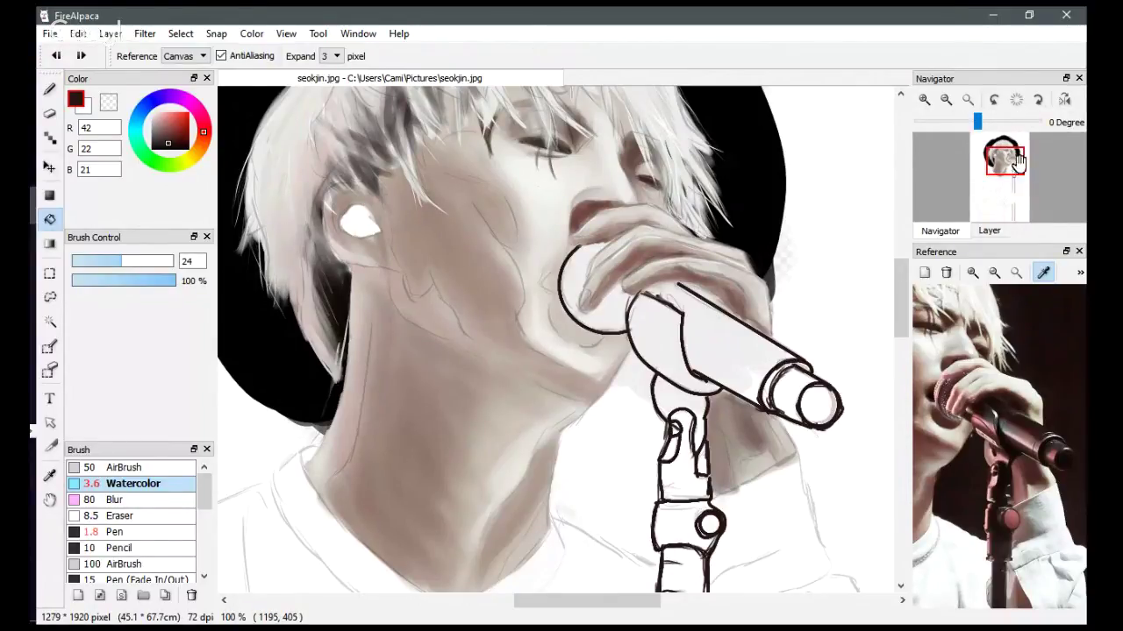
pyautogui.click(988, 231)
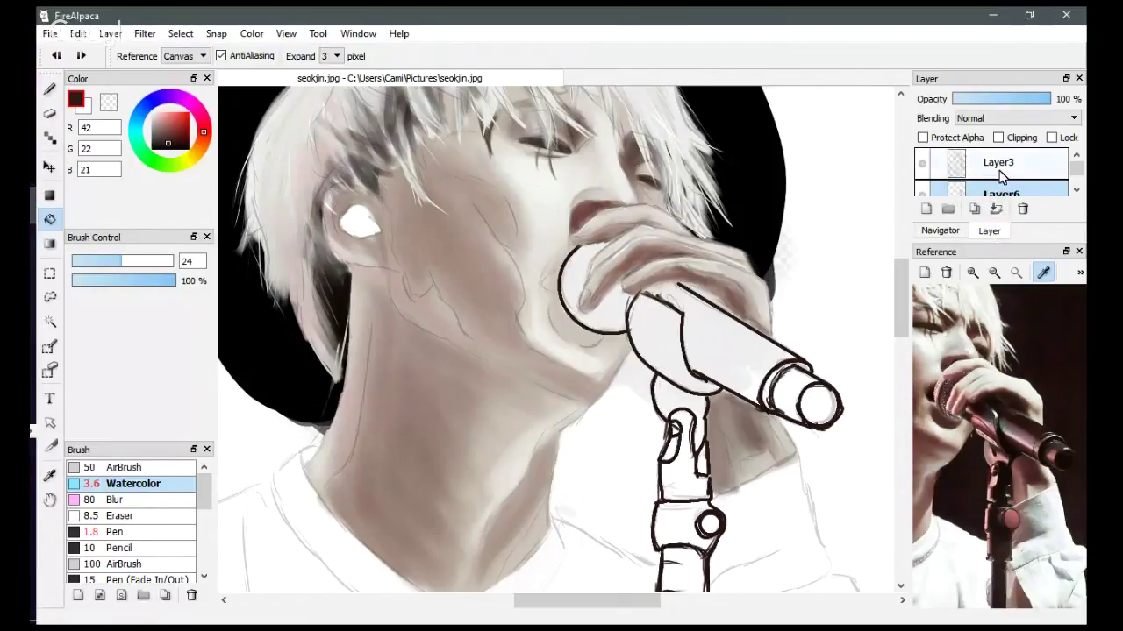
pyautogui.moveTo(1077, 164); pyautogui.dragTo(1022, 200)
pyautogui.click(1024, 207)
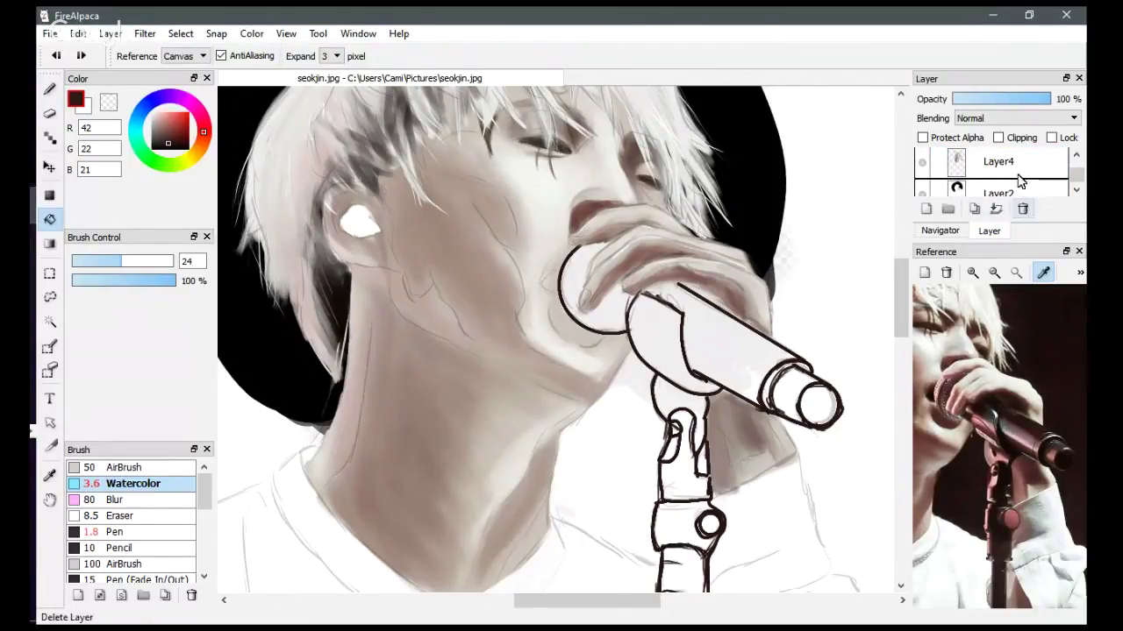
pyautogui.click(1011, 191)
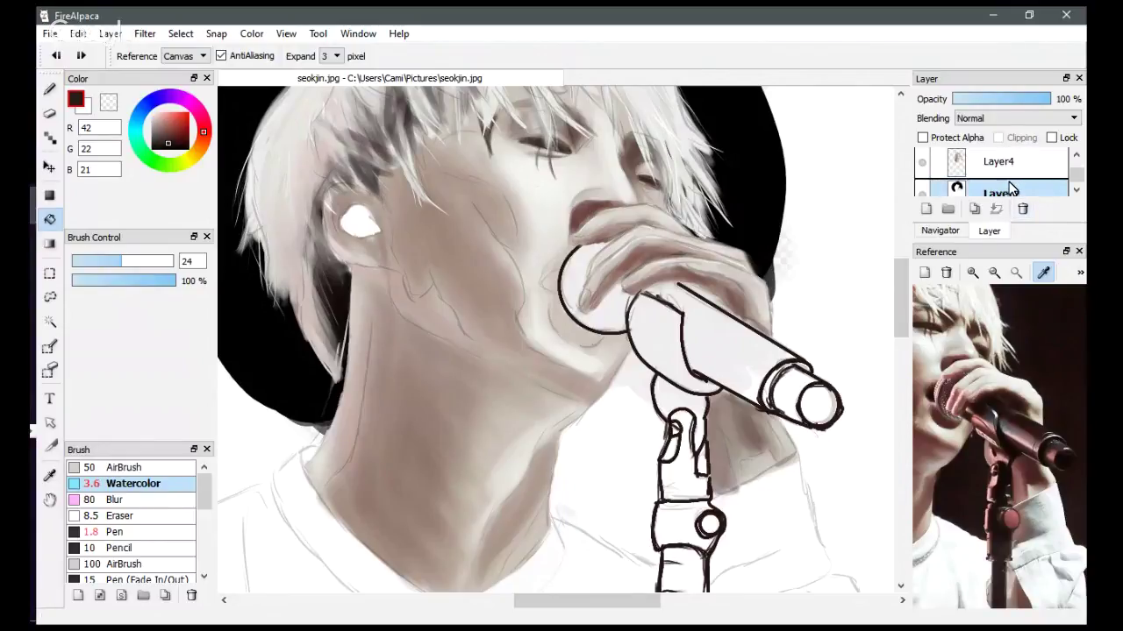
pyautogui.moveTo(1075, 174); pyautogui.dragTo(1075, 169)
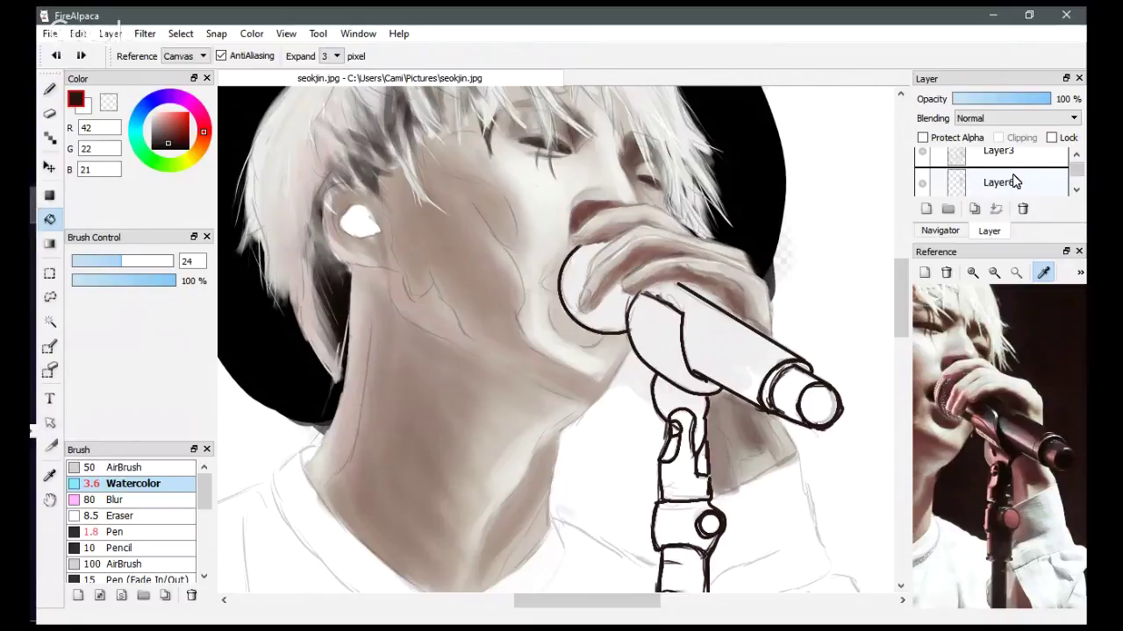
pyautogui.click(982, 179)
pyautogui.click(978, 209)
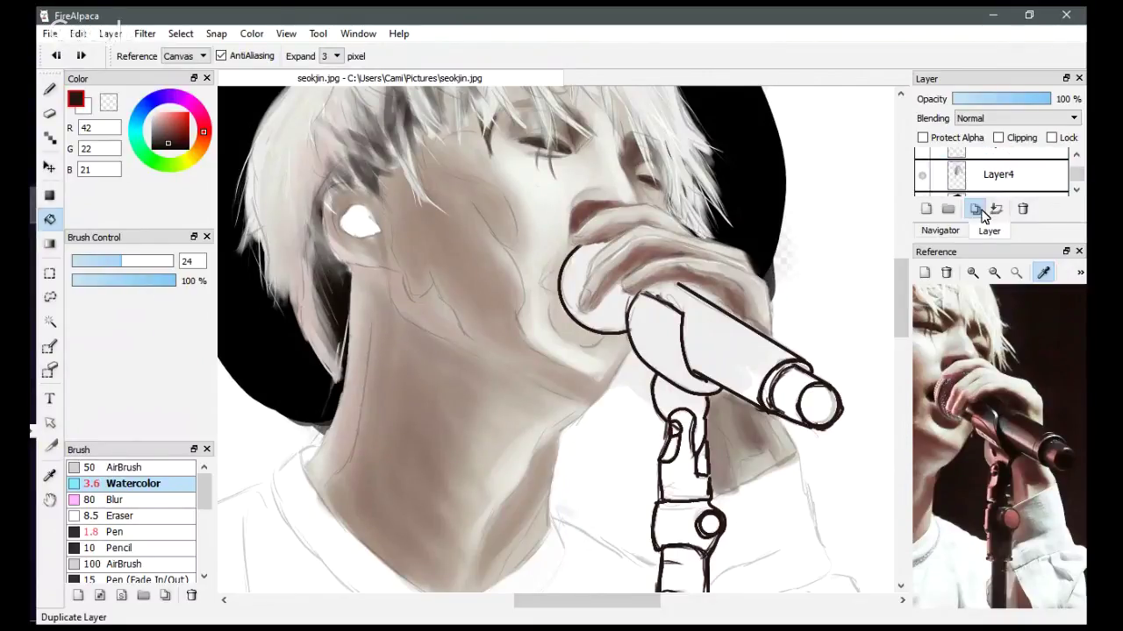
pyautogui.doubleClick(991, 176)
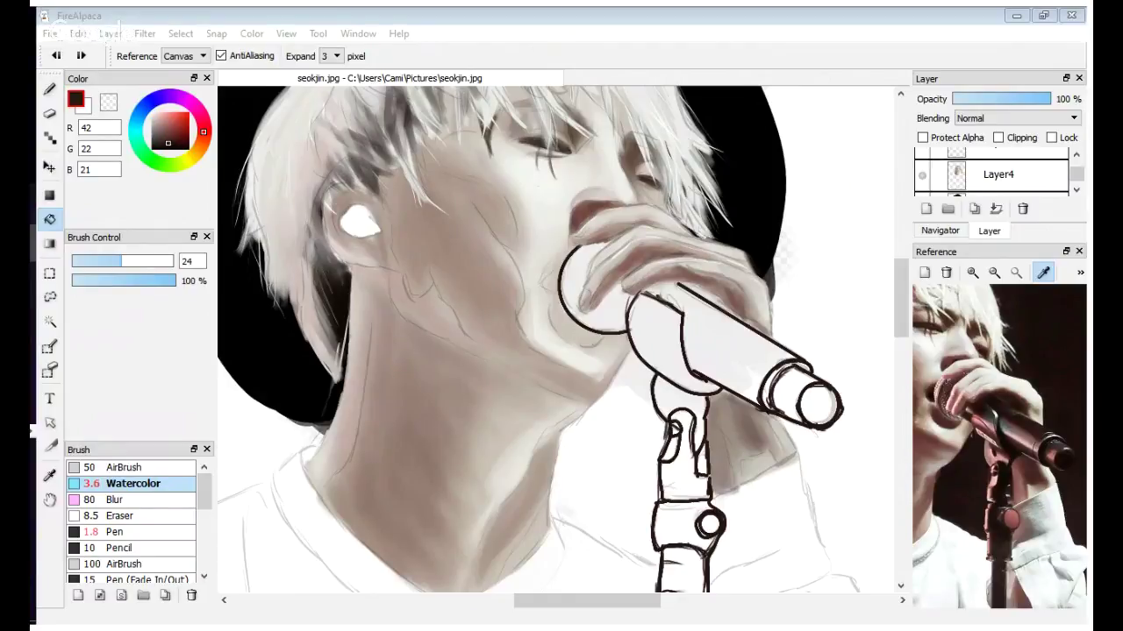
pyautogui.moveTo(1075, 179); pyautogui.dragTo(1075, 171)
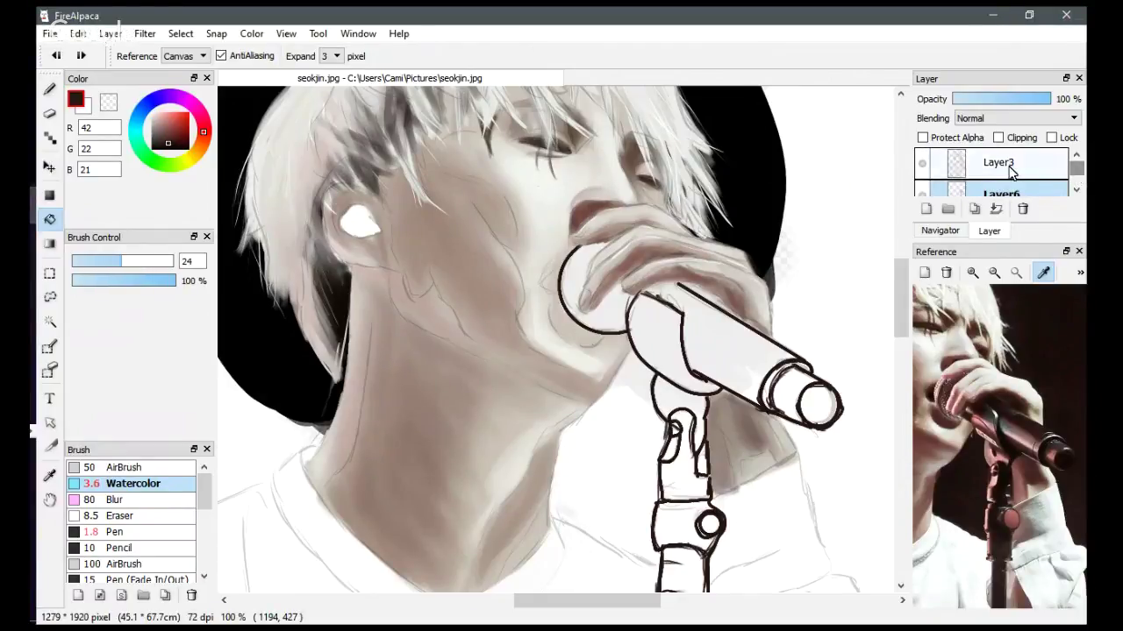
pyautogui.scroll(-1, 994, 188)
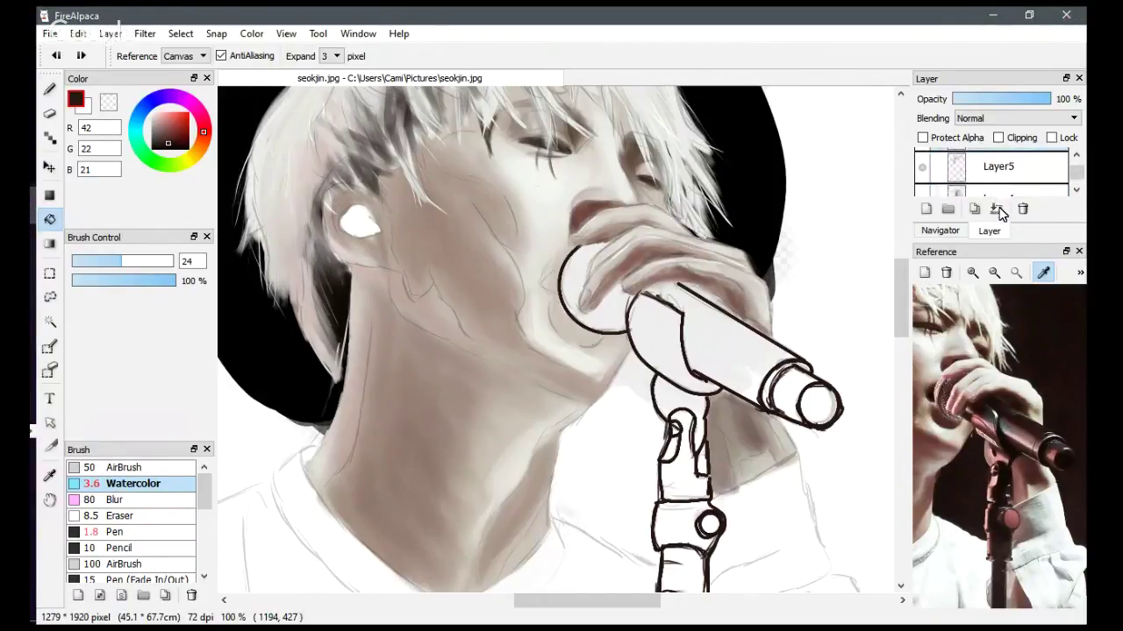
pyautogui.click(997, 209)
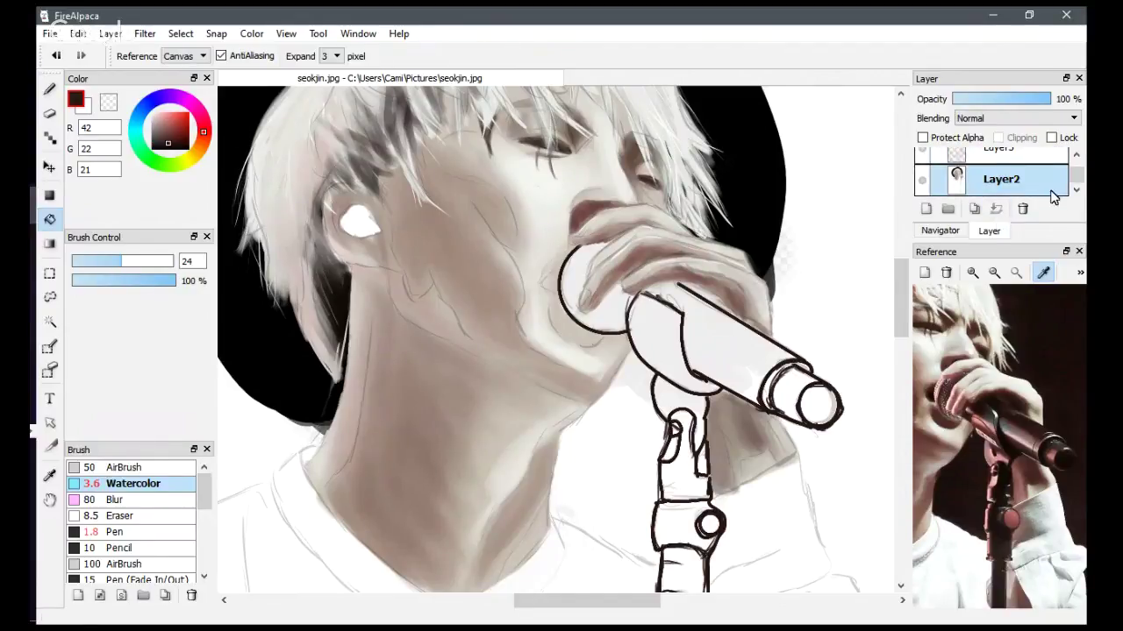
# Undo the last two layer merges, keeping only the merge of Layer6 into Layer5.
pyautogui.scroll(1, 1078, 176)
pyautogui.scroll(-1, 1078, 176)
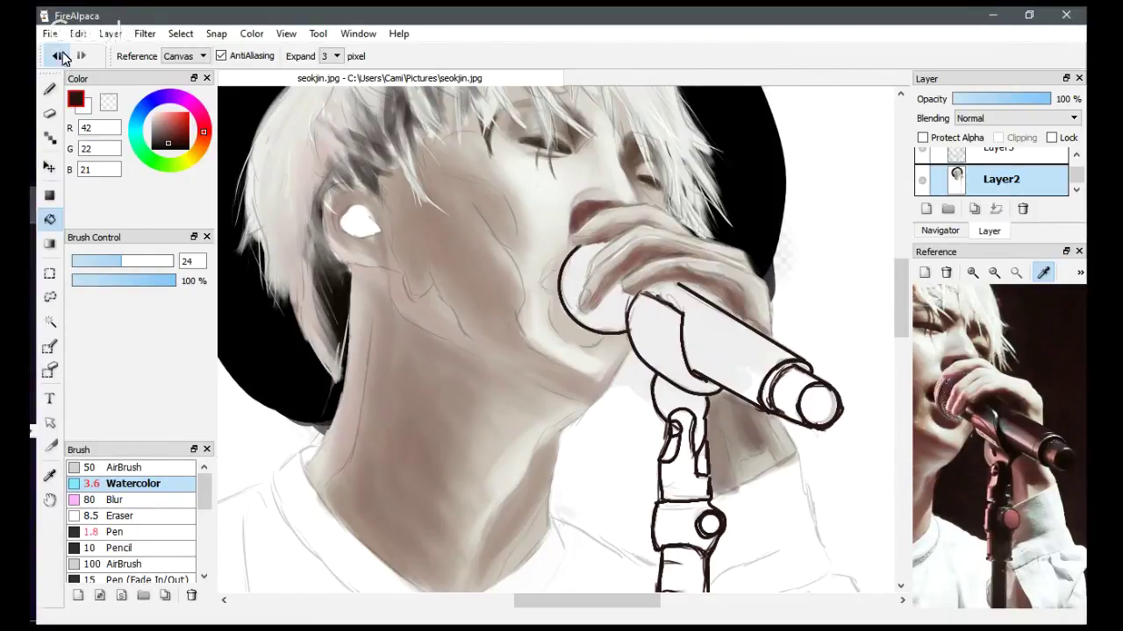
pyautogui.click(57, 57)
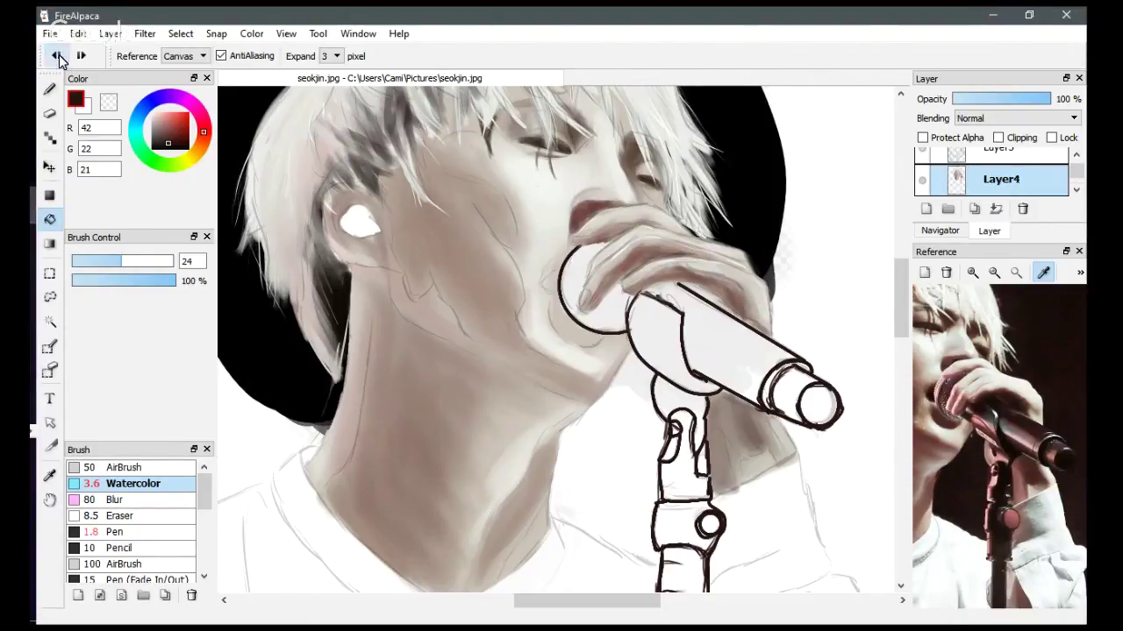
pyautogui.click(57, 56)
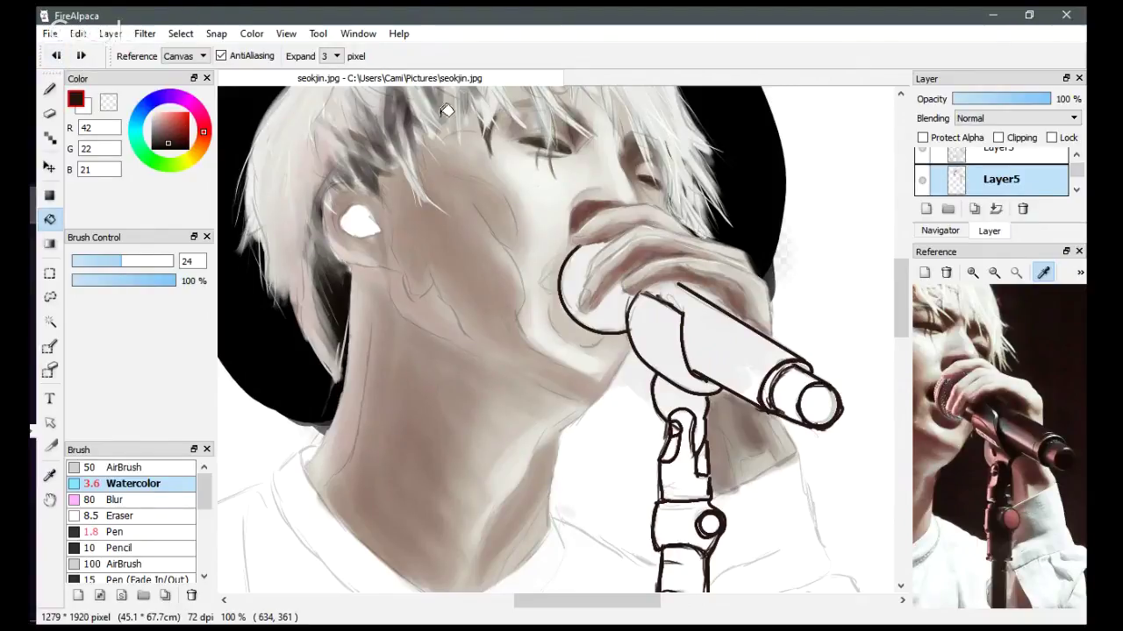
# Look through the layer list and enlarge its area so that all layers fit without scrolling.
pyautogui.click(1076, 155)
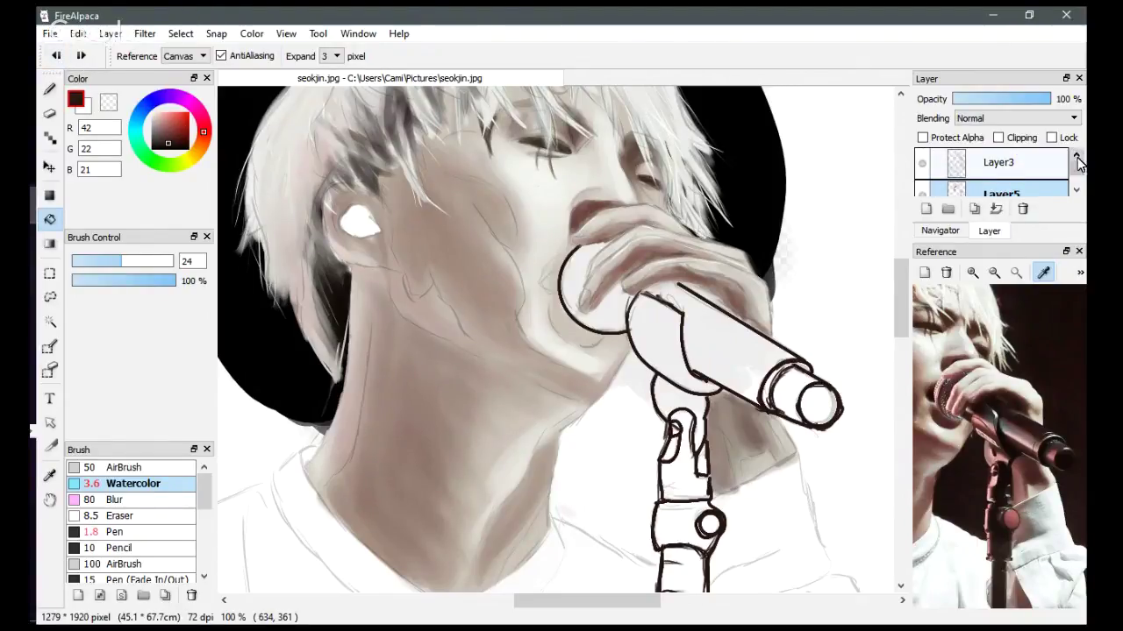
pyautogui.click(1077, 189)
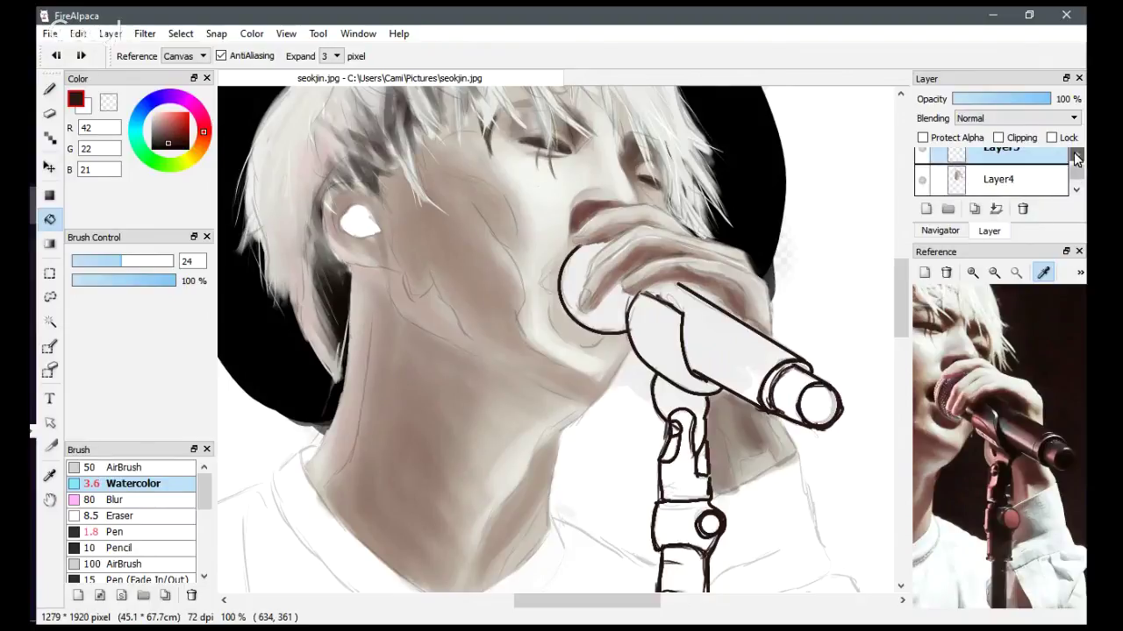
pyautogui.click(1077, 155)
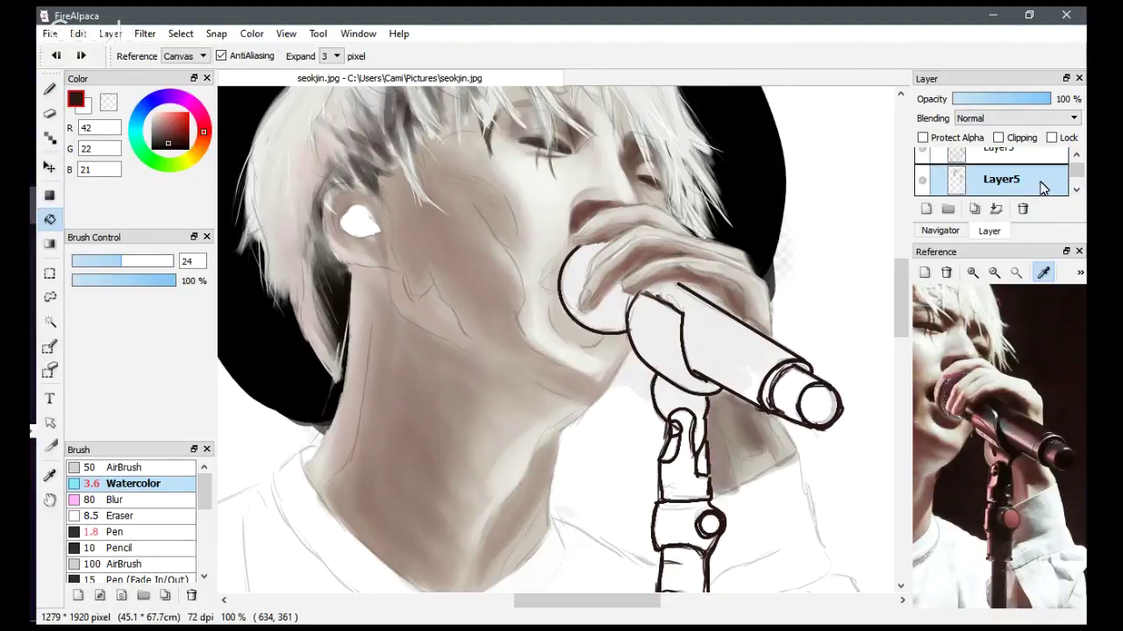
pyautogui.click(1076, 155)
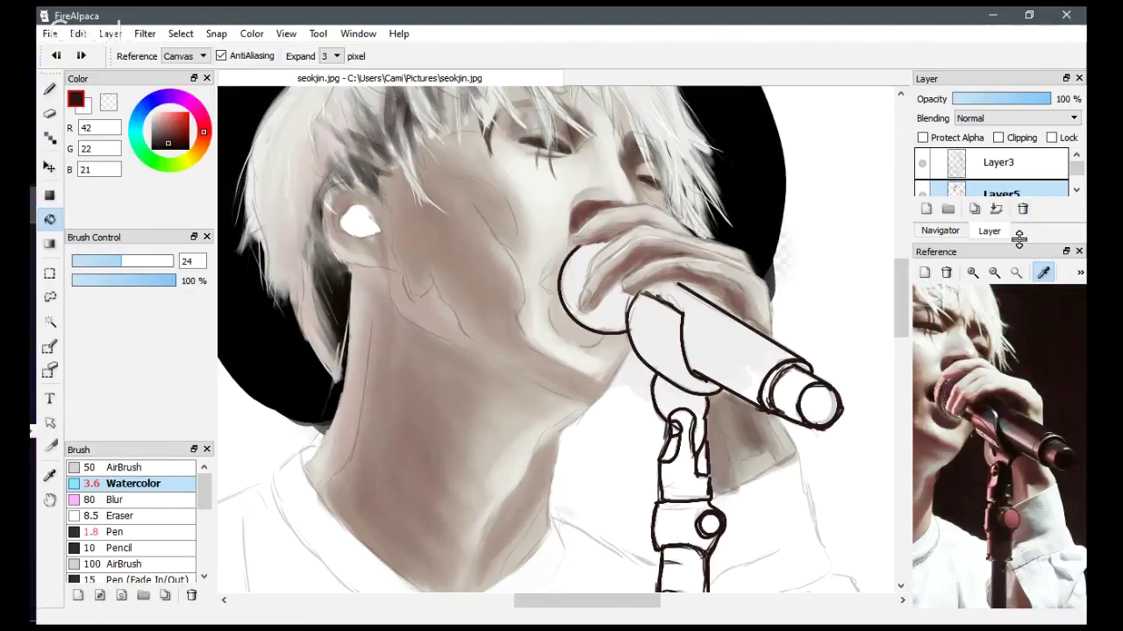
pyautogui.moveTo(1021, 243); pyautogui.dragTo(1022, 352)
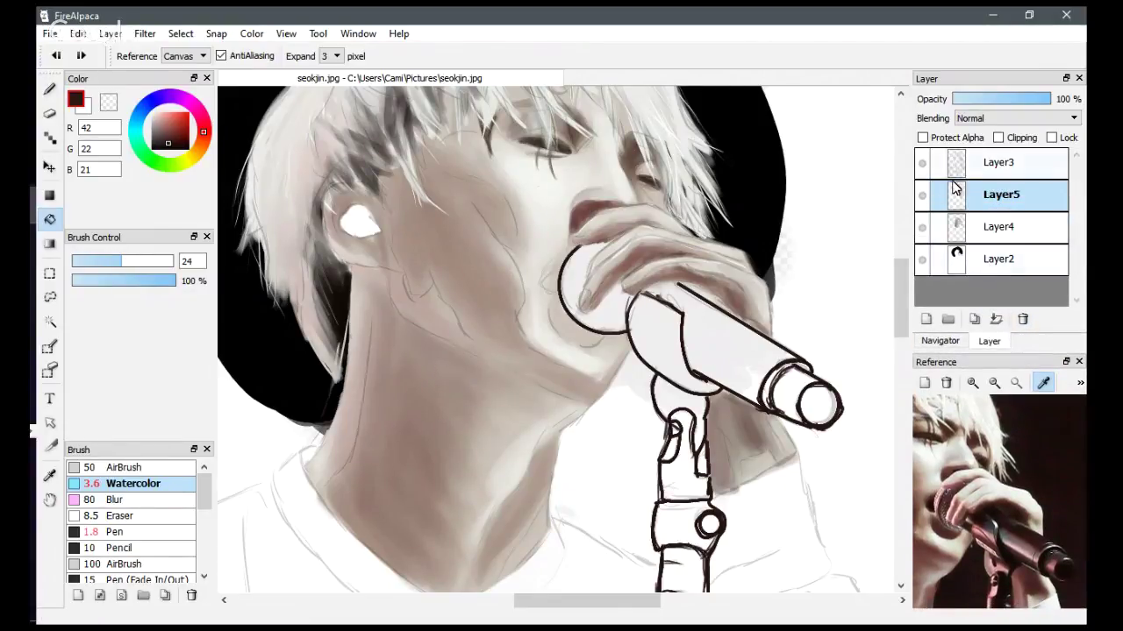
# Hide all four layers, then show Layer4 and Layer5 one at a time to examine what each contains.
pyautogui.click(921, 163)
pyautogui.click(922, 195)
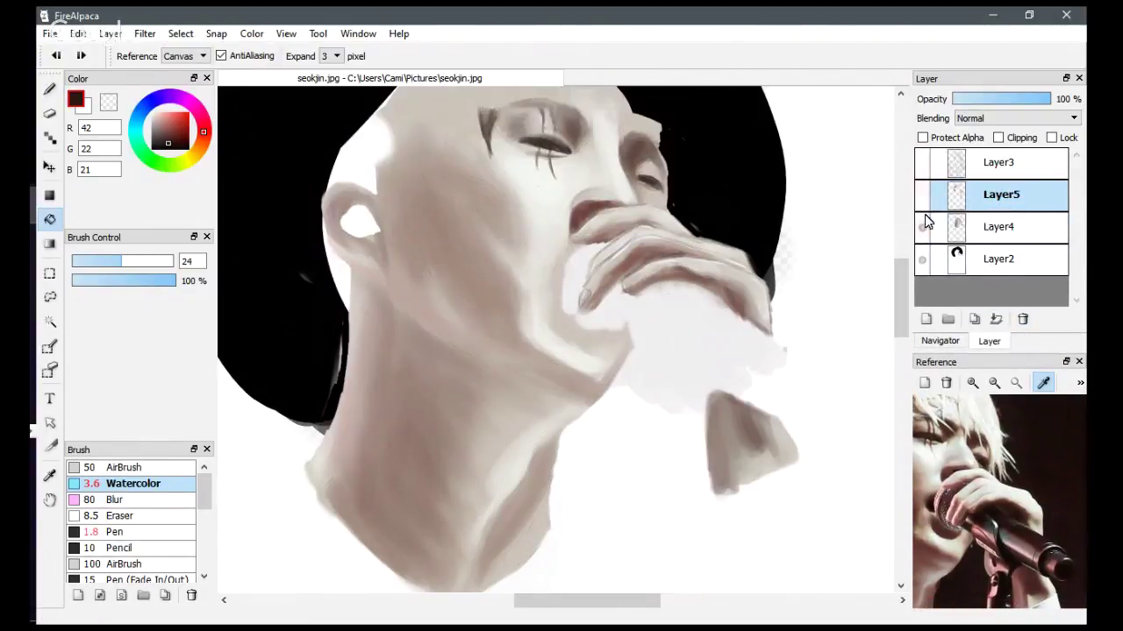
pyautogui.click(921, 227)
pyautogui.click(921, 259)
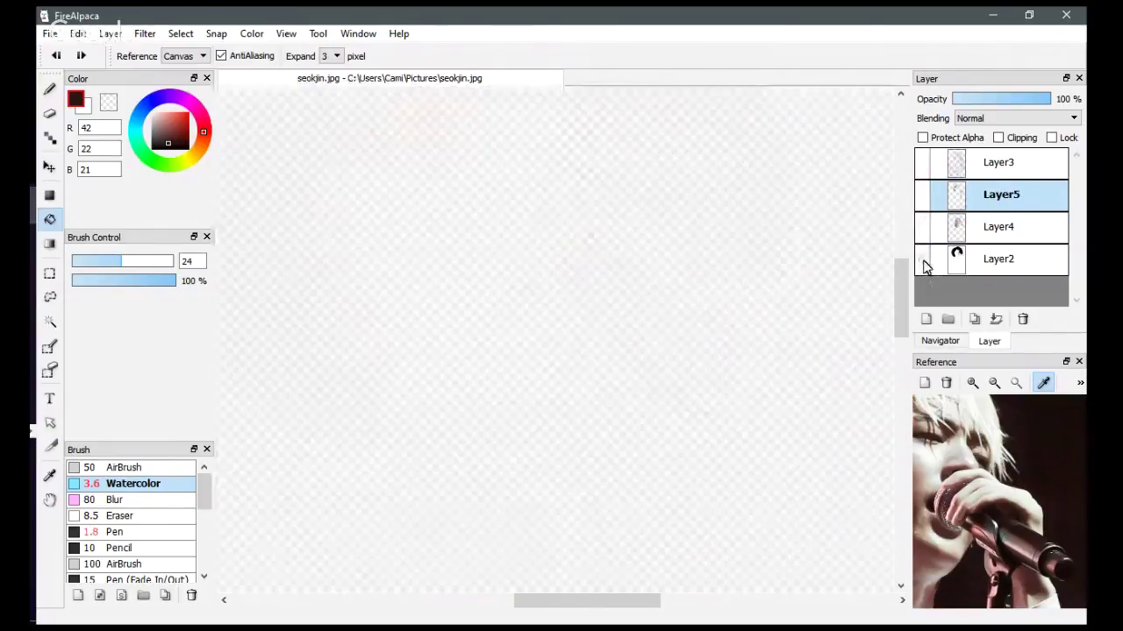
pyautogui.click(922, 228)
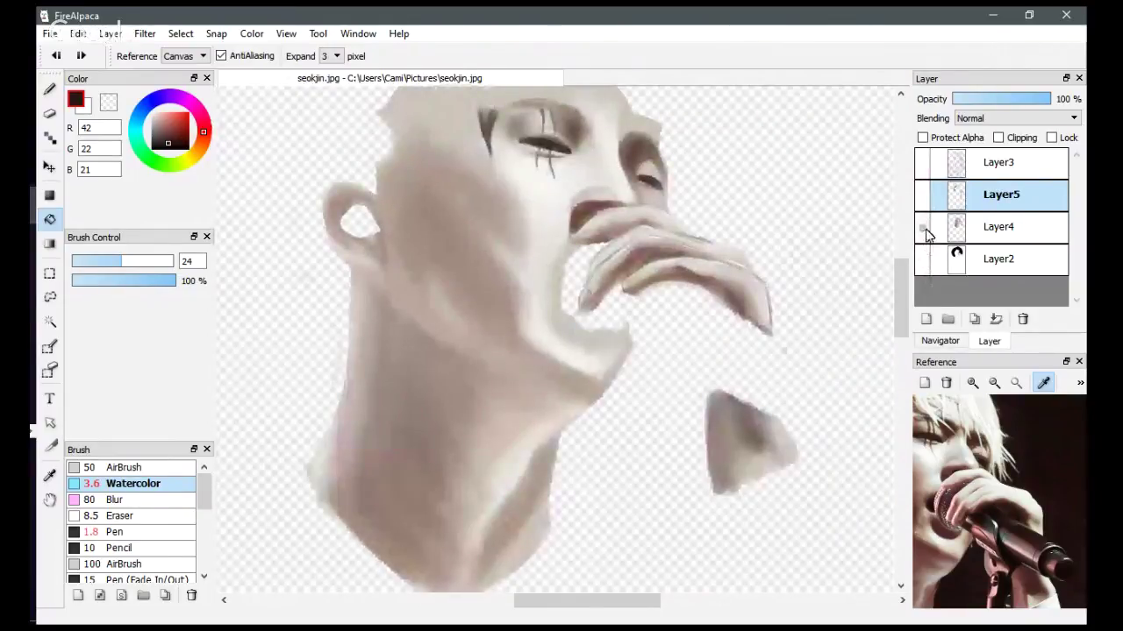
pyautogui.click(922, 227)
pyautogui.click(921, 195)
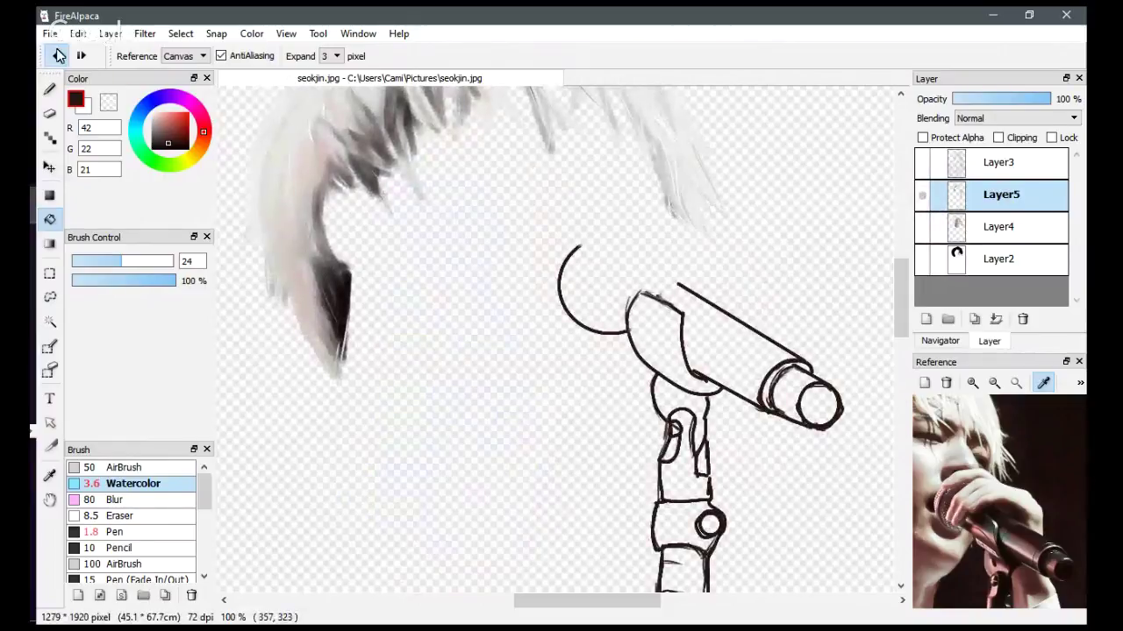
# Undo the merge of Layer6 into Layer5 and toggle Layer5's visibility to check that the microphone outlines are separate from the hair.
pyautogui.hotkey('ctrl', 'shift', 'n')
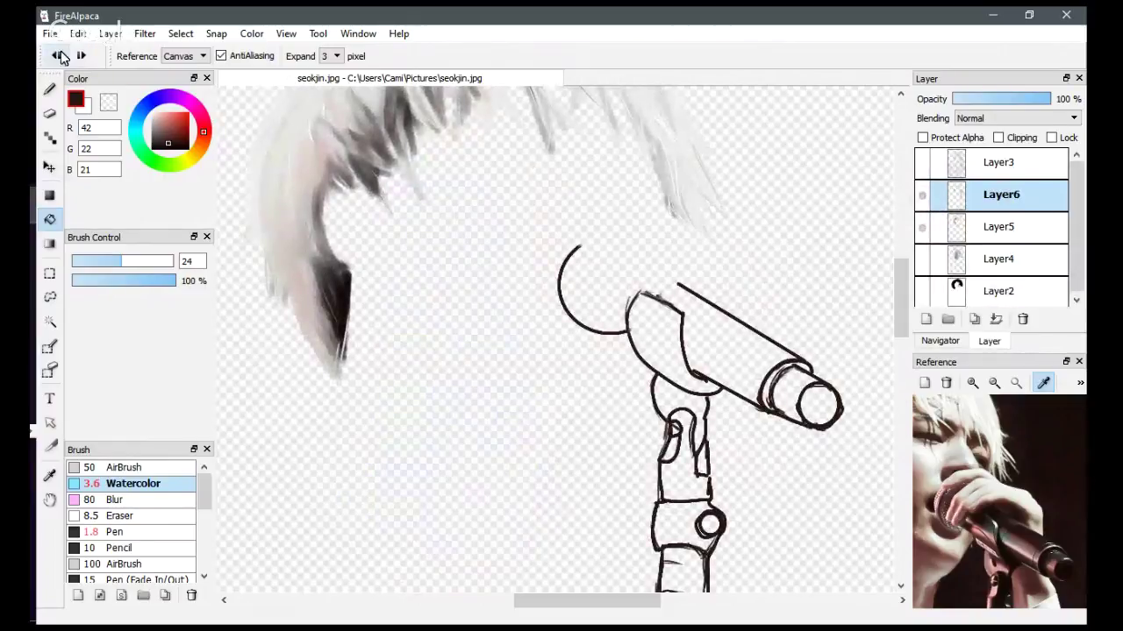
pyautogui.click(922, 227)
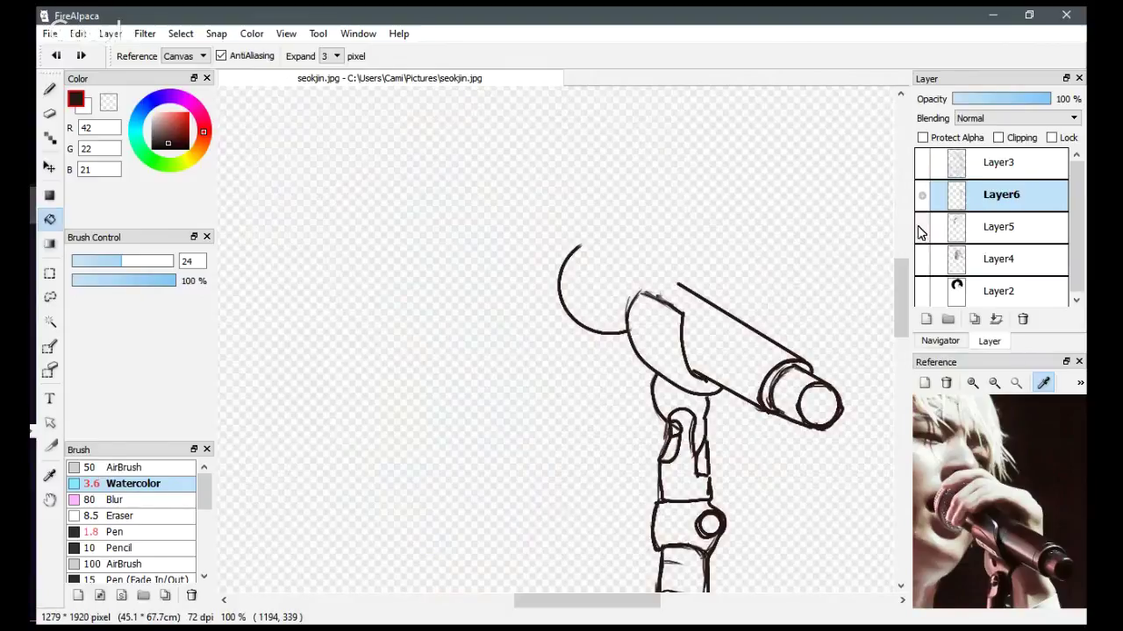
pyautogui.click(921, 228)
# Make Layer3, Layer4, Layer5 and Layer2 visible again so the whole portrait shows with the microphone outlines.
pyautogui.click(922, 165)
pyautogui.click(922, 227)
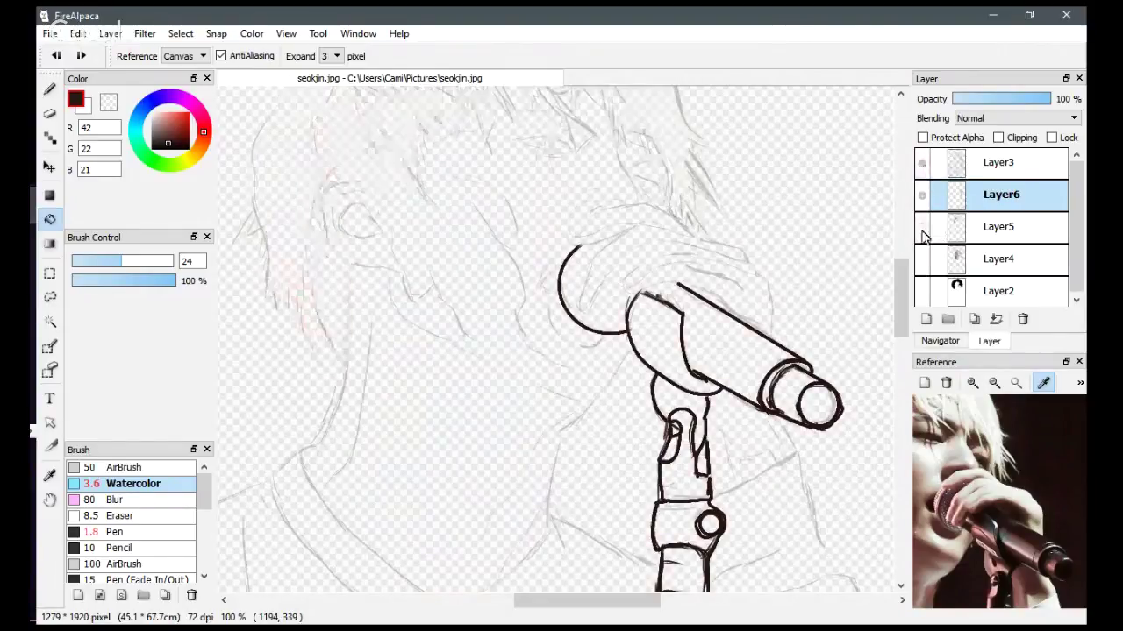
pyautogui.click(921, 259)
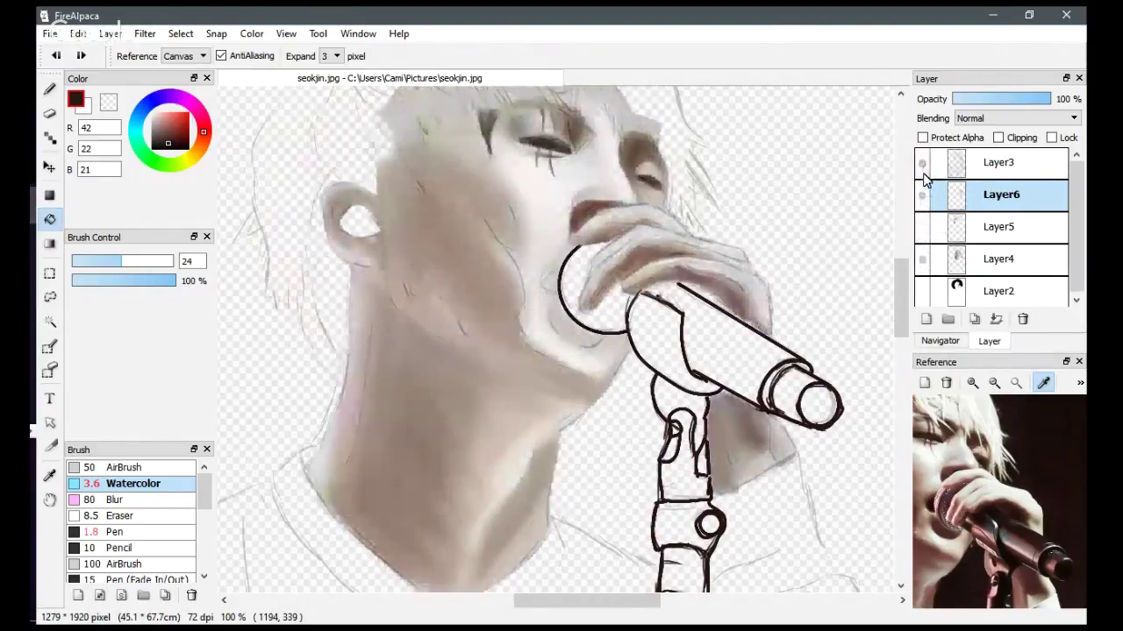
pyautogui.click(922, 227)
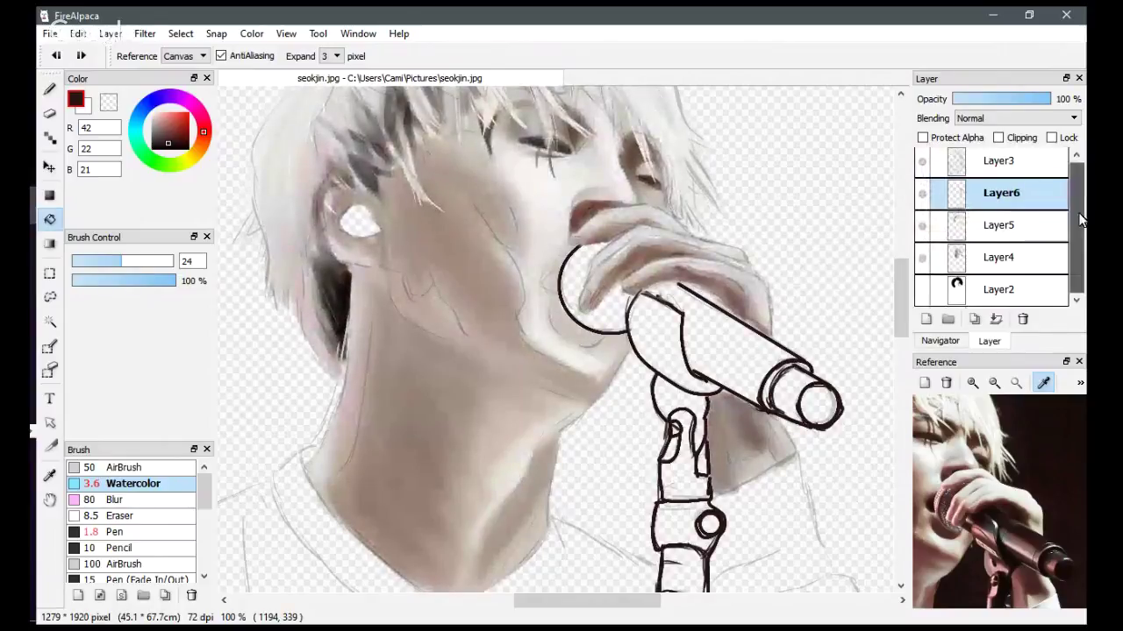
pyautogui.click(934, 291)
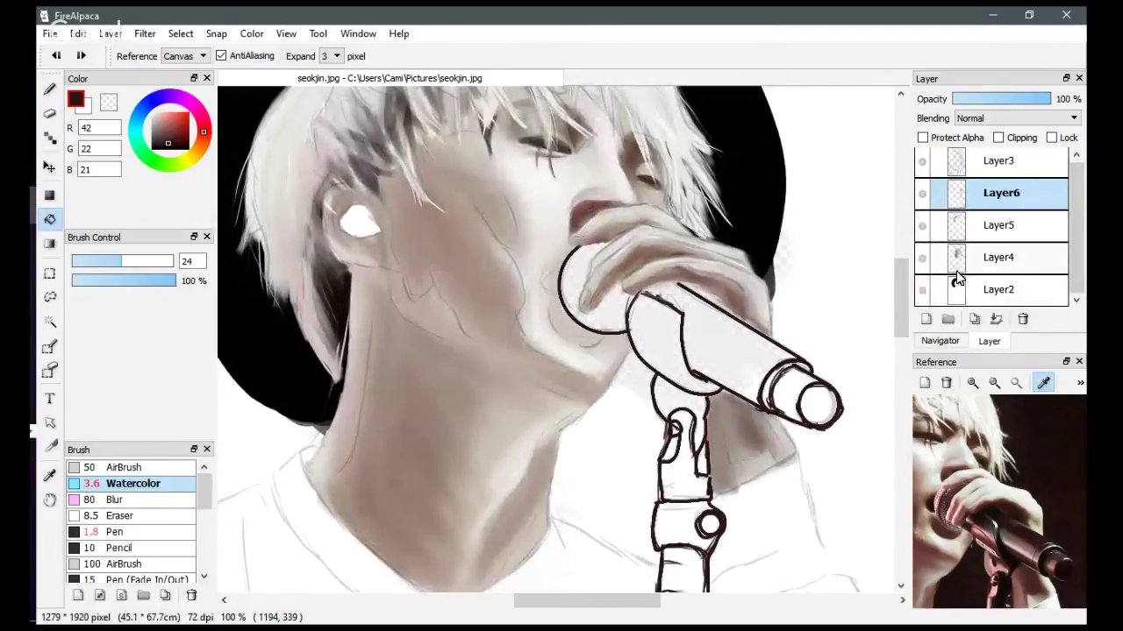